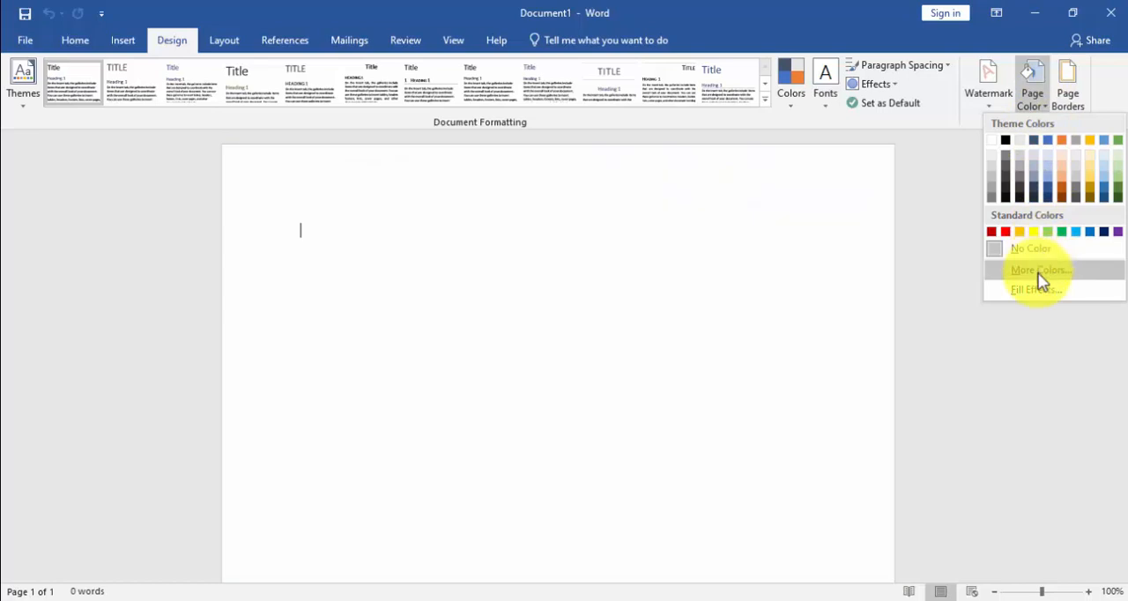
Step: Set the page colour to a custom dark navy blue, about RGB 15, 12, 76
left_click(1041, 269)
left_click(511, 182)
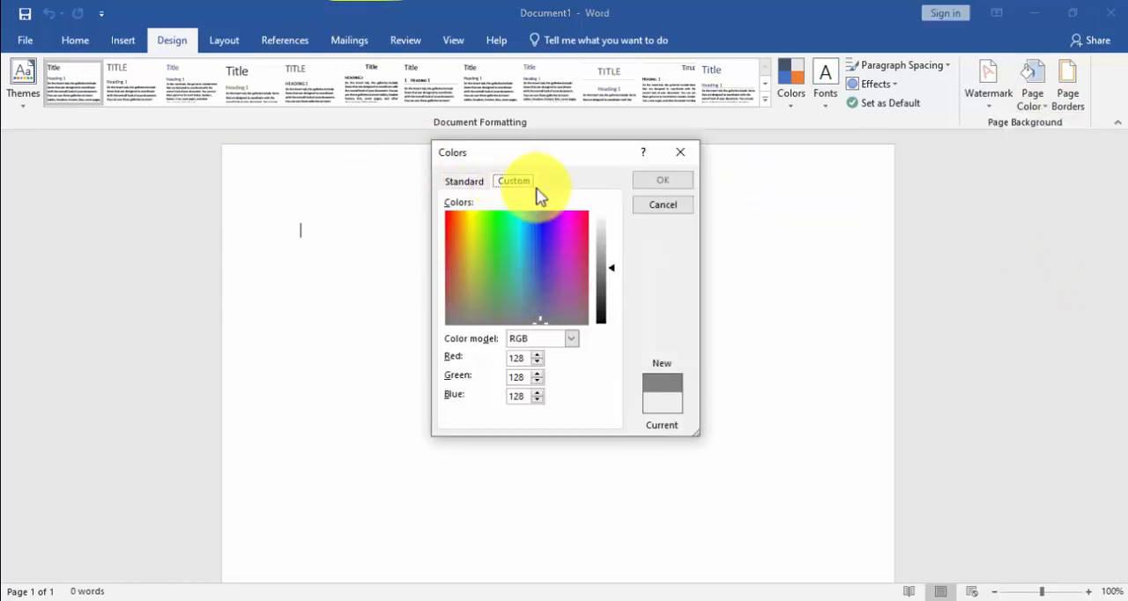
left_click(539, 239)
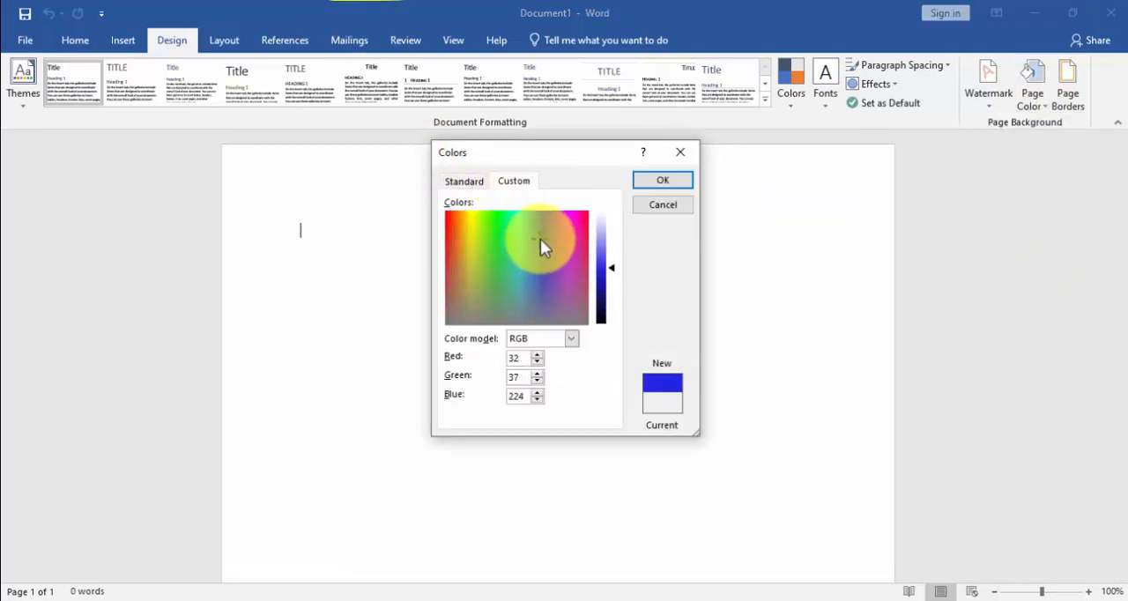
left_click(542, 242)
left_click_drag(599, 287, 605, 302)
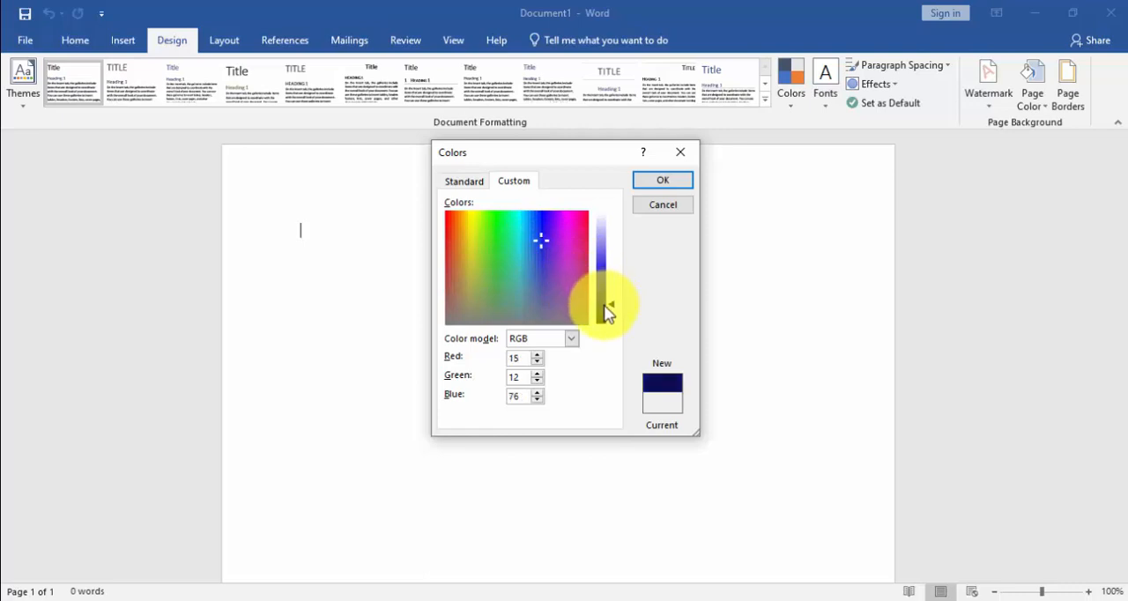
left_click(653, 182)
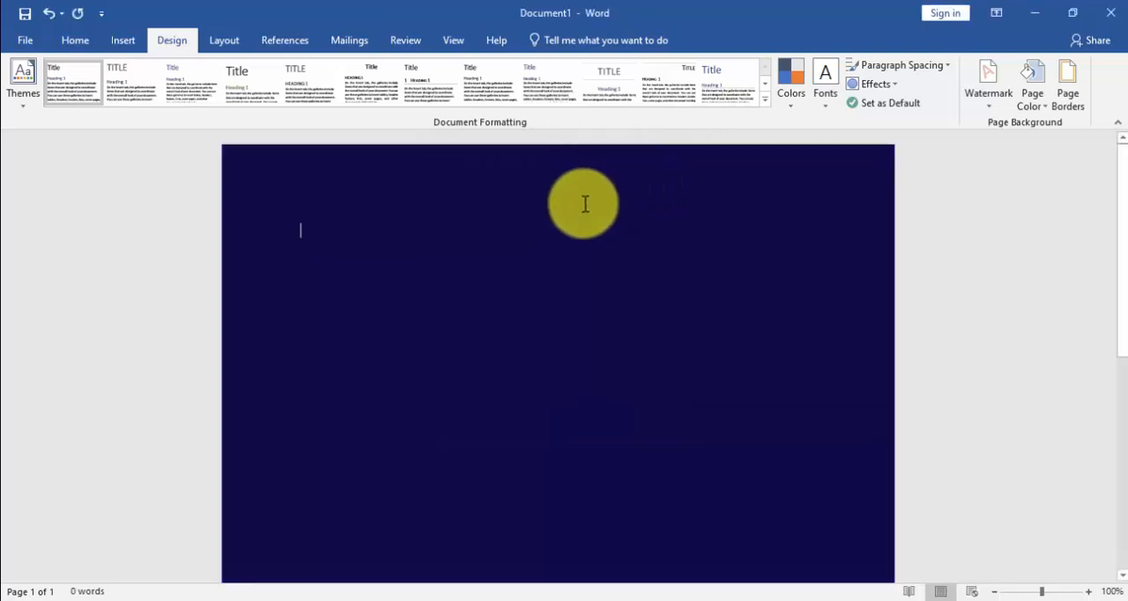
Step: Draw a rectangle about 2.16" wide and 3.43" high and move it into the page's top-left corner
left_click(121, 41)
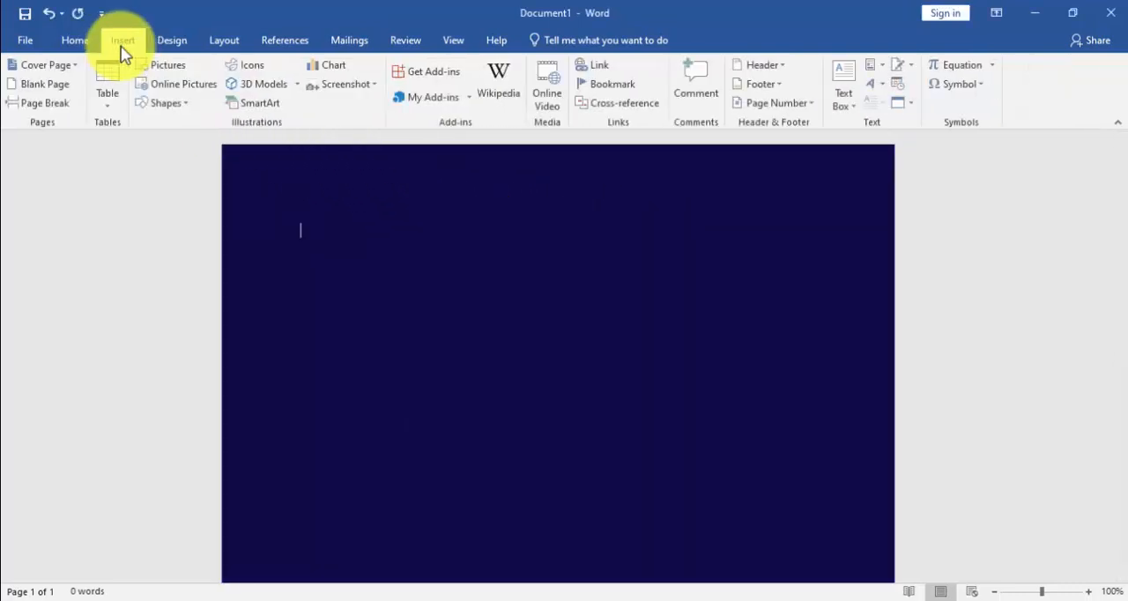
left_click(166, 103)
left_click(193, 141)
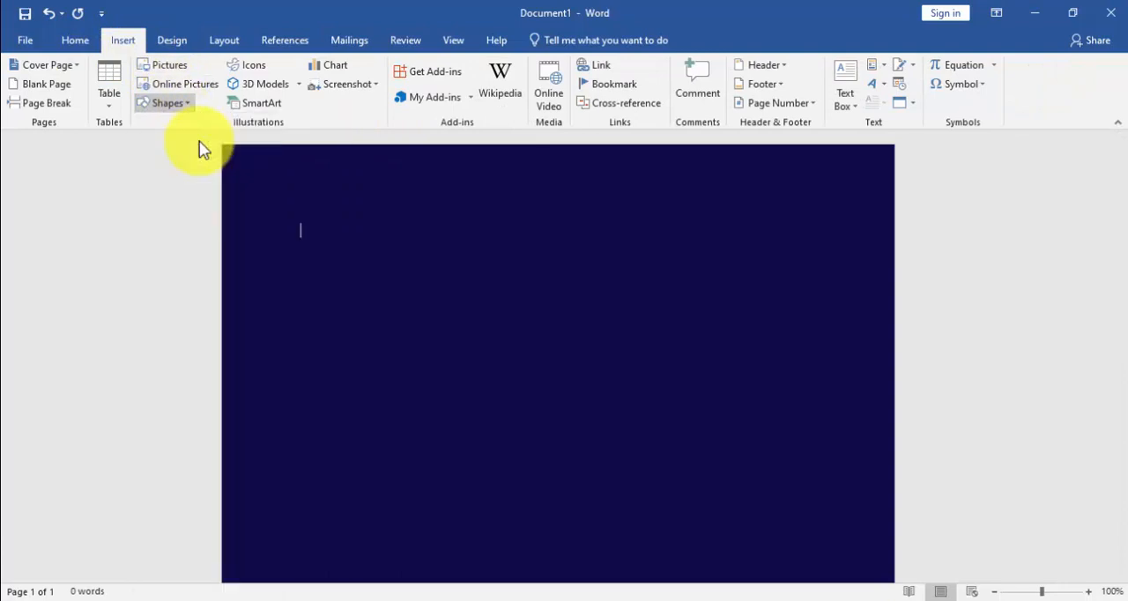
mouse_move(257, 159)
left_mouse_down()
mouse_move(340, 255)
mouse_move(428, 431)
left_mouse_up()
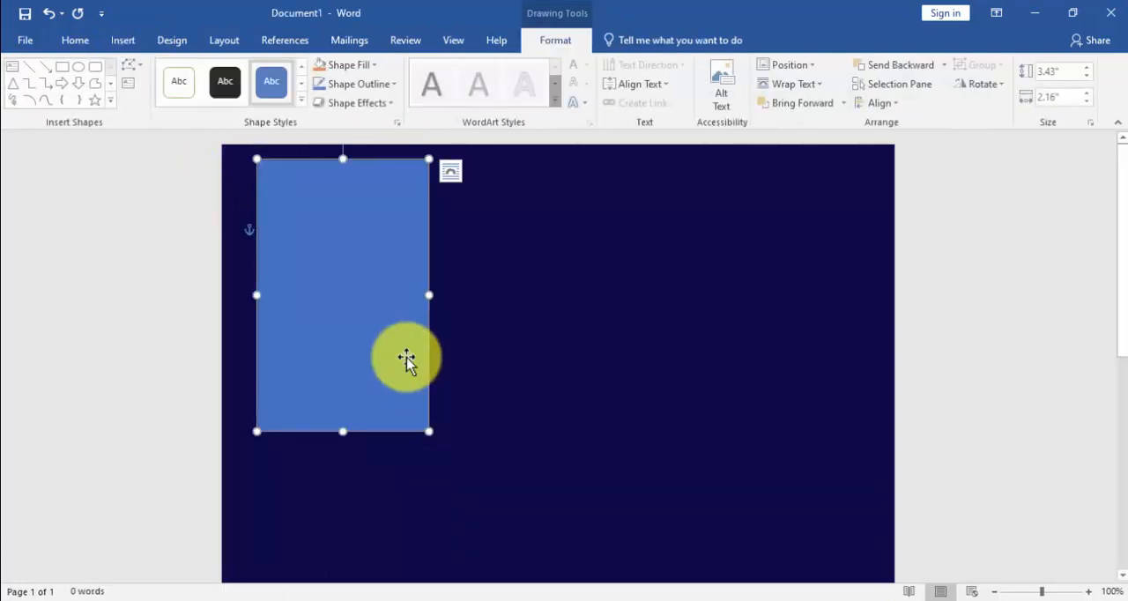
mouse_move(408, 360)
left_mouse_down()
mouse_move(353, 328)
mouse_move(373, 327)
mouse_move(355, 327)
left_mouse_up()
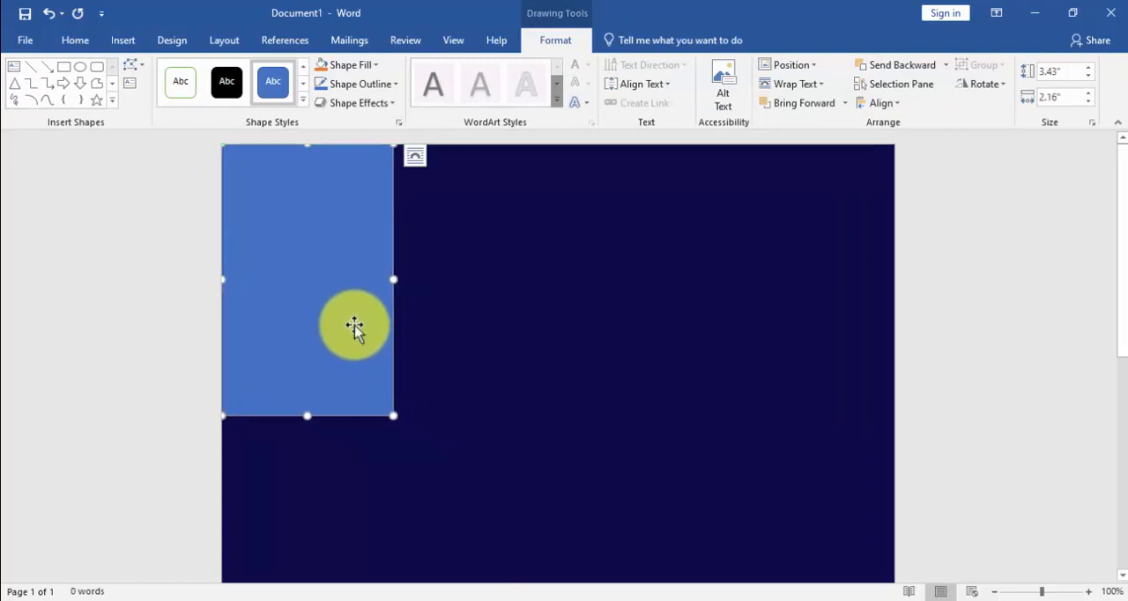
Step: Set the rectangle's width to 2.8"
left_click(1090, 93)
left_click(1090, 92)
left_click(1090, 93)
left_click(1090, 92)
left_click(1090, 92)
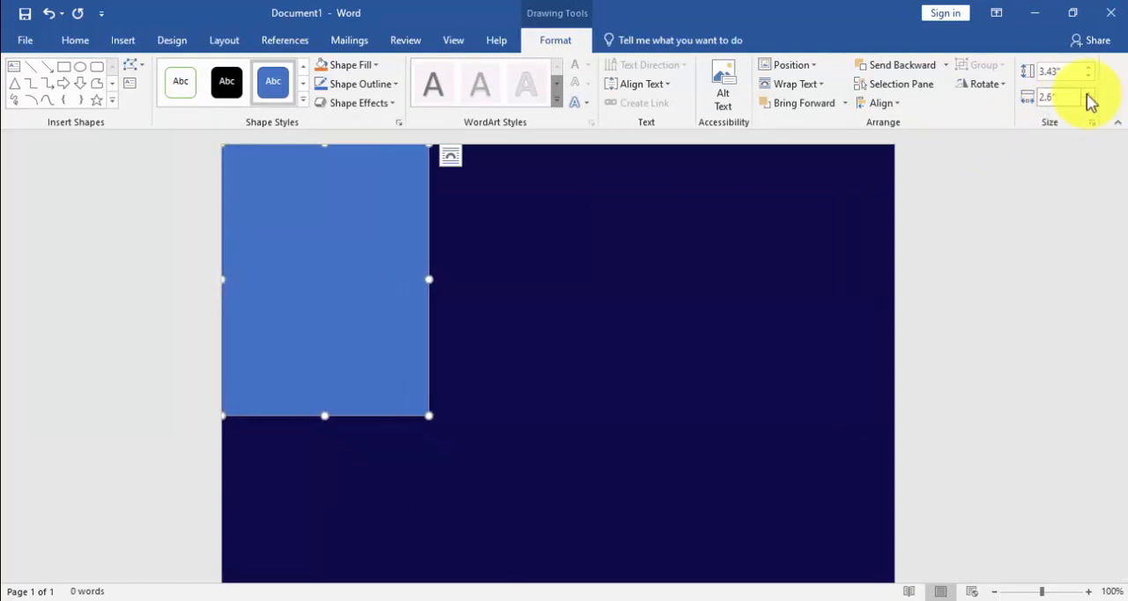
left_click(1089, 92)
left_click(1089, 92)
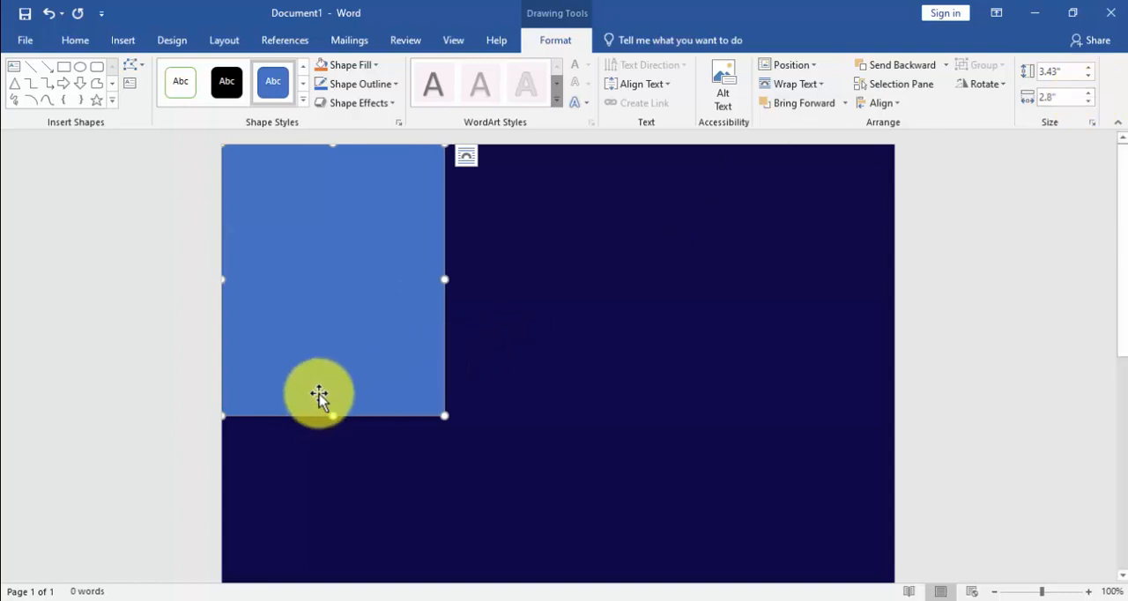
Step: Remove the rectangle's outline and fill it with white
left_click(340, 87)
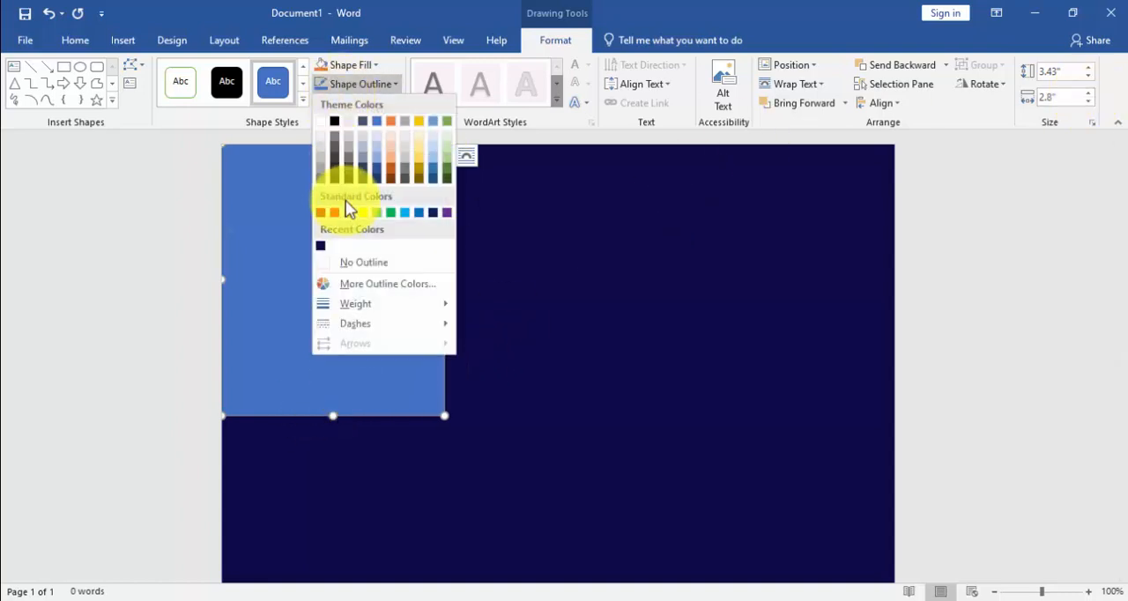
left_click(348, 261)
left_click(371, 69)
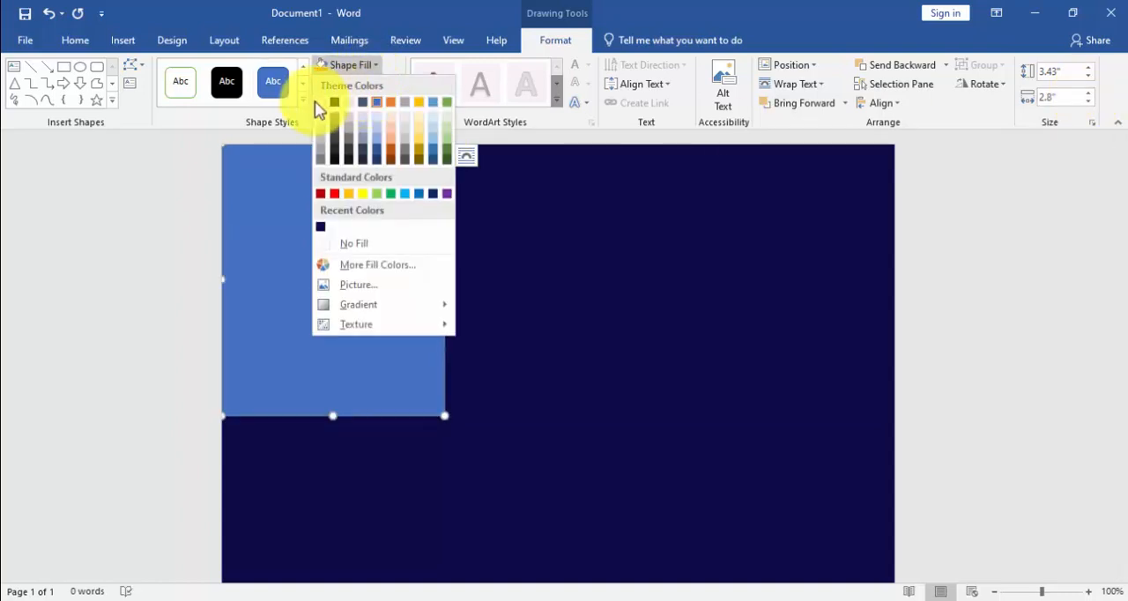
left_click(320, 102)
Step: Stretch the white rectangle down to the bottom edge of the page, about 10.98" high, and deselect it
scroll(382, 267, "down", 4)
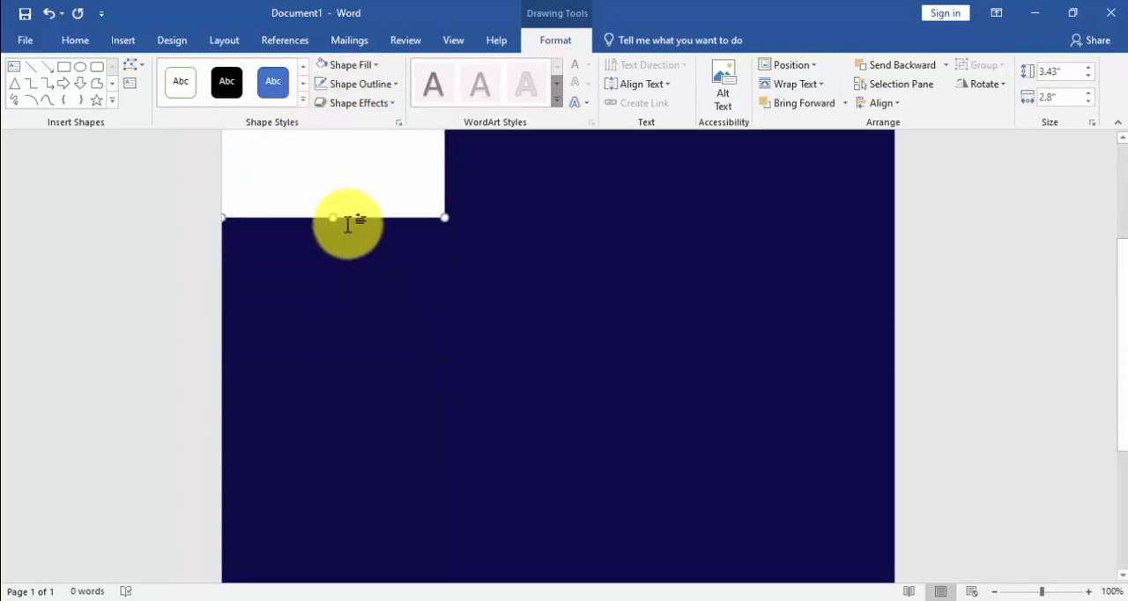
left_click_drag(338, 219, 345, 486)
scroll(347, 432, "down", 4)
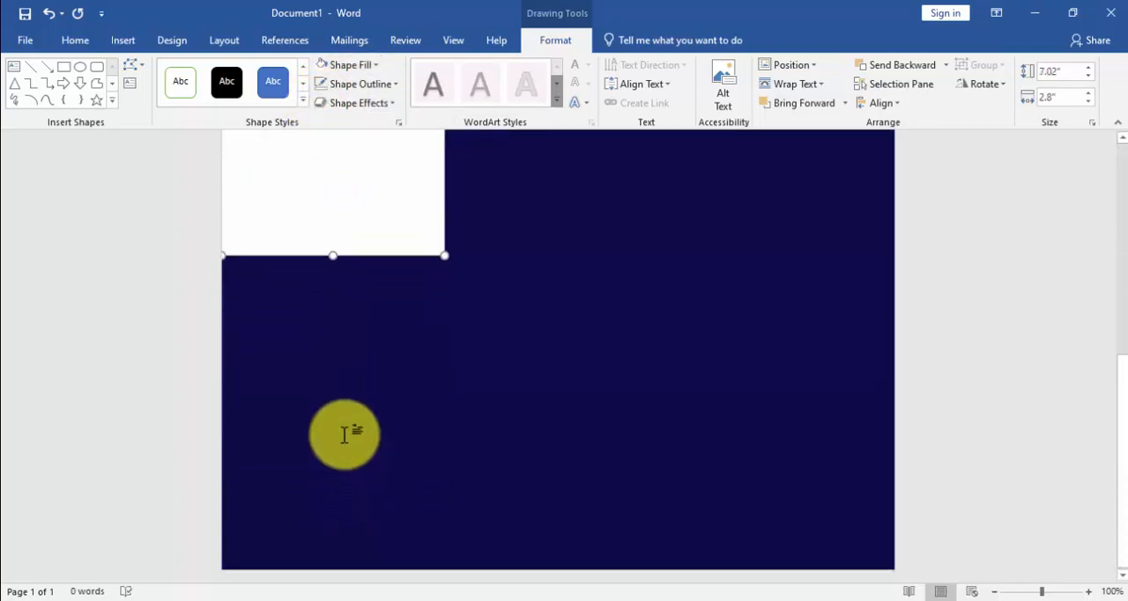
left_click_drag(337, 256, 300, 567)
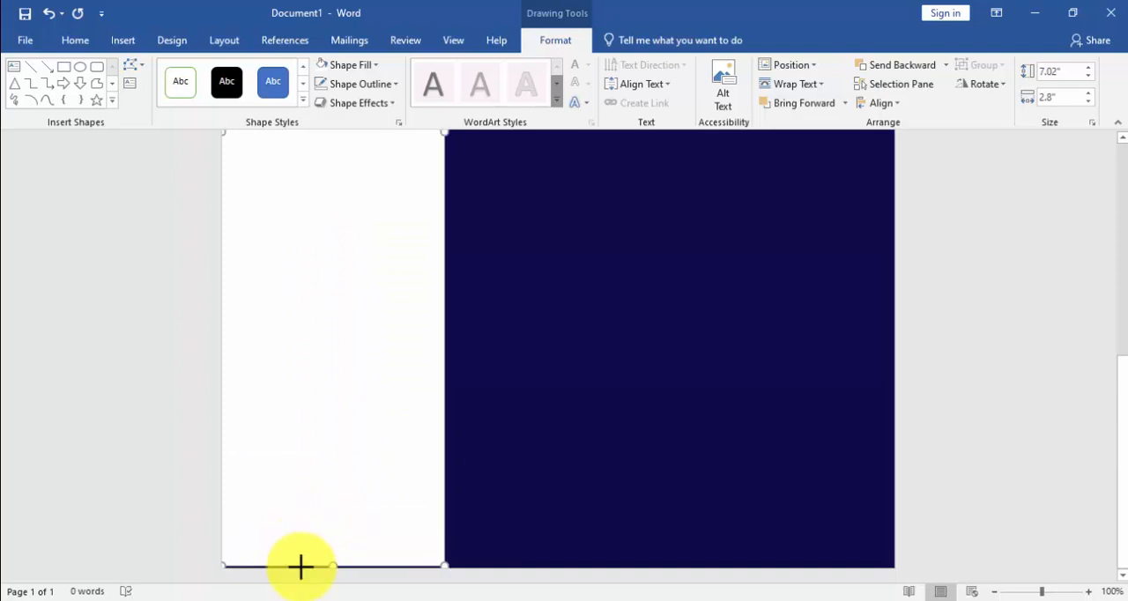
scroll(423, 448, "up", 8)
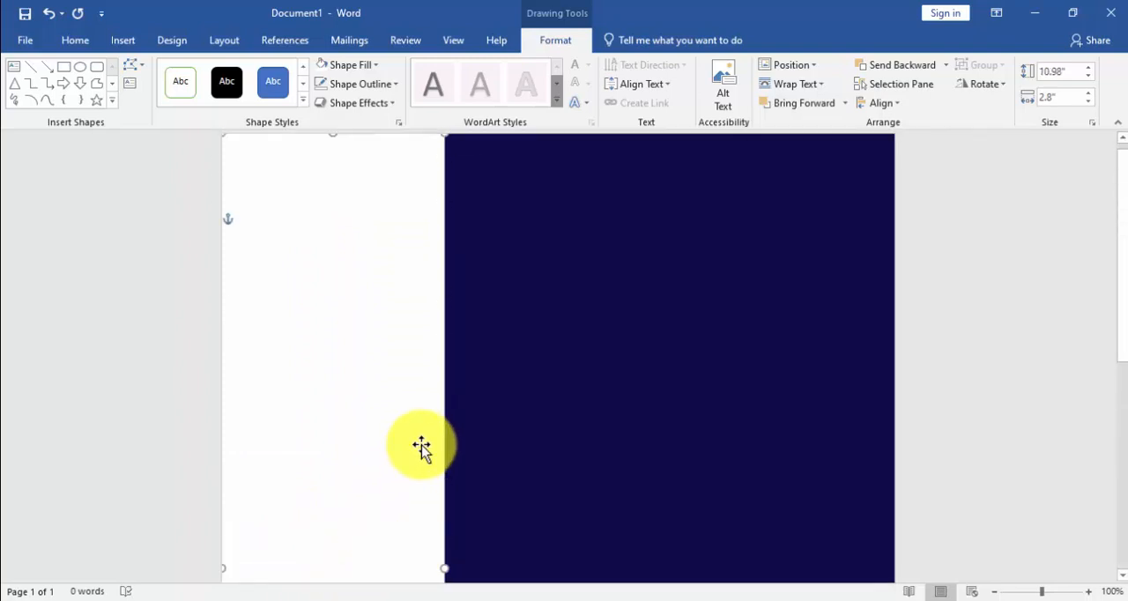
left_click(493, 392)
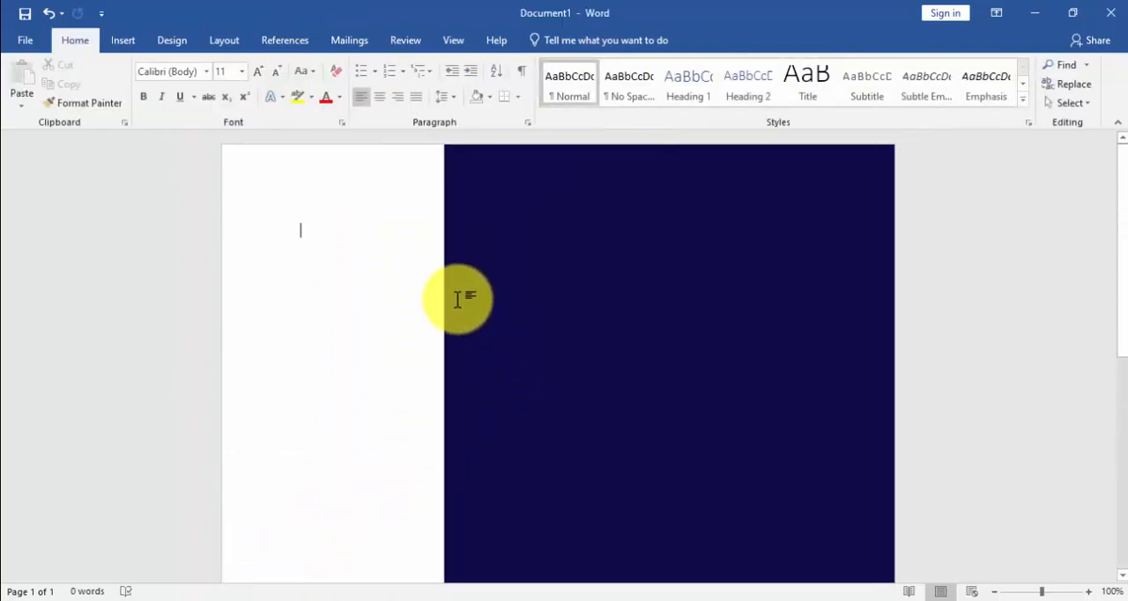
Step: Draw a snipped single-corner rectangle about 2.4" wide and 0.42" high against the page's left edge, on the white panel
left_click(123, 40)
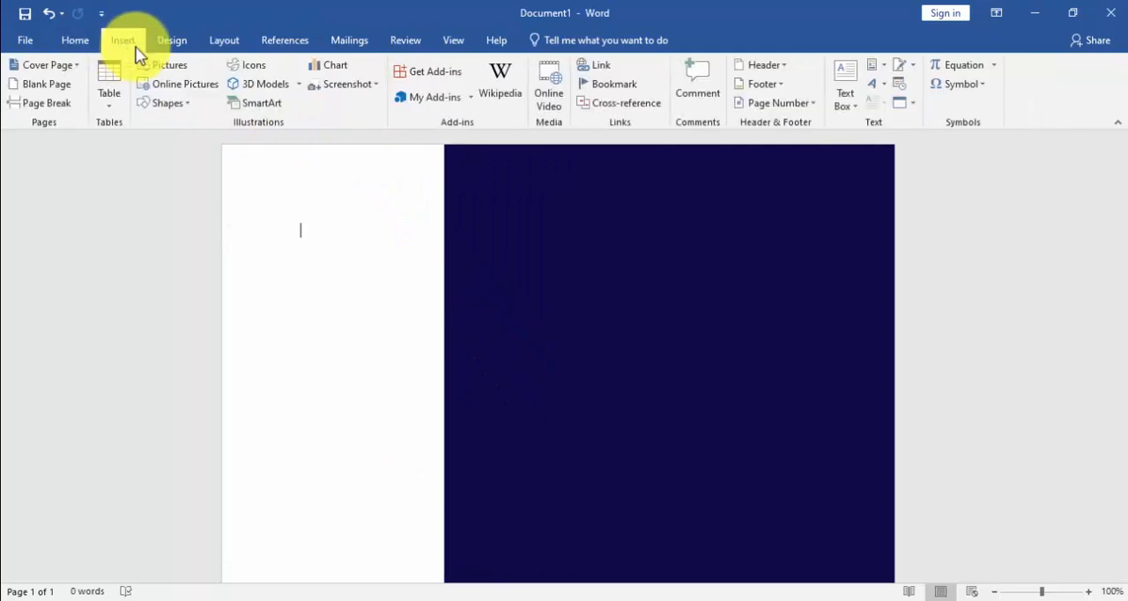
left_click(179, 109)
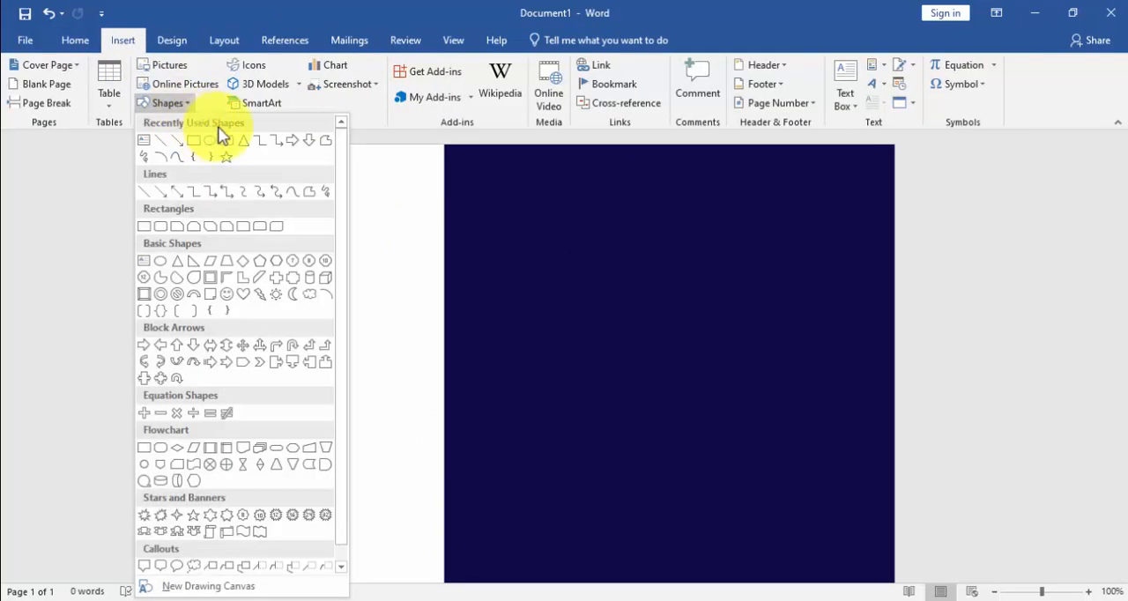
left_click(177, 226)
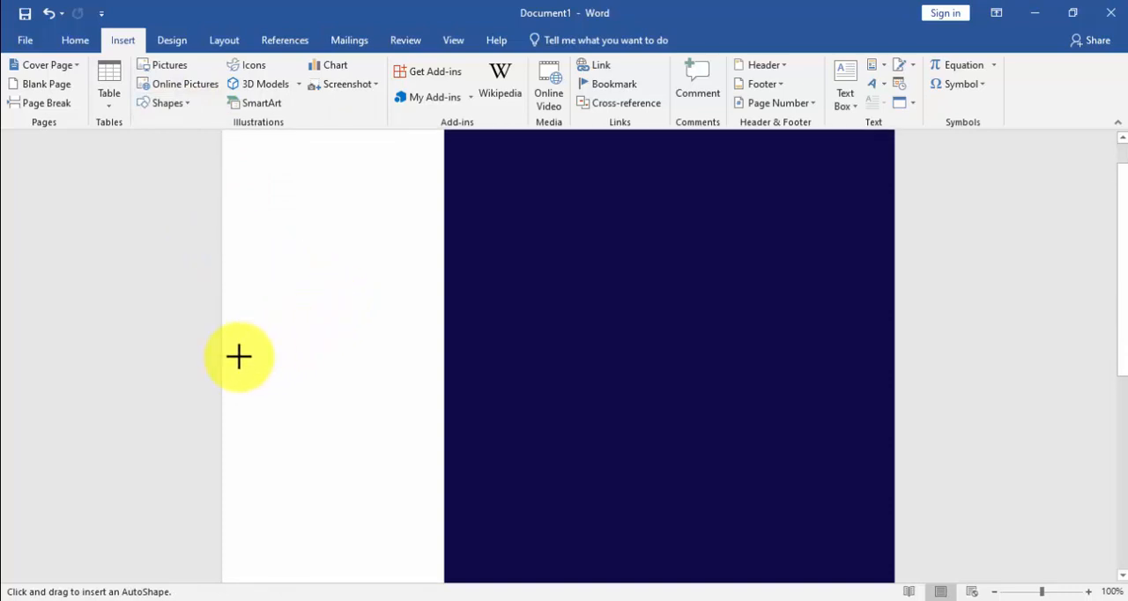
mouse_move(239, 356)
left_mouse_down()
mouse_move(433, 388)
mouse_move(360, 385)
mouse_move(398, 381)
left_mouse_up()
scroll(392, 370, "up", 1)
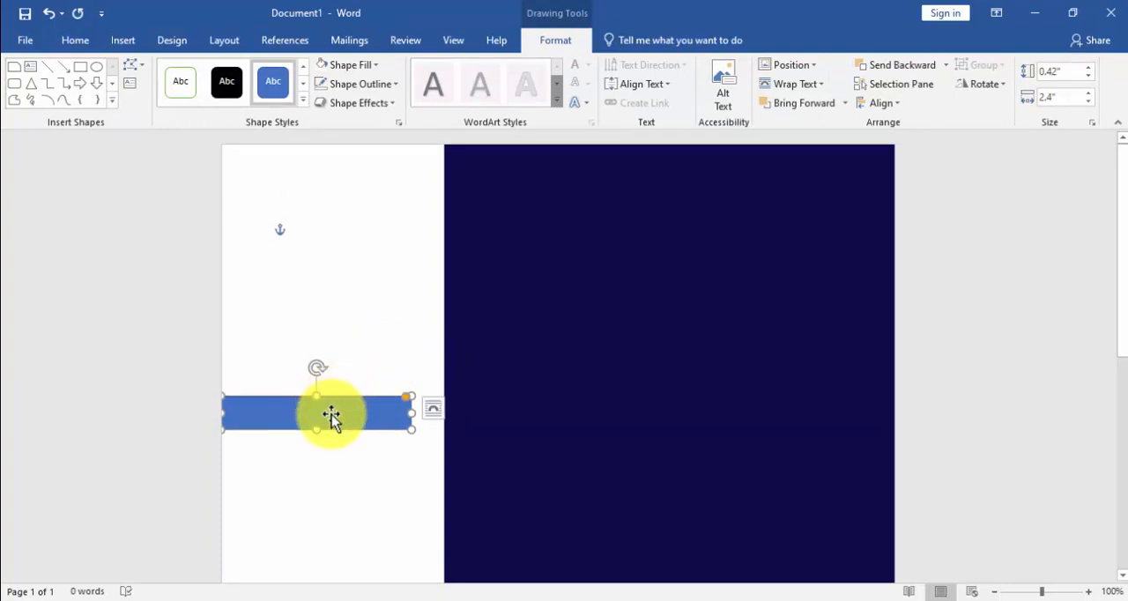
left_click_drag(331, 415, 331, 412)
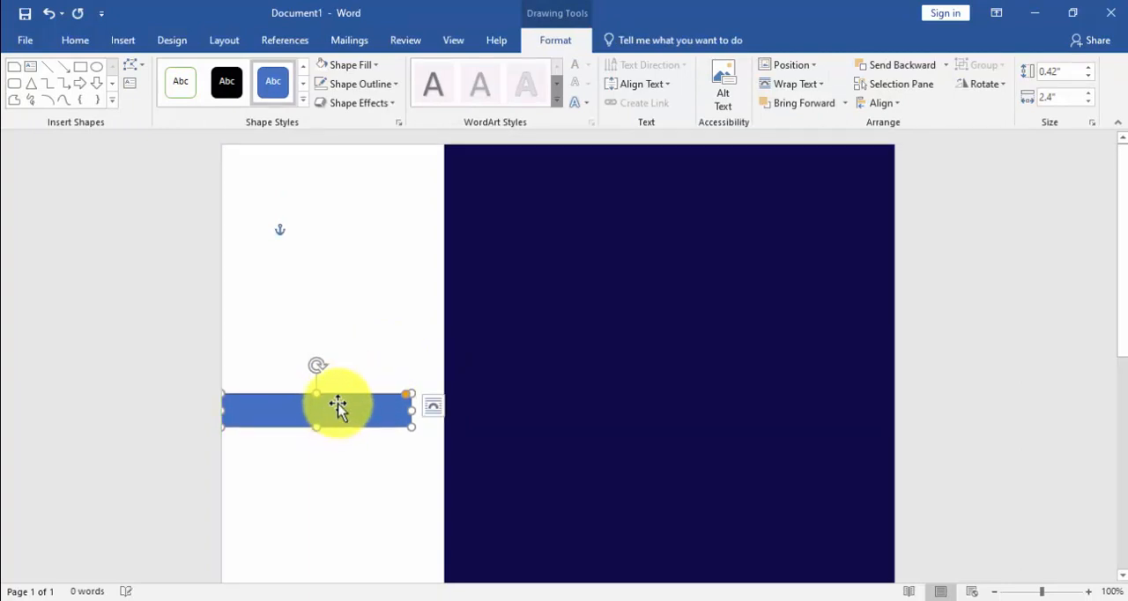
Step: Fill the snipped-corner bar with the recently used dark navy and remove its outline
left_click(344, 62)
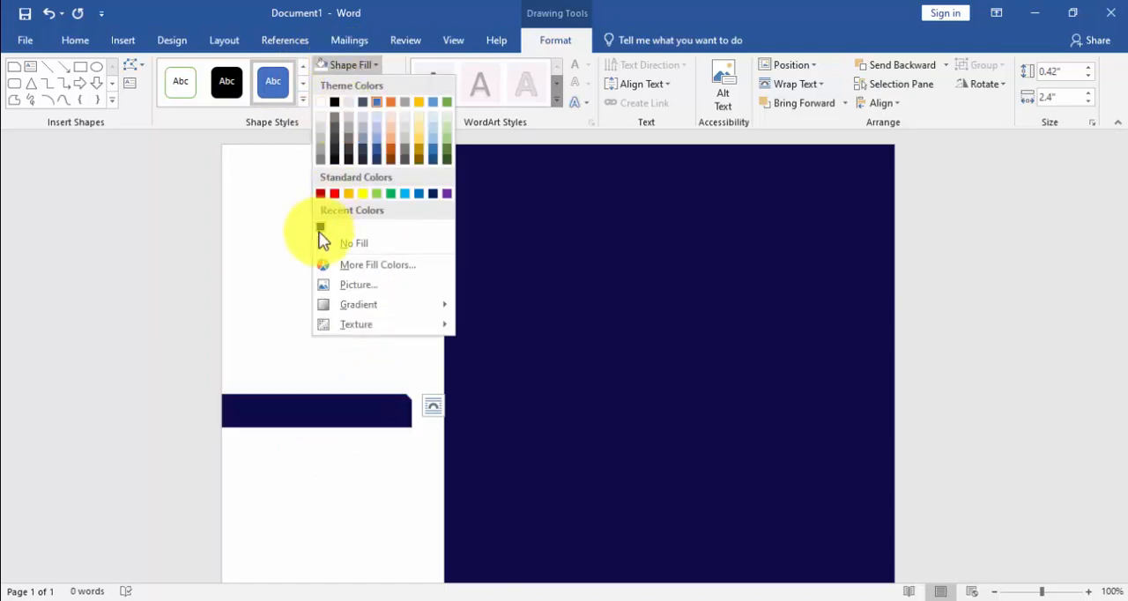
left_click(319, 230)
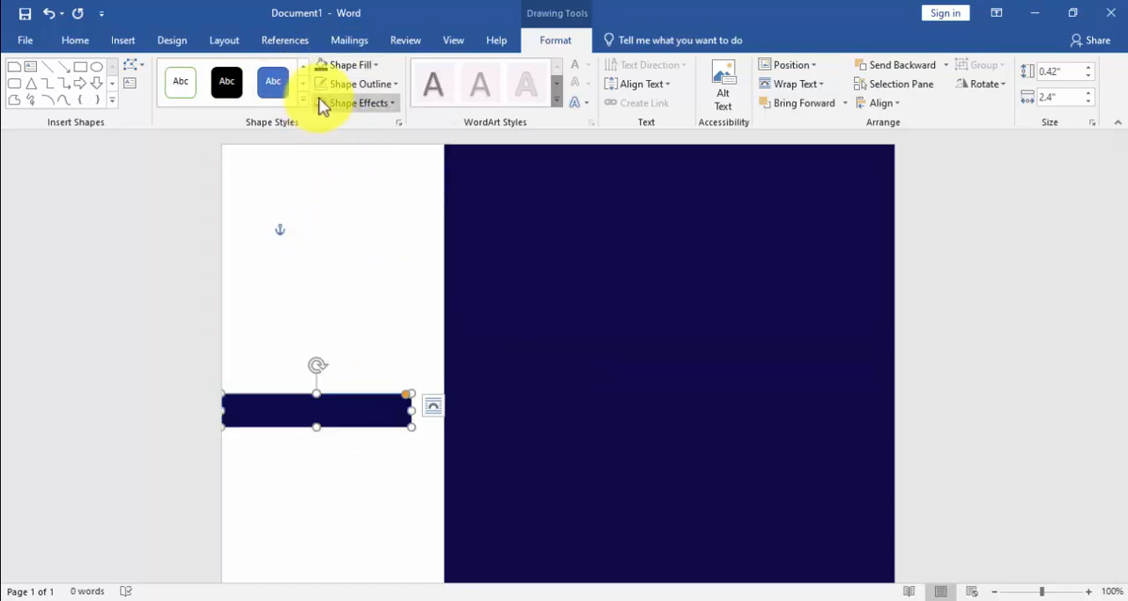
left_click(353, 85)
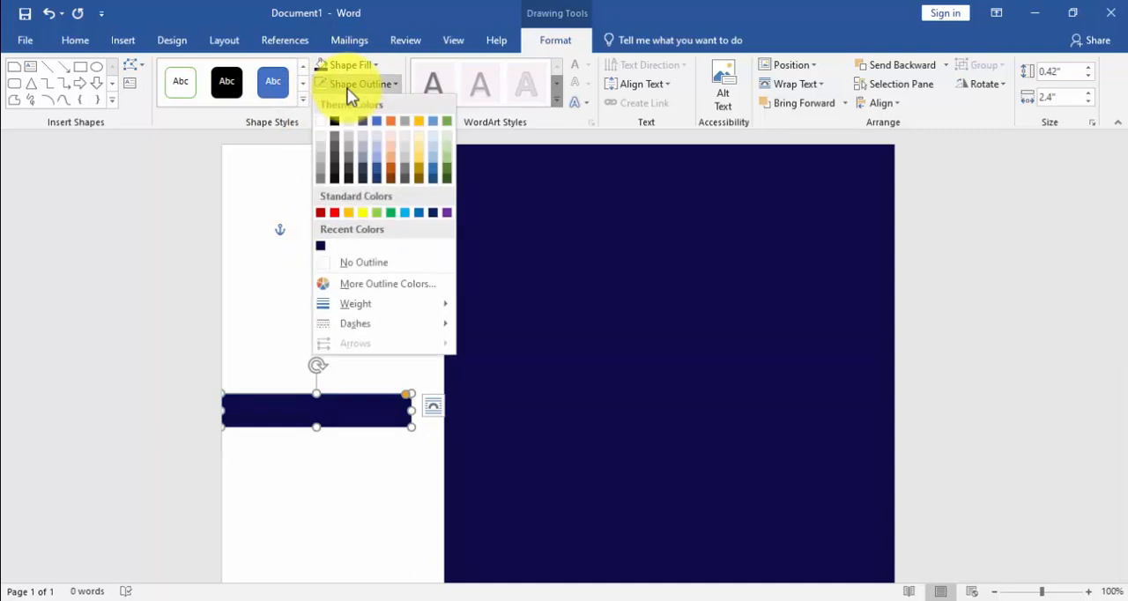
left_click(371, 255)
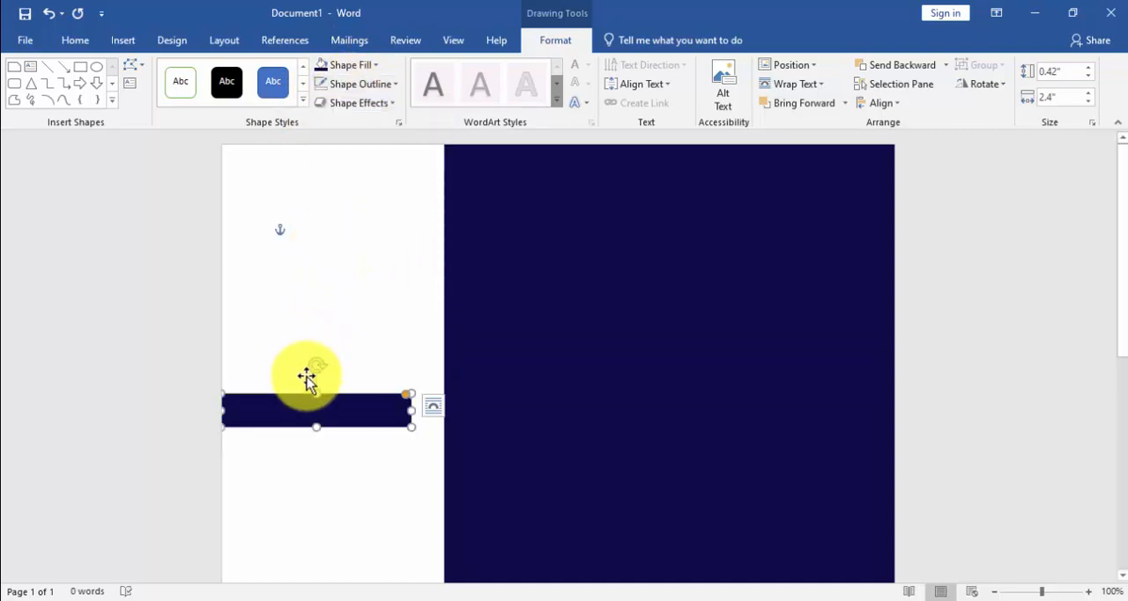
Step: Add the text "Education" inside the navy bar
right_click(318, 401)
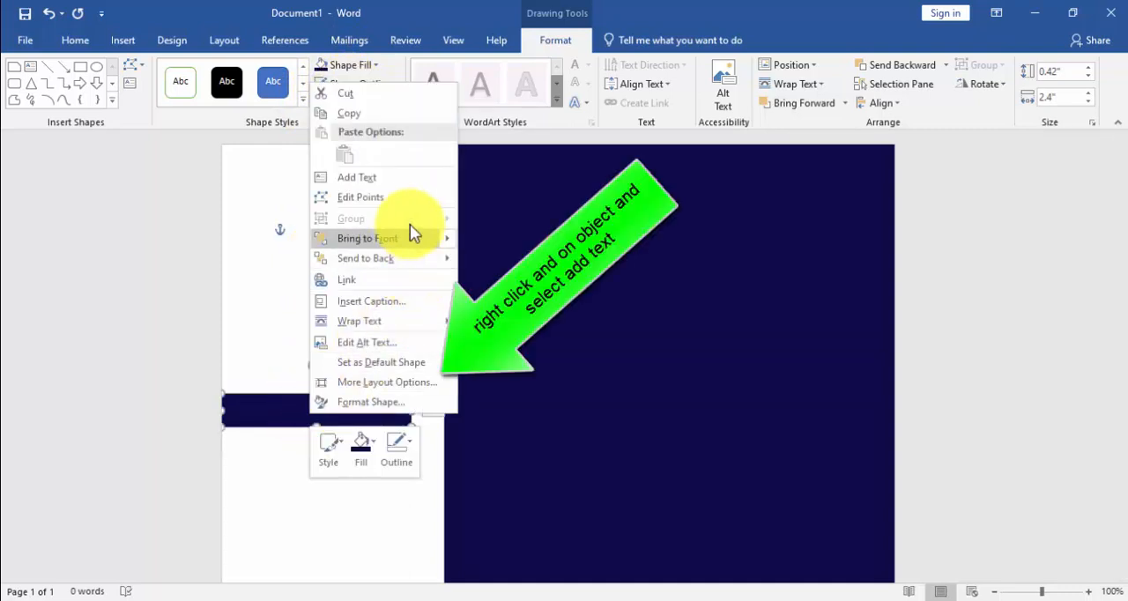
left_click(390, 178)
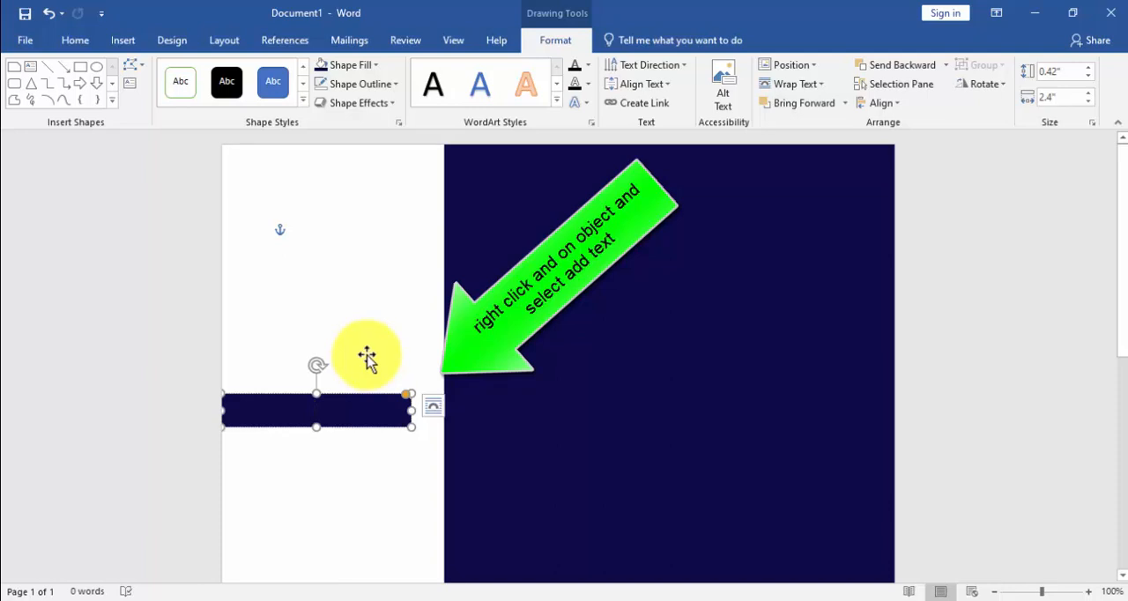
type("E")
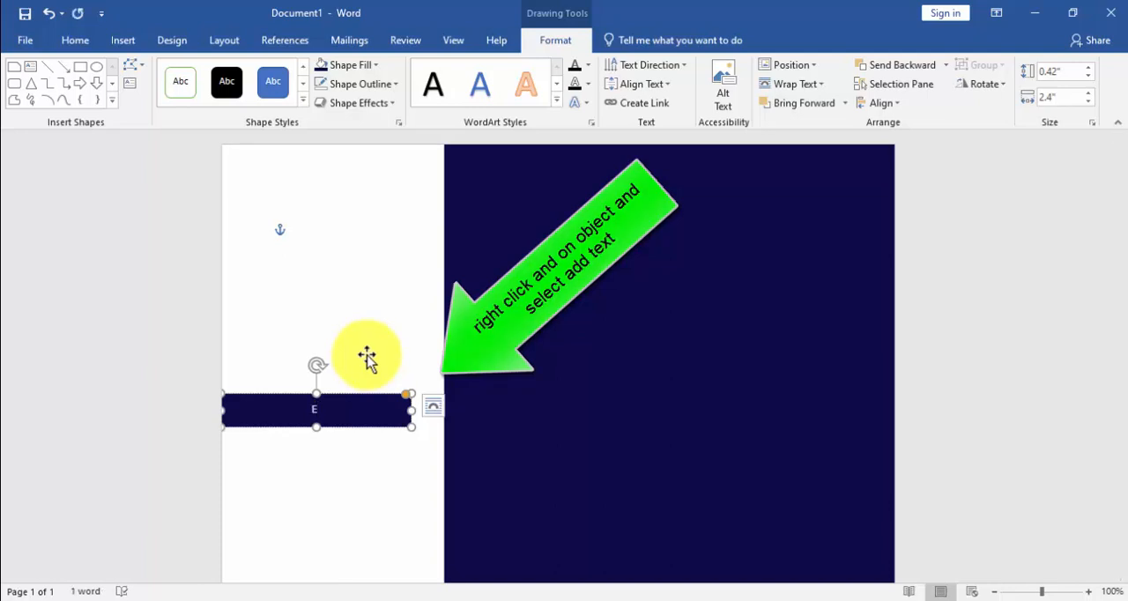
type("ducation")
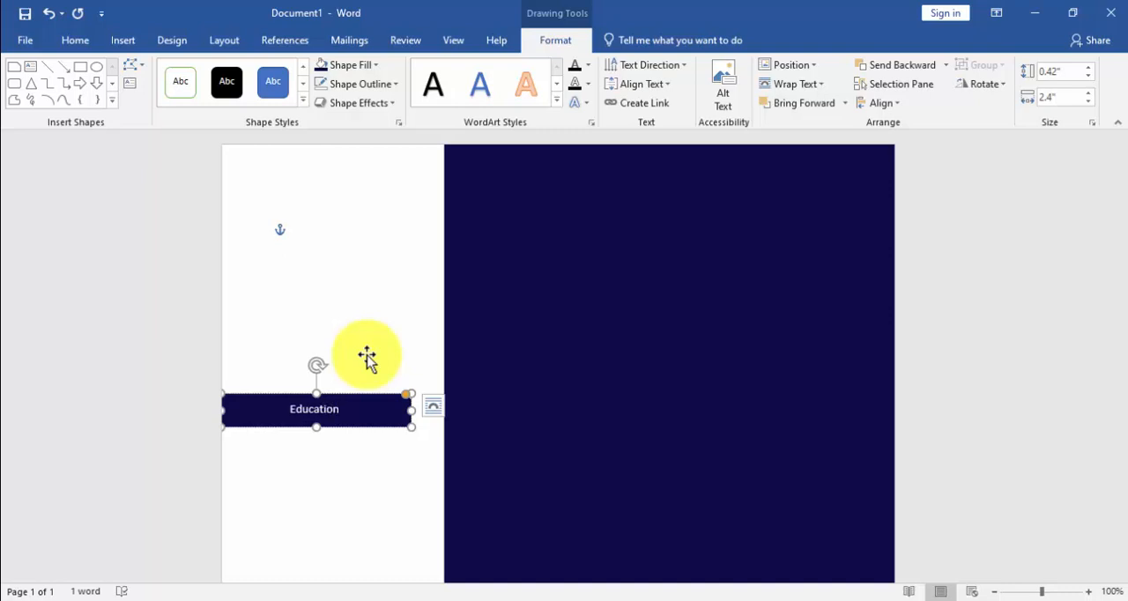
Step: Set the font size of the "Education" text to 18
left_click(100, 39)
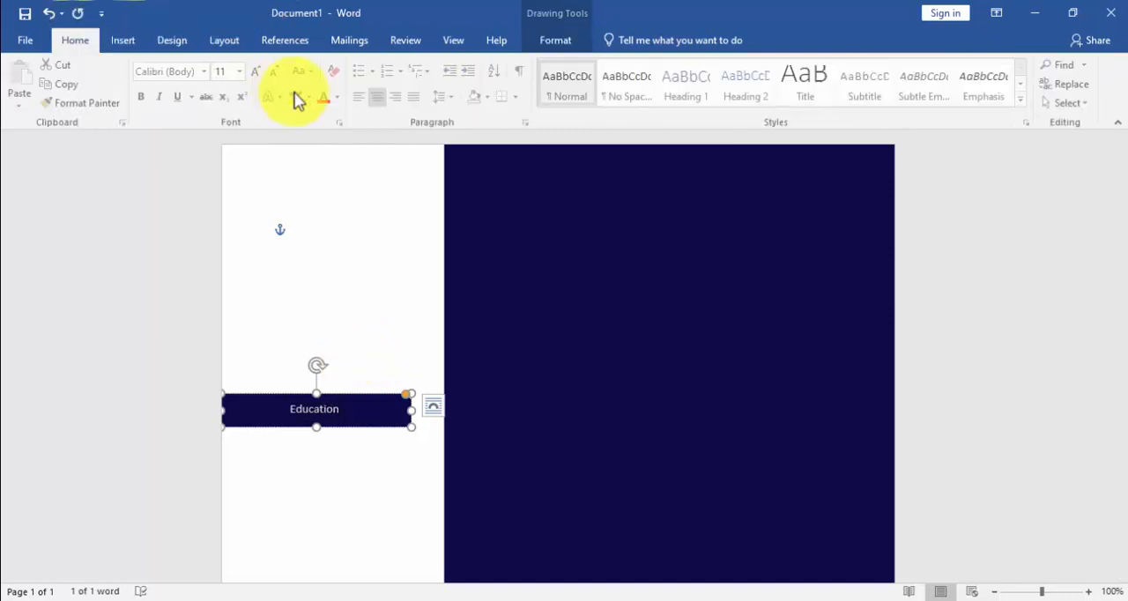
left_click(241, 72)
left_click(223, 201)
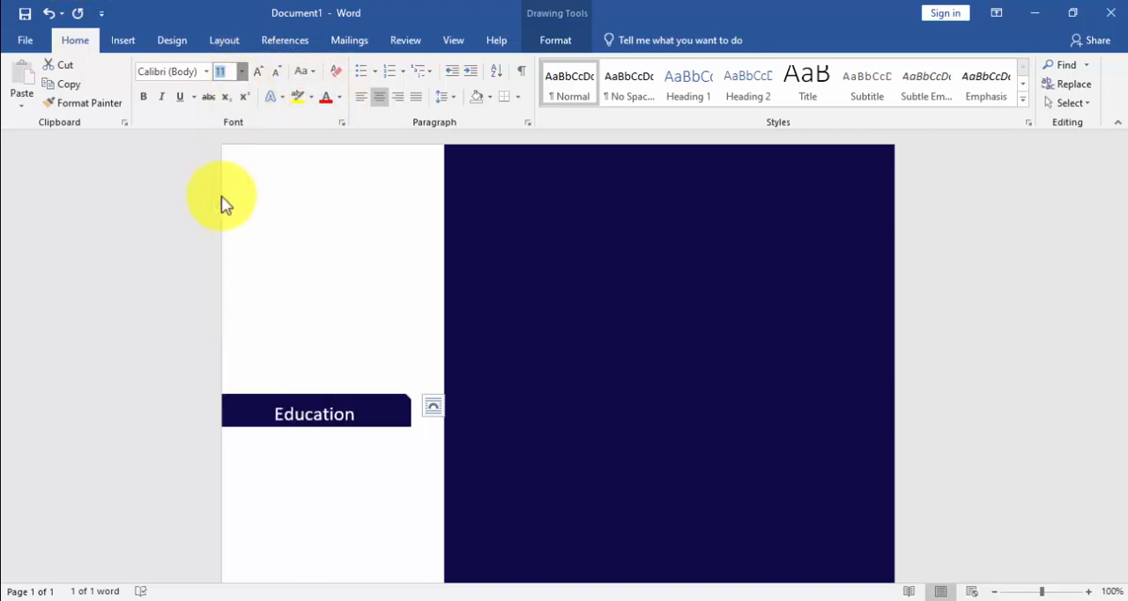
Step: Set the width of the "Education" bar to 2.5"
left_click(371, 421)
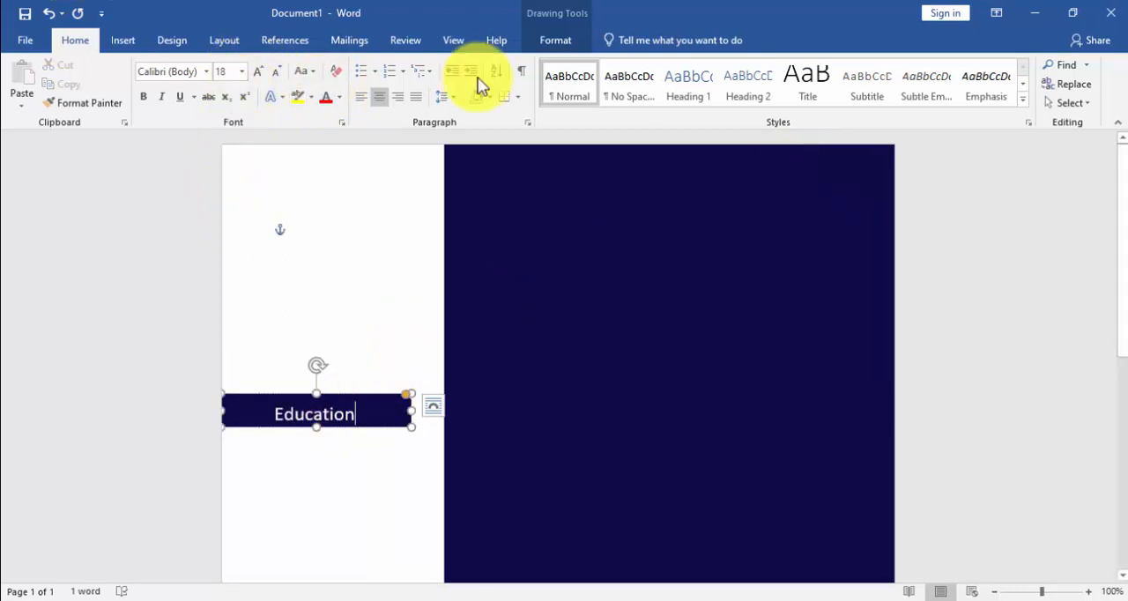
left_click(552, 41)
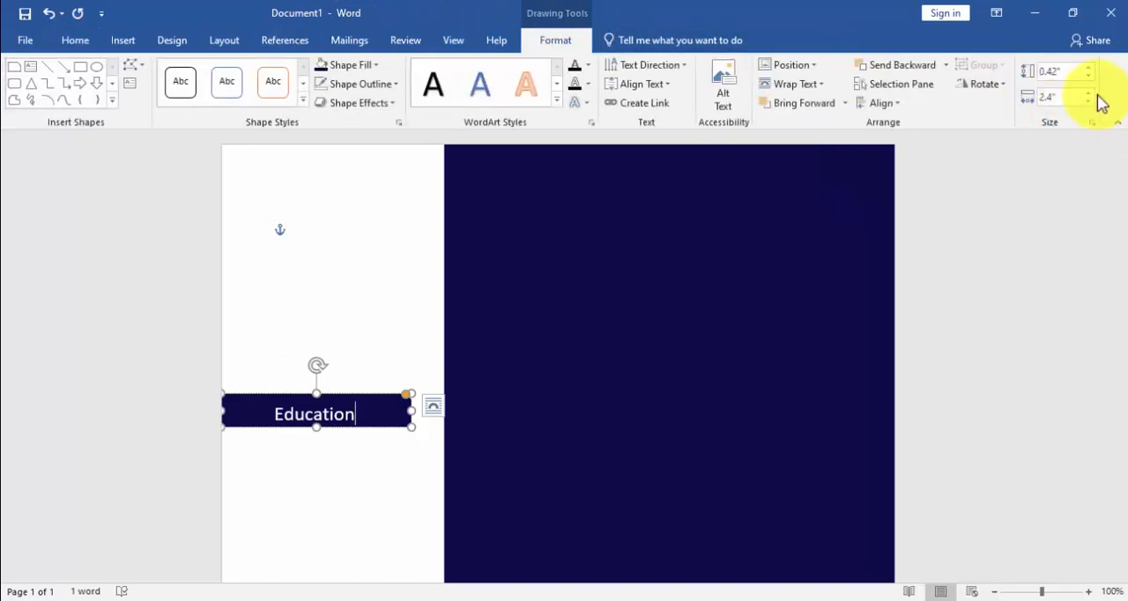
left_click(1091, 91)
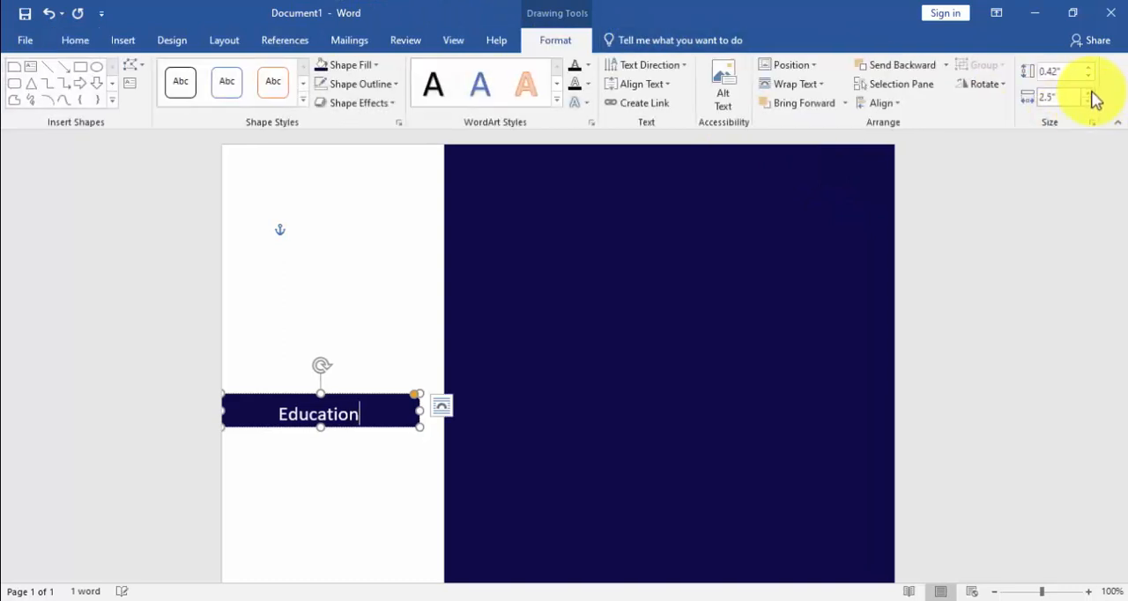
Step: Resize the "Education" bar to 2.4" wide and 0.5" high
left_click(1089, 101)
left_click(1086, 68)
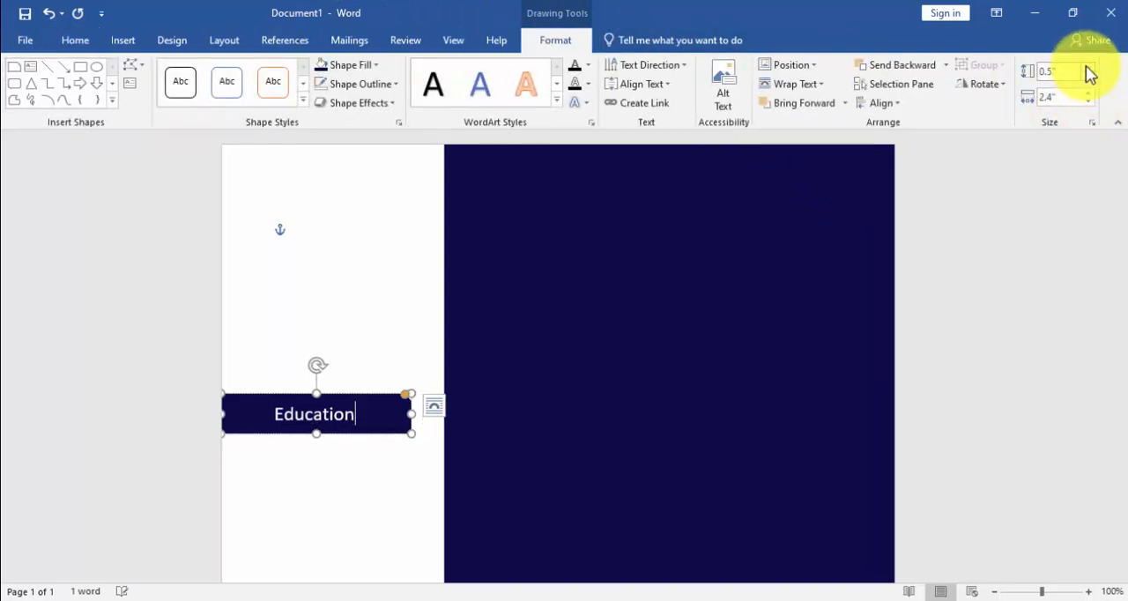
left_click(401, 456)
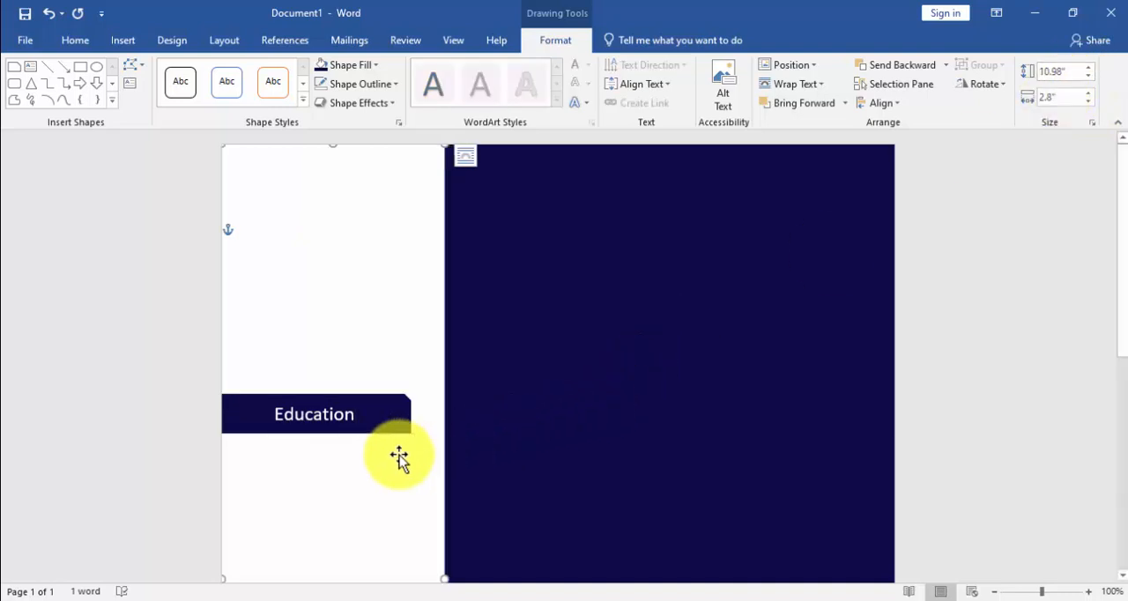
Step: Draw a text box about 1.98" wide in the white panel below the "Education" bar and extend its height to about 4.18"
scroll(385, 445, "down", 2)
scroll(328, 375, "down", 1)
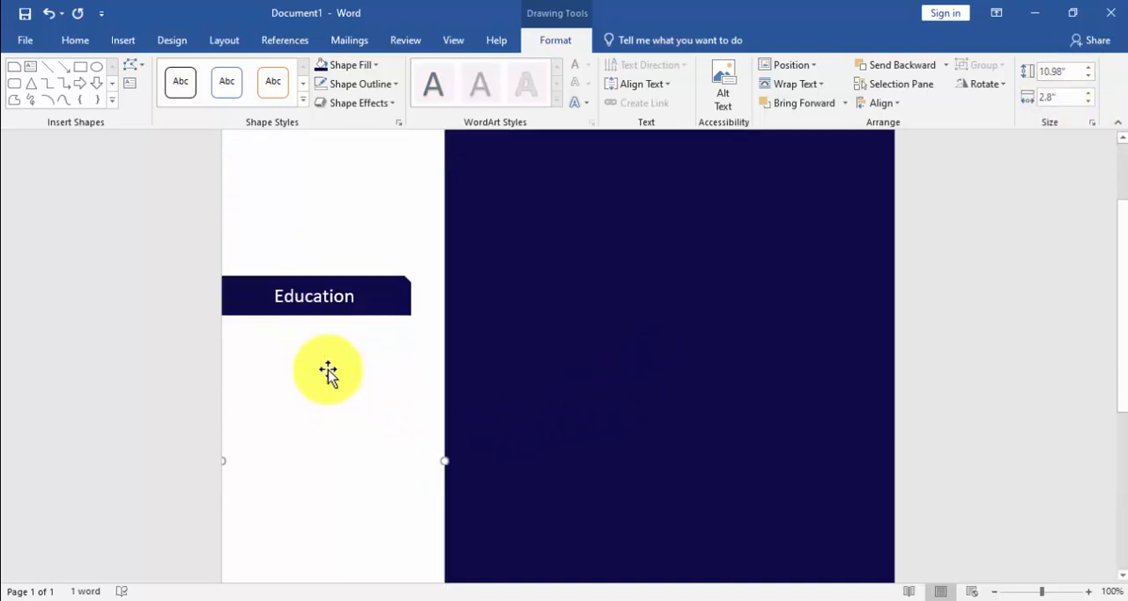
left_click(123, 39)
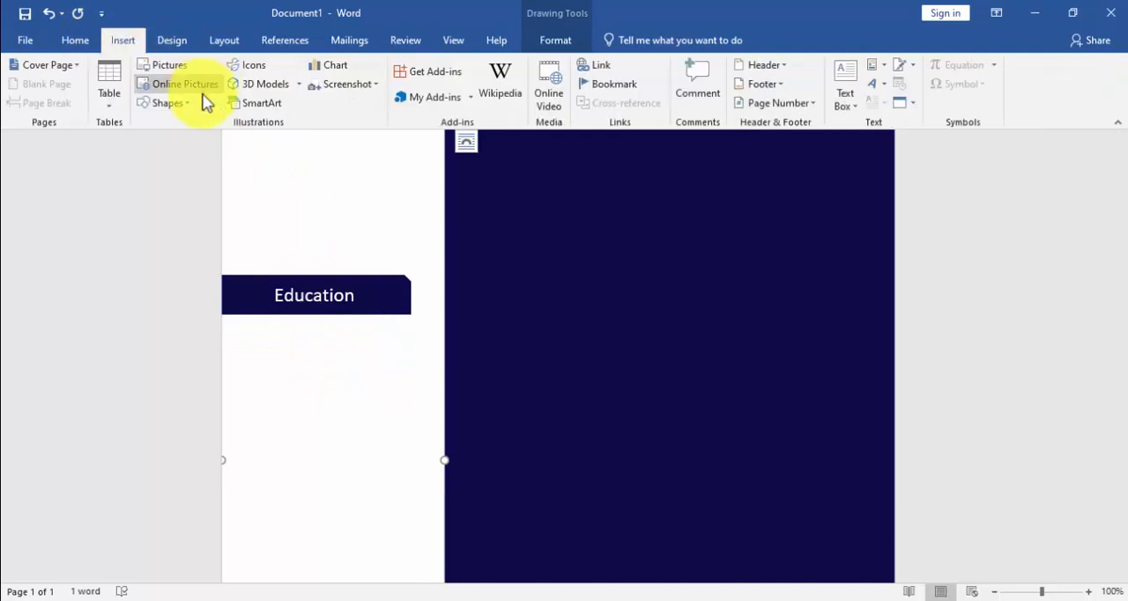
left_click(180, 103)
left_click(166, 143)
scroll(306, 320, "down", 2)
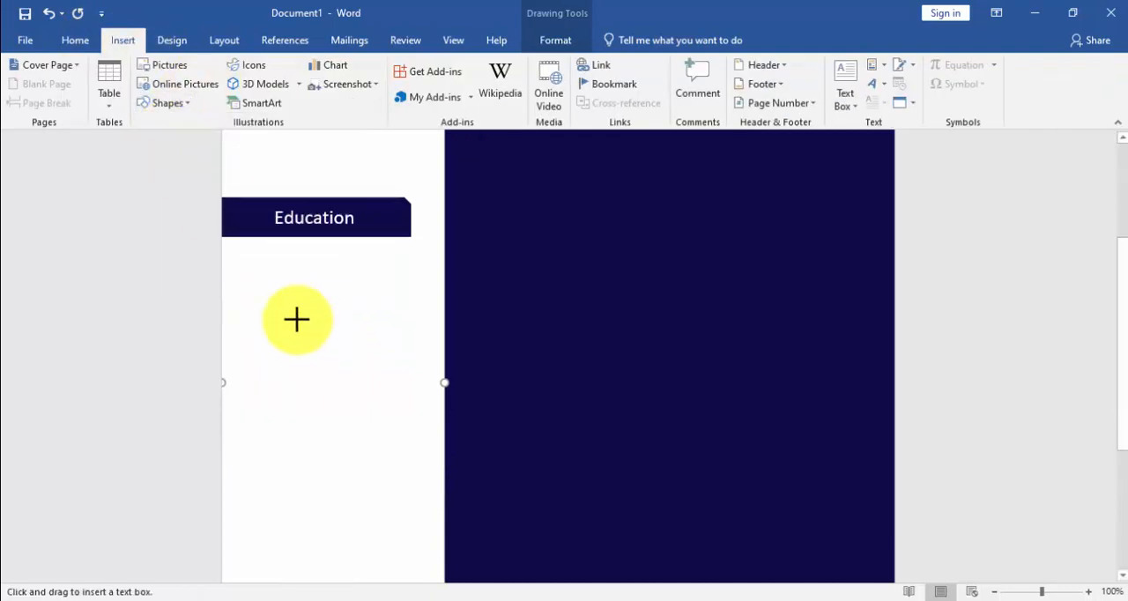
left_click_drag(259, 257, 416, 557)
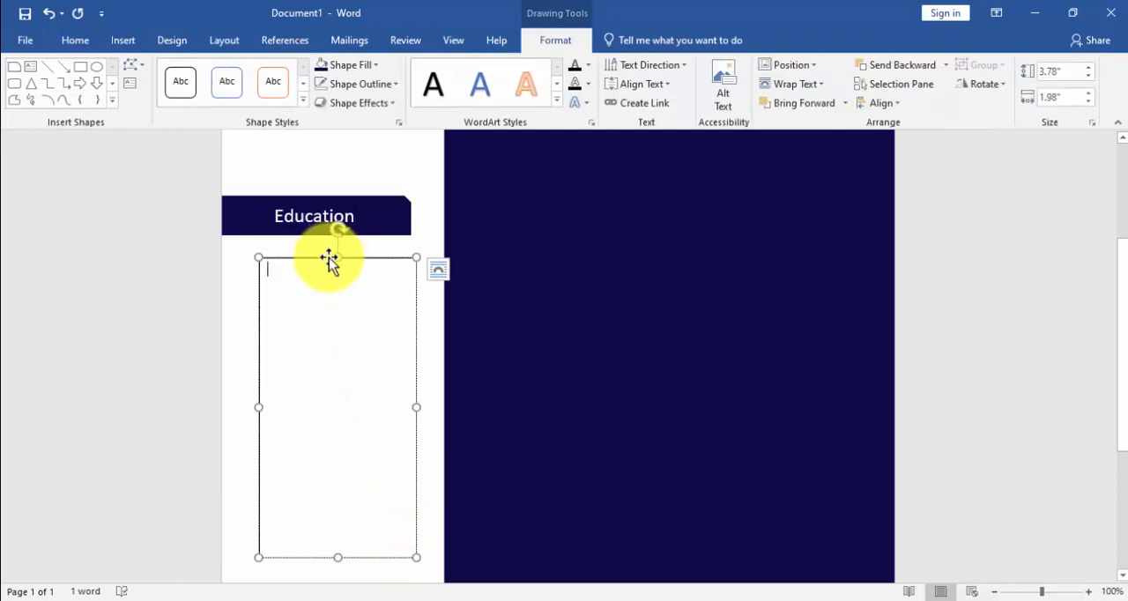
left_click_drag(328, 258, 322, 252)
scroll(347, 478, "down", 4)
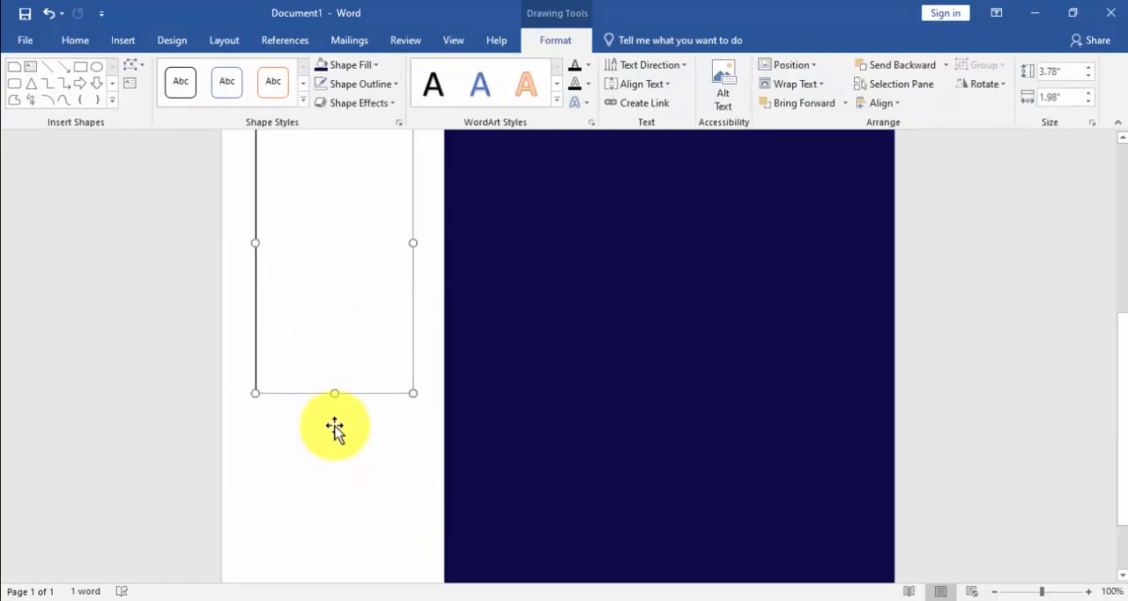
left_click_drag(333, 394, 329, 424)
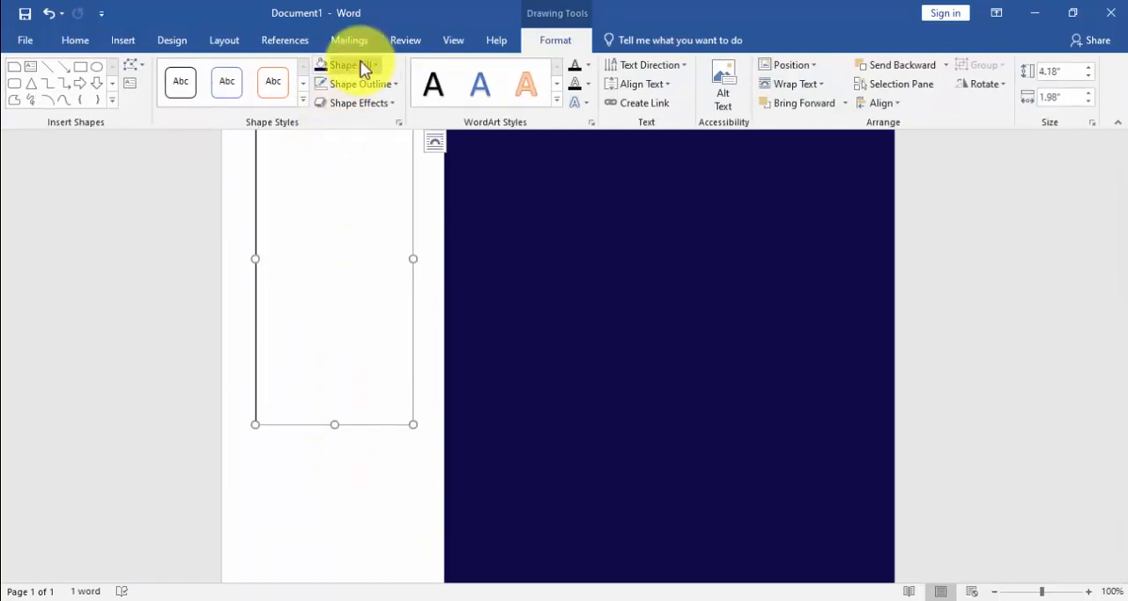
Step: Remove the fill and outline of the text box below the "Education" bar
left_click(363, 67)
left_click(355, 239)
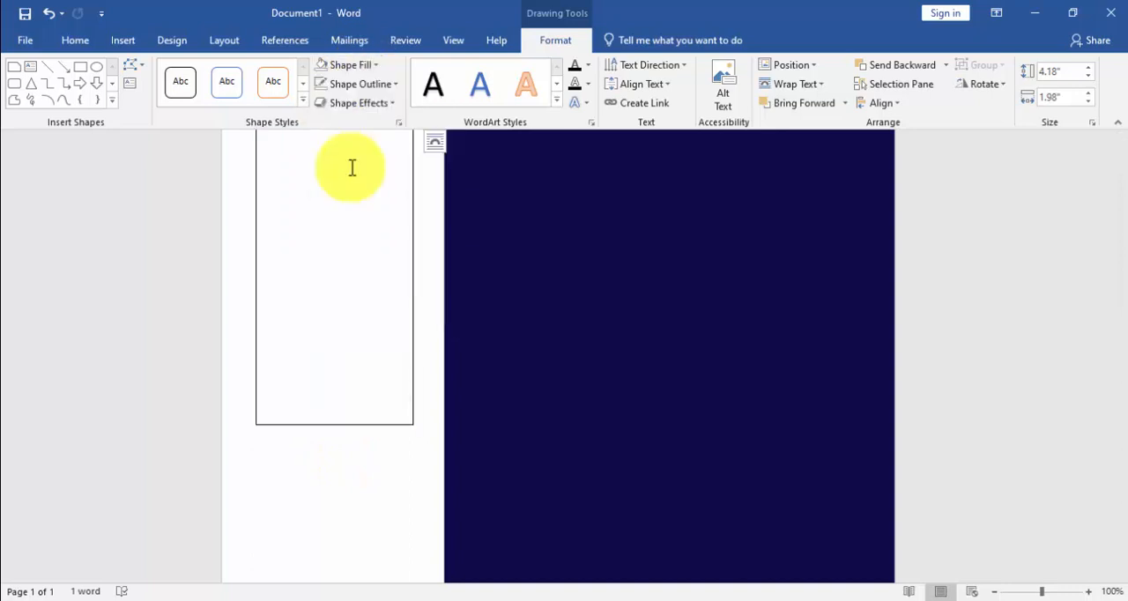
left_click(354, 84)
left_click(363, 261)
Step: Apply the No Spacing style to the text box below the "Education" bar
scroll(360, 249, "up", 2)
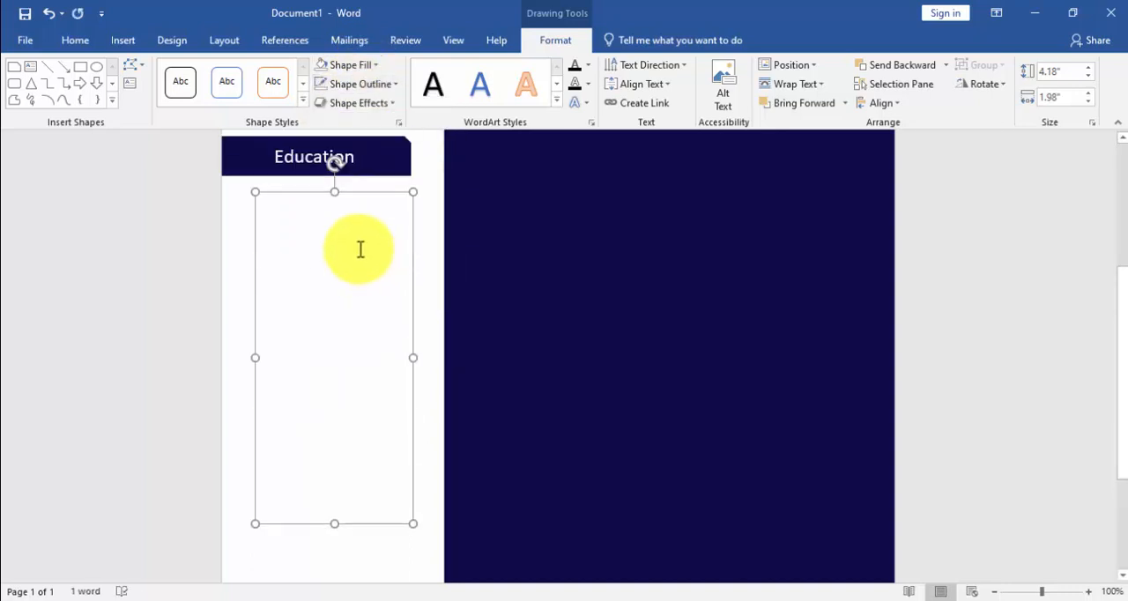
scroll(360, 249, "up", 1)
left_click(79, 41)
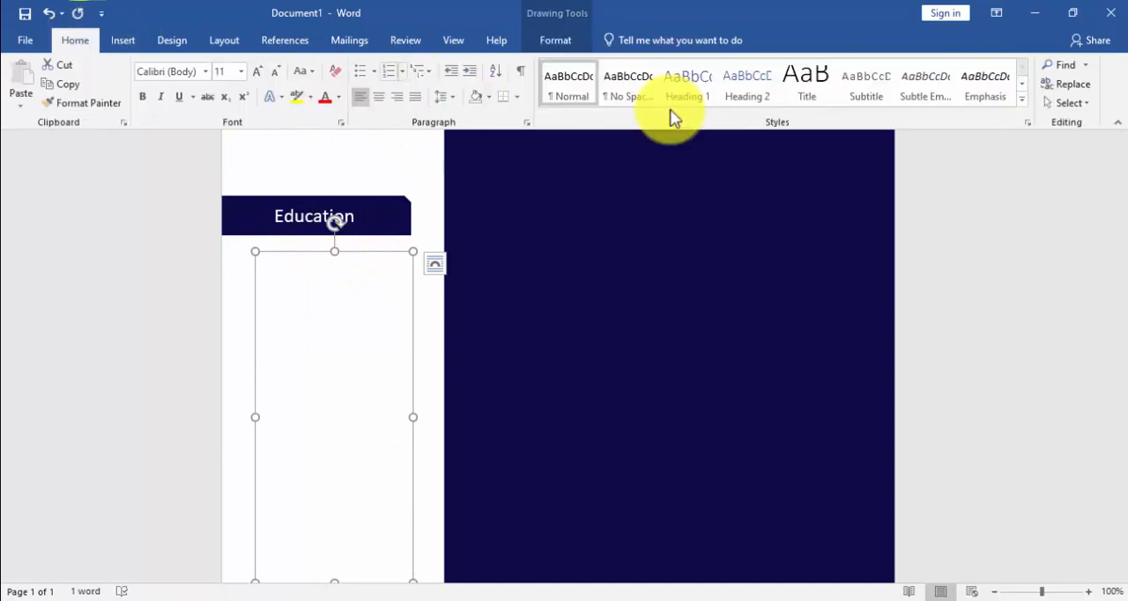
left_click(654, 102)
Step: Switch to CV detail.txt in Notepad and copy the 2012 – 2015 entry with its degree and university lines
scroll(466, 207, "down", 2)
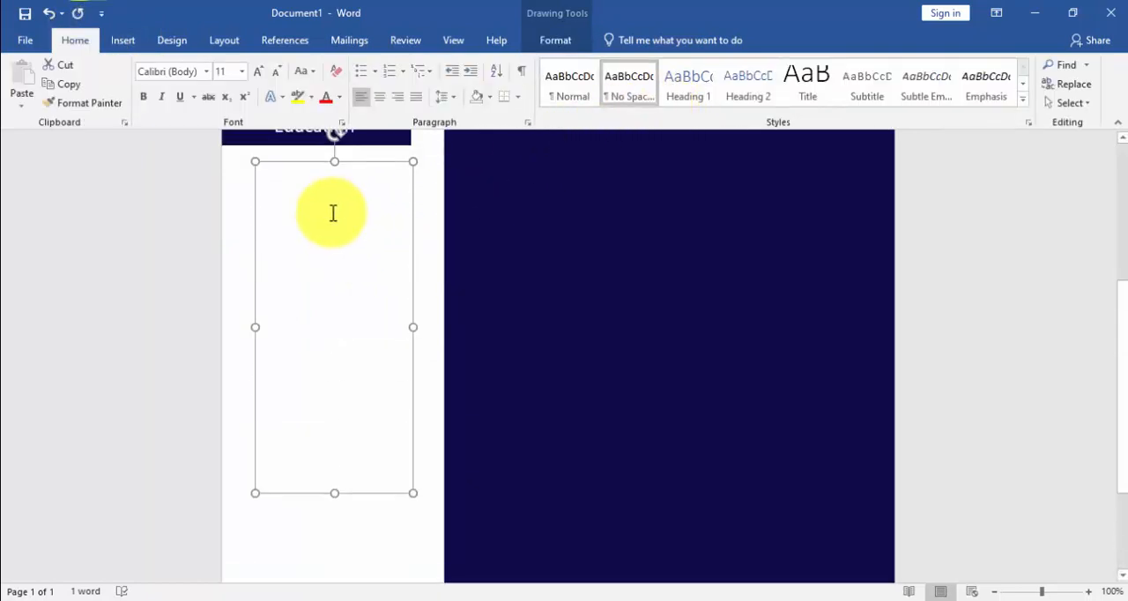
left_click(408, 599)
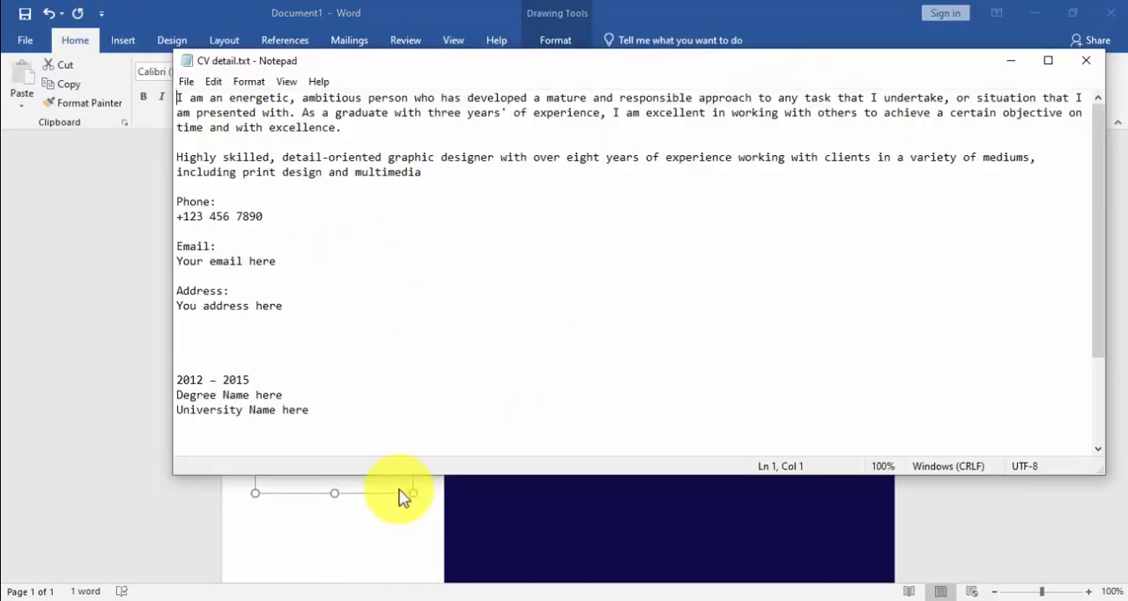
left_click_drag(294, 408, 204, 371)
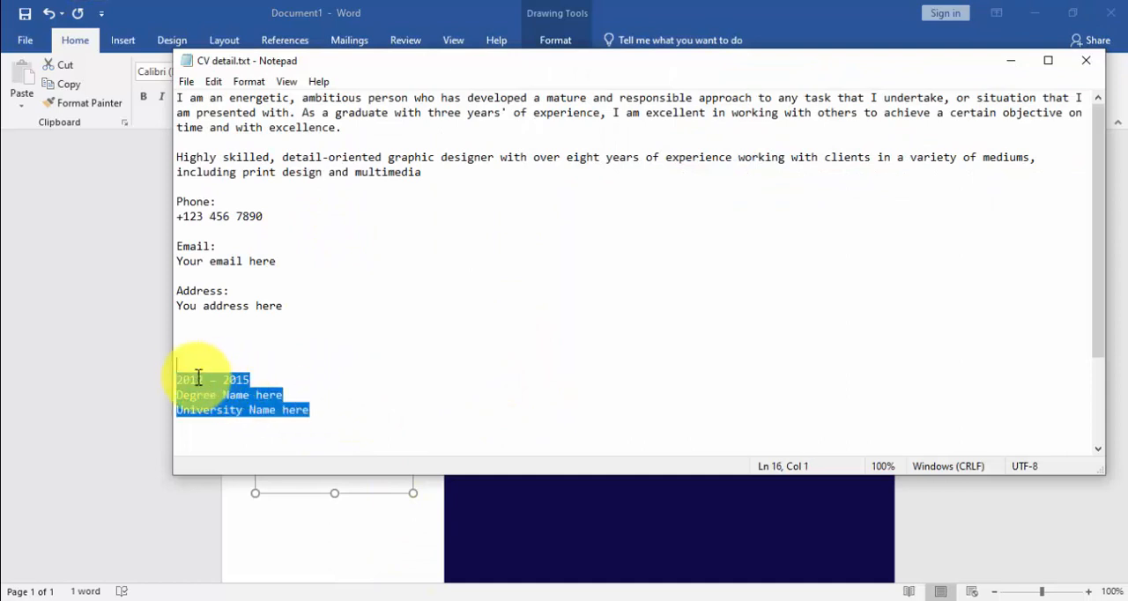
right_click(221, 395)
left_click(294, 194)
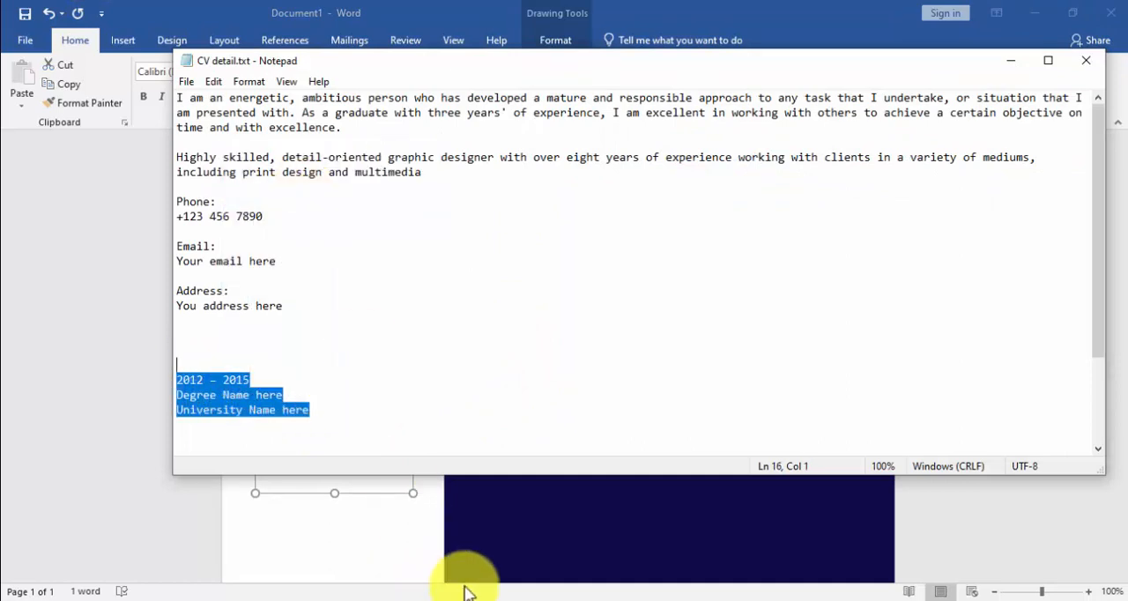
Step: Return to the Word document and paste the copied education entry four times into the text box, separated by blank lines
left_click(503, 597)
left_click(336, 218)
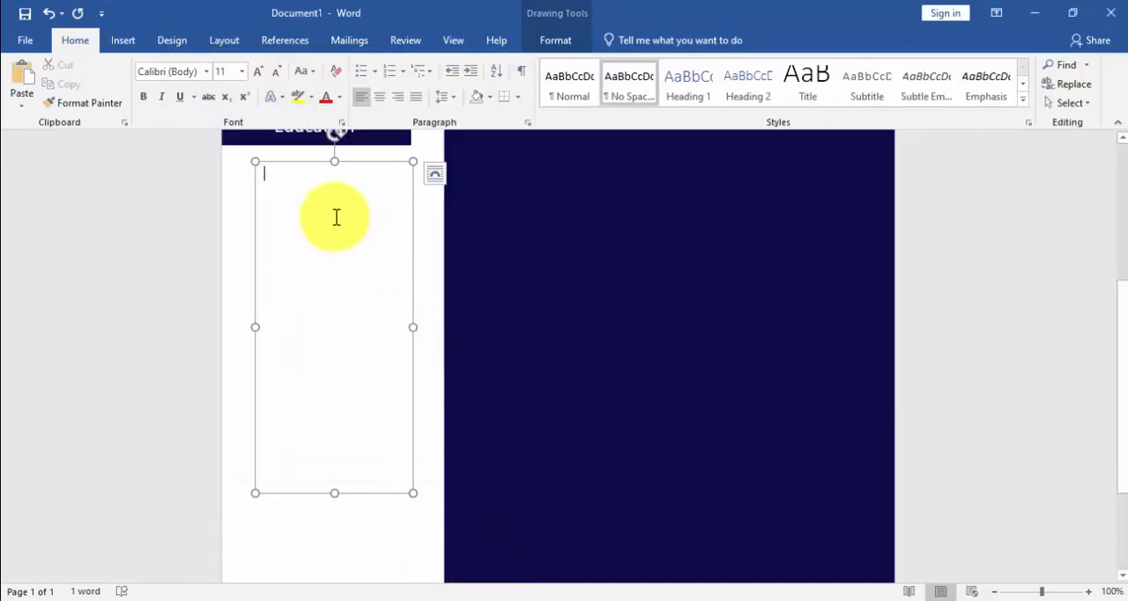
key("ctrl+v")
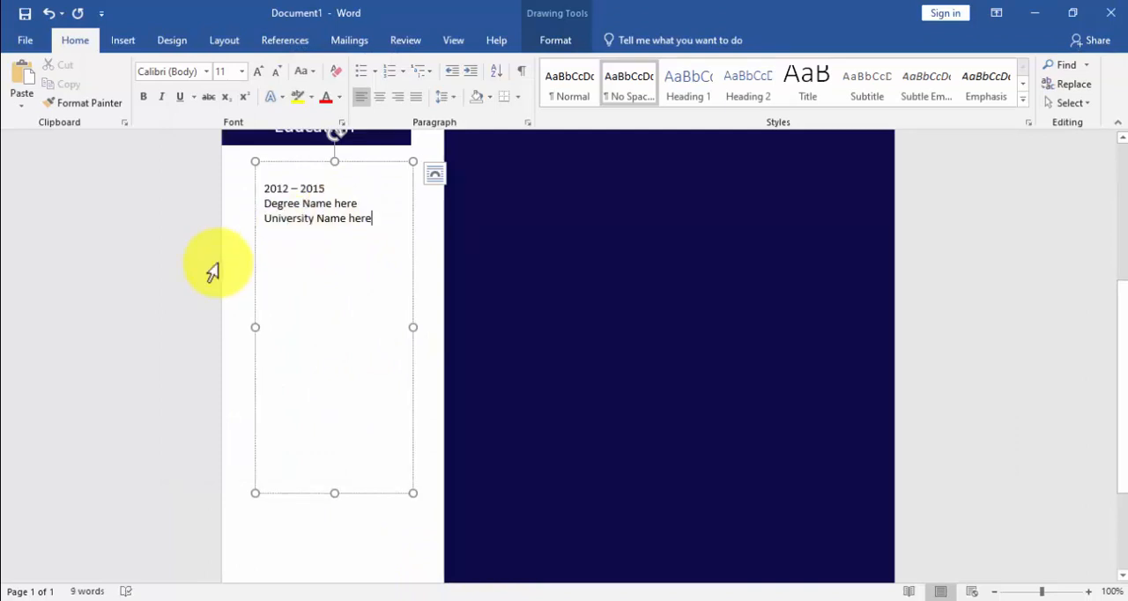
key("Return")
key("ctrl+v")
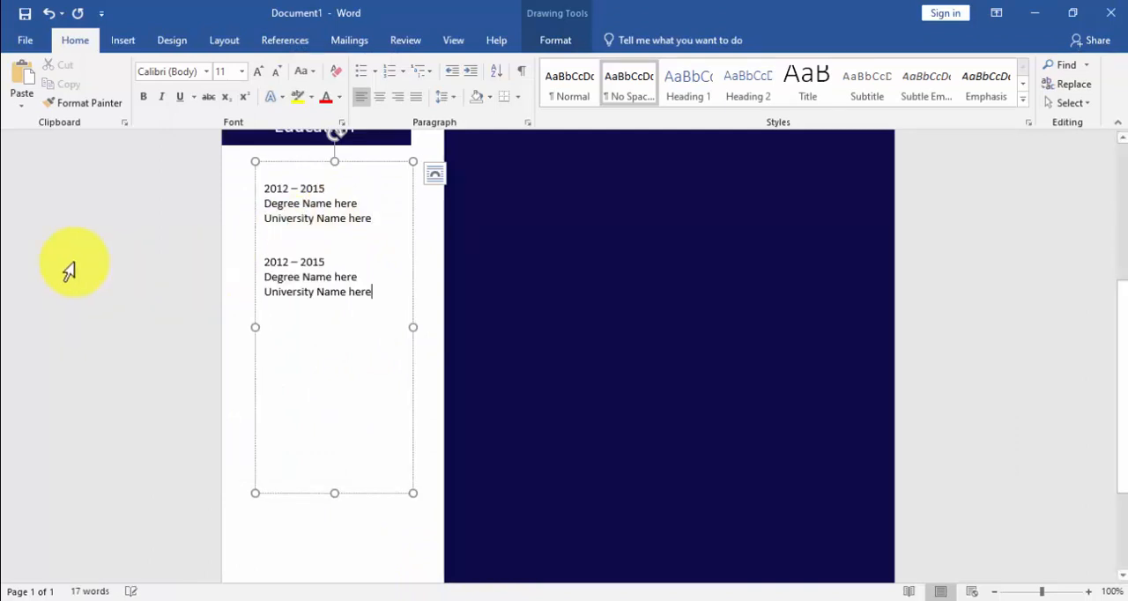
key("Return")
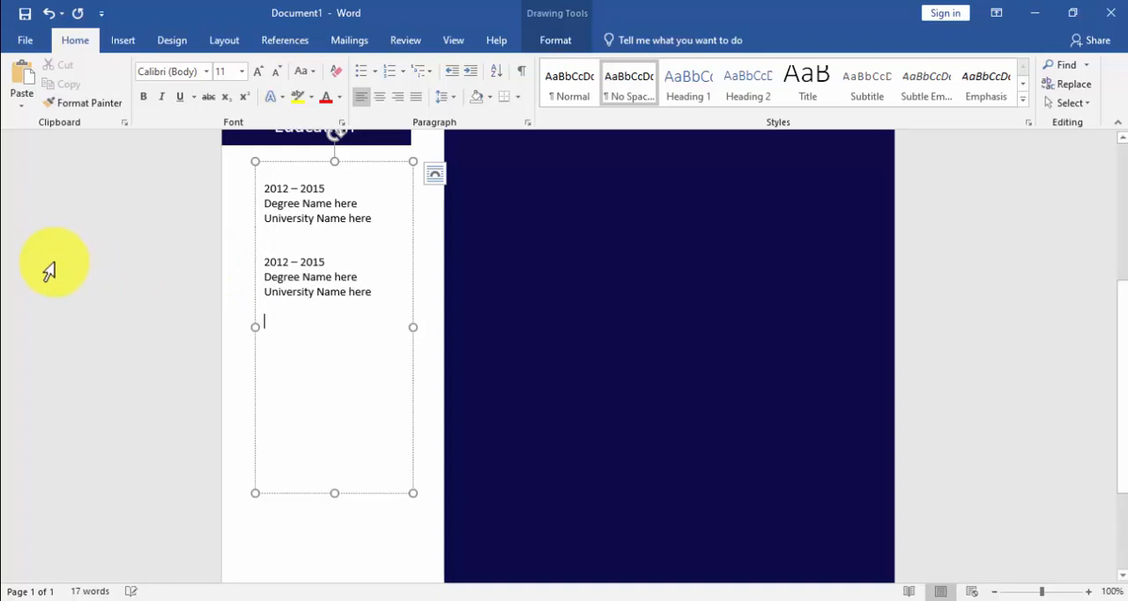
key("Return")
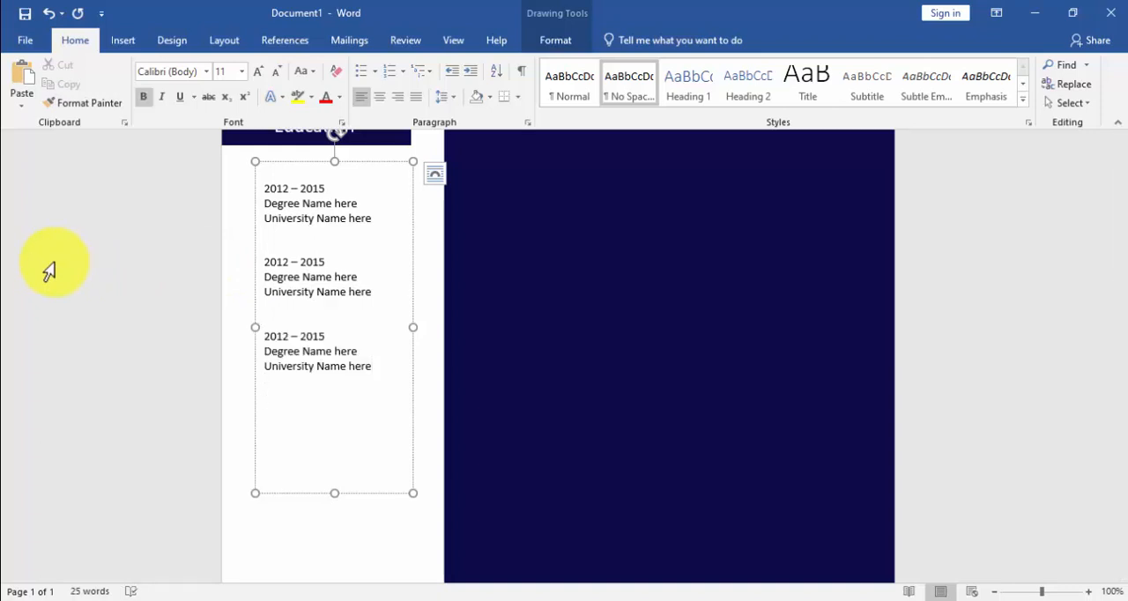
key("ctrl+v")
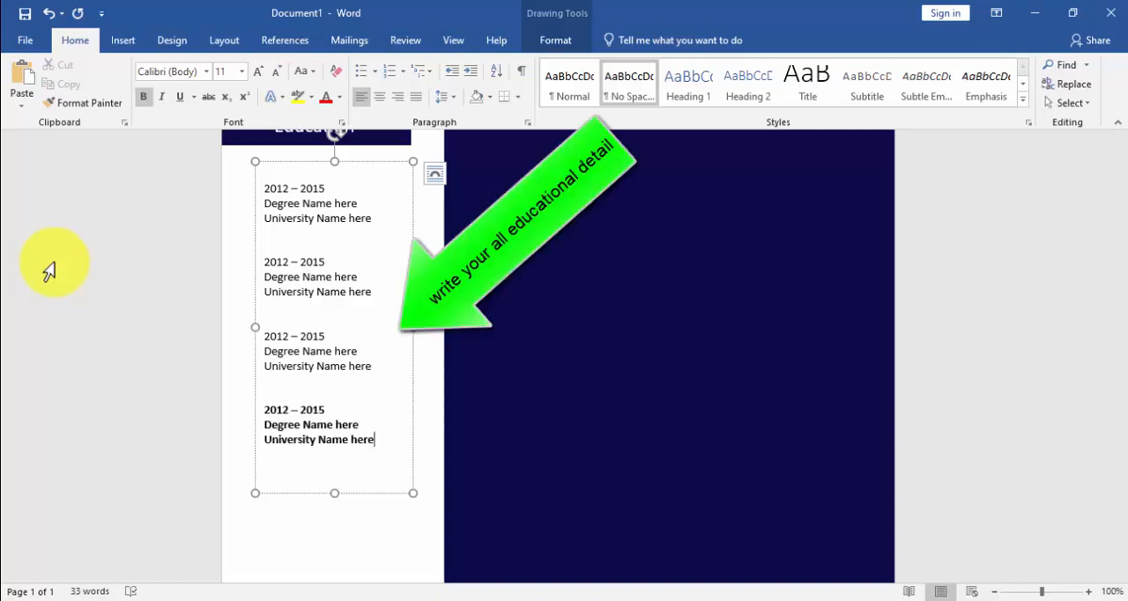
Step: Erase the bold fourth education entry and replace it with a regular-weight copy
key("BackSpace")
key("BackSpace")
key("BackSpace")
key("BackSpace")
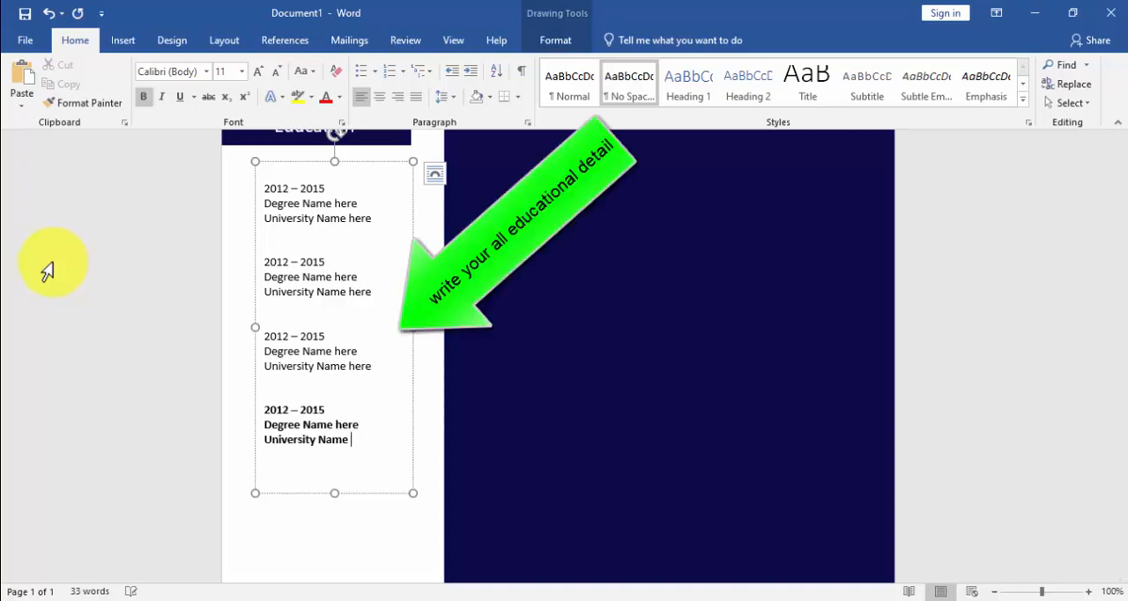
key("BackSpace")
key("BackSpace")
key("BackSpace")
key("BackSpace")
key("BackSpace")
key("BackSpace")
key("BackSpace")
key("BackSpace")
key("BackSpace")
key("BackSpace")
key("BackSpace")
key("BackSpace")
key("BackSpace")
key("BackSpace")
key("BackSpace")
key("BackSpace")
key("BackSpace")
key("BackSpace")
key("BackSpace")
key("BackSpace")
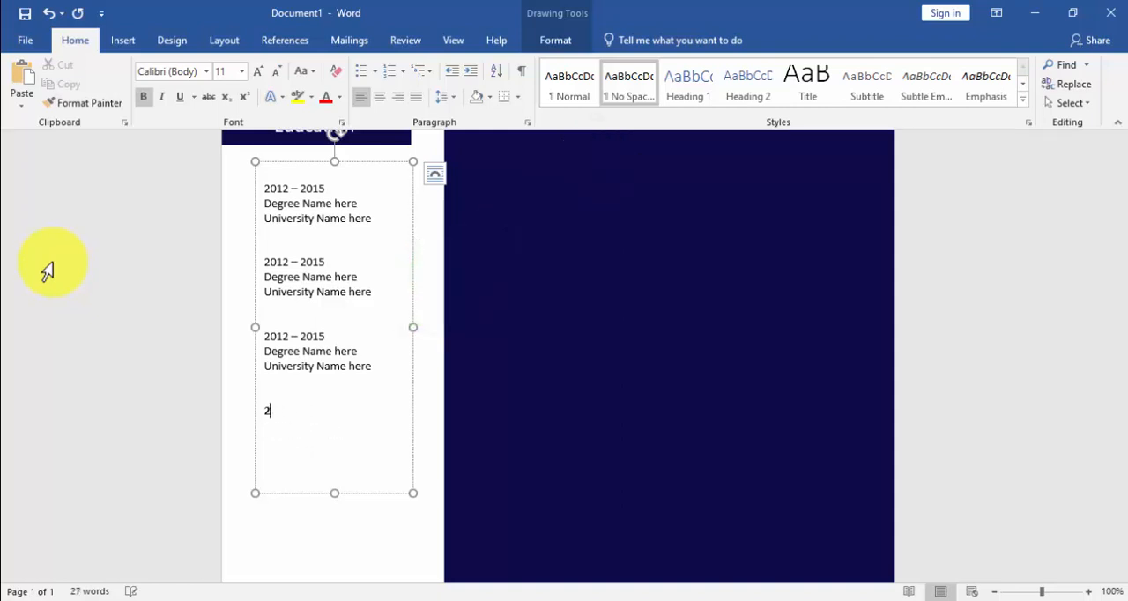
key("ctrl+v")
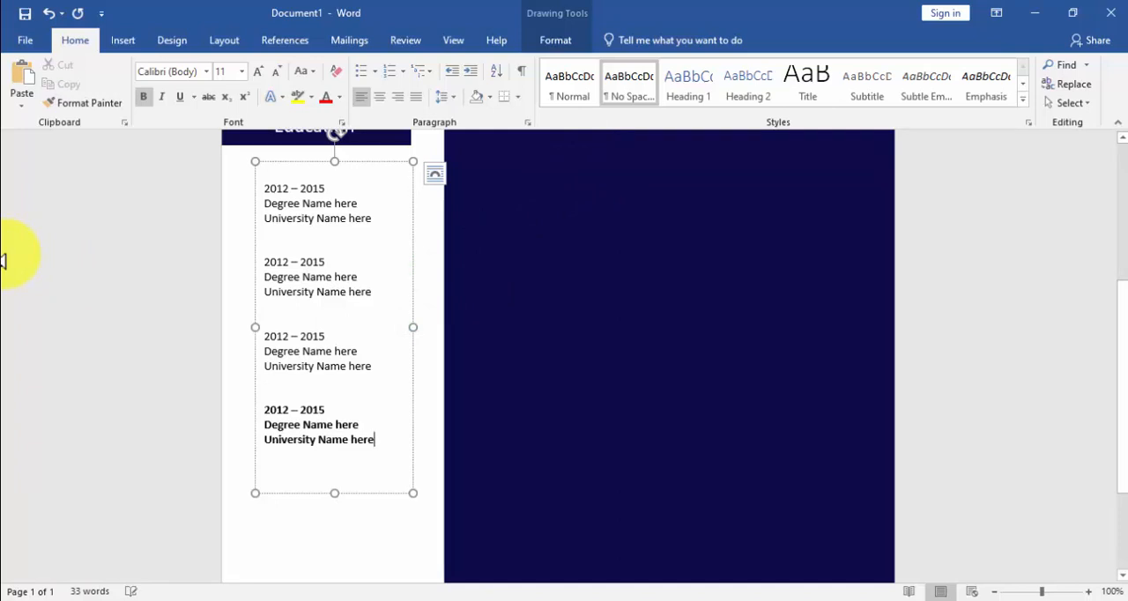
key("BackSpace")
key("BackSpace")
key("BackSpace")
key("BackSpace")
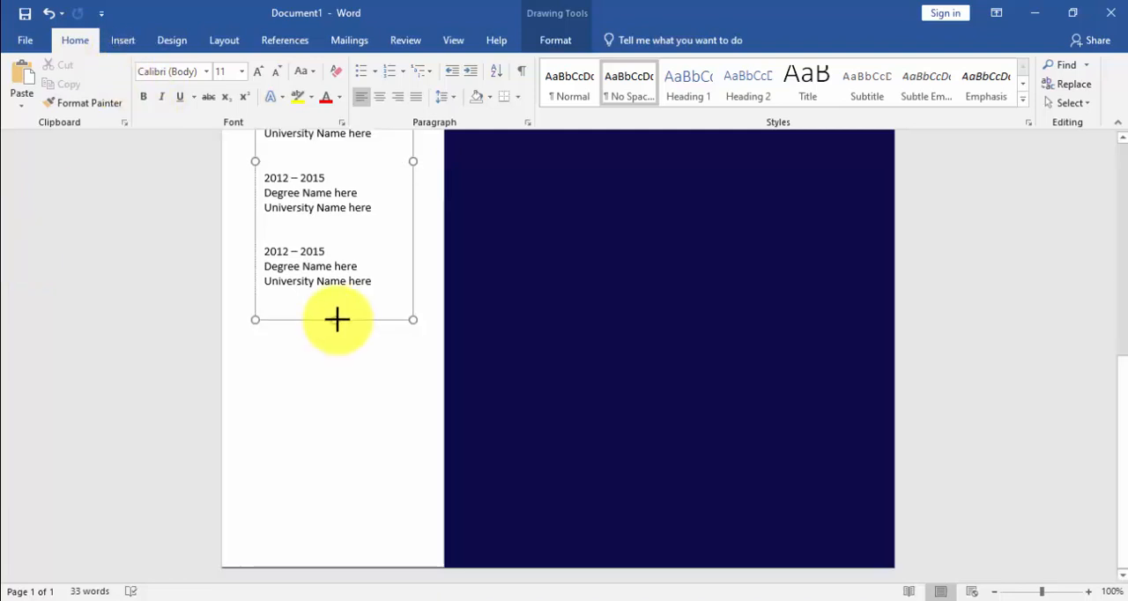
Step: Shorten the education text box so it ends just below the fourth entry
left_click_drag(340, 315, 340, 315)
scroll(360, 328, "up", 6)
scroll(362, 331, "down", 1)
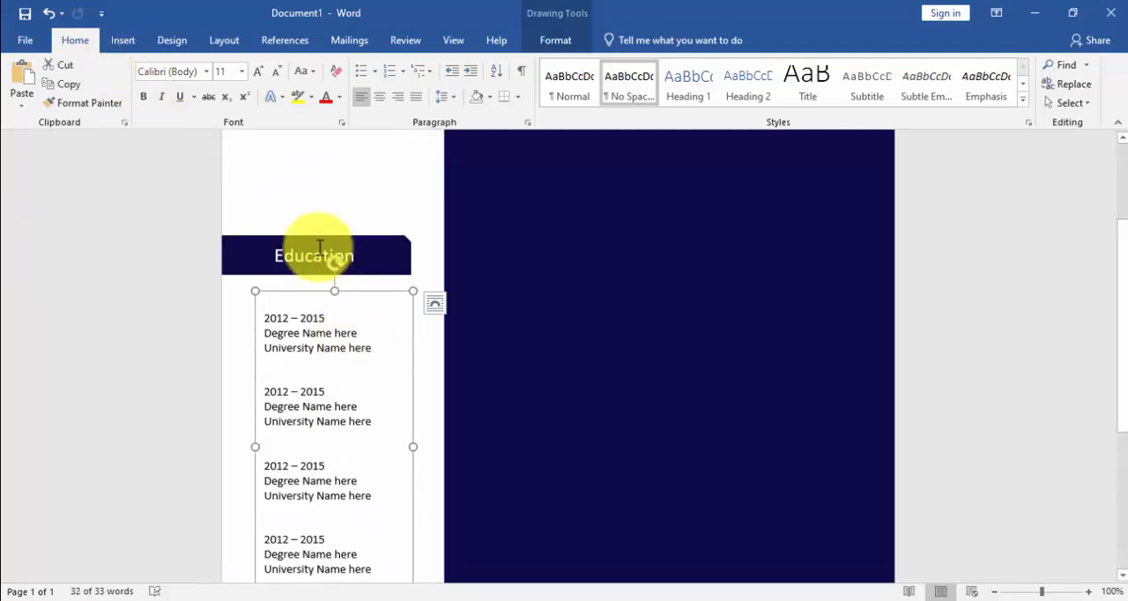
Step: Duplicate the "Education" bar and place the copy below the fourth education entry, flush with the page's left edge
left_click(317, 244)
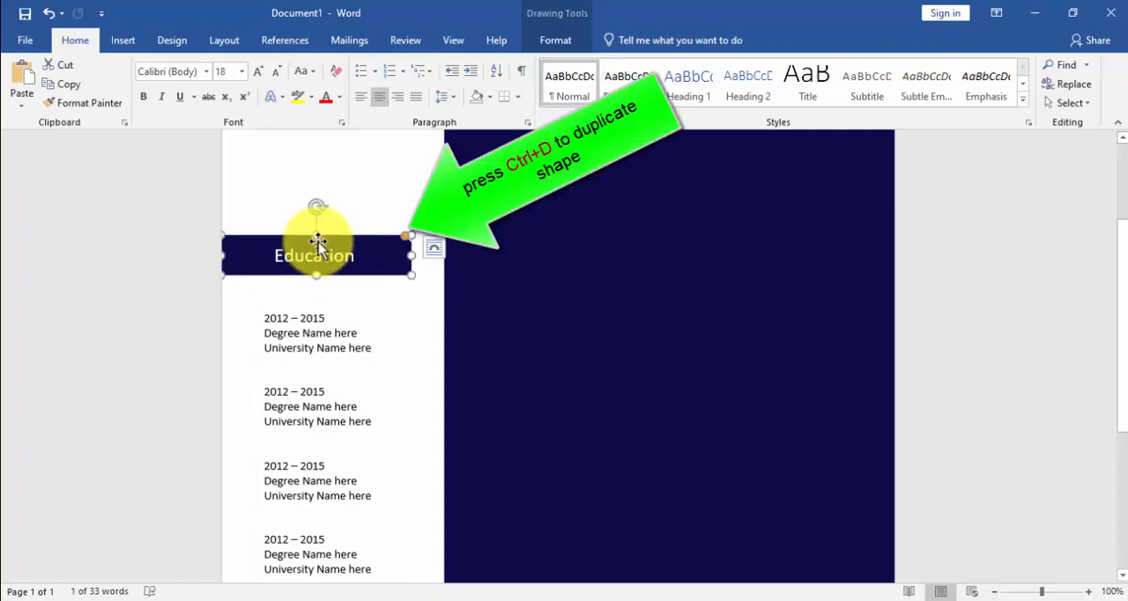
key("ctrl+d")
left_click_drag(313, 251, 323, 592)
scroll(330, 362, "down", 2)
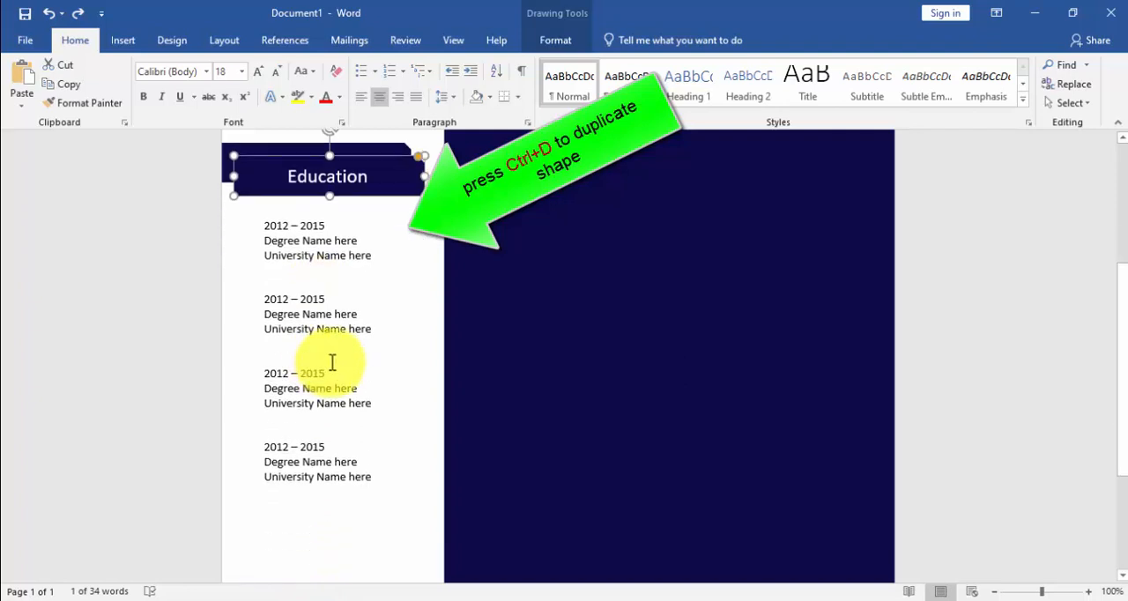
left_click_drag(310, 156, 297, 496)
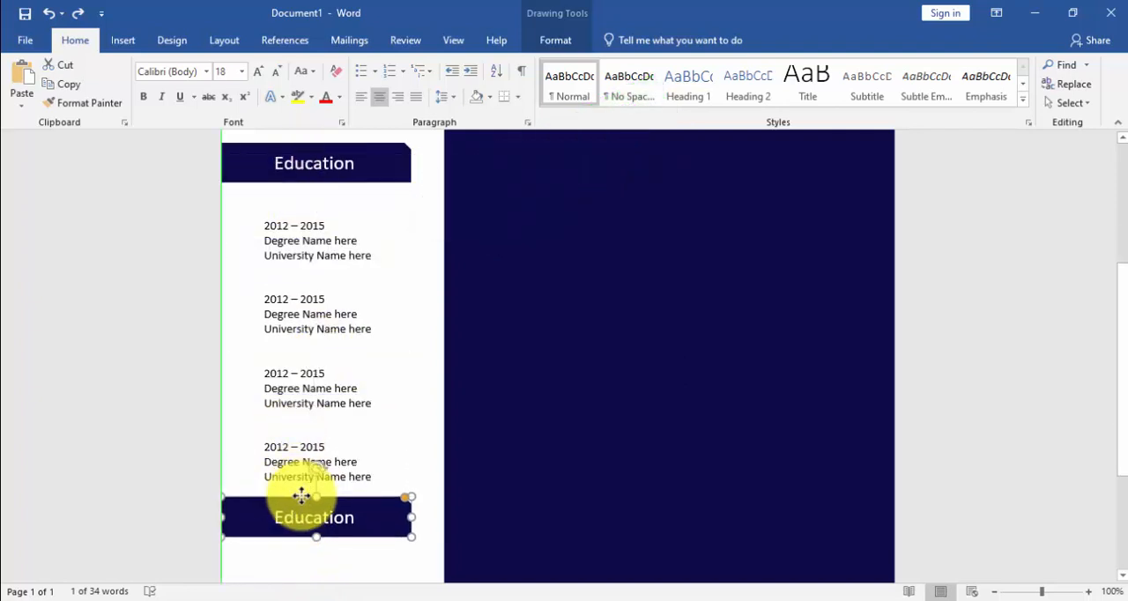
Step: Replace the text of the duplicated bar with "Contact"
scroll(352, 467, "down", 3)
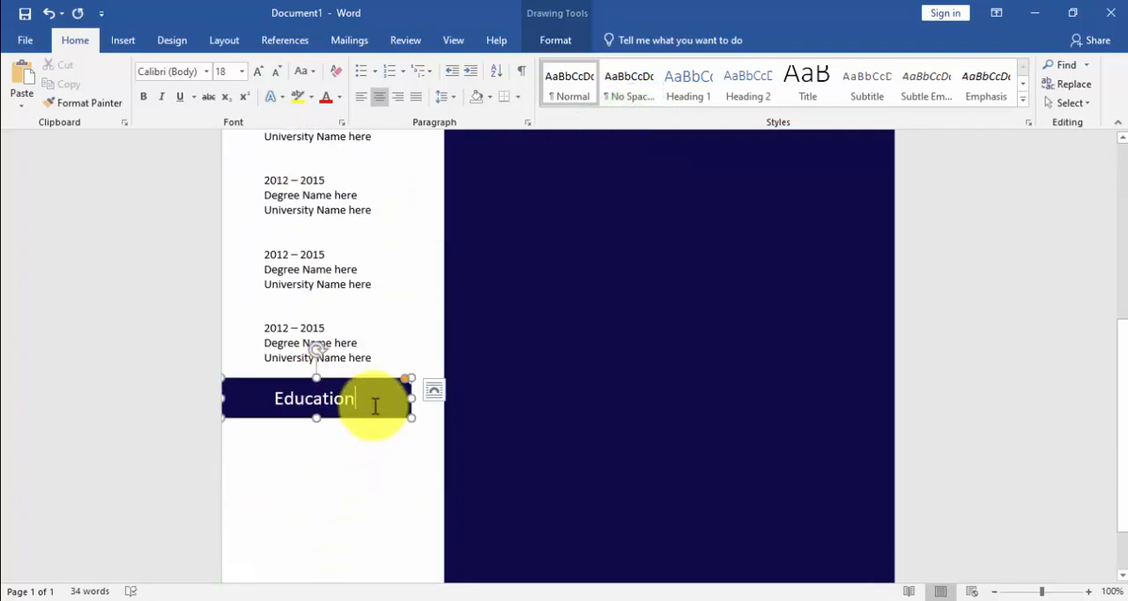
left_click(375, 406)
key("BackSpace")
key("BackSpace")
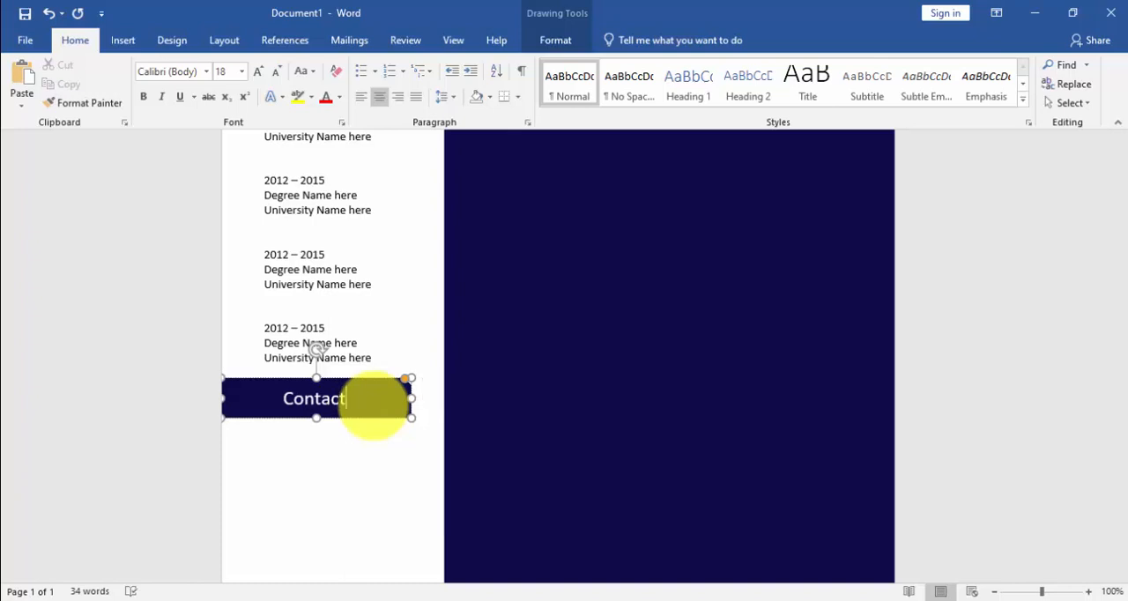
Step: Draw a text box about 2.32" high and 1.68" wide, placed just below the "Contact" bar in the white panel
scroll(376, 406, "down", 2)
left_click(132, 42)
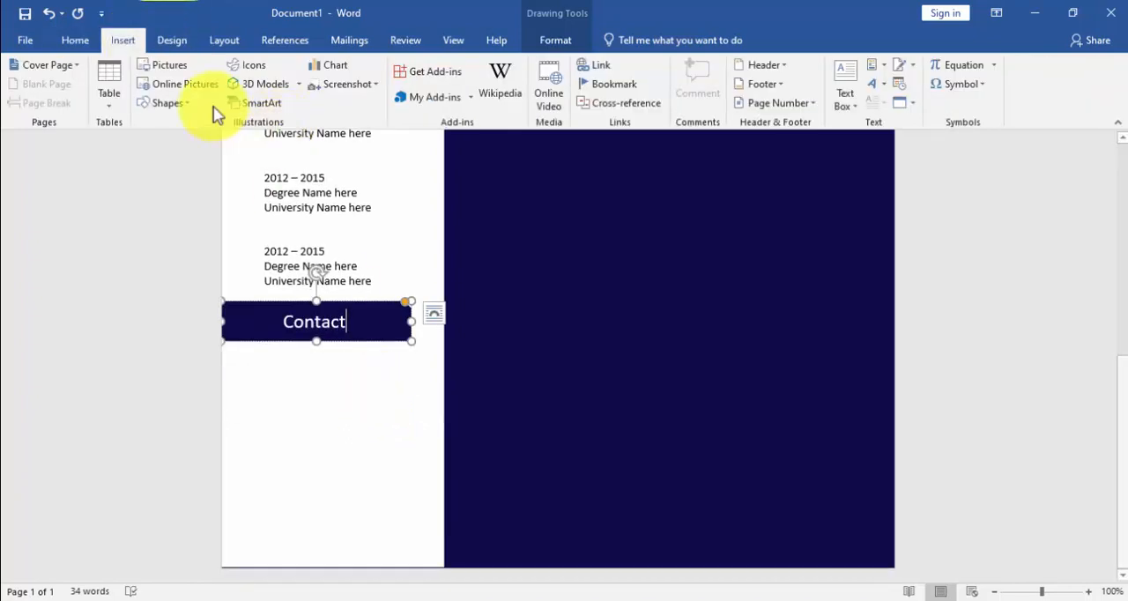
left_click(169, 103)
left_click(160, 141)
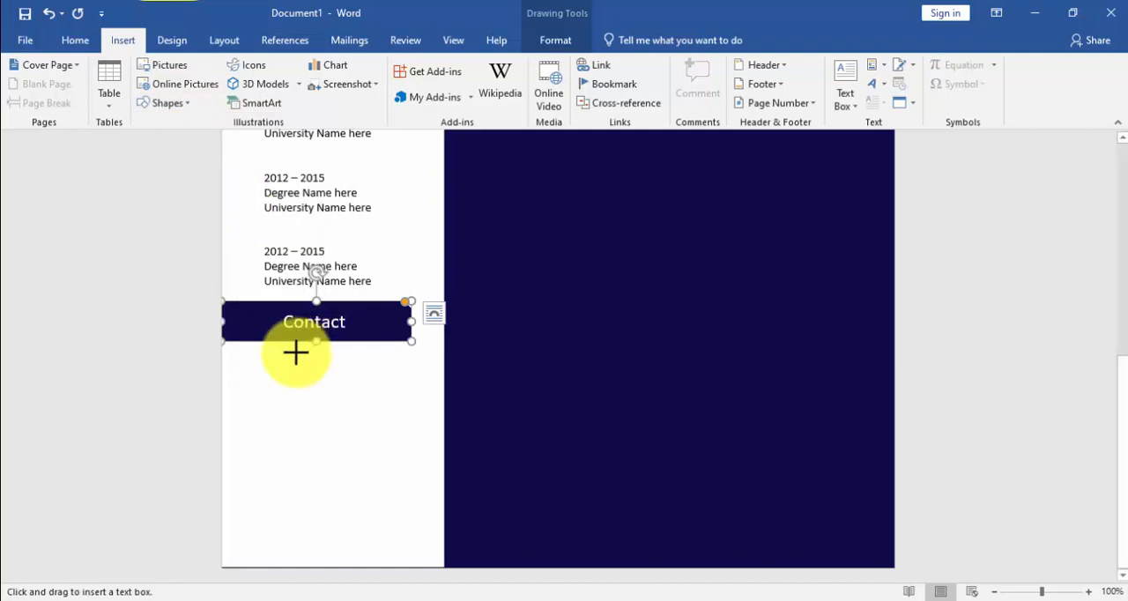
left_click_drag(282, 358, 416, 541)
left_click_drag(329, 362, 304, 353)
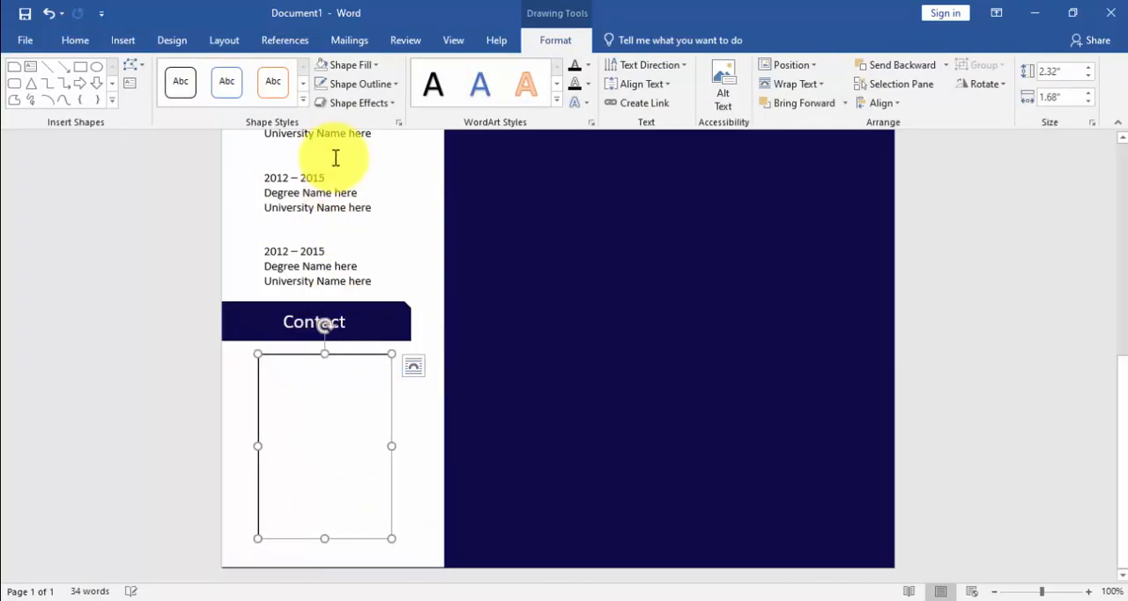
Step: Remove the outline of the text box below "Contact" and apply the No Spacing style to it
left_click(323, 83)
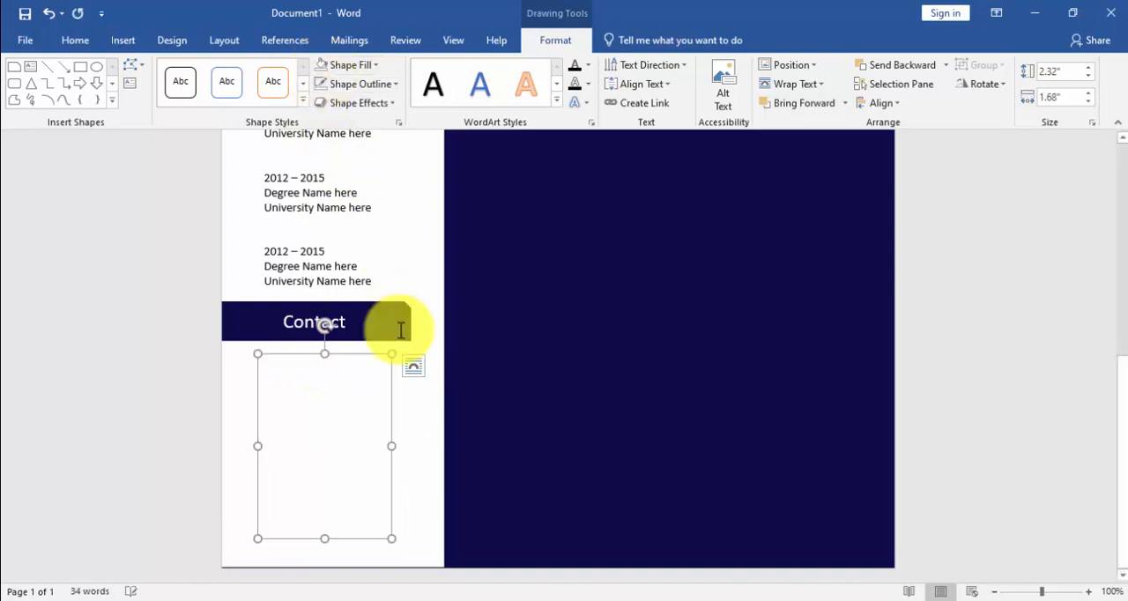
left_click(76, 40)
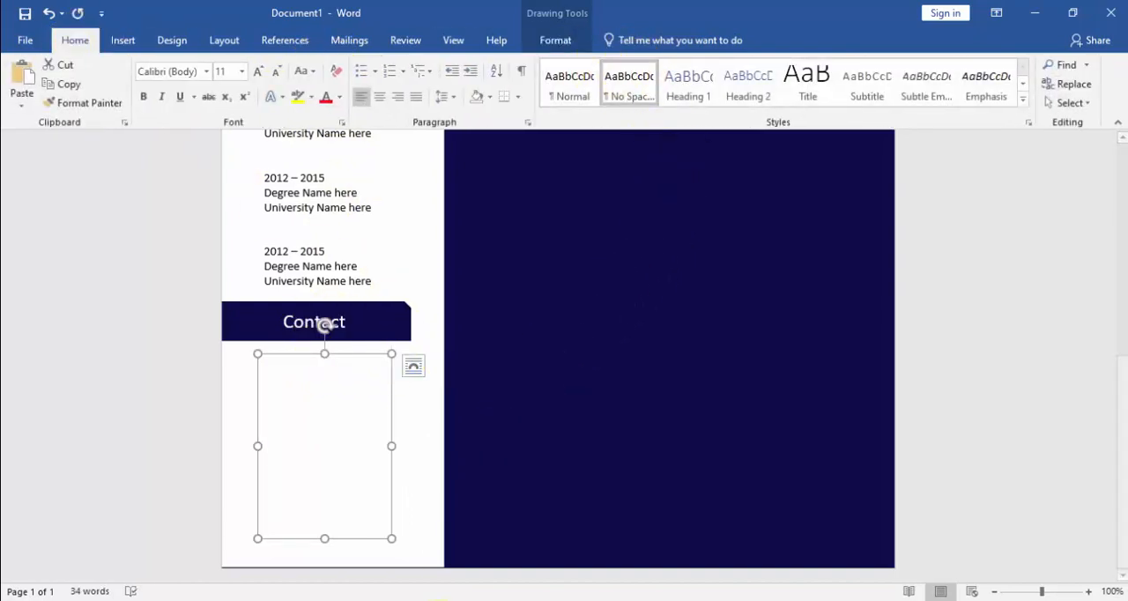
Step: Switch to CV detail.txt in Notepad and copy the Phone, Email and Address lines
key("alt+Tab")
left_click_drag(297, 308, 181, 203)
right_click(221, 204)
left_click(260, 254)
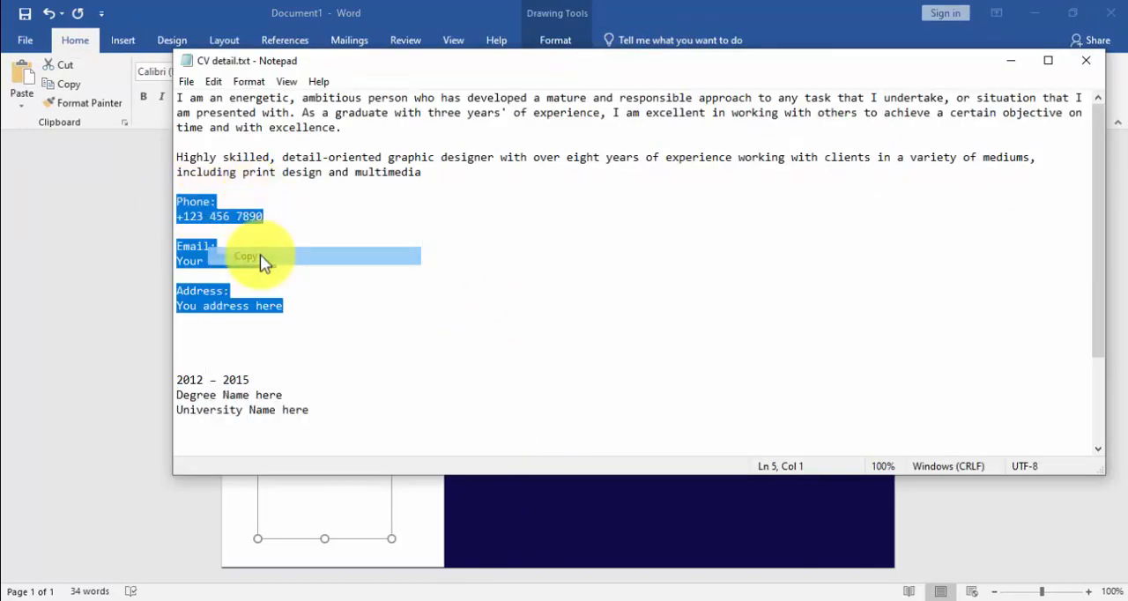
Step: Switch to Word, paste the copied contact lines into the text box below "Contact", and shorten the box from below to fit the text
key("alt+Tab")
left_click(357, 408)
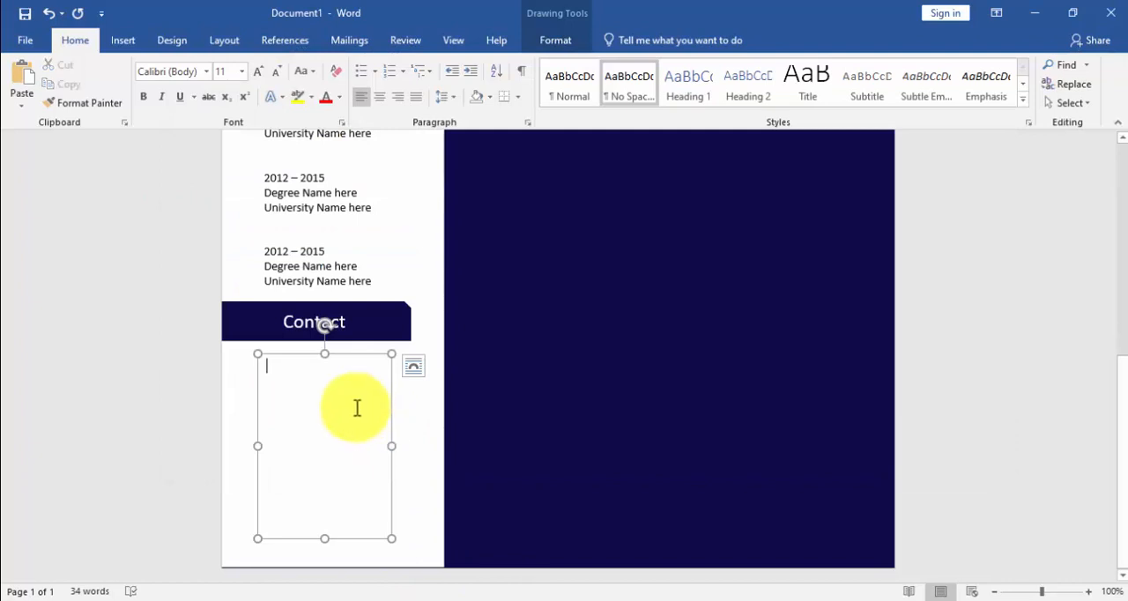
key("ctrl+v")
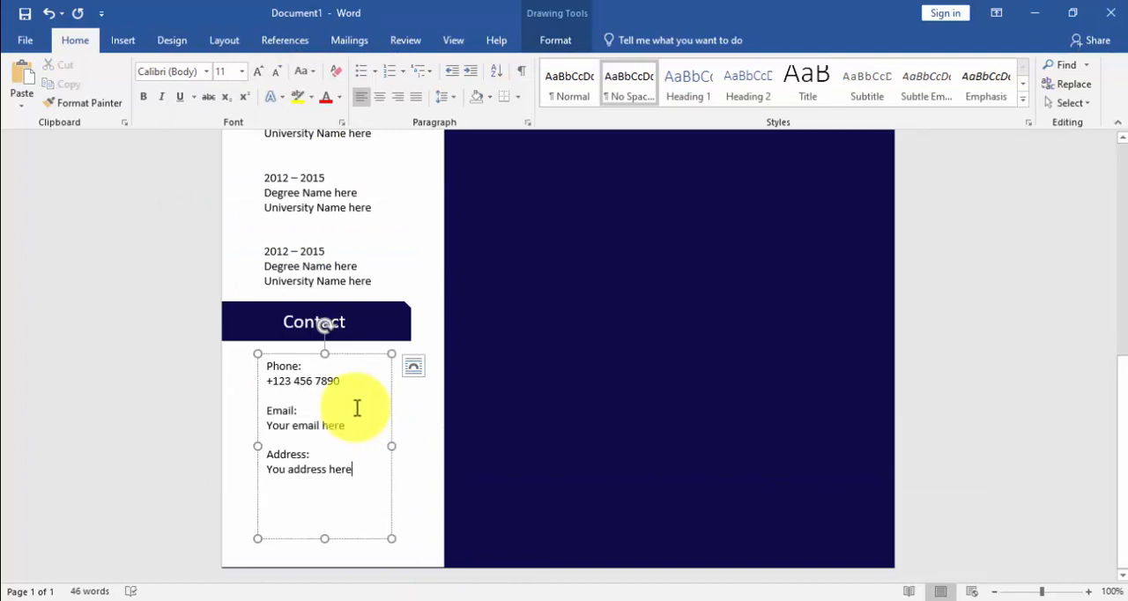
left_click_drag(326, 537, 328, 501)
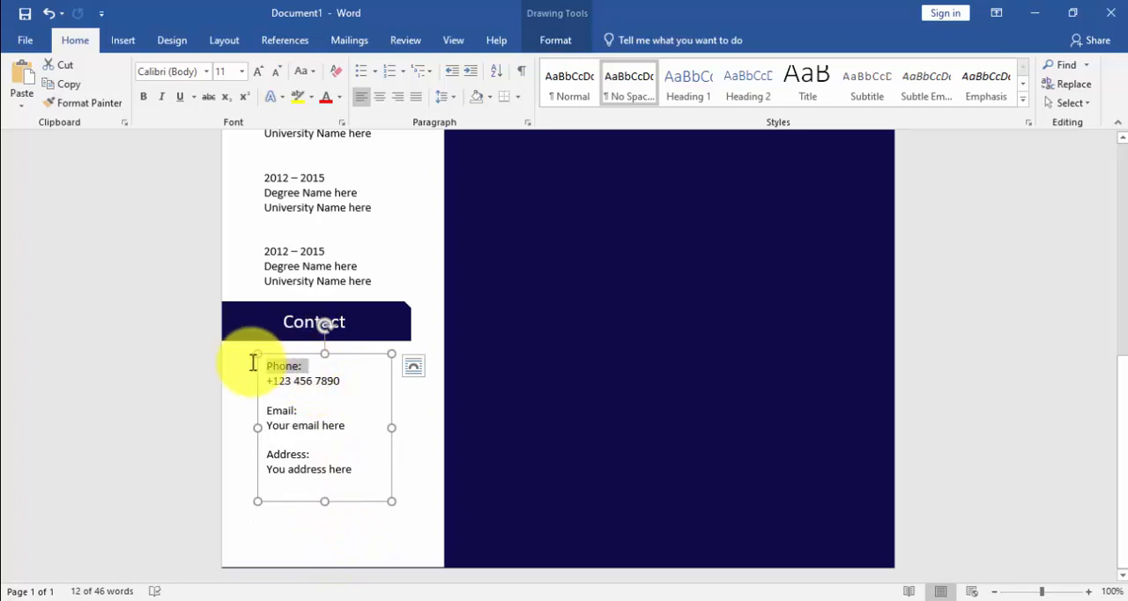
Step: Make the labels "Phone:", "Email:" and "Address:" bold in the Contact text box
left_click(262, 365)
left_click_drag(298, 413, 254, 410)
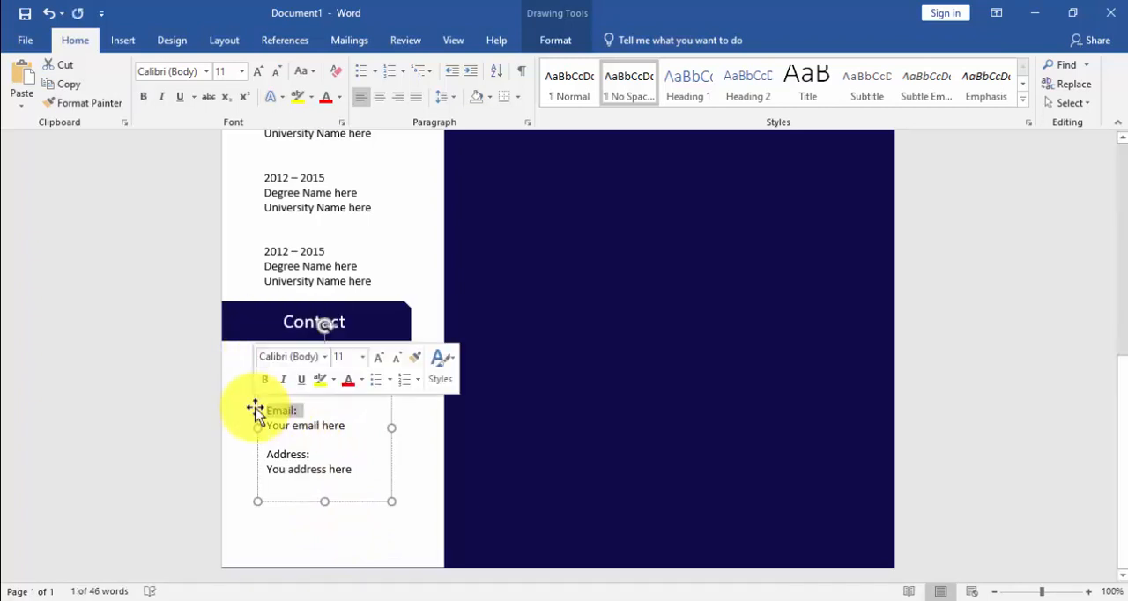
left_click(264, 387)
left_click_drag(310, 454, 261, 449)
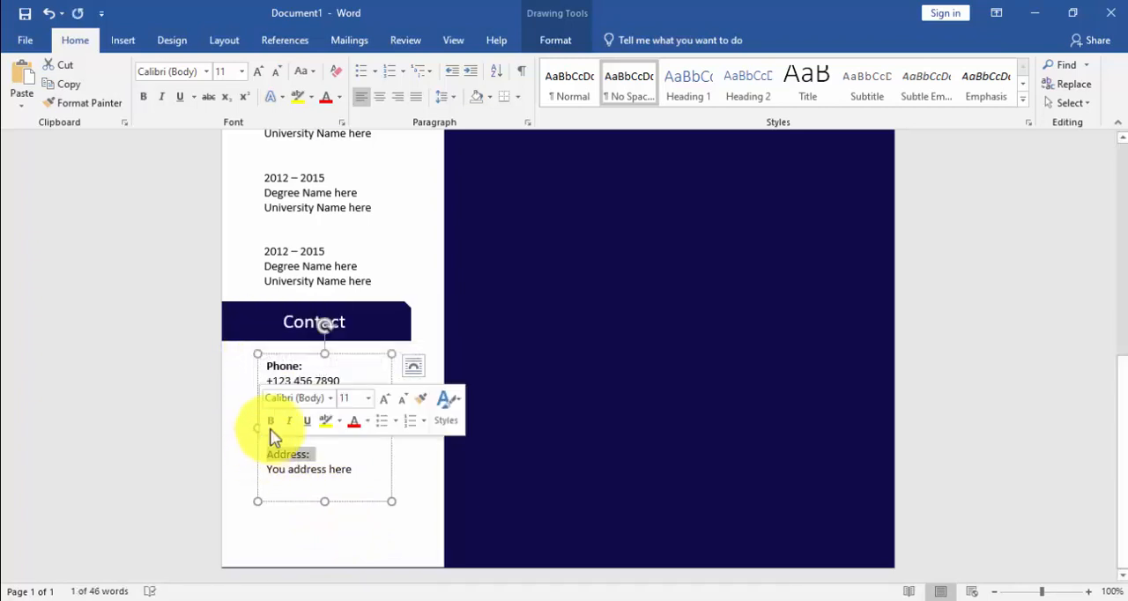
left_click(270, 422)
key("Right")
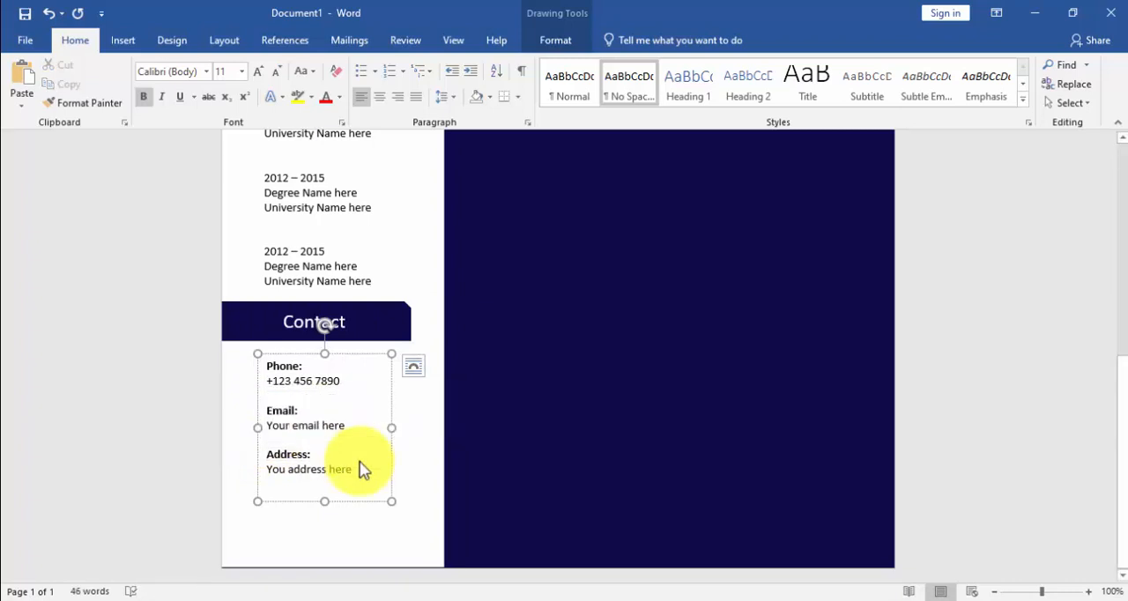
Step: Select the Education and Contact text boxes together and align their left edges
scroll(364, 470, "up", 3)
left_click(310, 327)
scroll(311, 327, "up", 3)
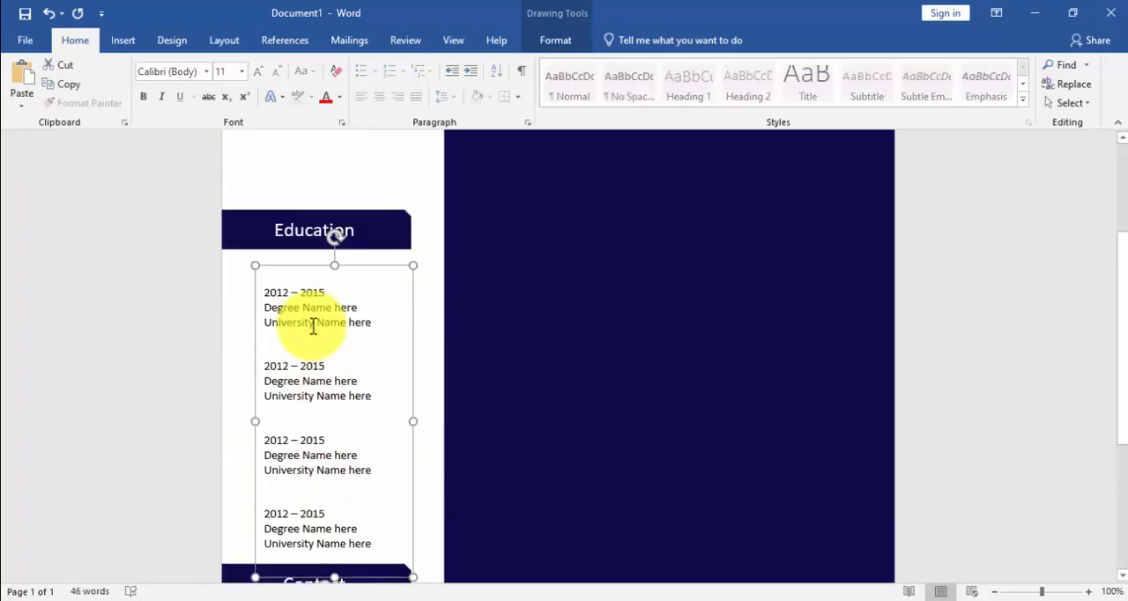
left_click(543, 34)
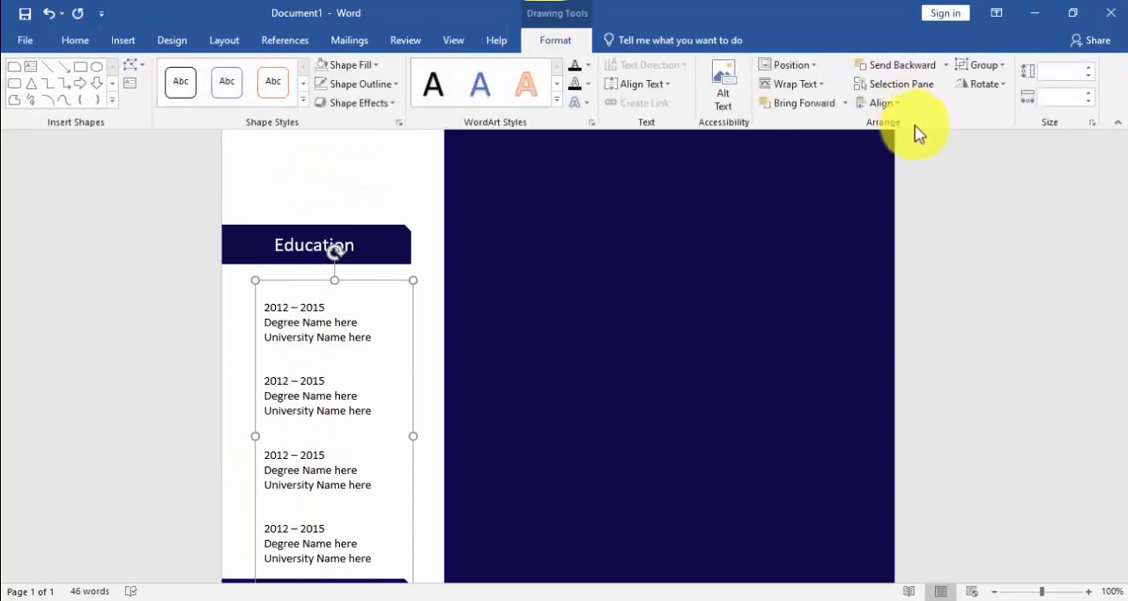
left_click(898, 107)
left_click(911, 131)
scroll(435, 256, "down", 3)
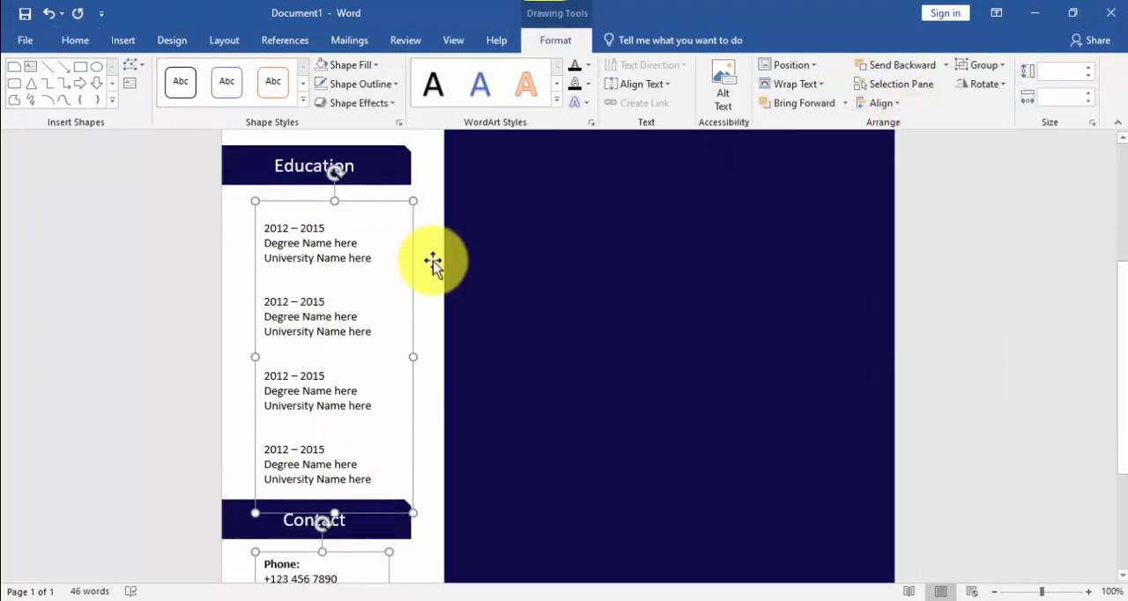
scroll(432, 264, "down", 3)
Step: Select the "Contact" and "Education" heading bars together and align them left
left_click(225, 432)
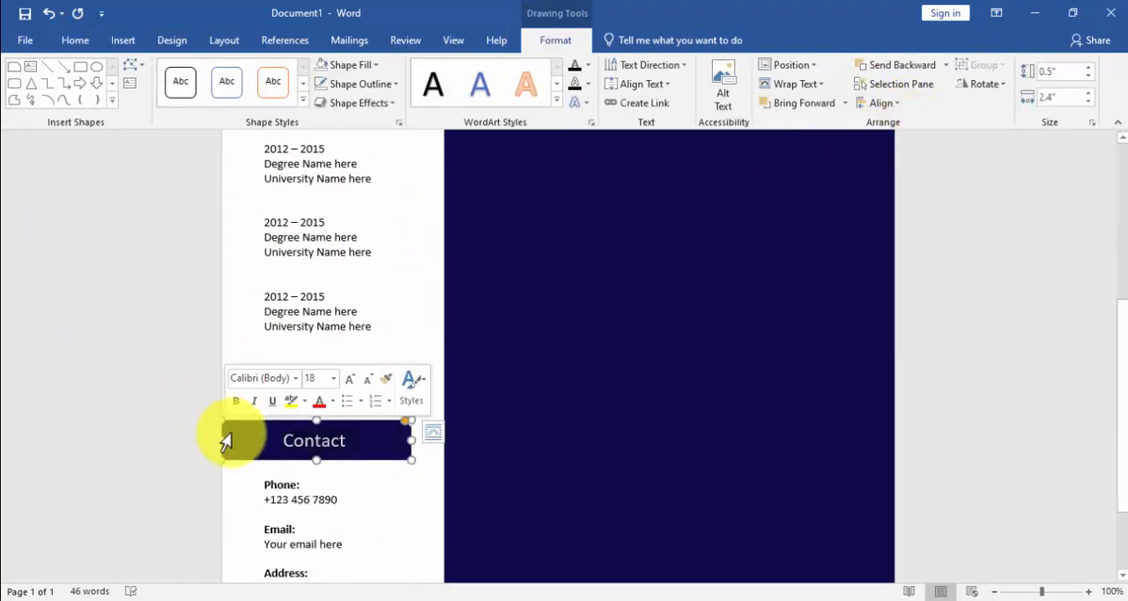
scroll(242, 432, "up", 6)
left_click(261, 294, "shift")
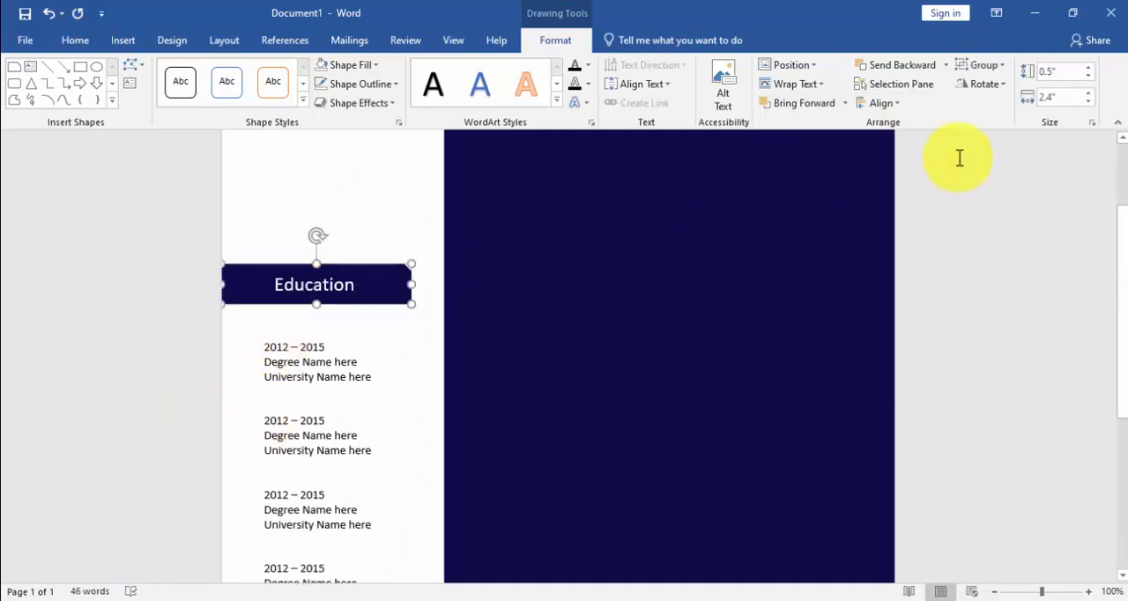
left_click(893, 105)
left_click(900, 129)
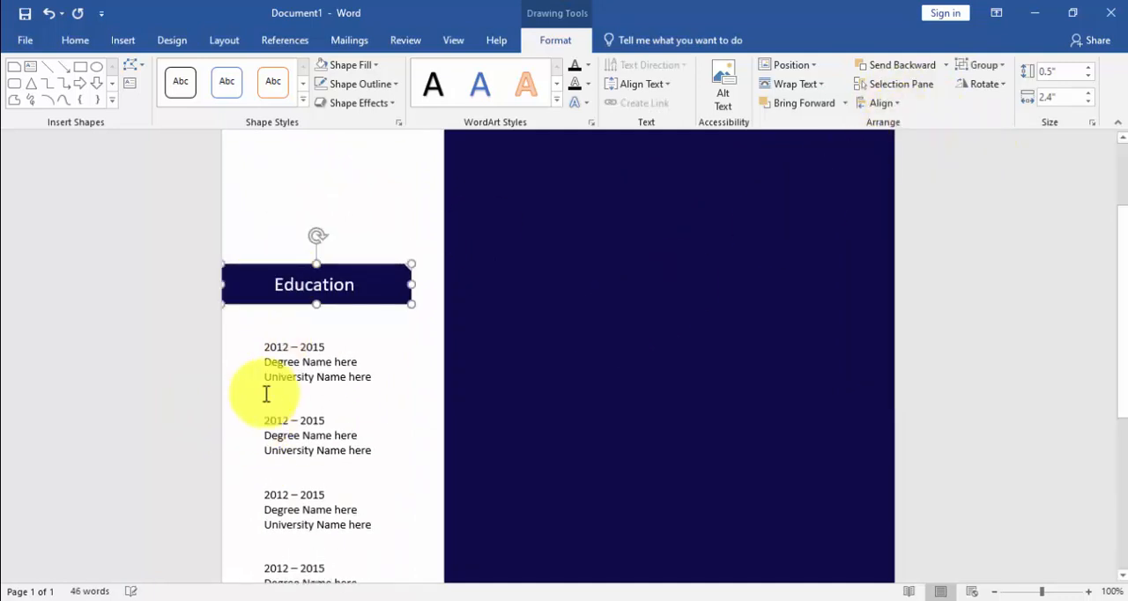
Step: Move the Education text box slightly up and shorten it to about 3.77" high so it ends above the "Contact" bar
left_click(384, 365)
scroll(438, 361, "down", 4)
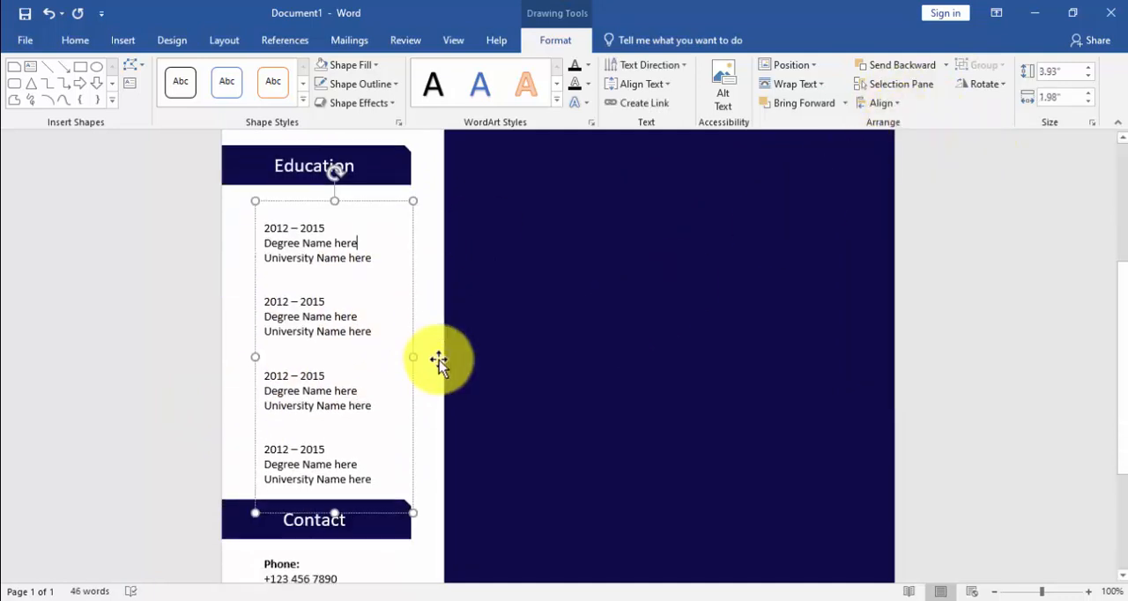
scroll(438, 362, "up", 3)
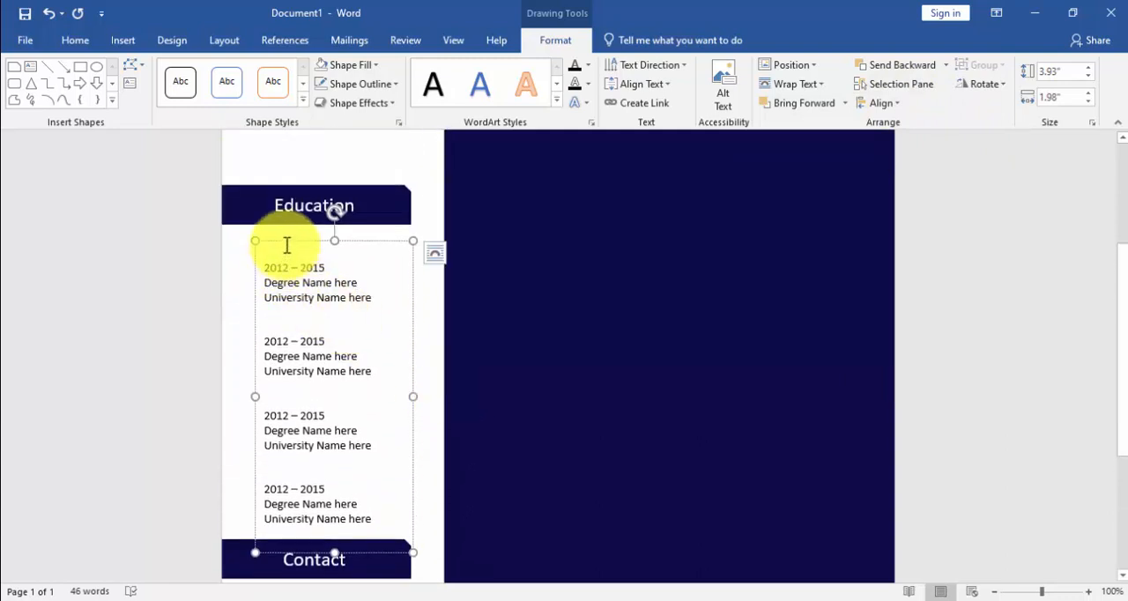
left_click_drag(299, 242, 300, 235)
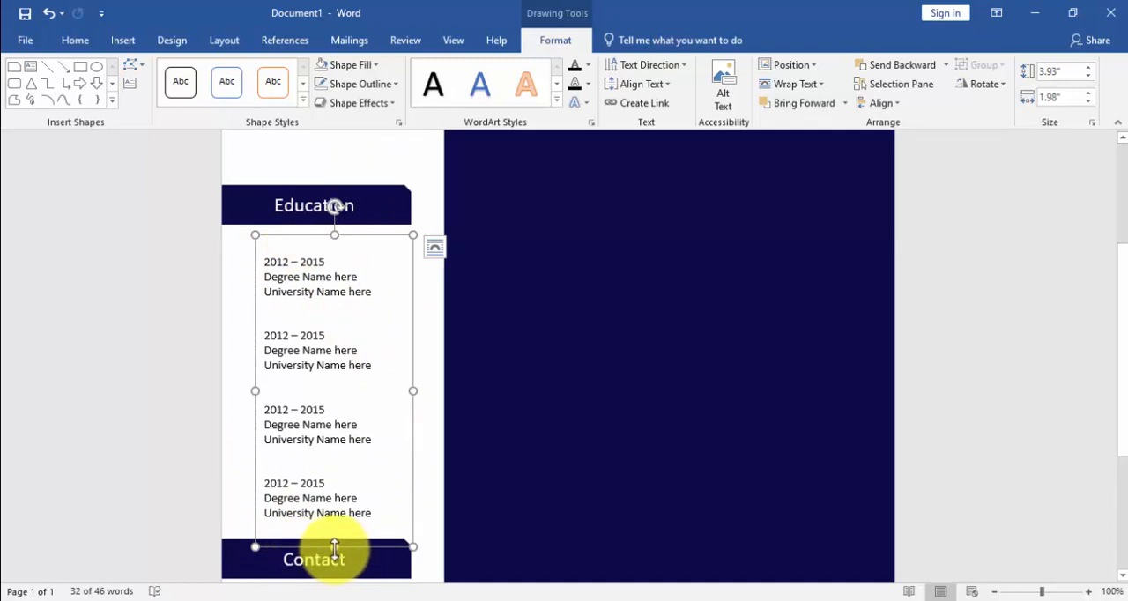
left_click_drag(335, 547, 335, 535)
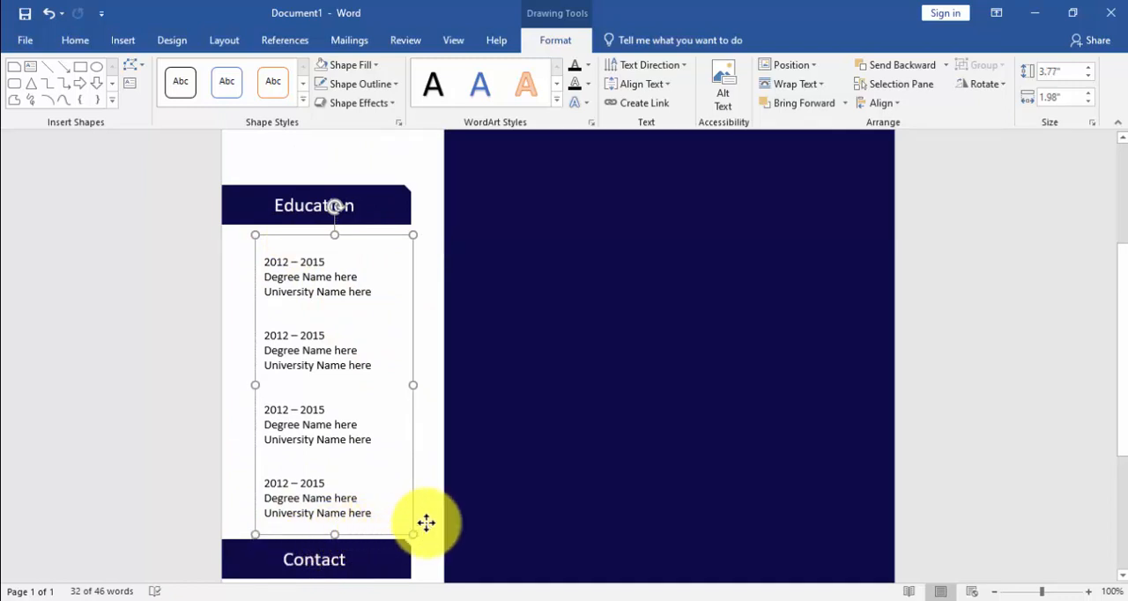
left_click(445, 492)
Step: Duplicate the "Education" bar and place the copy above the original, across the edge between the white panel and the navy area
scroll(444, 493, "up", 1)
left_click(341, 396)
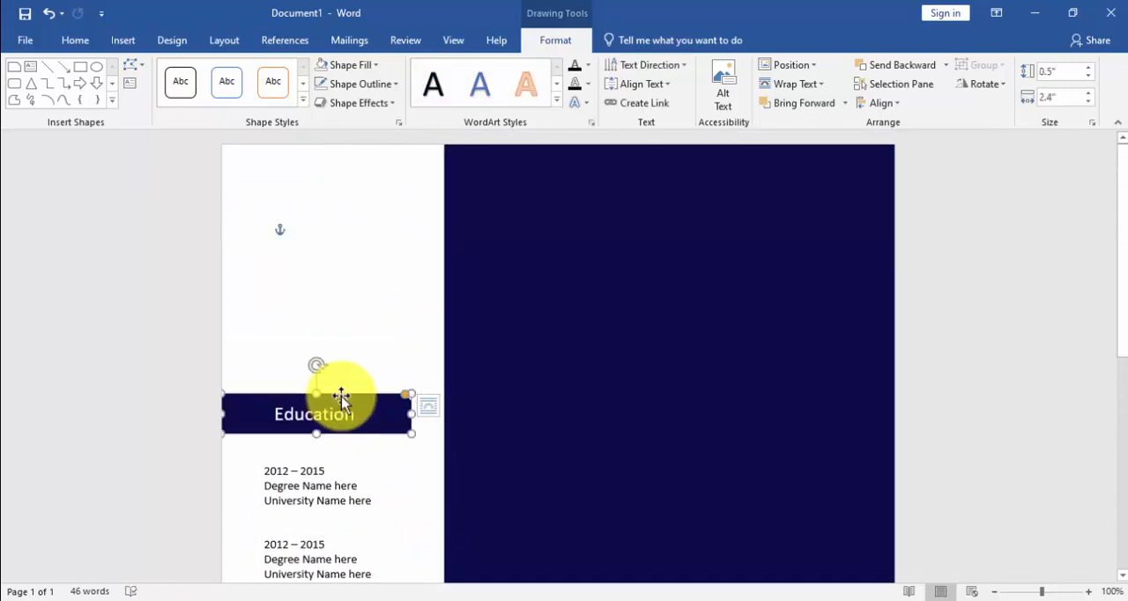
key("ctrl+d")
left_click_drag(344, 410, 384, 280)
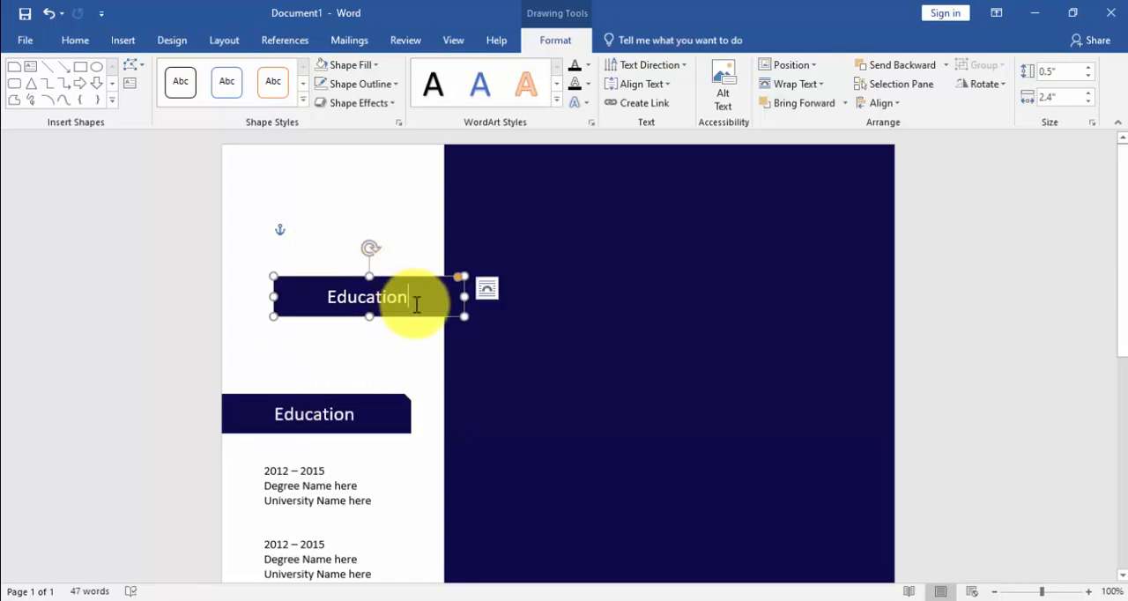
Step: Replace the text of the duplicated bar with "Profile"
key("BackSpace")
key("BackSpace")
key("BackSpace")
key("BackSpace")
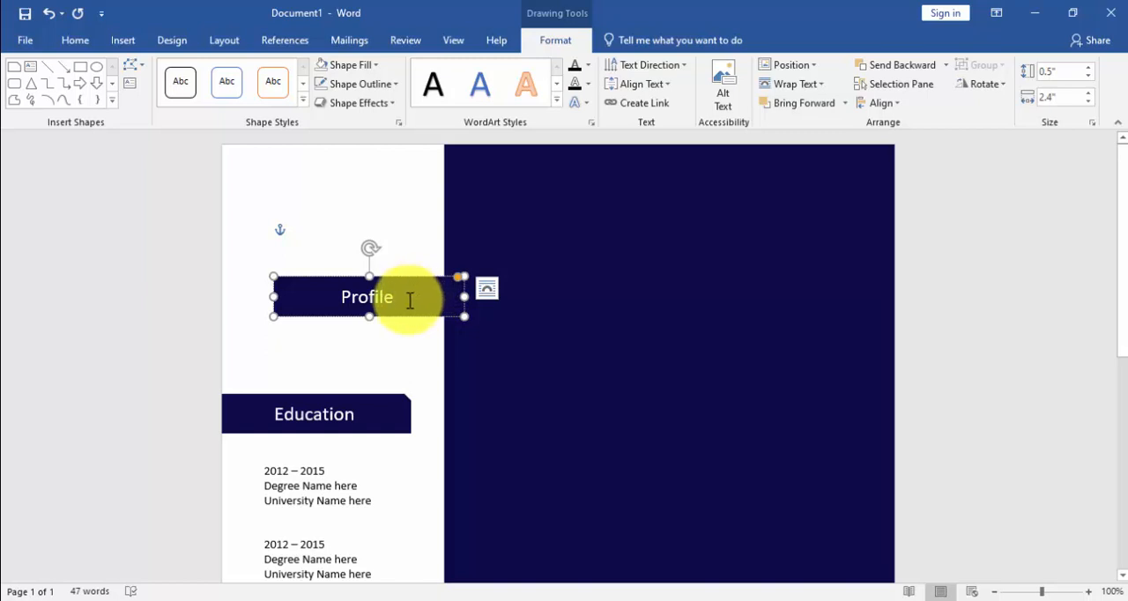
Step: Fill the "Profile" bar with white and set it to No Outline
left_click_drag(405, 300, 311, 297)
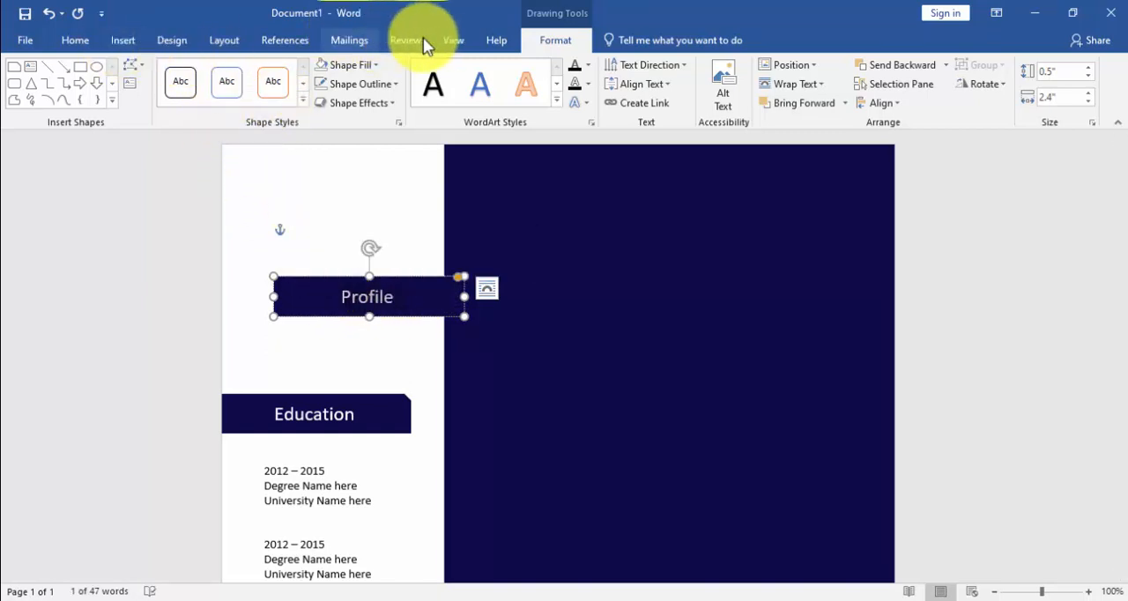
left_click(356, 64)
left_click(323, 100)
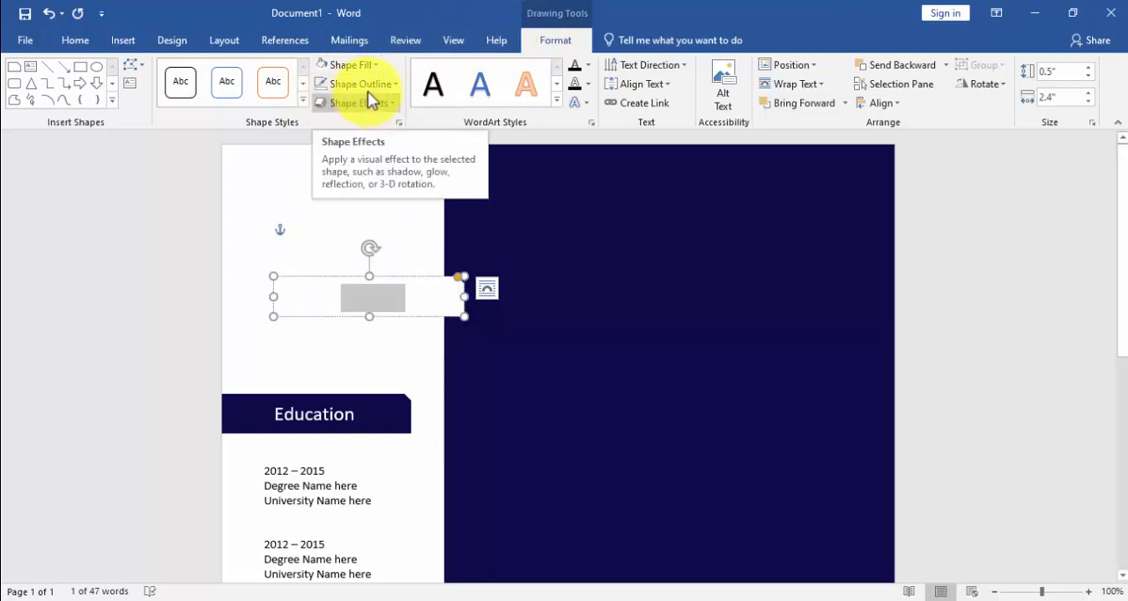
left_click(364, 85)
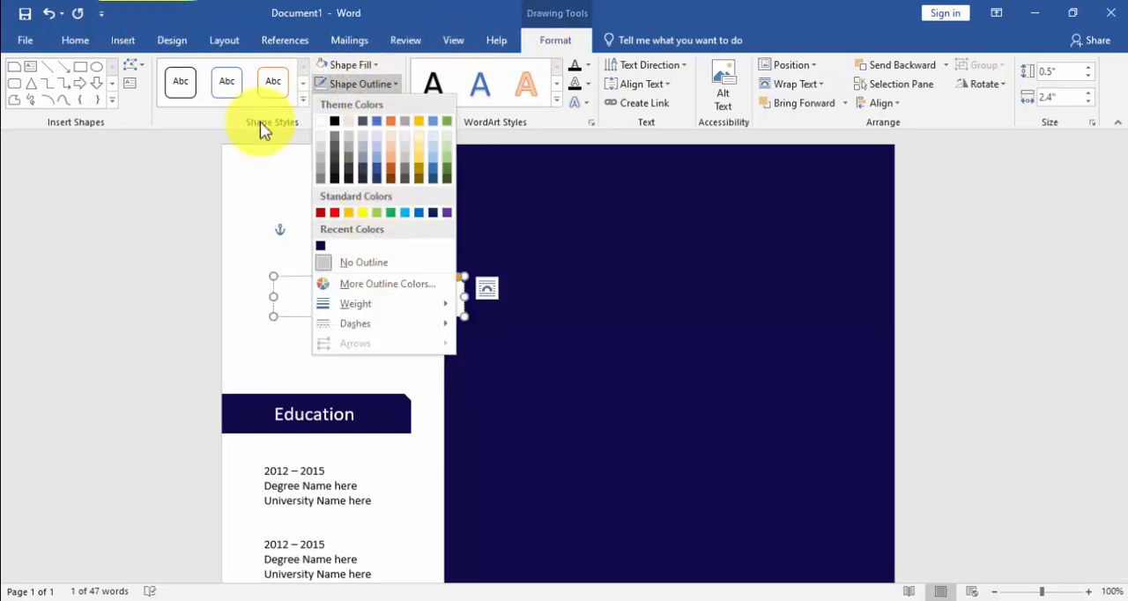
left_click(388, 263)
Step: Colour the "Profile" text black and move its bar onto the navy area, slightly higher than the "Education" bar
left_click(76, 40)
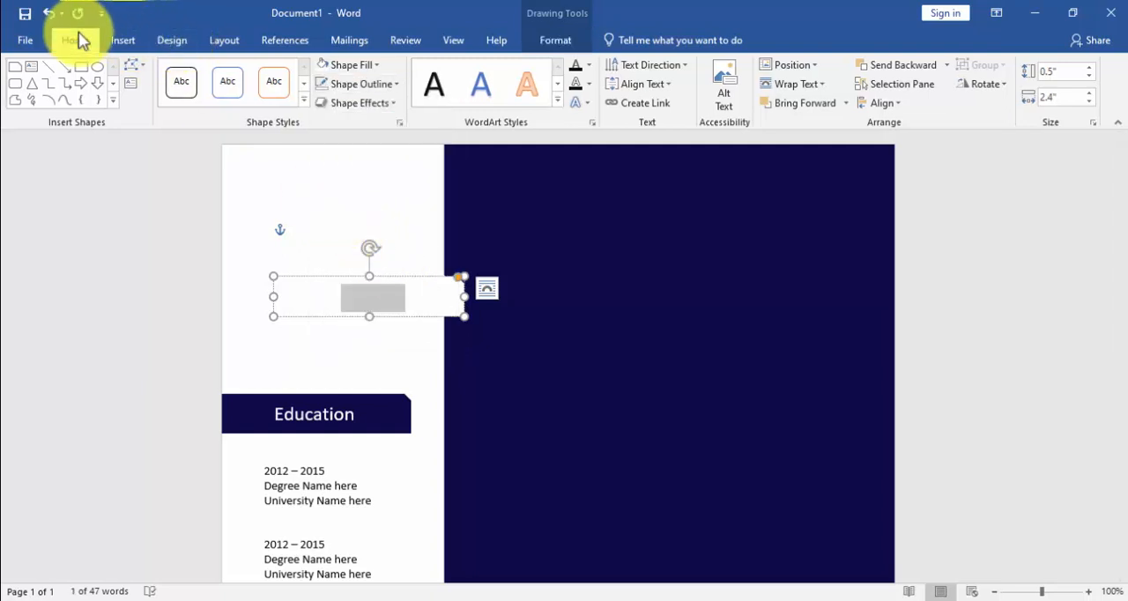
left_click(339, 99)
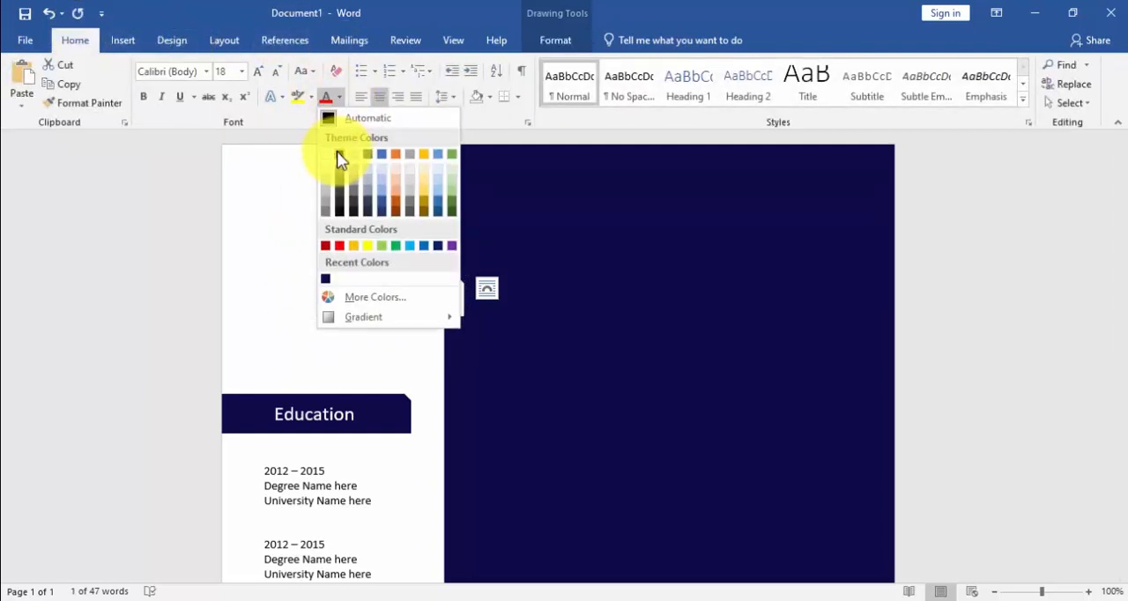
left_click(336, 151)
left_click_drag(359, 262, 546, 308)
left_click(568, 388)
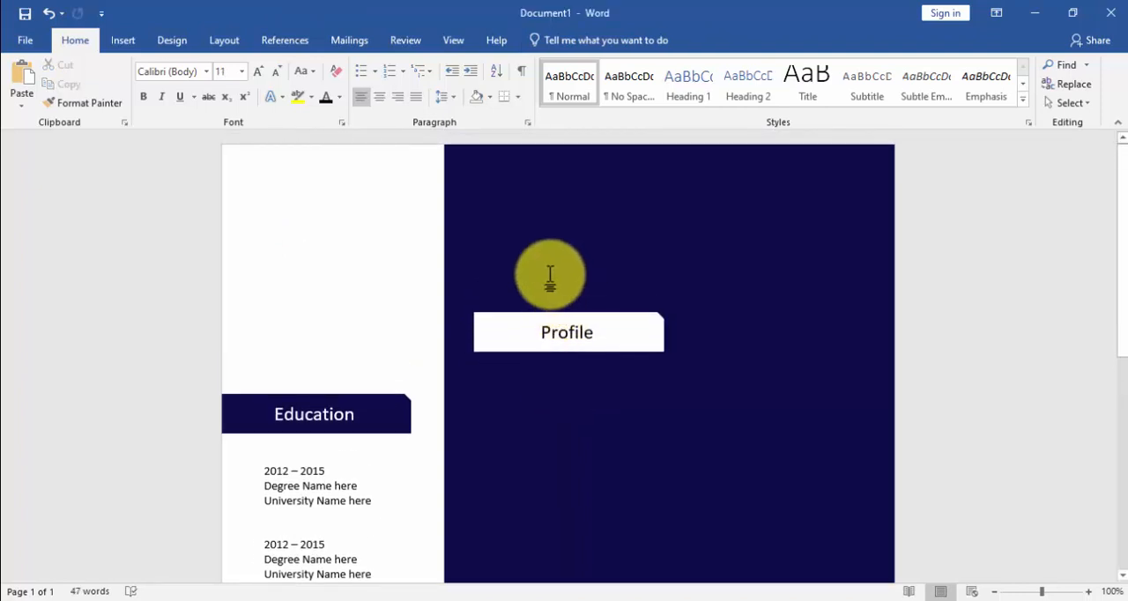
Step: Draw a text box about 1.57" high and 3.97" wide in the navy area and position it just below the "Profile" bar
left_click(123, 45)
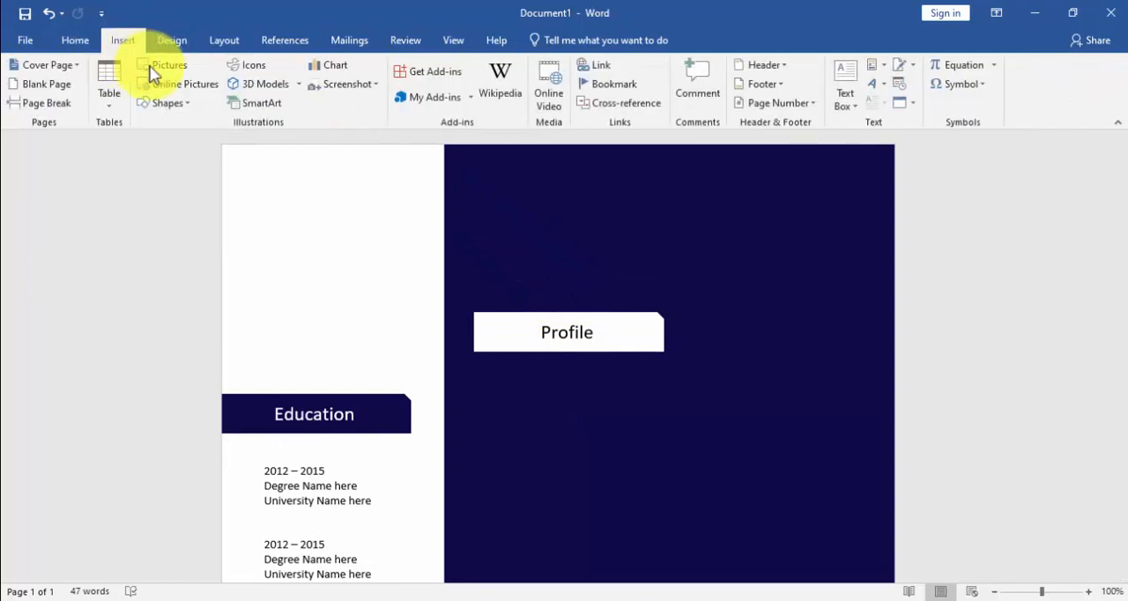
left_click(166, 102)
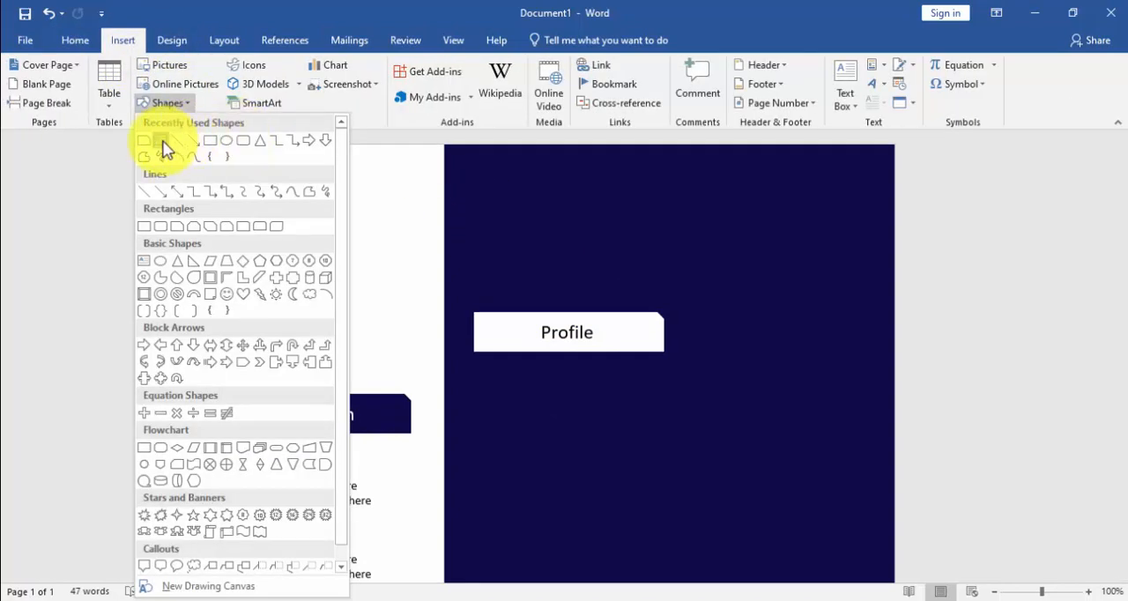
left_click(163, 144)
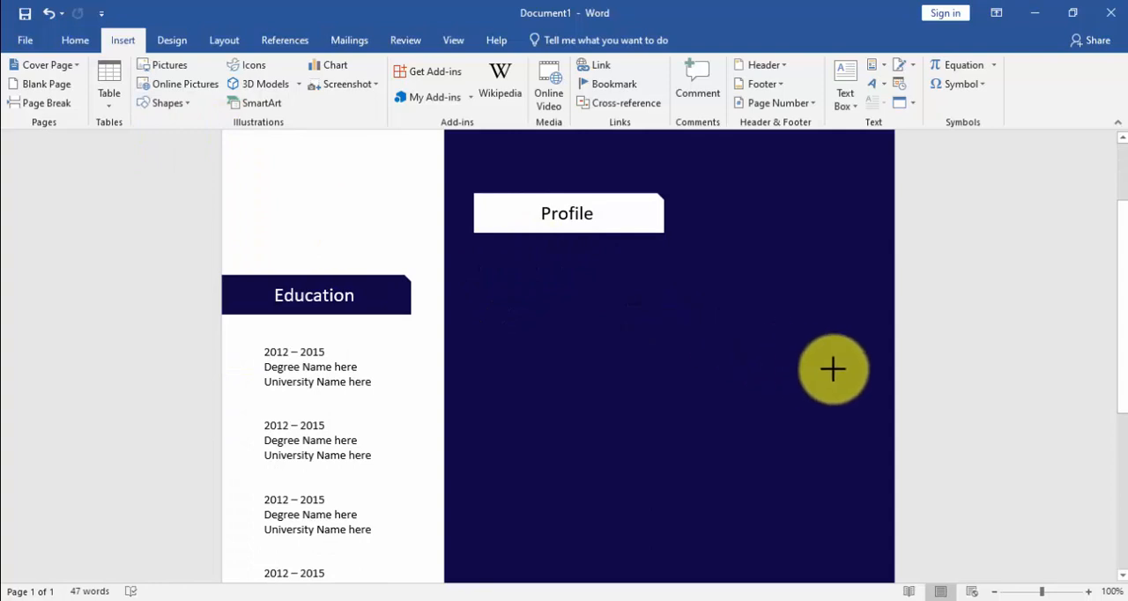
left_click_drag(843, 375, 526, 250)
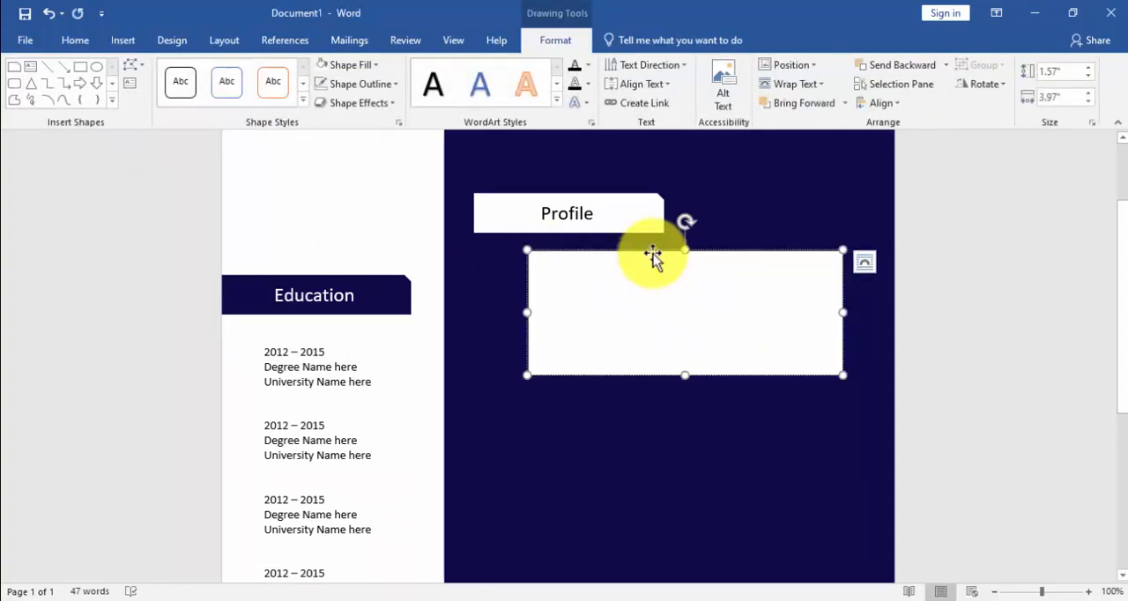
left_click_drag(649, 252, 634, 244)
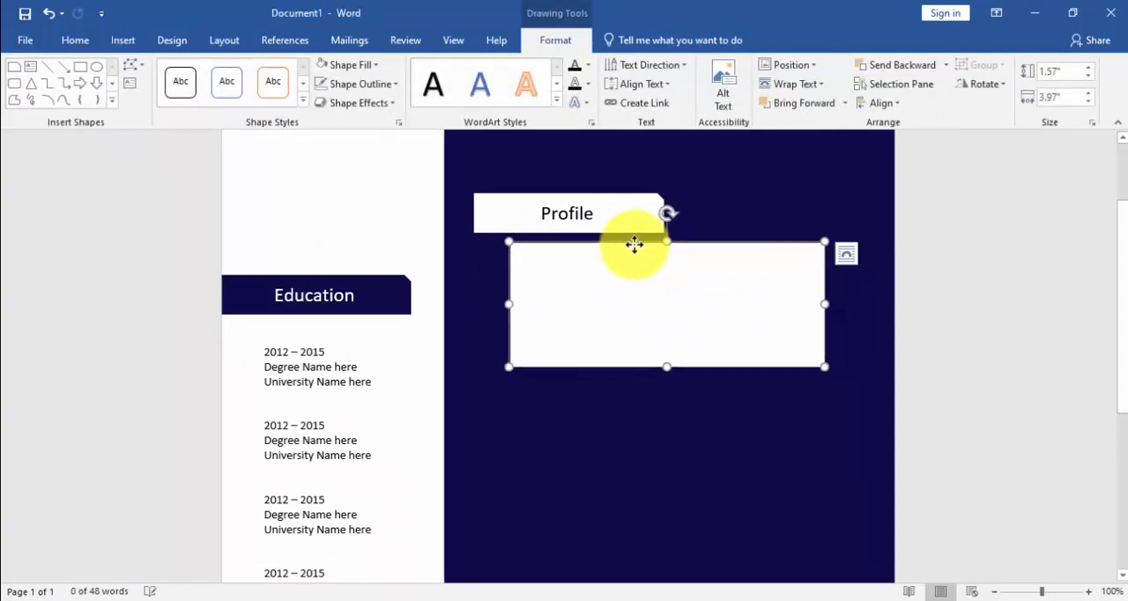
Step: Set the text box below "Profile" to No Fill and No Outline
left_click(348, 65)
left_click(374, 244)
left_click(344, 83)
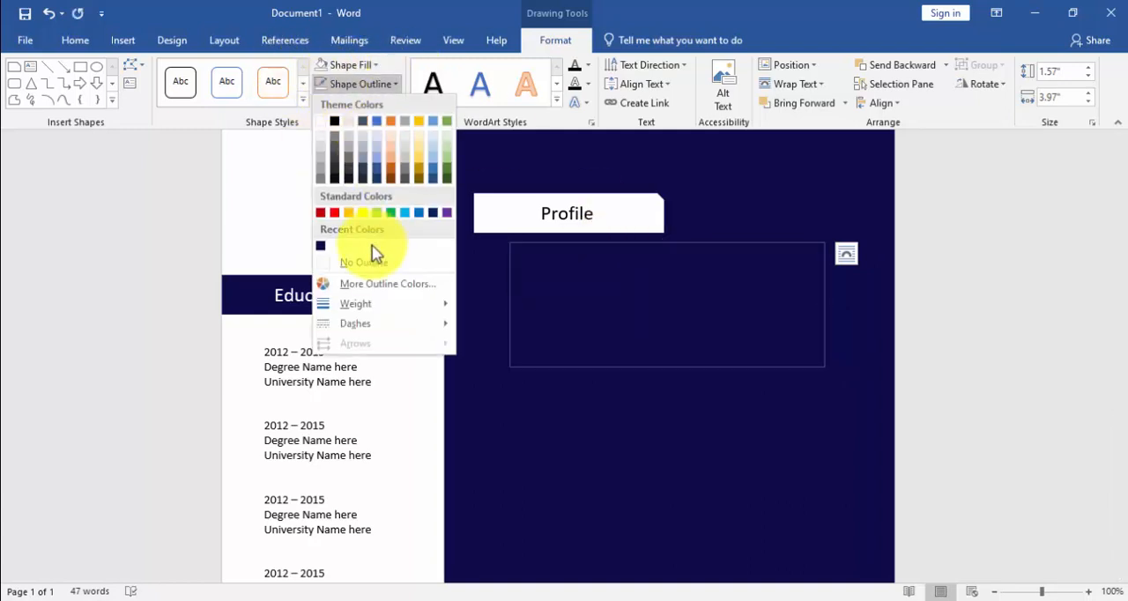
left_click(372, 256)
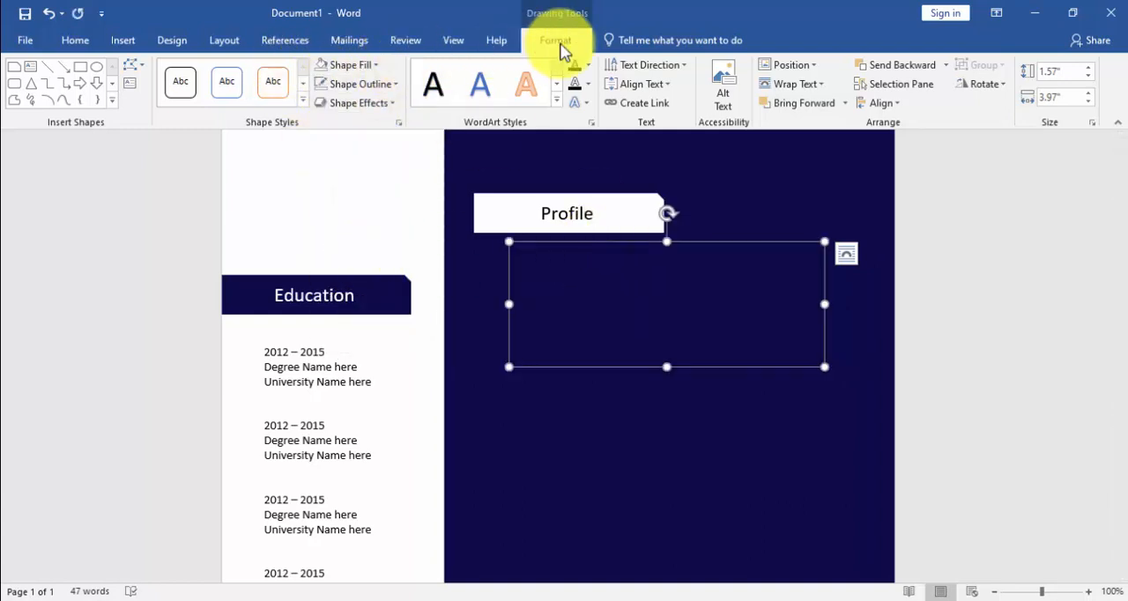
Step: Apply the No Spacing style and white font colour to the text box below "Profile", and place the cursor inside it
left_click(75, 40)
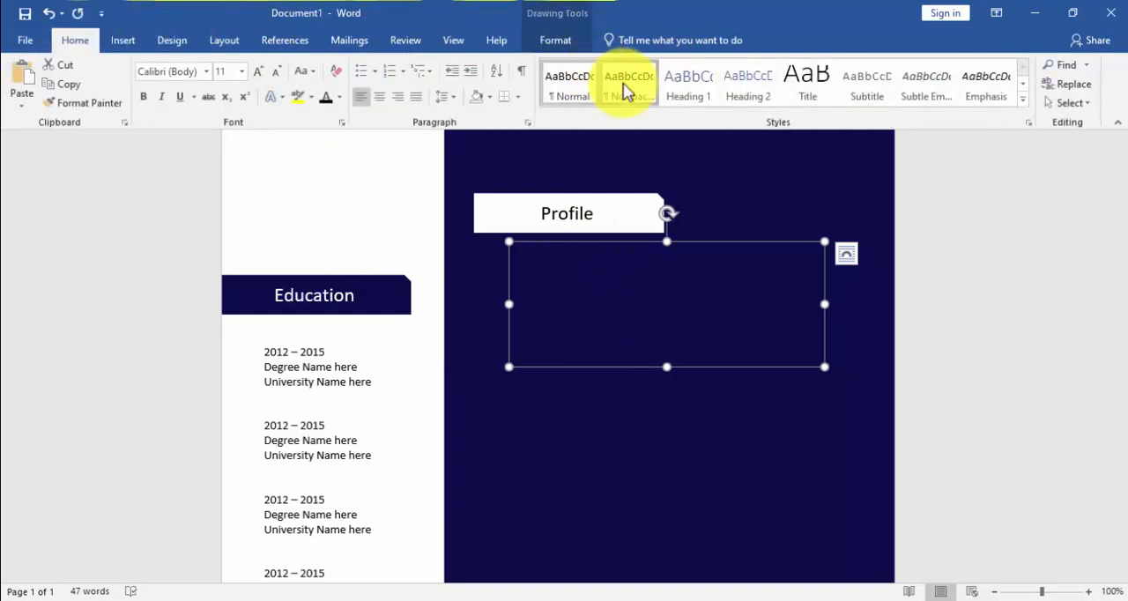
left_click(342, 95)
left_click(330, 150)
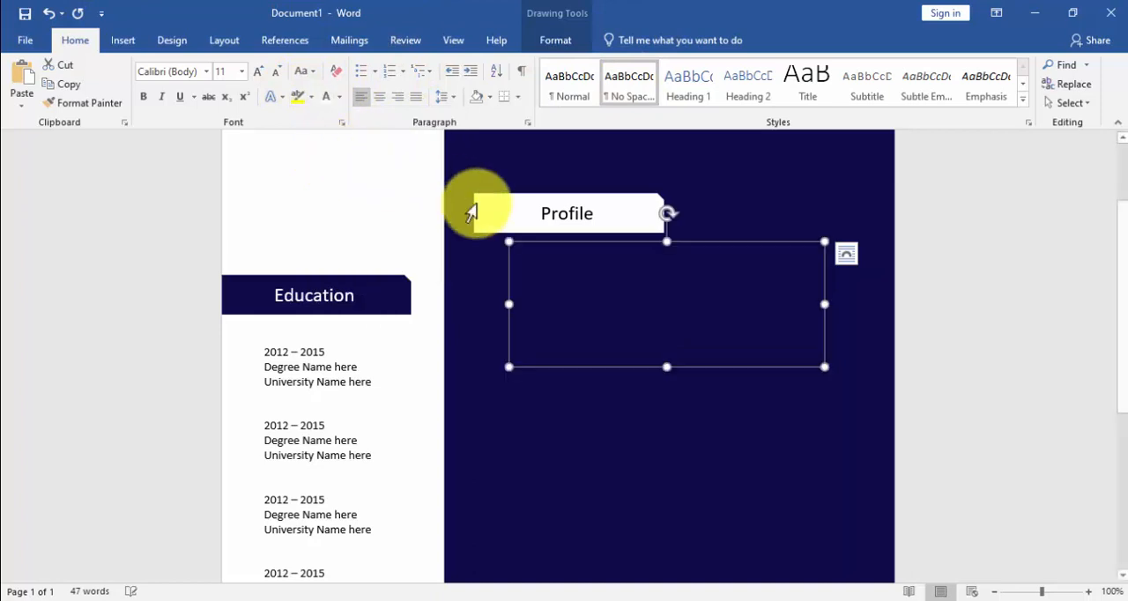
left_click(547, 276)
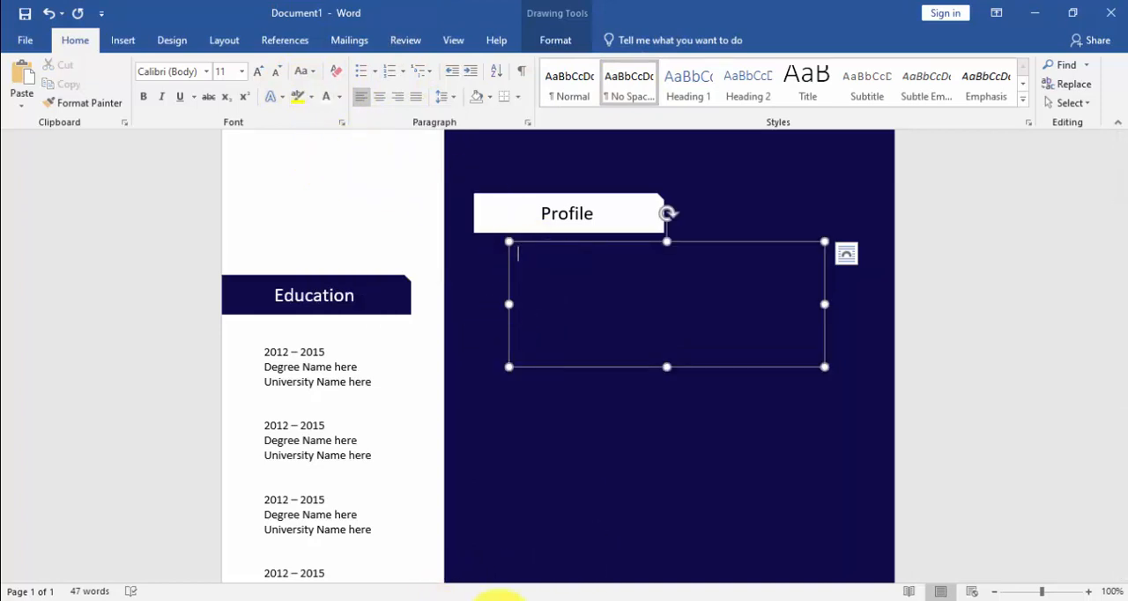
Step: Copy the "I am an energetic, ambitious person" paragraph from CV detail.txt in Notepad into the empty Word text box below "Profile"
left_click(426, 577)
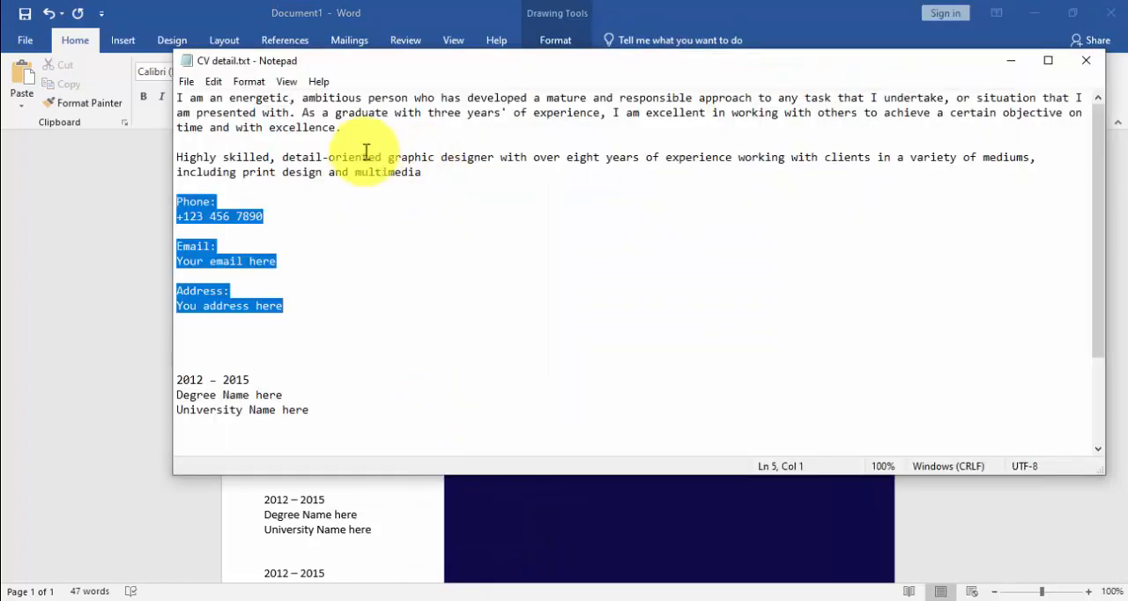
left_click_drag(344, 127, 194, 88)
left_click(181, 82)
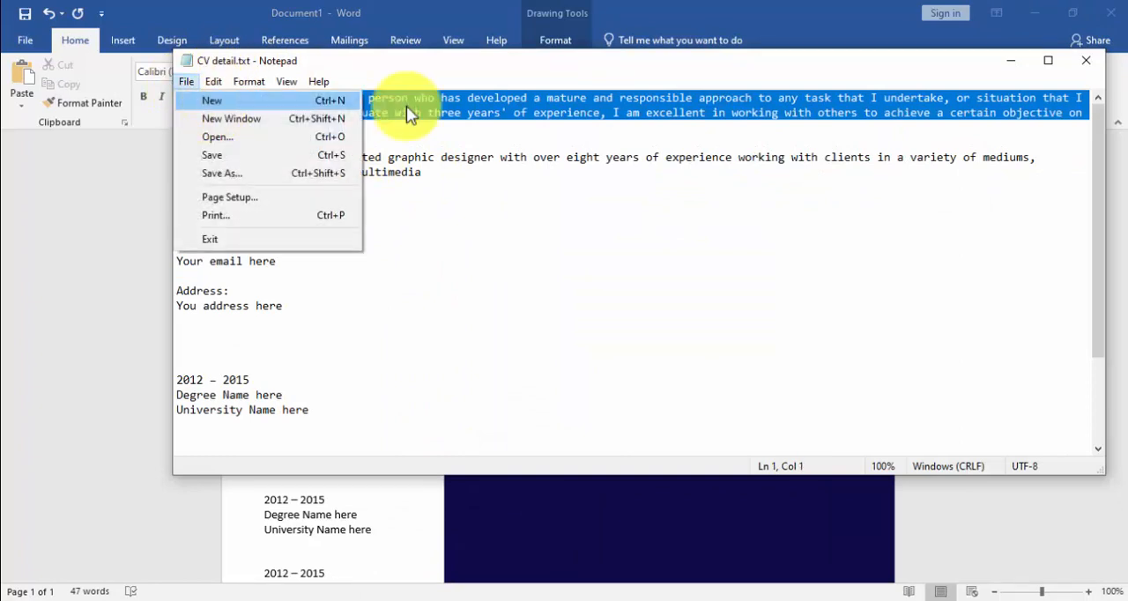
right_click(438, 106)
left_click(471, 163)
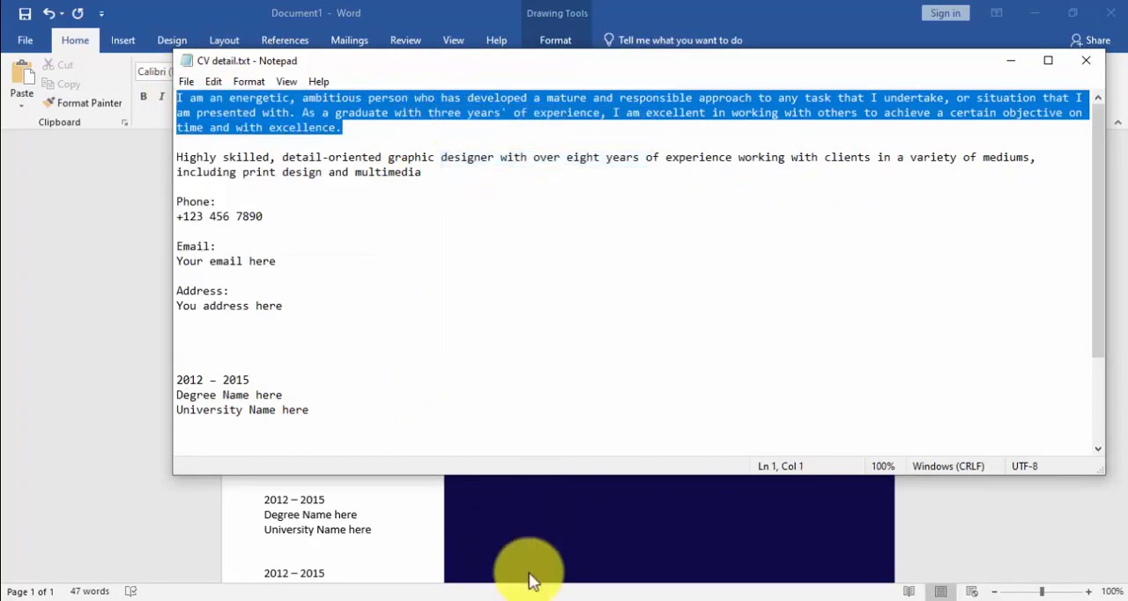
left_click(503, 598)
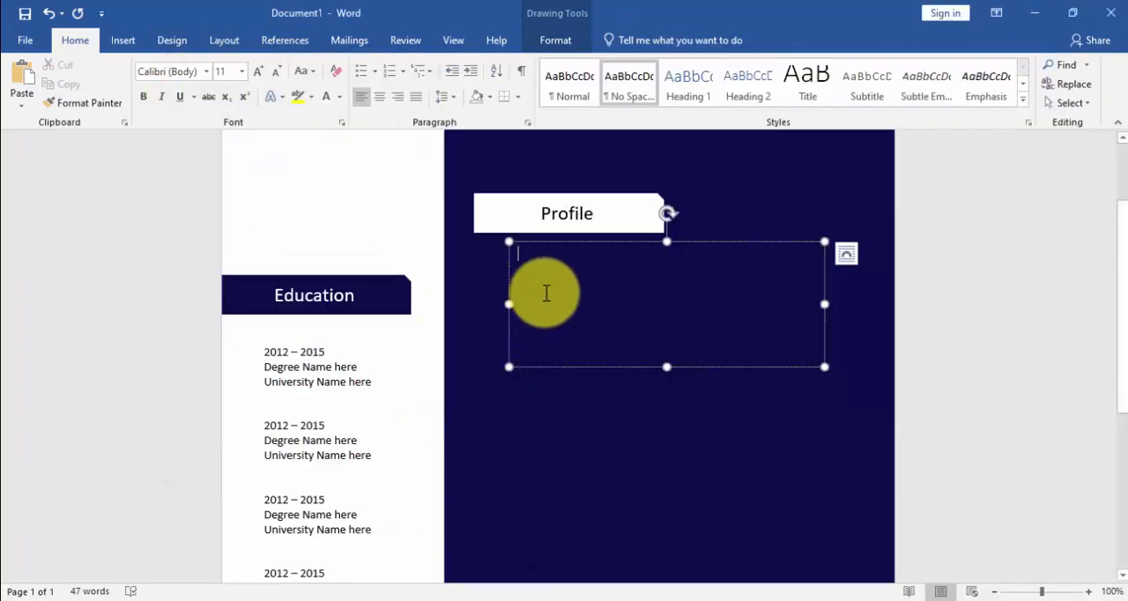
key("ctrl+v")
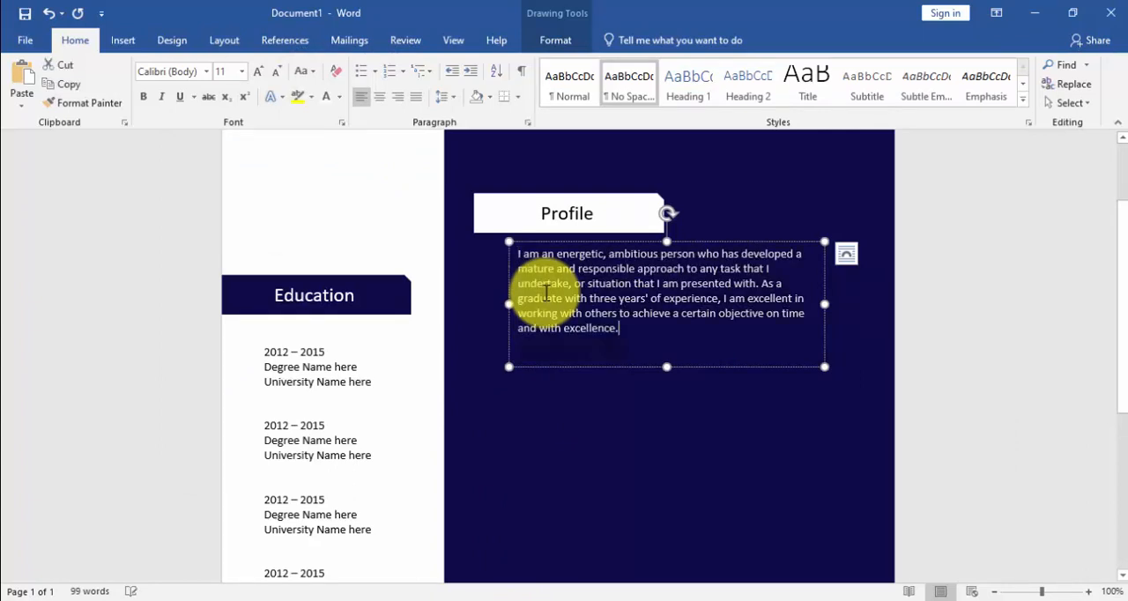
Step: Justify the profile paragraph, then make its text box slightly shorter and a little wider
triple_click(542, 294)
left_click(417, 97)
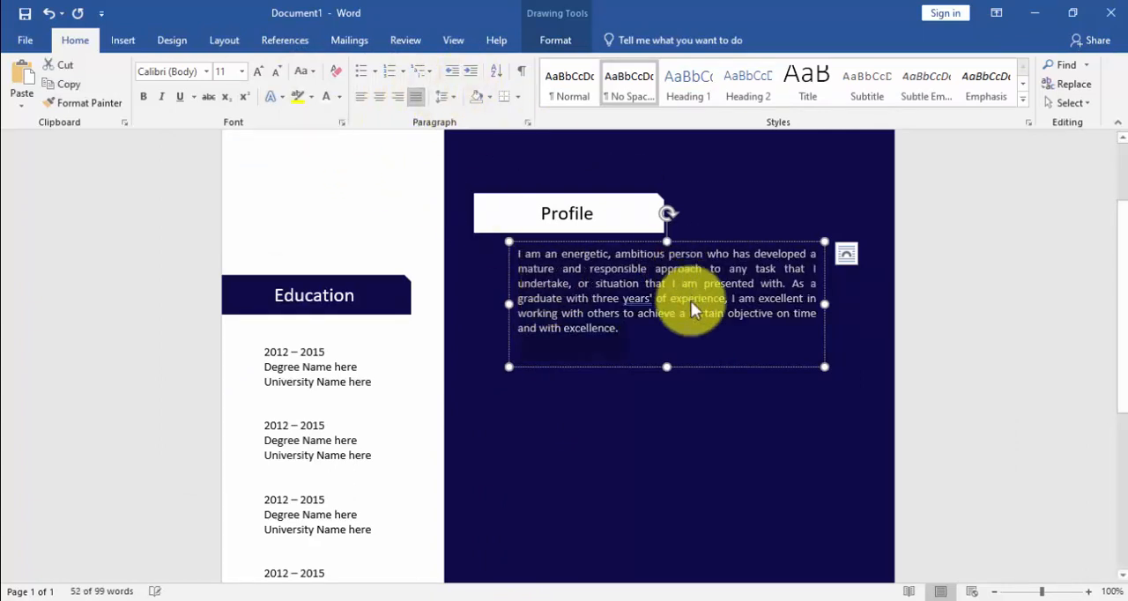
left_click_drag(667, 367, 667, 347)
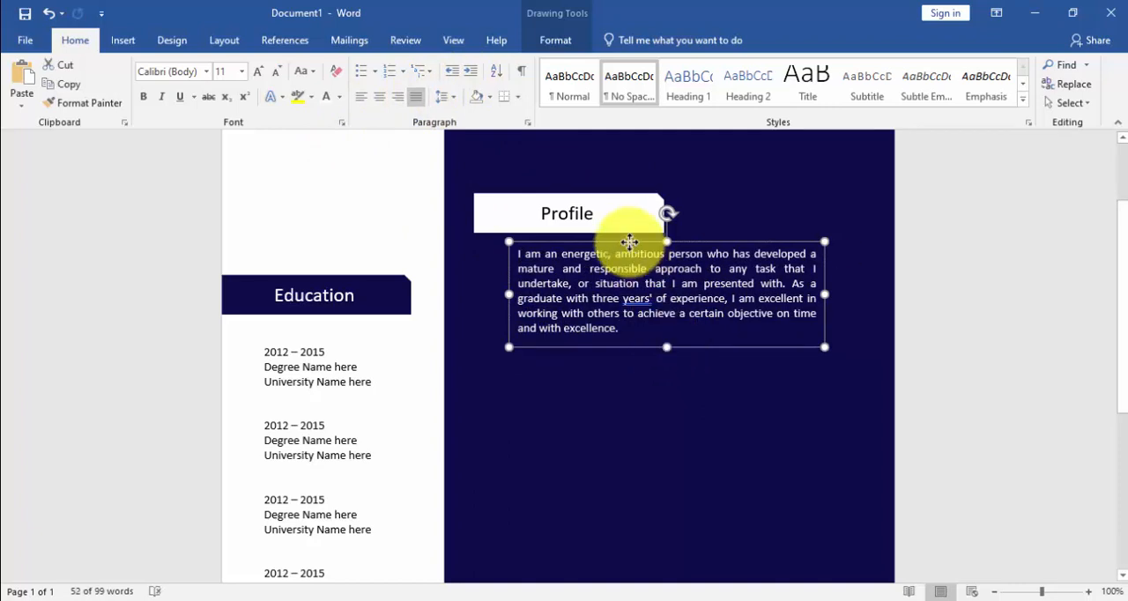
left_click_drag(629, 242, 629, 242)
left_click_drag(822, 294, 843, 294)
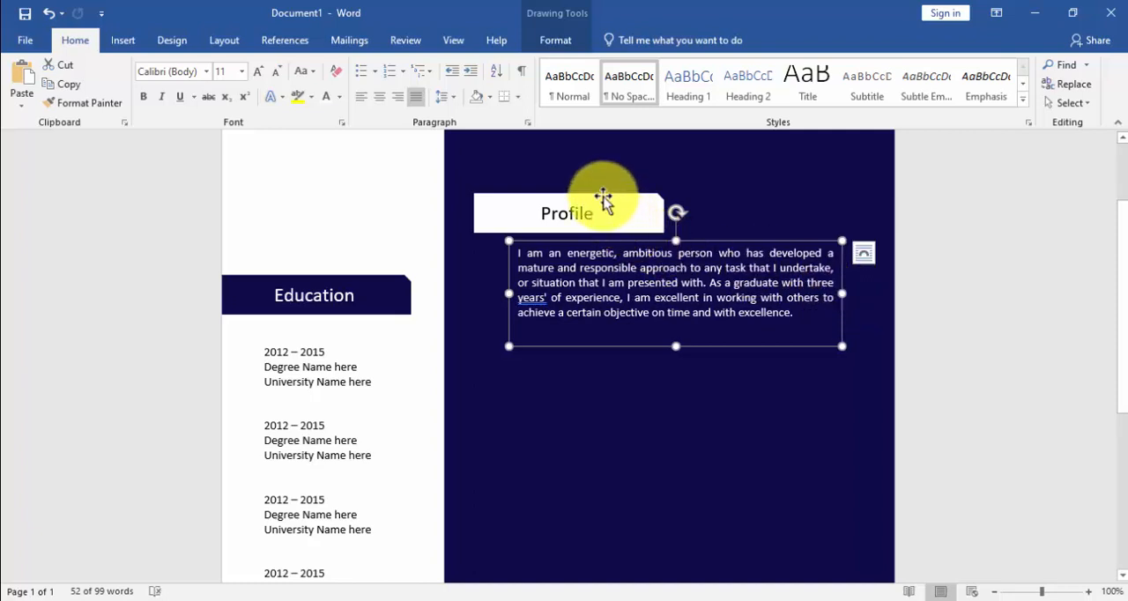
Step: Duplicate the "Profile" heading bar and position the copy just below the profile paragraph
left_click(603, 198)
left_click_drag(603, 198, 613, 370)
left_click(611, 360)
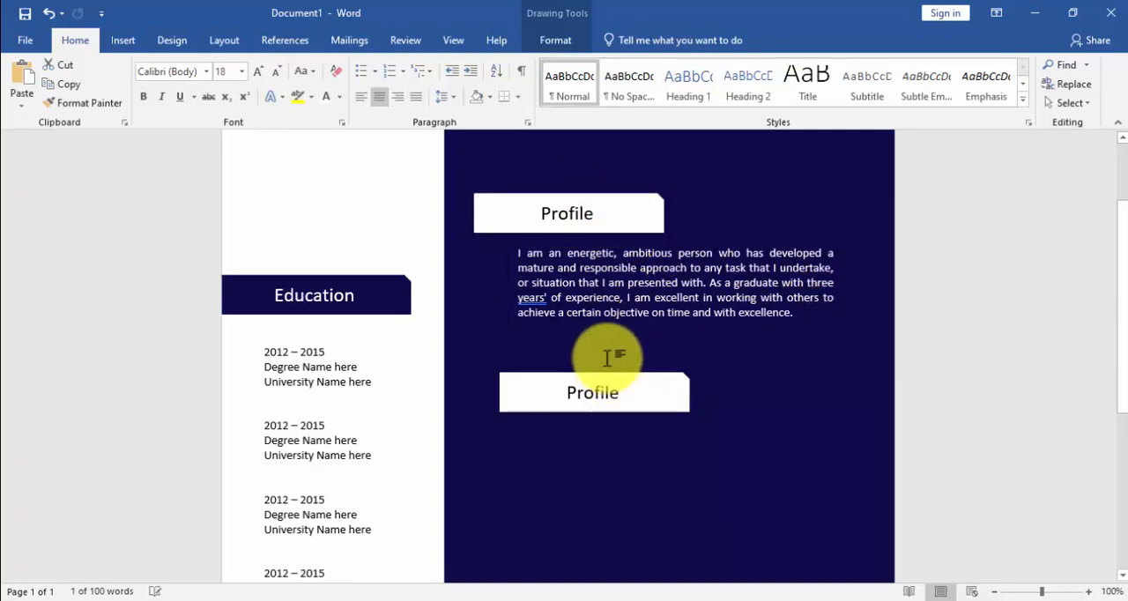
left_click_drag(603, 414, 595, 402)
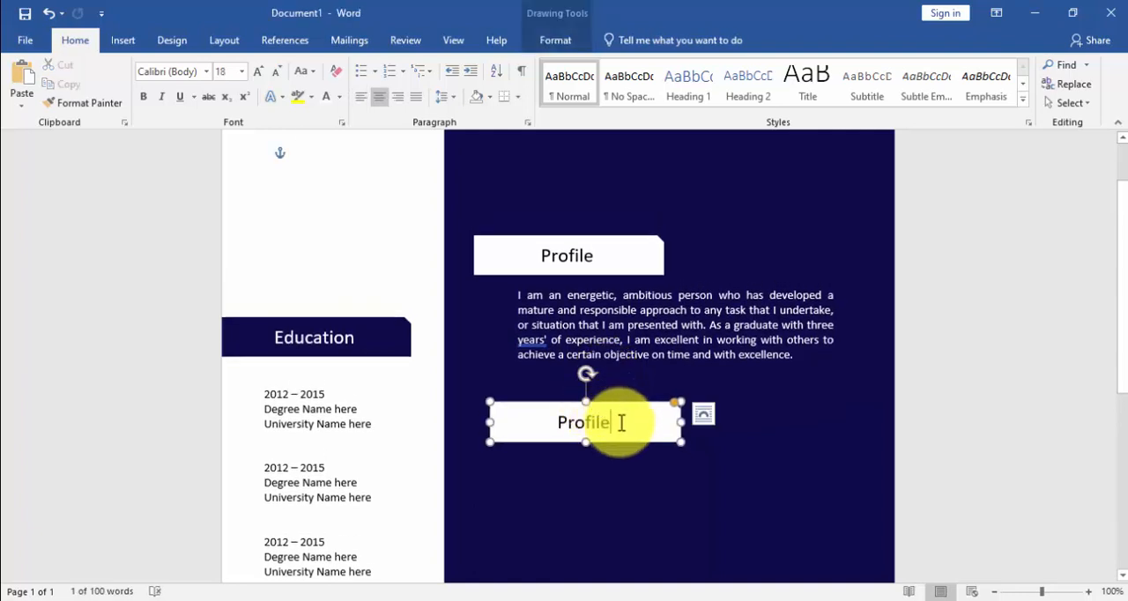
Step: Replace the text in the copied heading bar with "Experience"
key("BackSpace")
key("BackSpace")
key("BackSpace")
key("BackSpace")
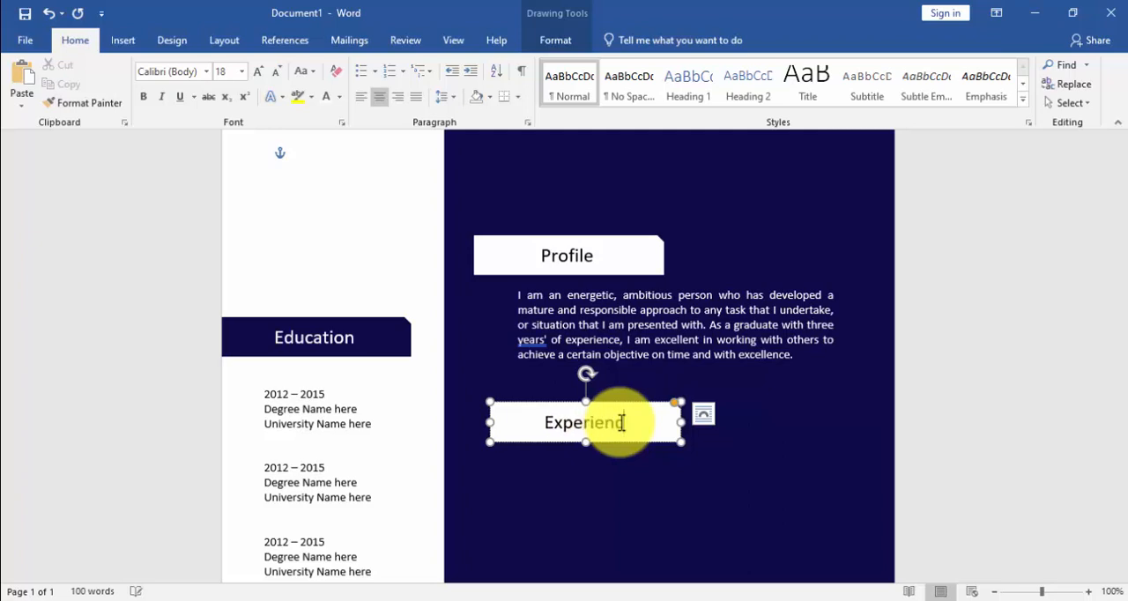
Step: Draw a text box about 0.85" high and 1.6" wide and position it just below the "Experience" bar
scroll(630, 424, "down", 2)
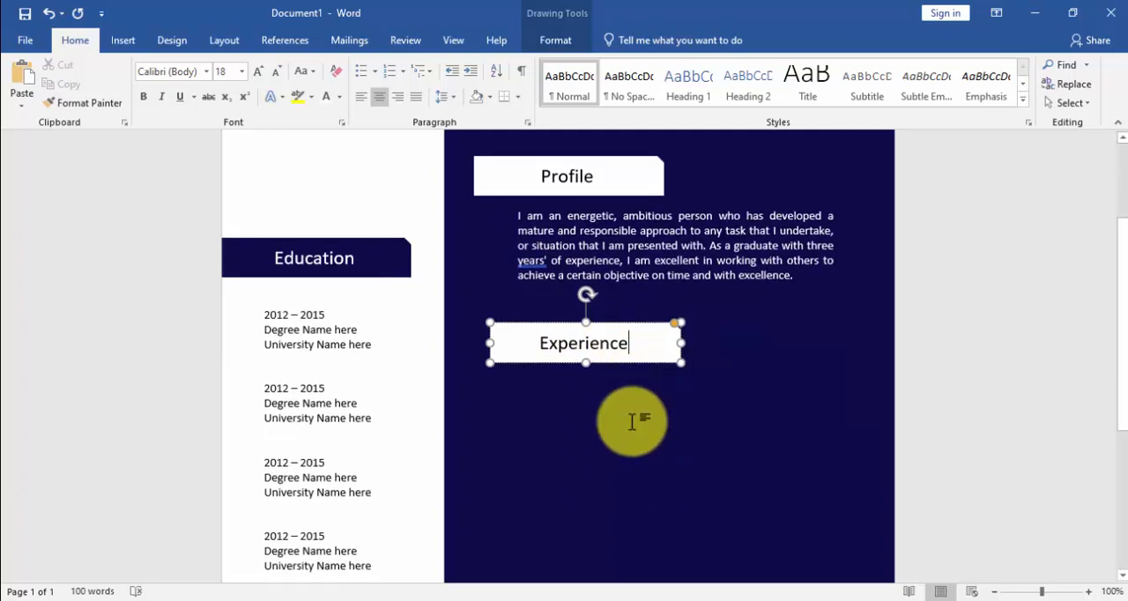
left_click(137, 43)
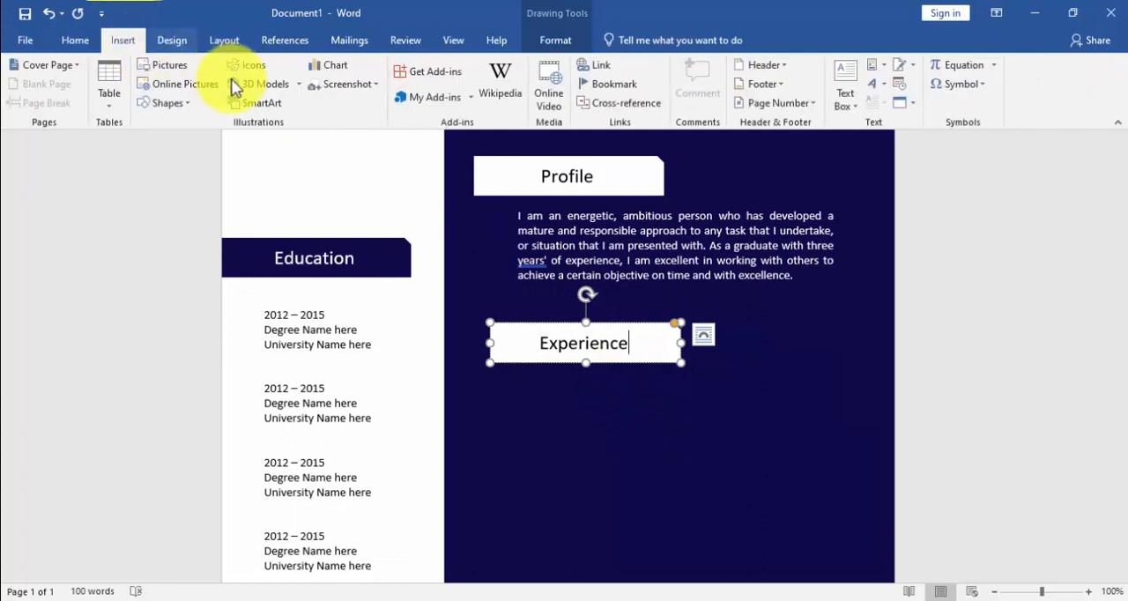
left_click(187, 106)
left_click(157, 141)
scroll(489, 380, "down", 1)
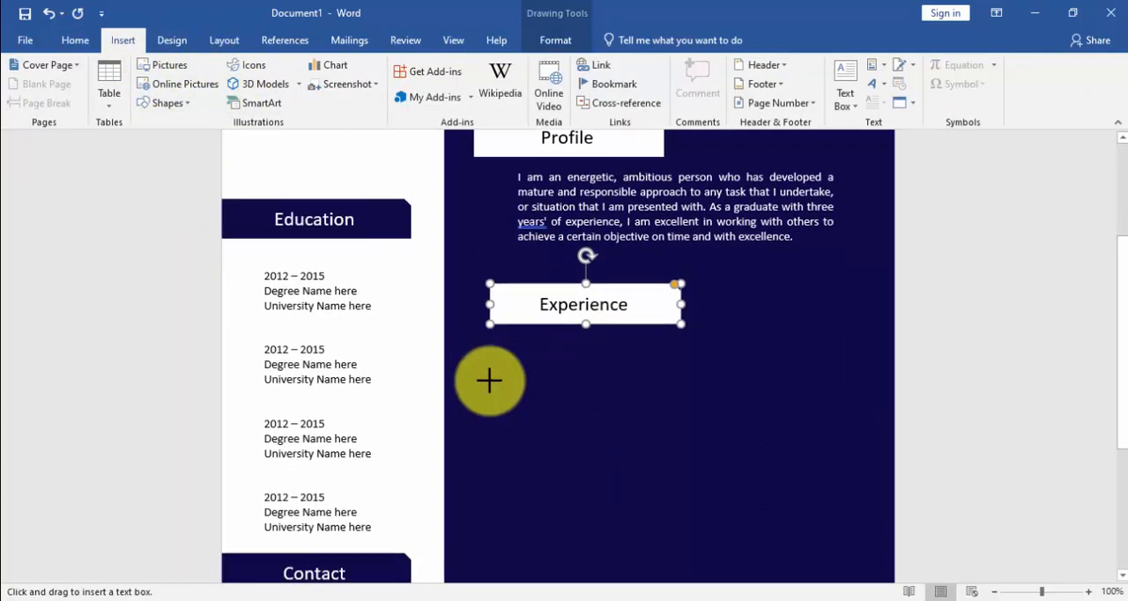
left_click_drag(509, 343, 636, 412)
left_click_drag(558, 348, 584, 346)
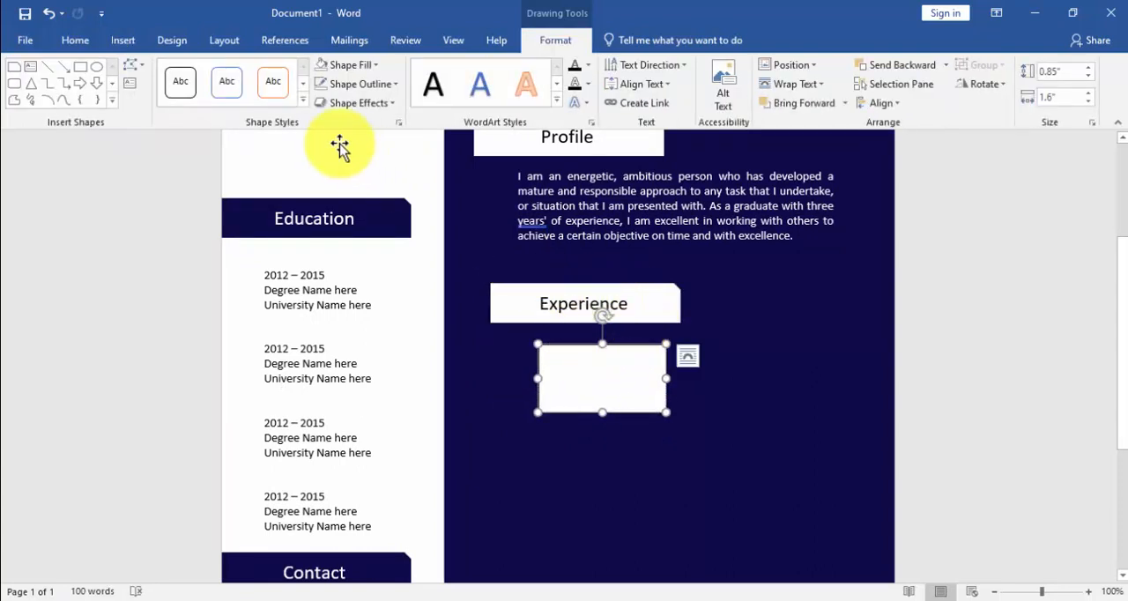
Step: Set the text box below "Experience" to No Fill and No Outline, with the No Spacing style and white font colour
left_click(324, 66)
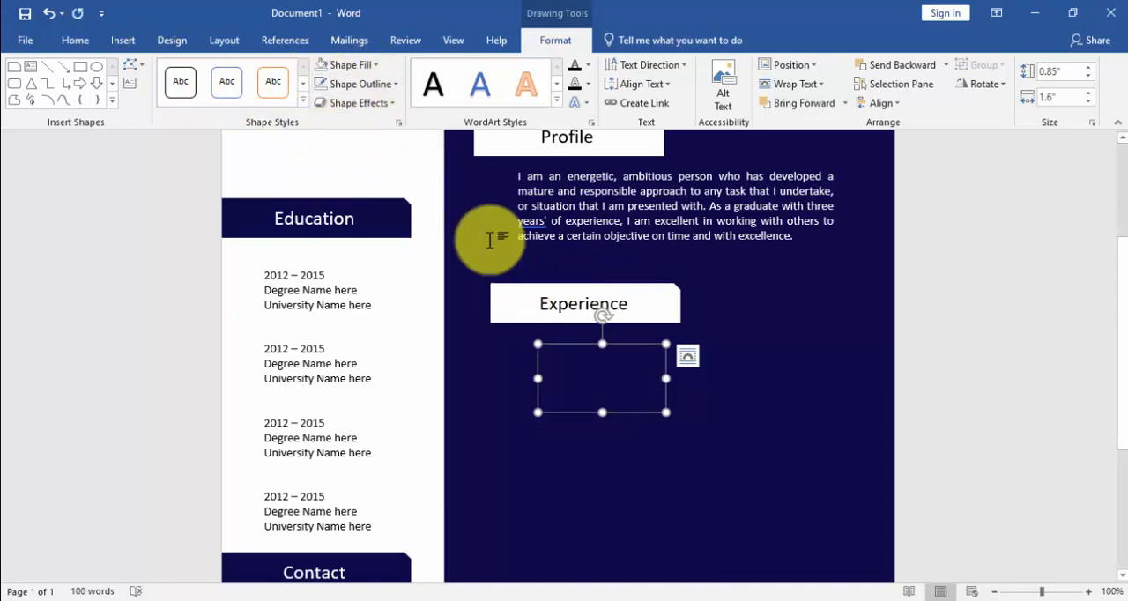
left_click(74, 40)
left_click(643, 97)
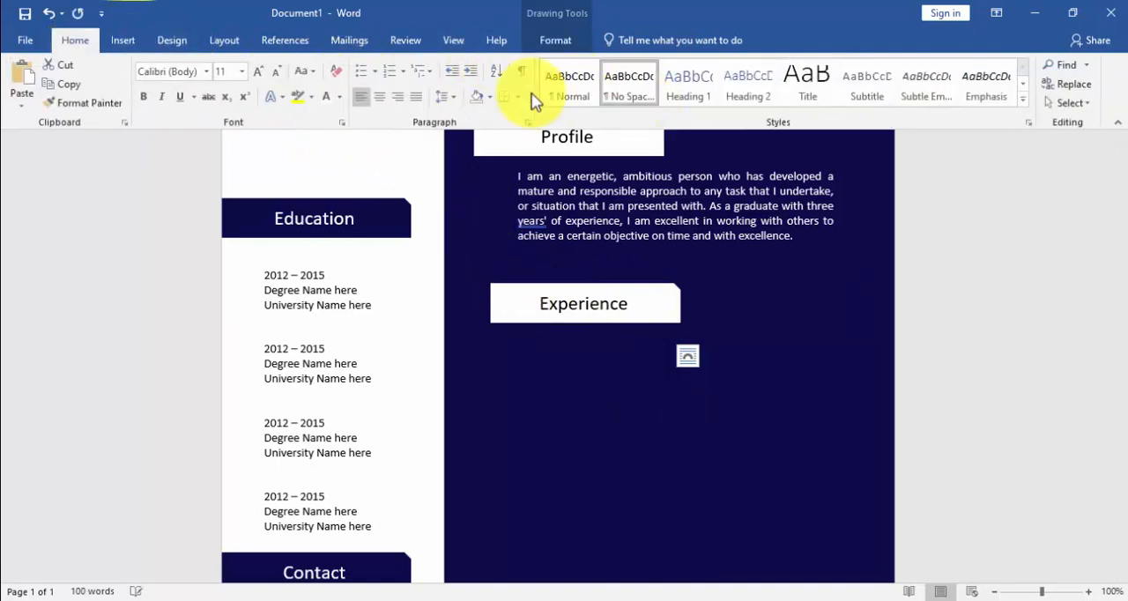
left_click(597, 366)
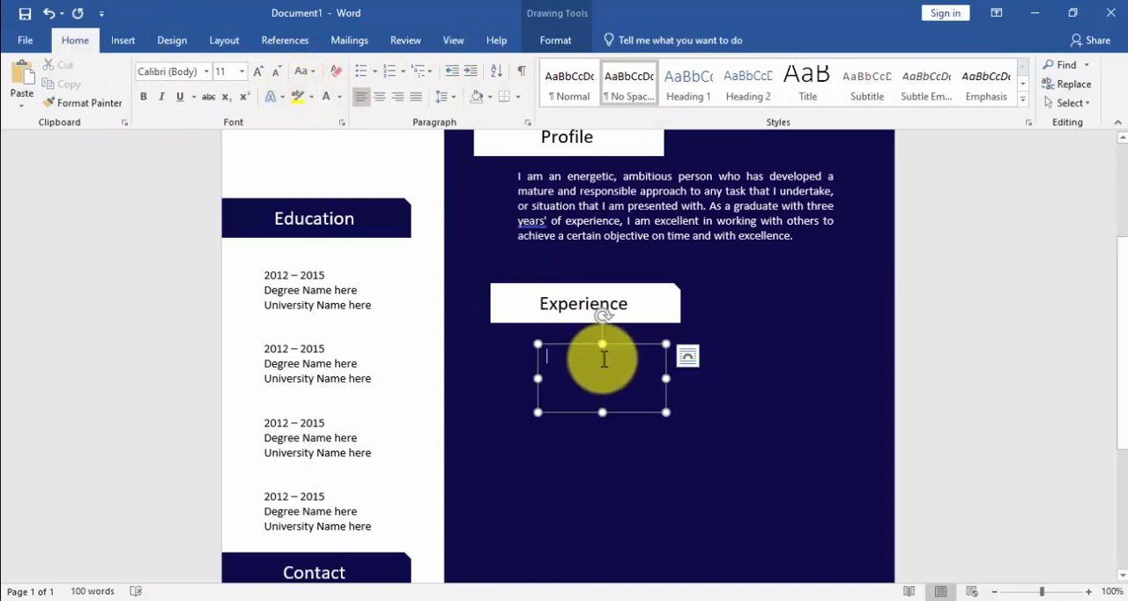
Step: Enter "2022 – 2023" and "Company name" on two lines in the text box below "Experience", and shorten the box slightly
type("2022 – 2023")
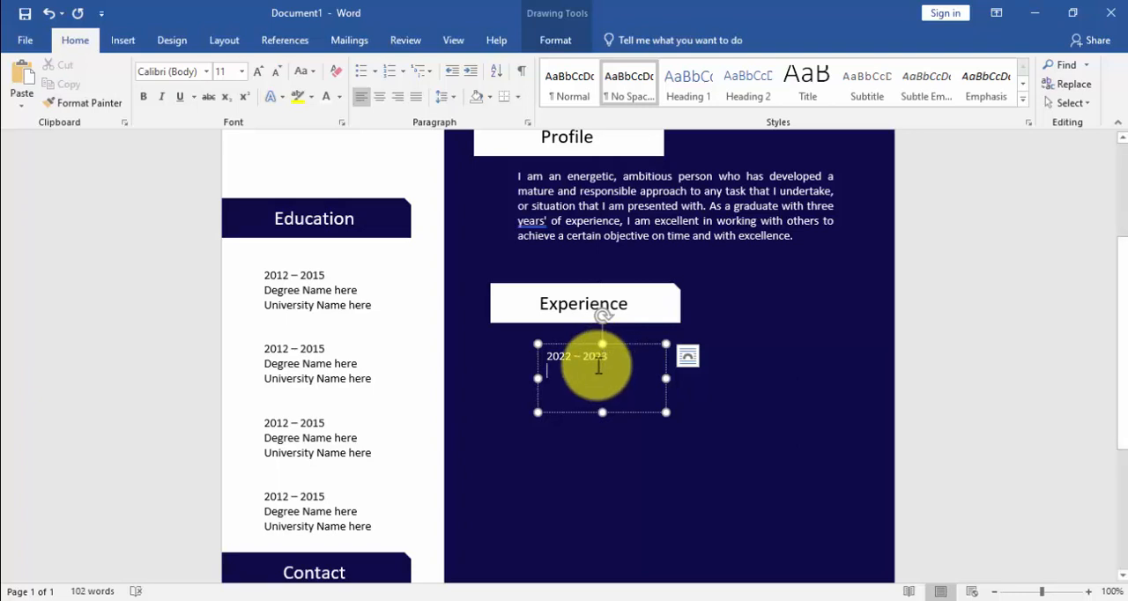
type("Company name")
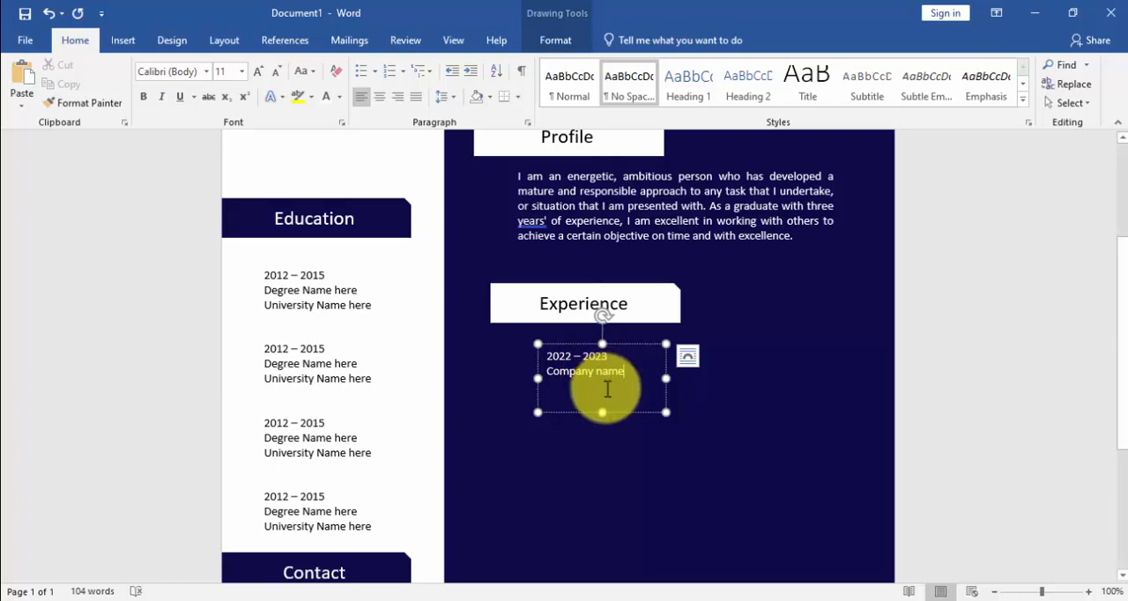
left_click_drag(602, 411, 602, 401)
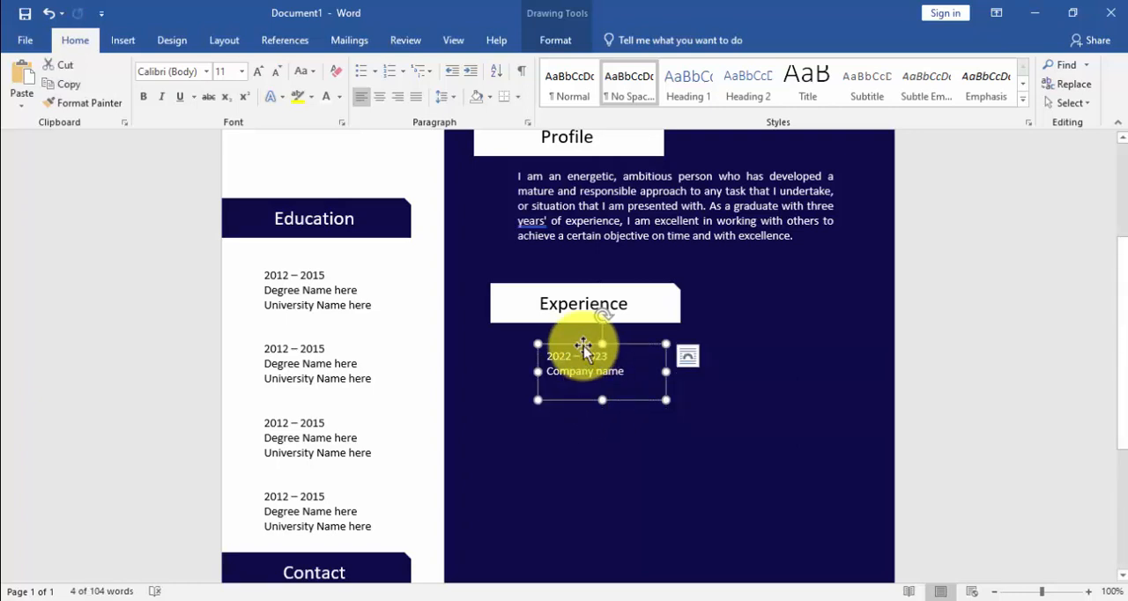
Step: Duplicate the "2022 – 2023" text box, place the copy beside the original, and enlarge it in width and height
key("ctrl+d")
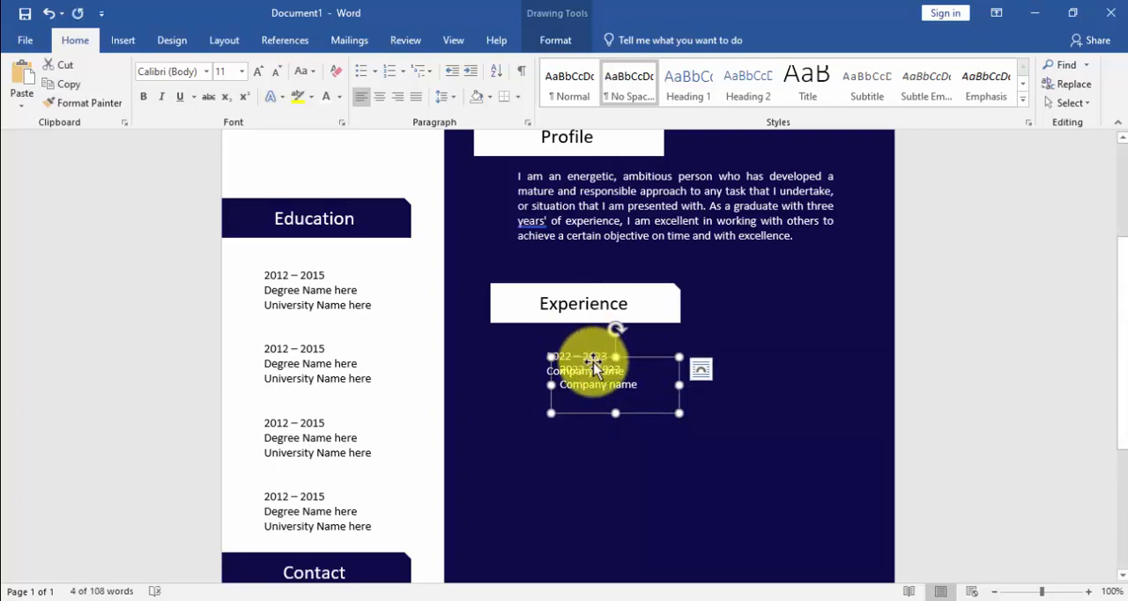
left_click_drag(624, 363, 717, 349)
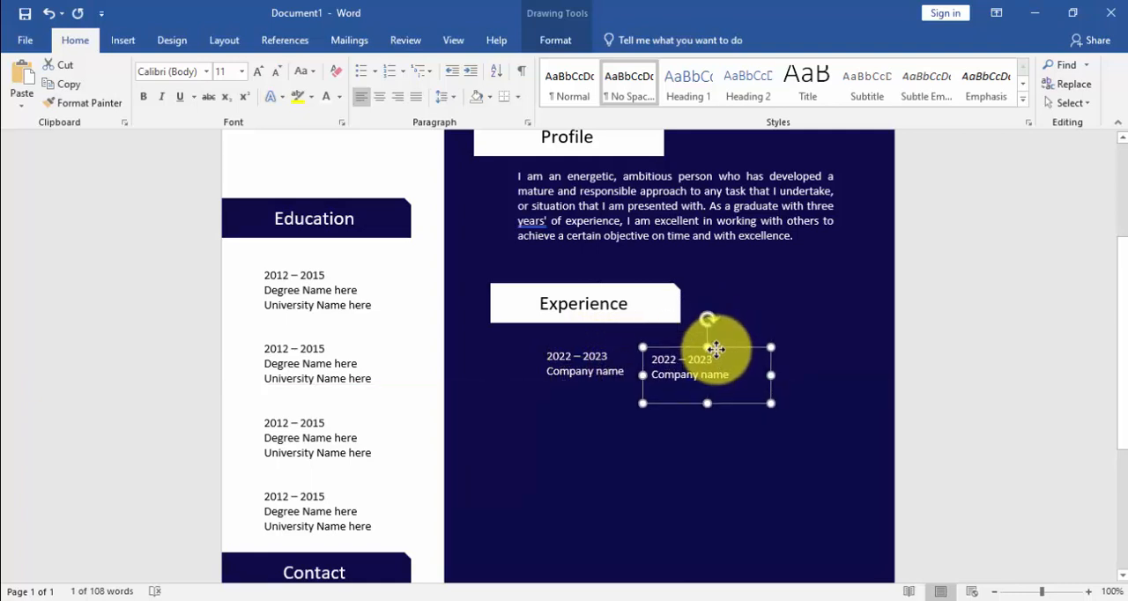
left_click_drag(771, 375, 848, 376)
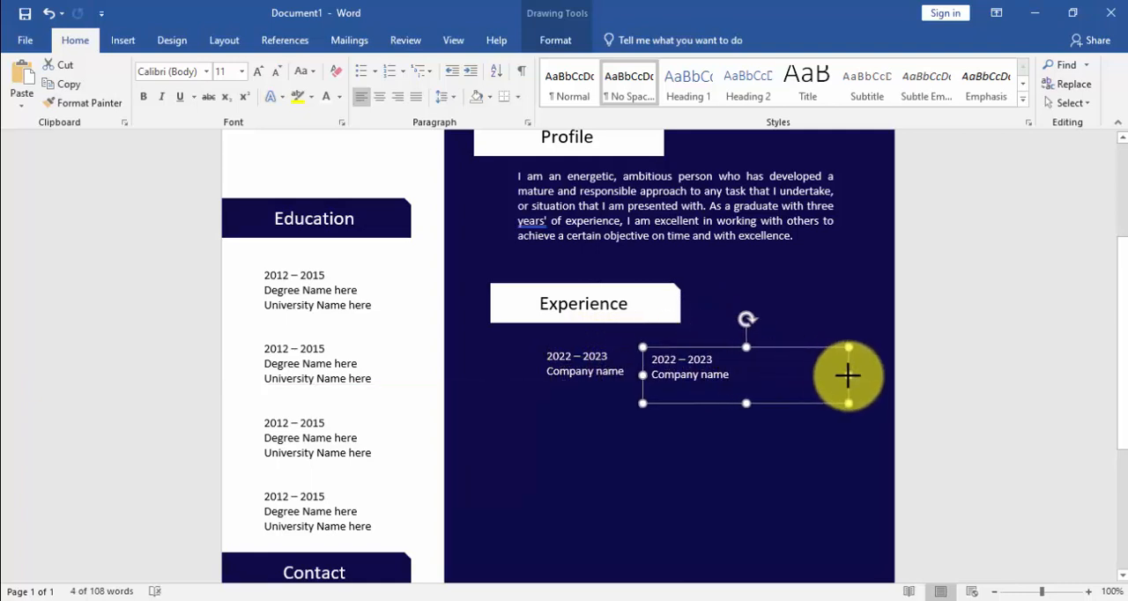
left_click_drag(748, 403, 747, 444)
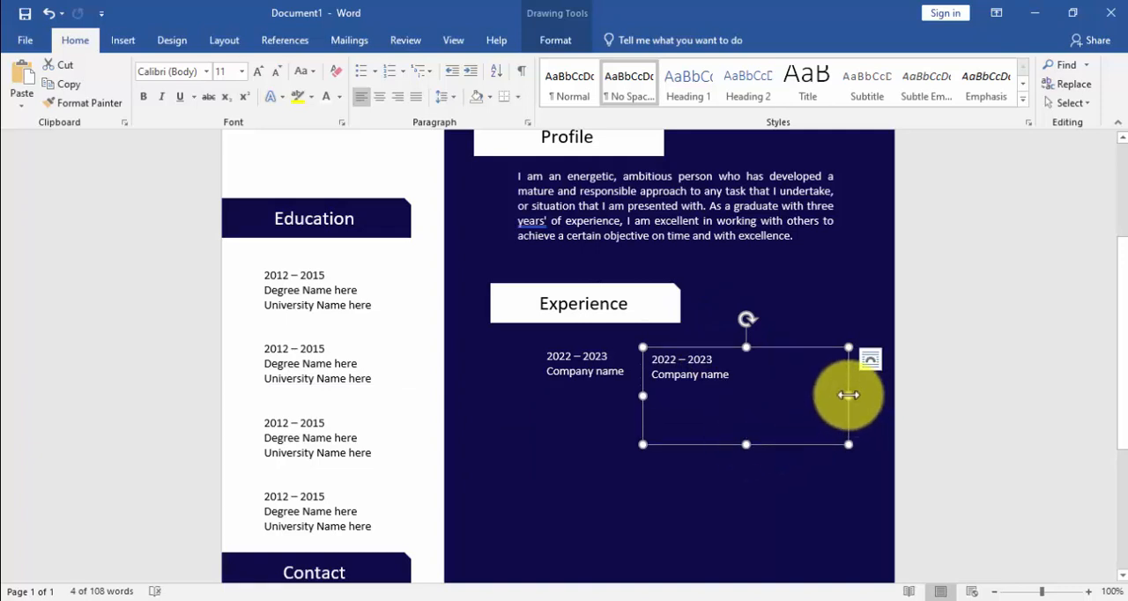
left_click_drag(849, 396, 833, 396)
left_click_drag(738, 444, 740, 459)
Step: Widen the profile paragraph's text box and the duplicated text box beside "2022 – 2023" slightly towards the page's outer edge
left_click(830, 183)
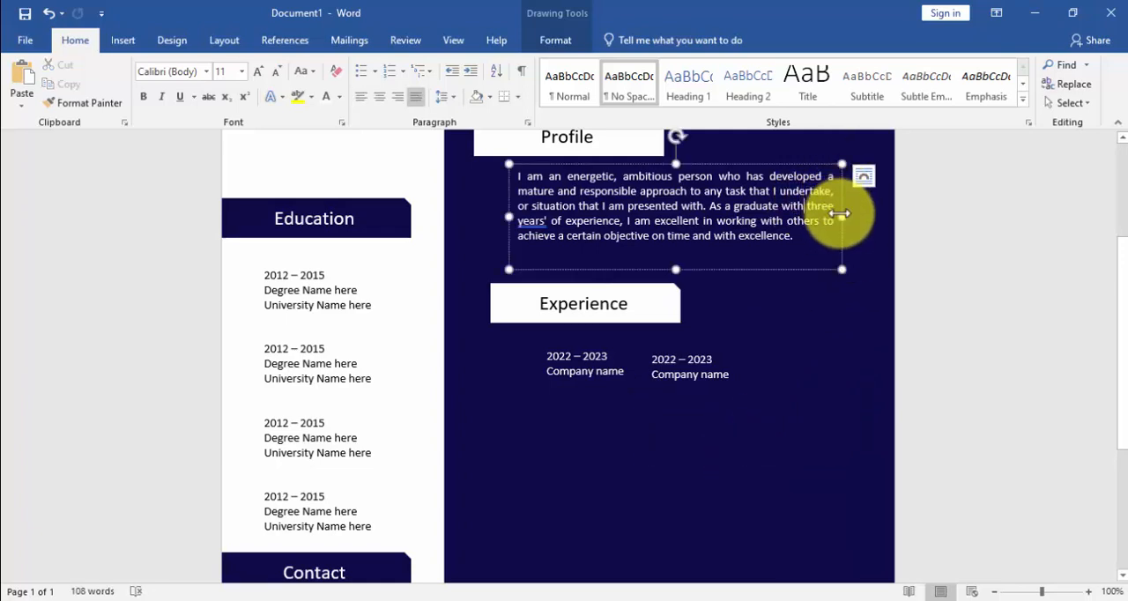
left_click_drag(839, 213, 856, 216)
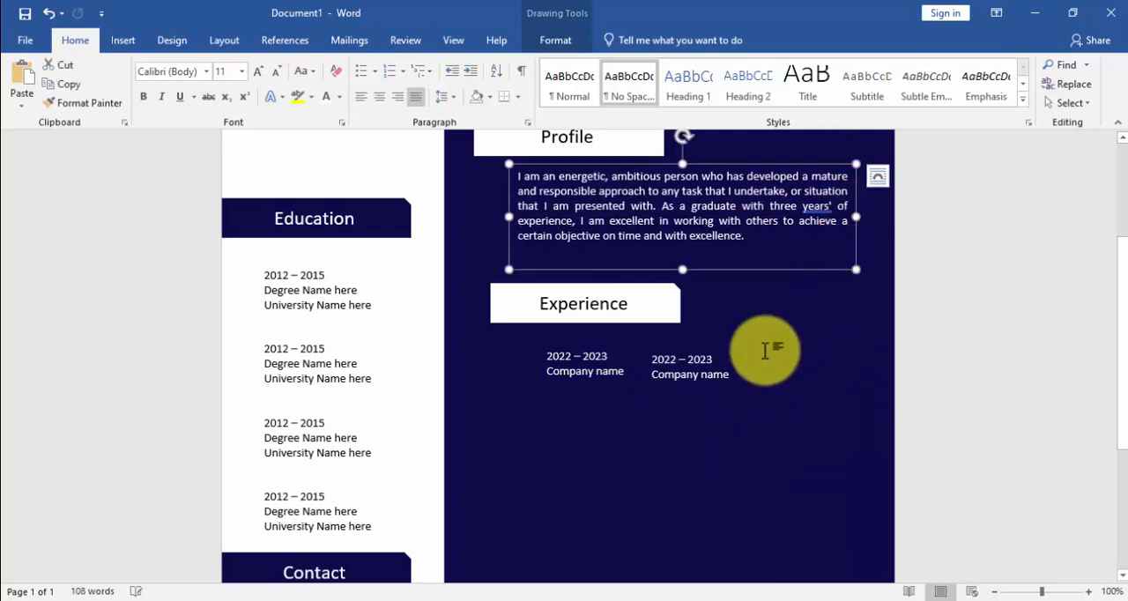
left_click(784, 365)
left_click(708, 347)
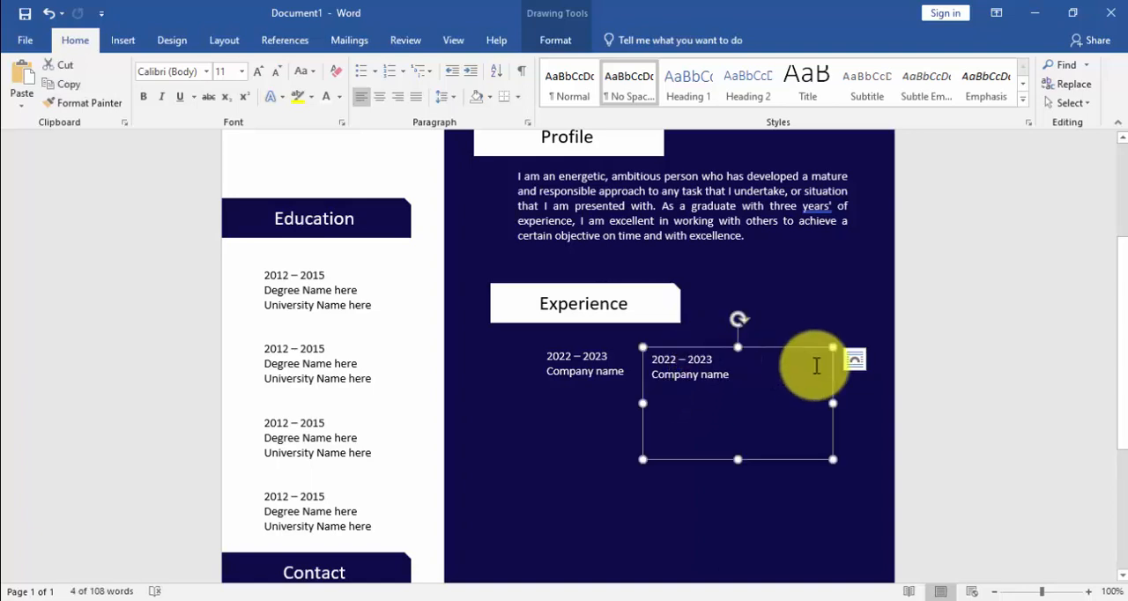
left_click_drag(833, 403, 844, 399)
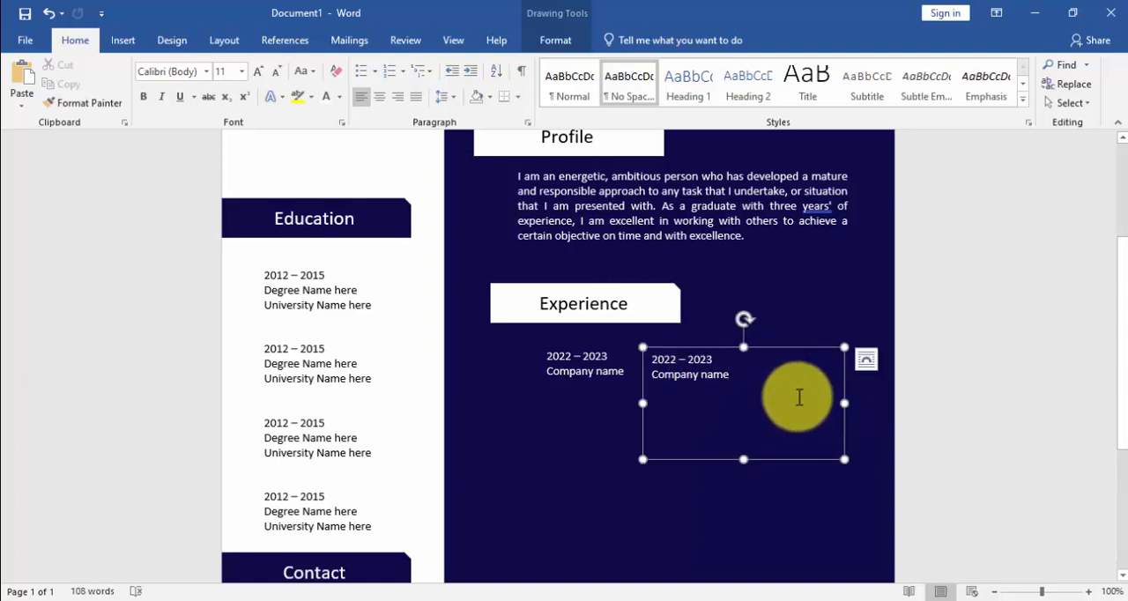
Step: Replace the duplicated box's text with the "Highly skilled, detail-oriented graphic designer" paragraph from CV detail.txt, and select the pasted text
key("ctrl+a")
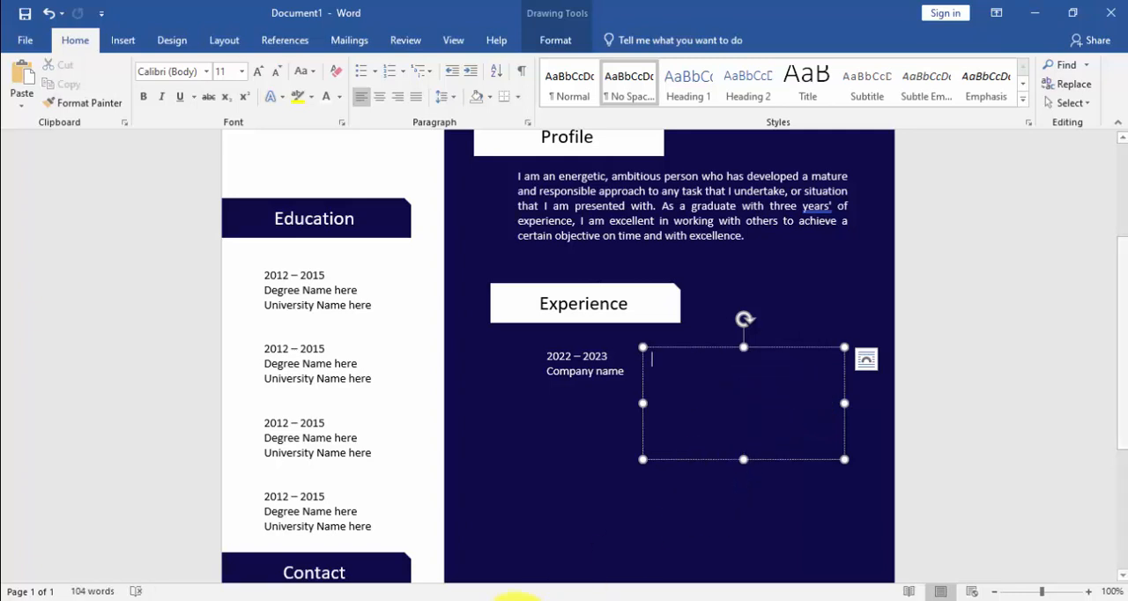
left_click(432, 597)
left_click_drag(216, 202, 178, 160)
left_click(179, 162)
left_click_drag(179, 159, 440, 185)
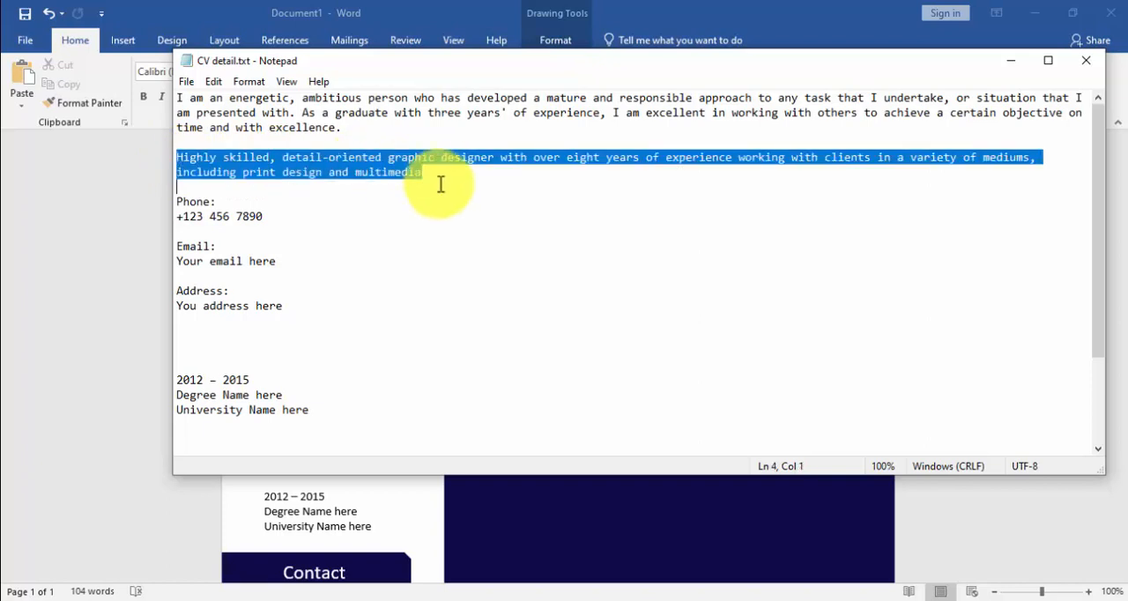
right_click(385, 169)
left_click(430, 220)
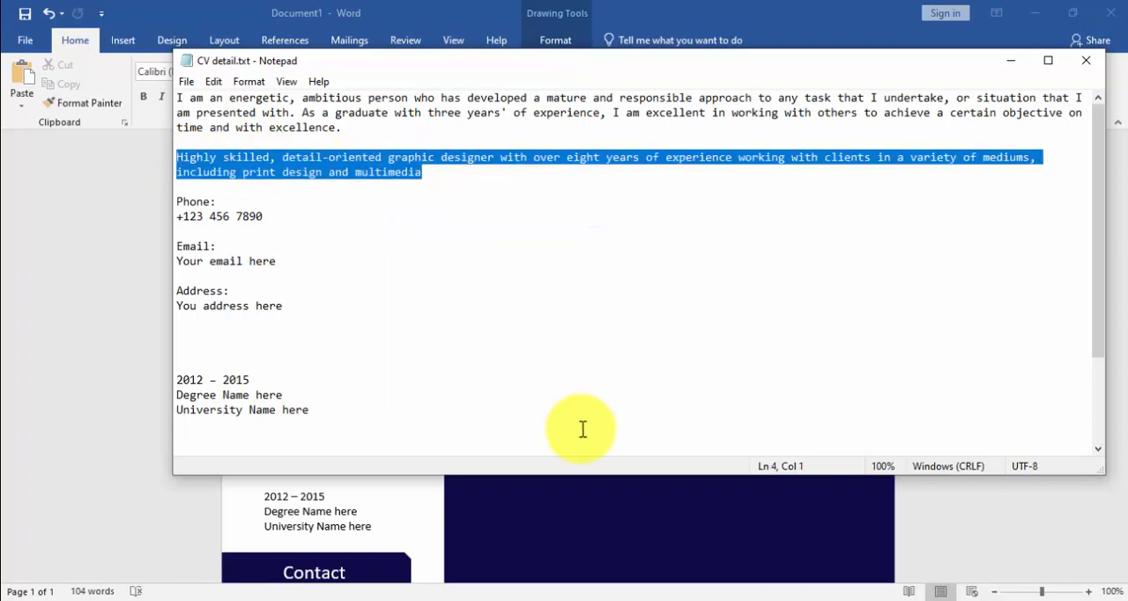
left_click(518, 553)
left_click(664, 366)
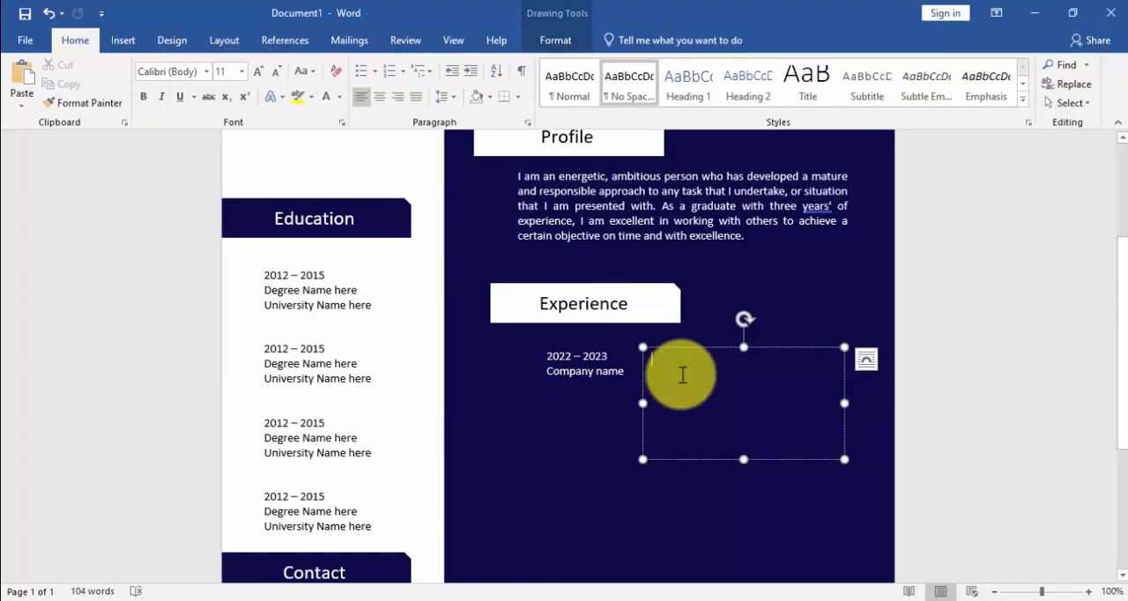
key("ctrl+v")
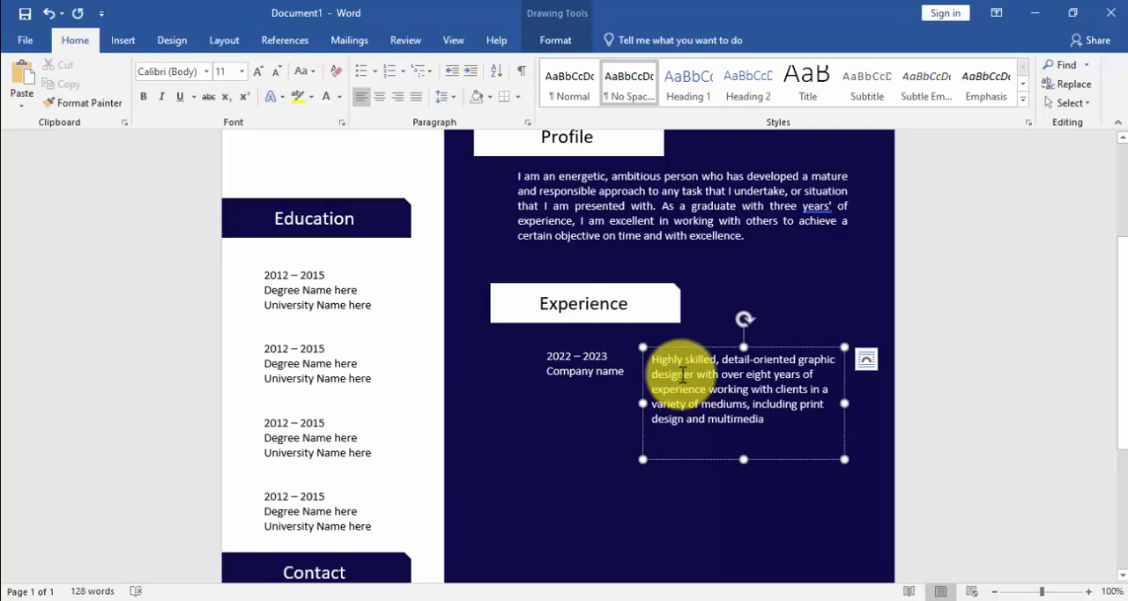
key("ctrl+a")
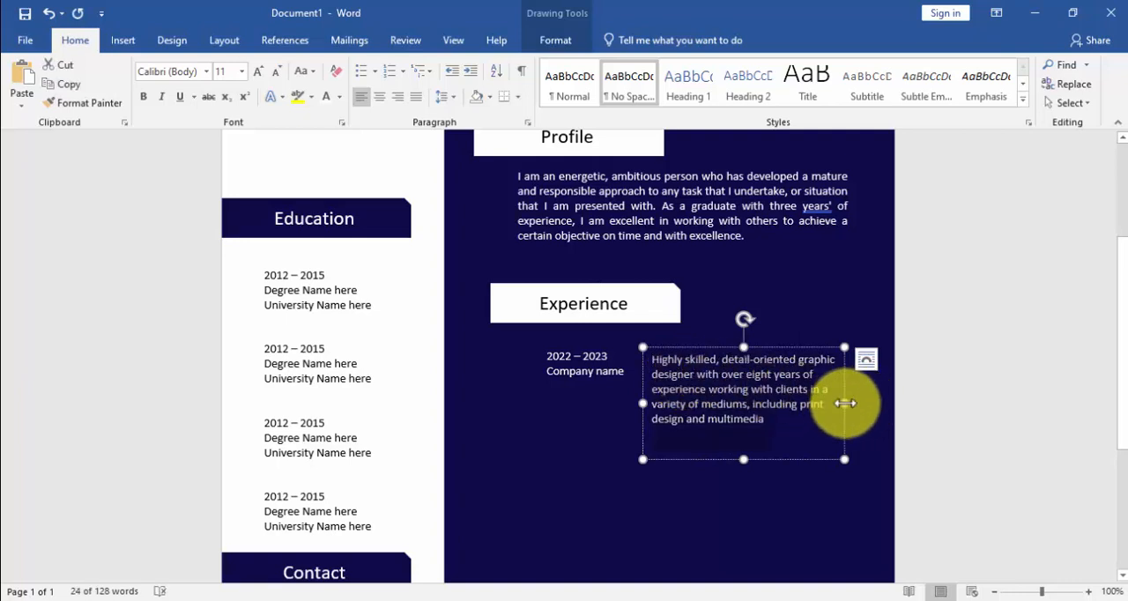
Step: Widen the "Highly skilled" text box, reduce its height, and shift it closer to the "2022 – 2023" box
left_click_drag(844, 403, 858, 403)
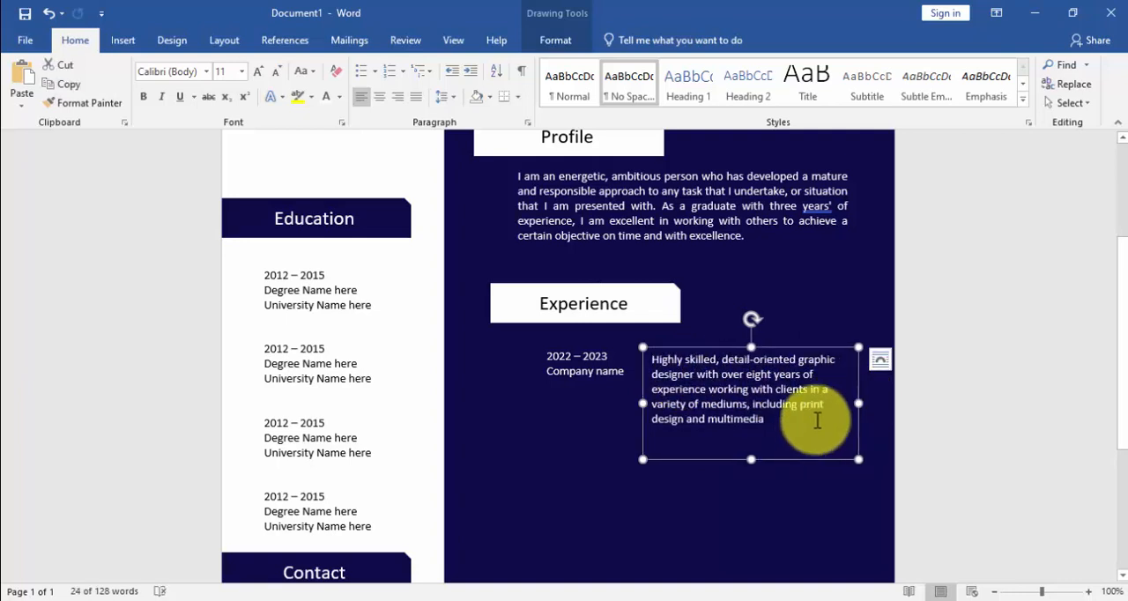
left_click_drag(752, 460, 750, 441)
left_click_drag(740, 348, 726, 345)
left_click(728, 372)
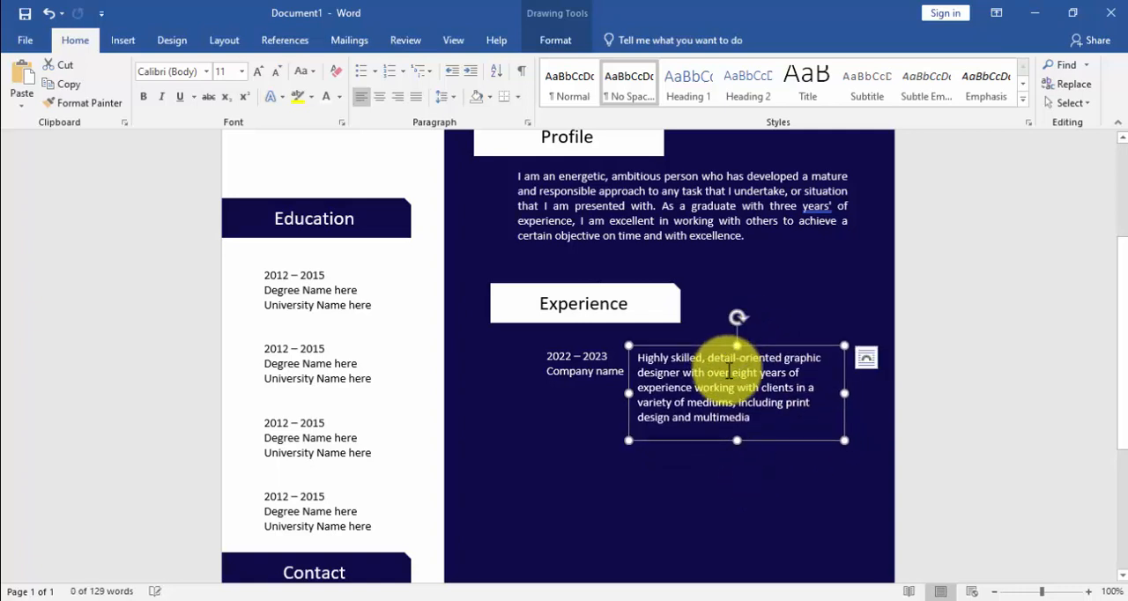
Step: Justify the "Highly skilled" paragraph and trim the text box's height slightly
key("ctrl+a")
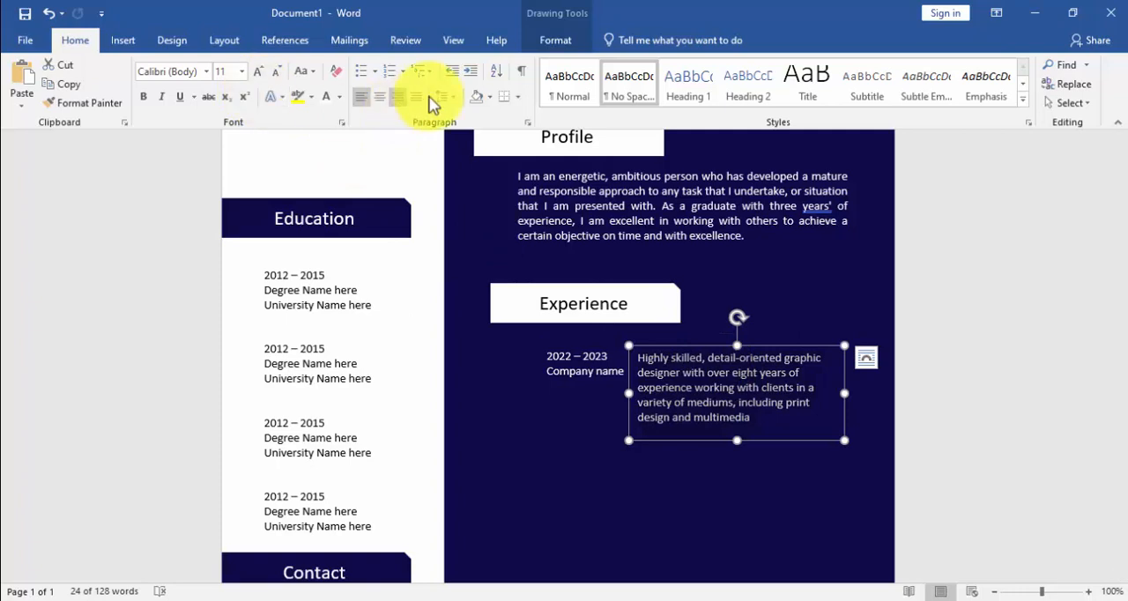
left_click(422, 103)
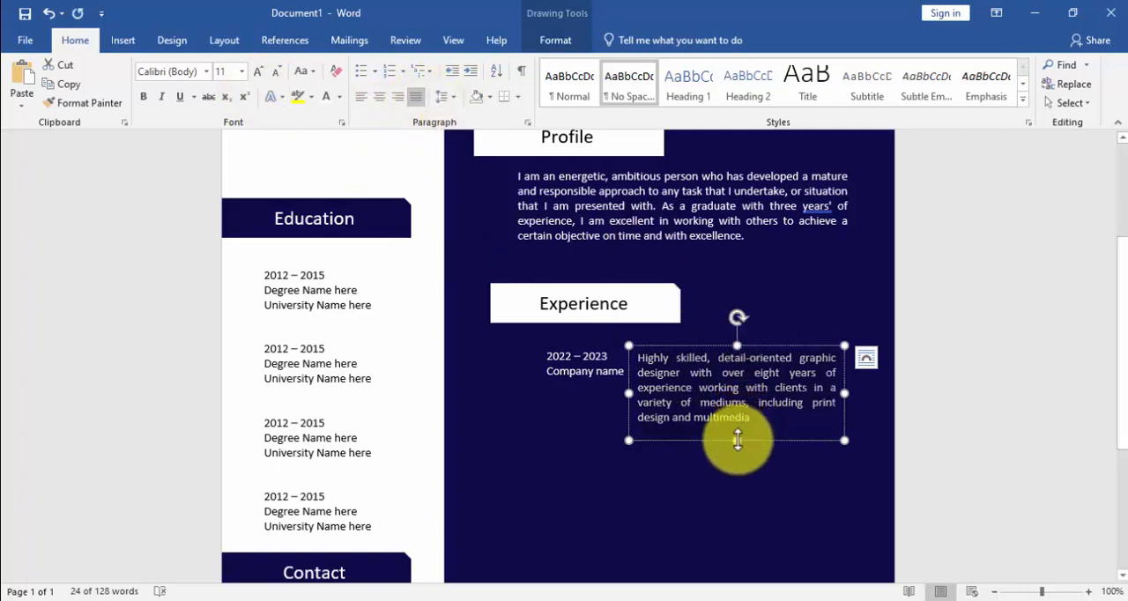
left_click_drag(736, 440, 737, 437)
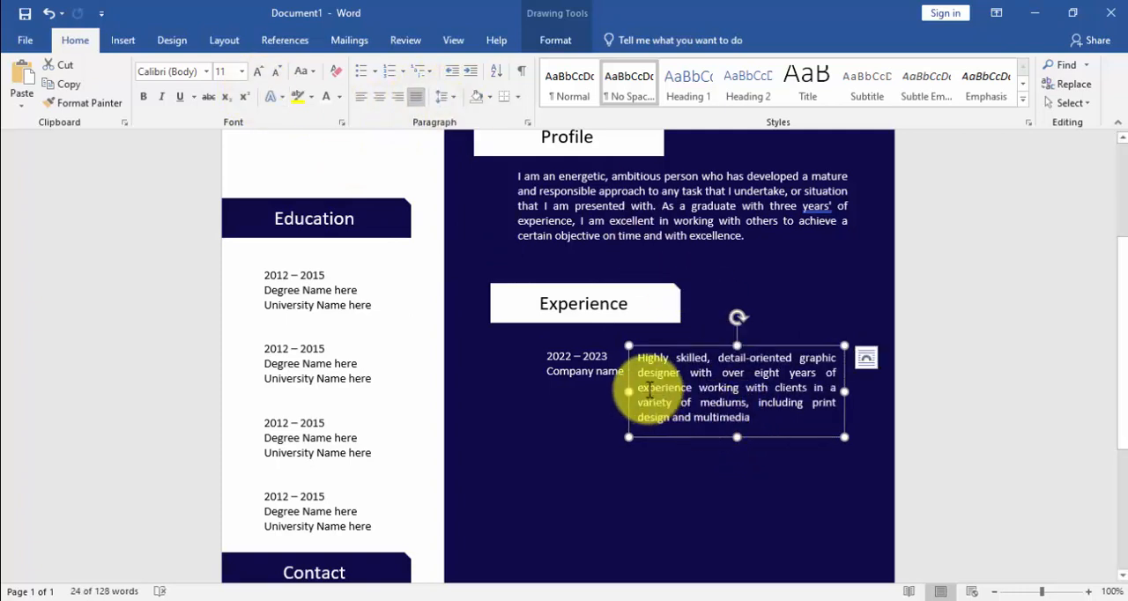
Step: Align the right edges of the "Highly skilled" text box and the profile paragraph's text box
left_click(758, 212, "shift")
left_click(557, 41)
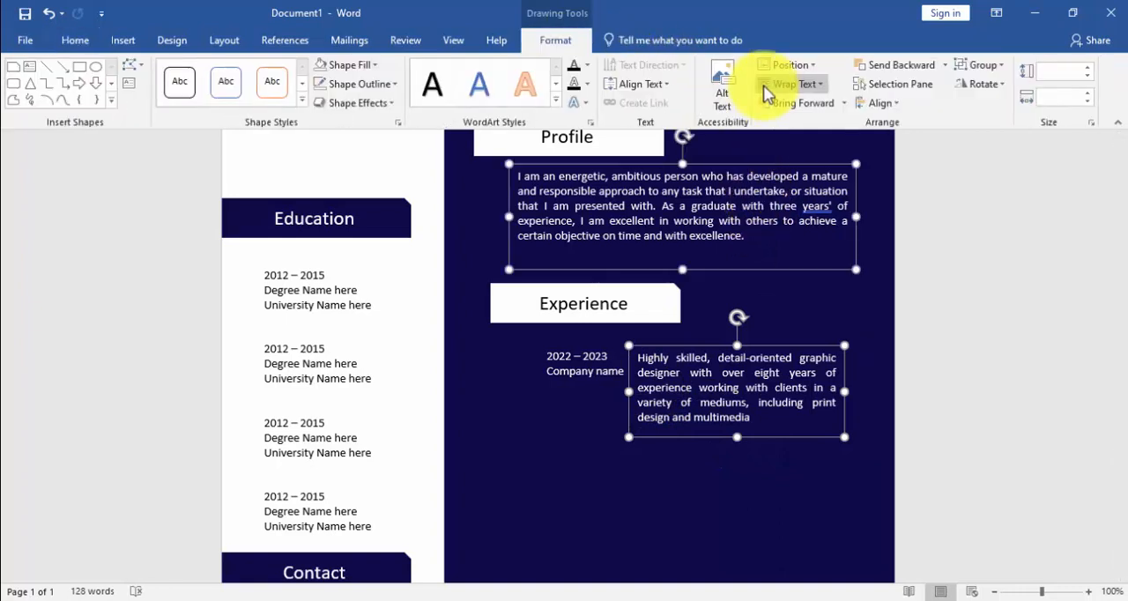
left_click(882, 103)
left_click(924, 163)
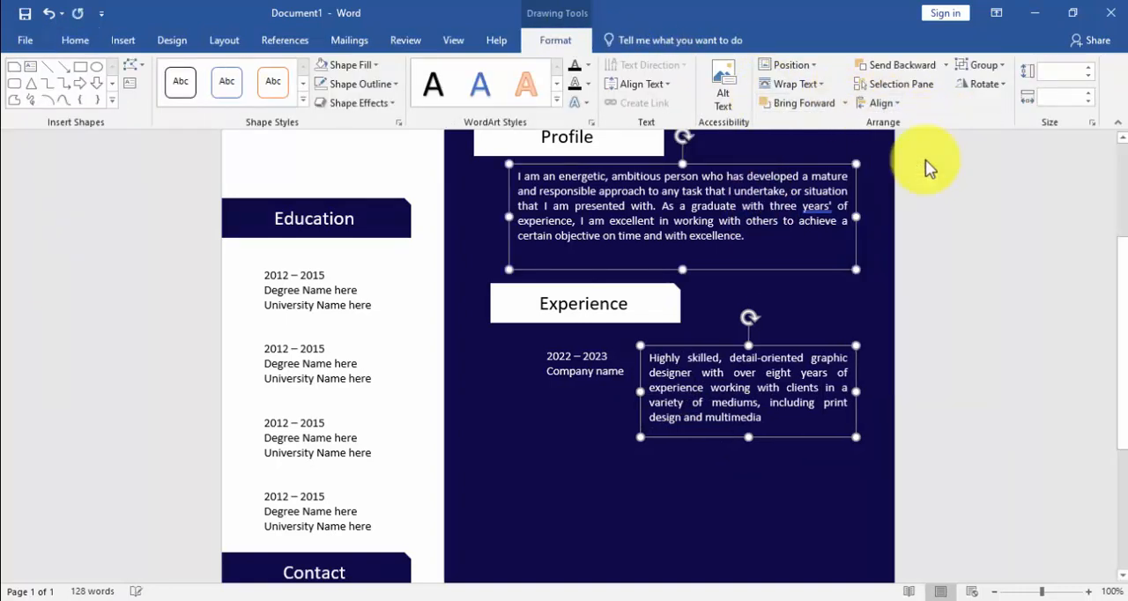
Step: Align the left edges of the "2022 – 2023" text box and the profile paragraph's text box
left_click(605, 370)
left_click(621, 208, "shift")
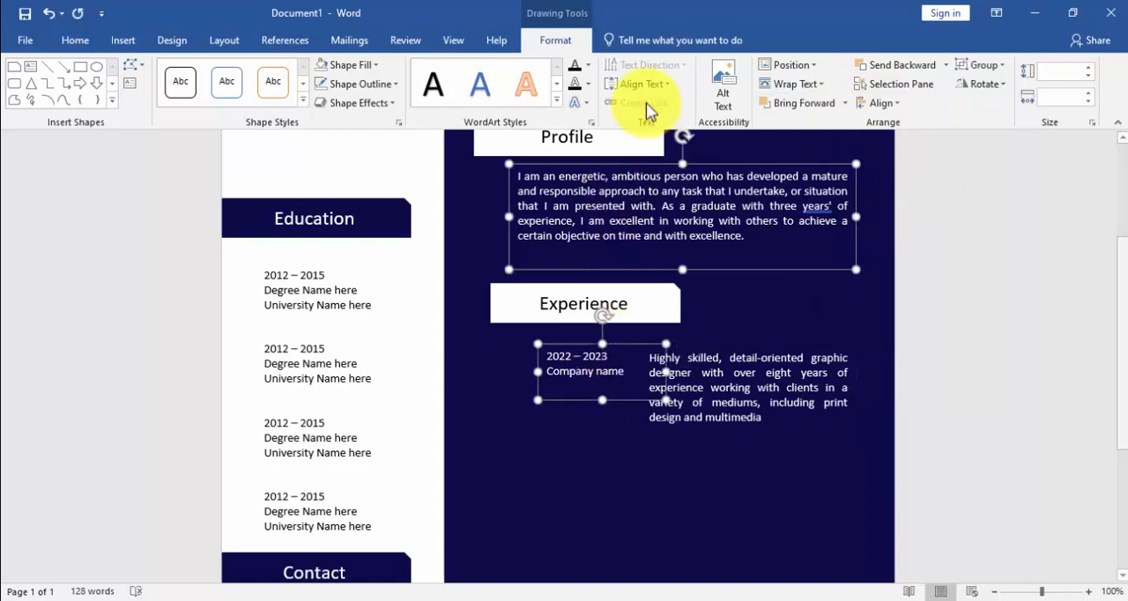
left_click(882, 102)
left_click(908, 131)
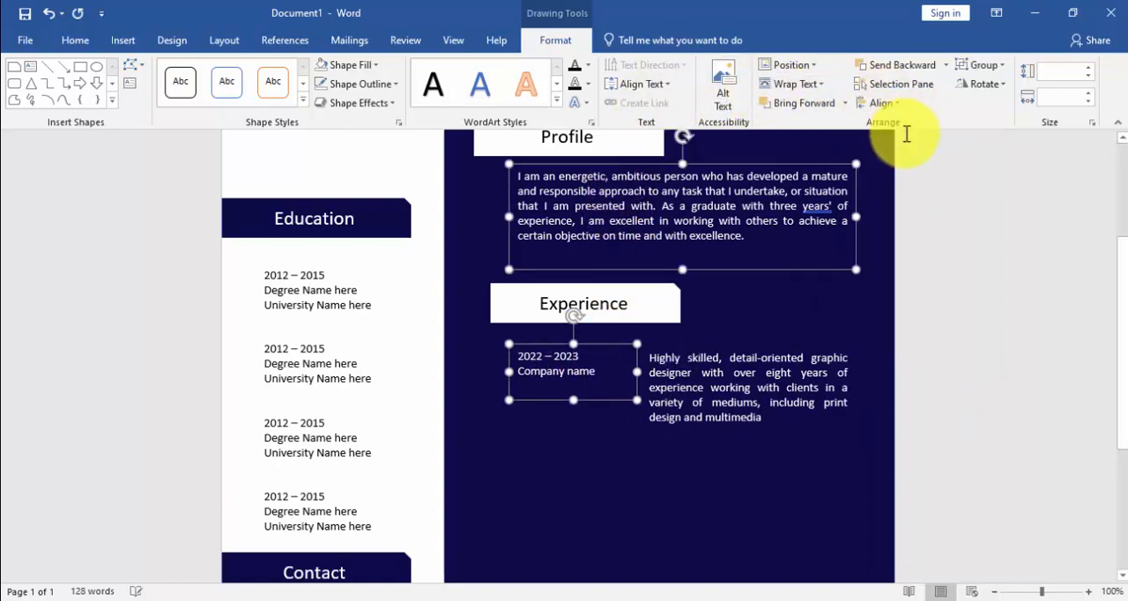
Step: Widen the "Highly skilled" text box to about 2.93" towards the "2022 – 2023" box, and align the tops of both boxes
left_click(744, 379)
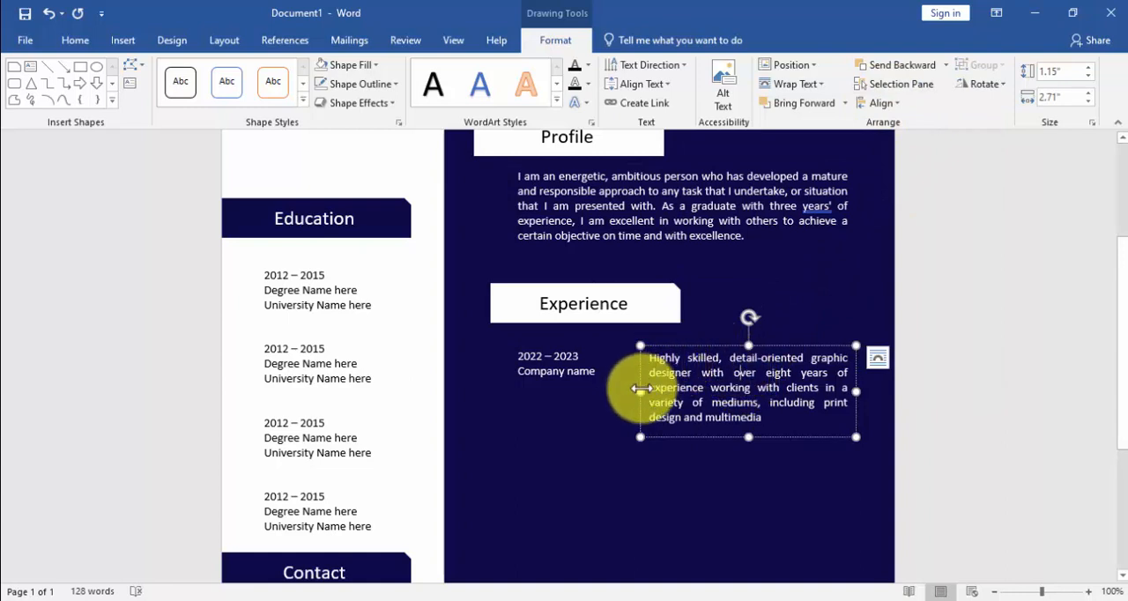
left_click_drag(641, 388, 622, 385)
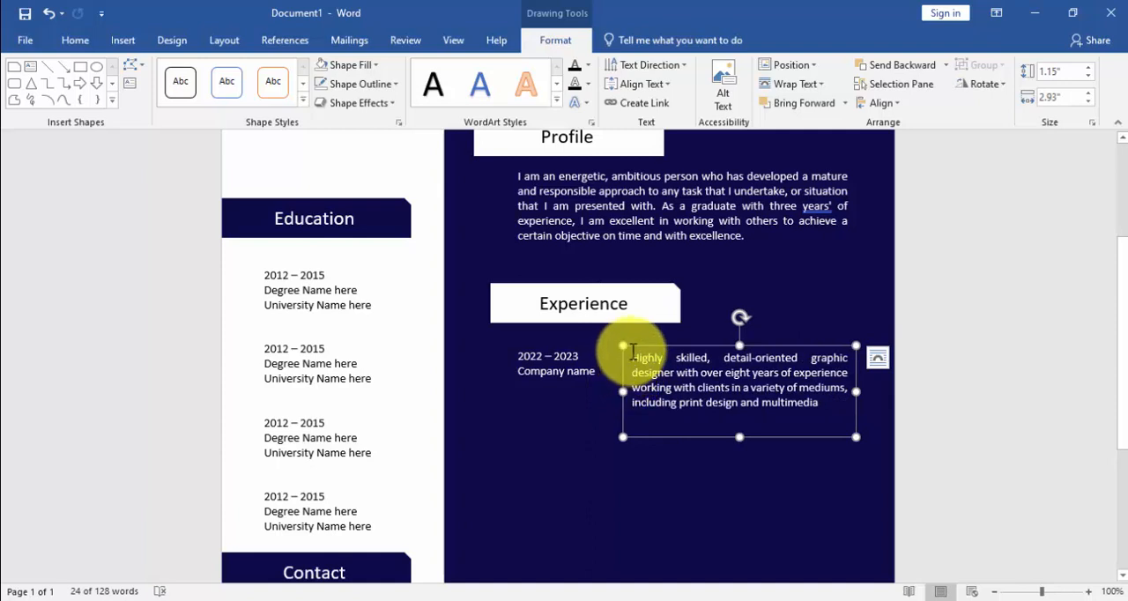
left_click(574, 370, "shift")
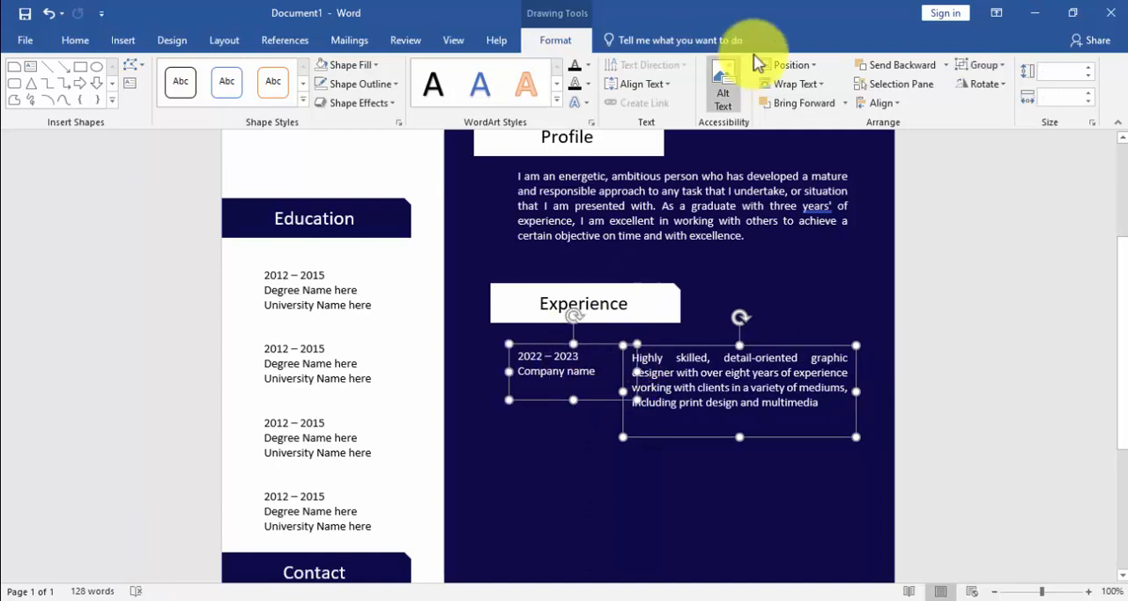
left_click(882, 110)
left_click(907, 187)
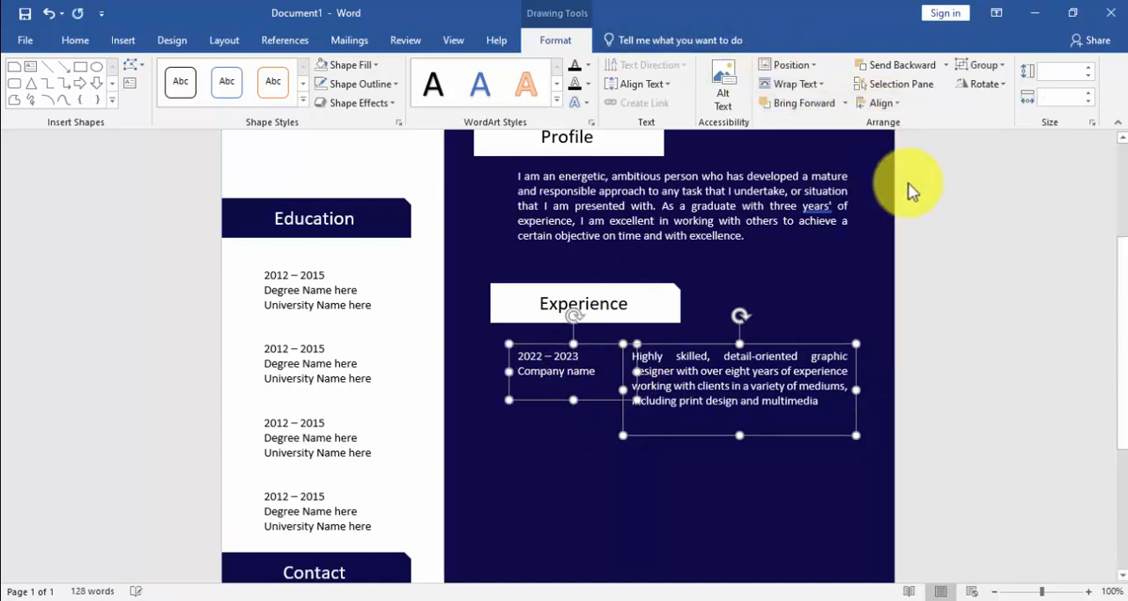
Step: Group the "2022 – 2023" and "Highly skilled" text boxes, and place two copies of the group one below the other under the first entry
left_click(970, 65)
left_click(969, 88)
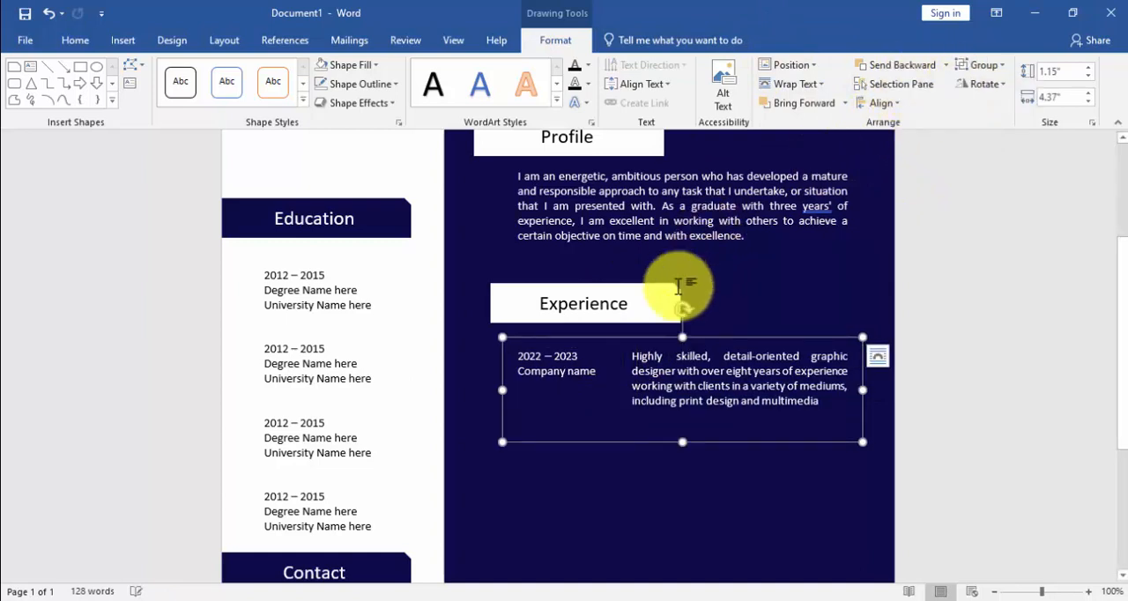
left_click_drag(645, 337, 644, 423)
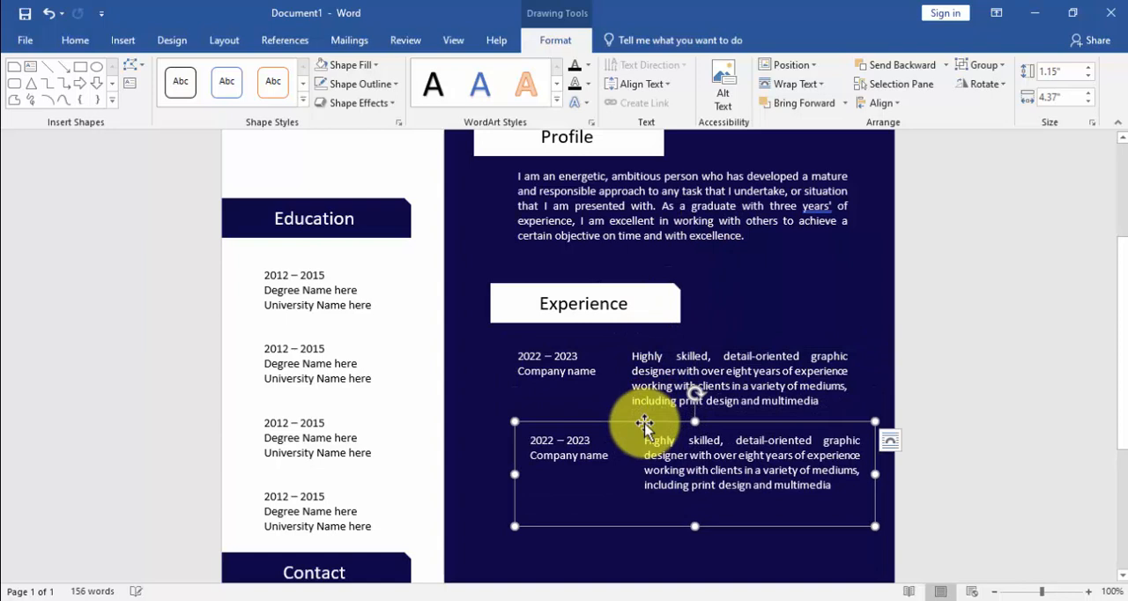
key("ctrl+v")
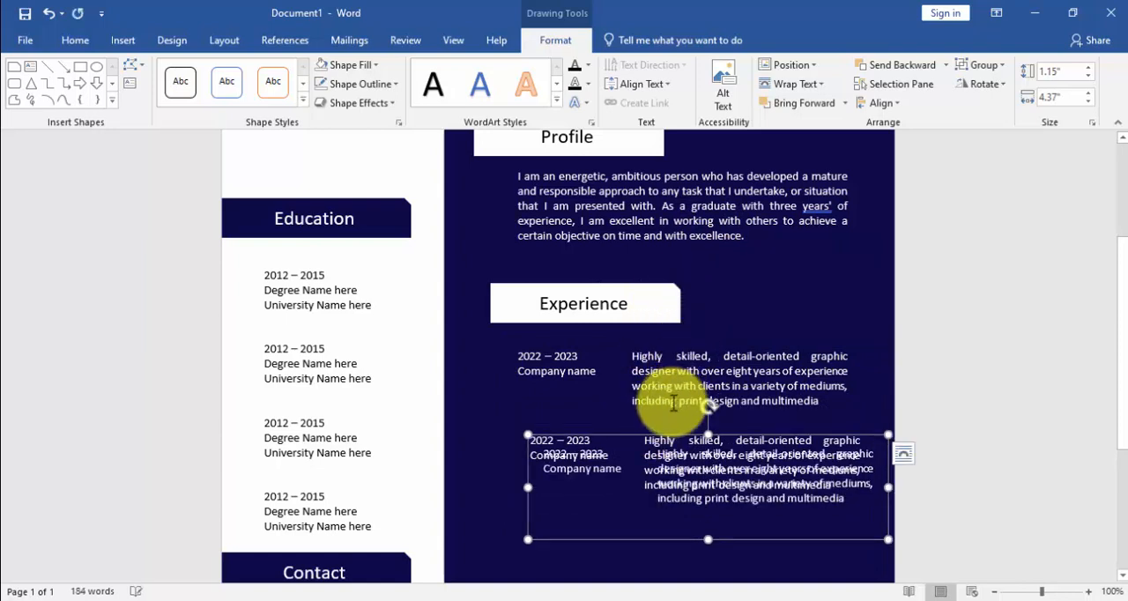
left_click_drag(667, 434, 667, 512)
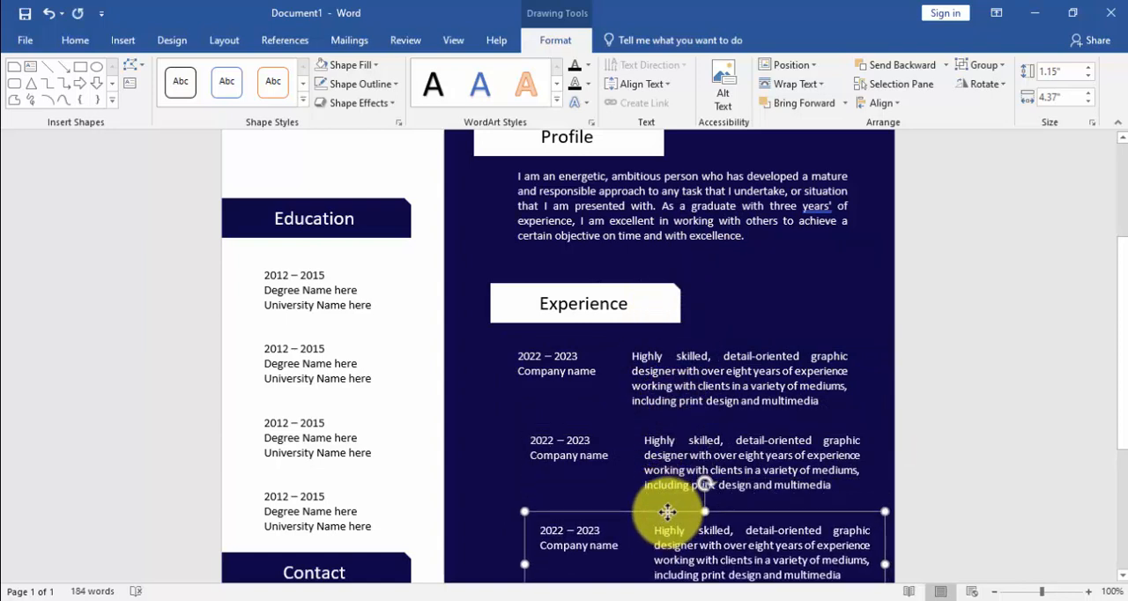
scroll(667, 512, "down", 5)
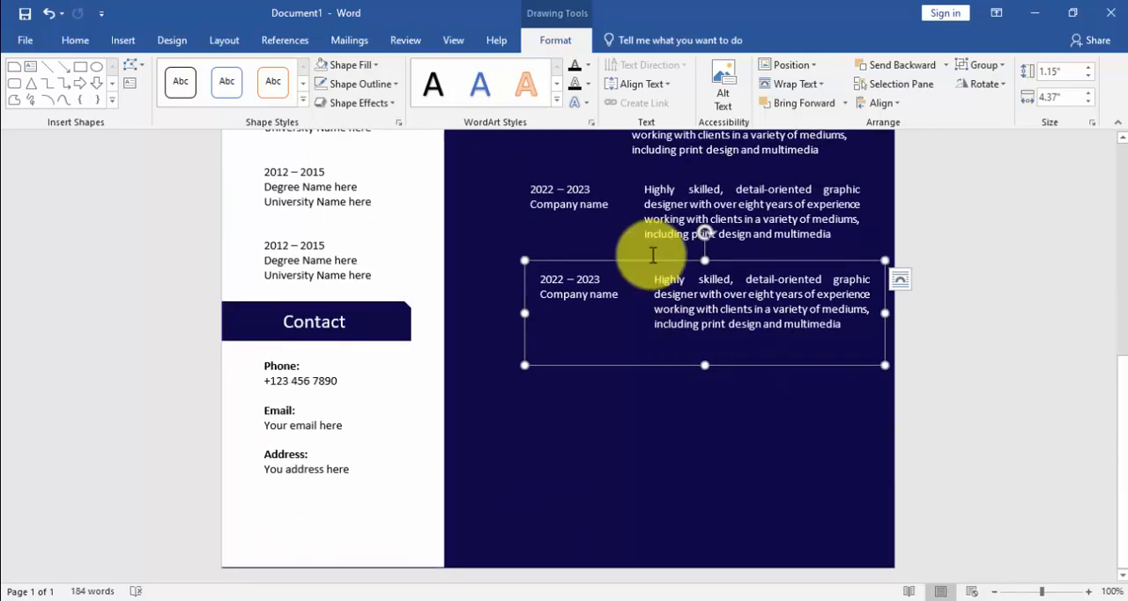
left_click_drag(648, 260, 642, 260)
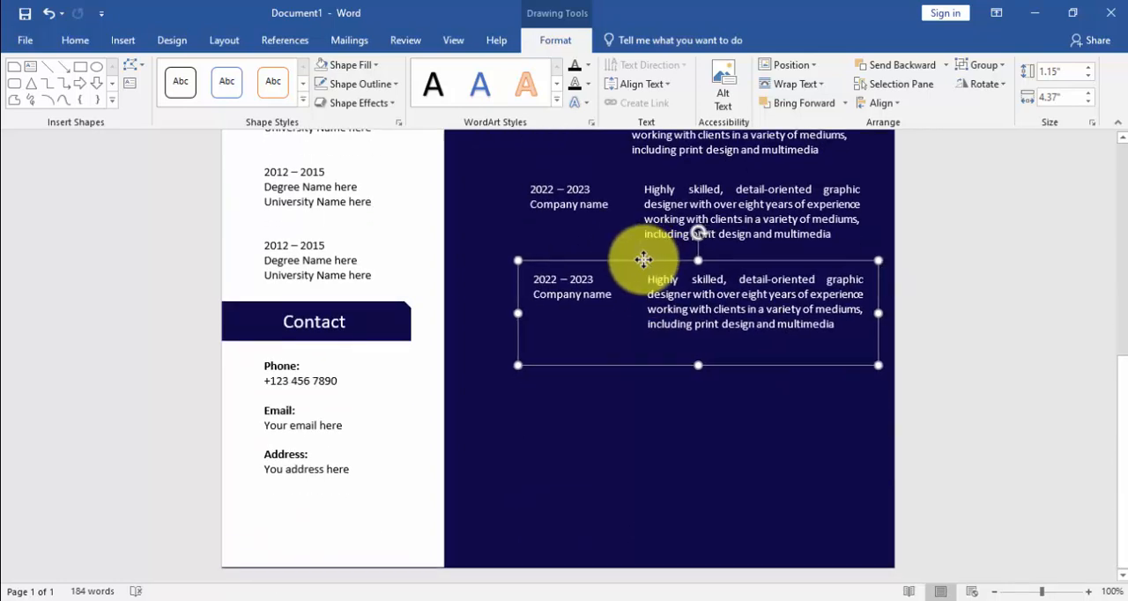
scroll(683, 247, "up", 1)
scroll(691, 246, "up", 2)
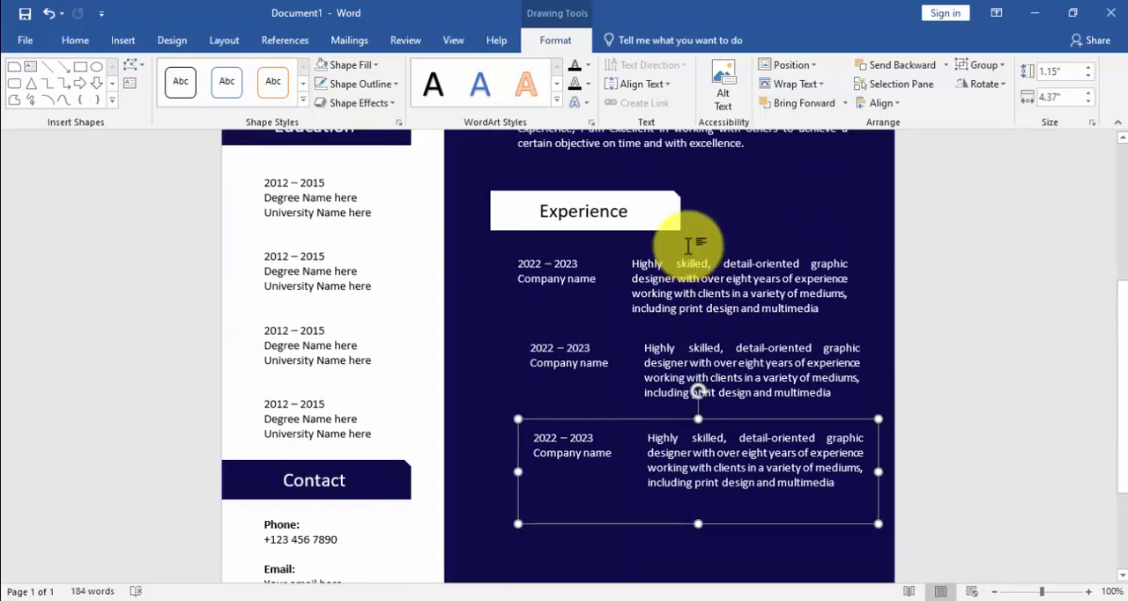
Step: Duplicate the "Experience" heading shape and place the copy below the third experience entry
left_click(596, 194)
key("ctrl+d")
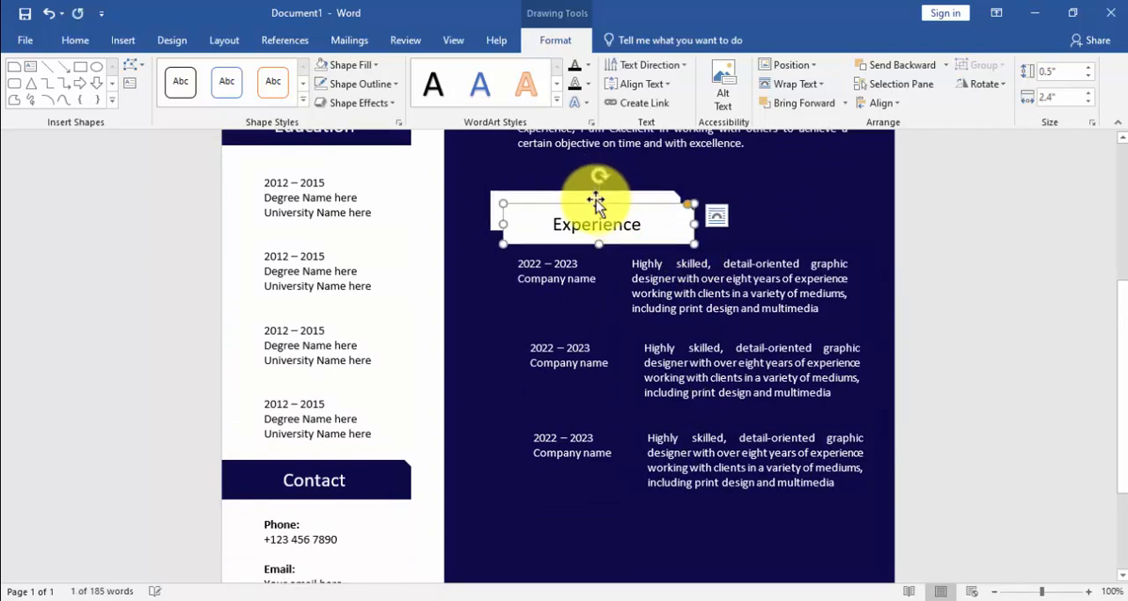
left_click_drag(590, 205, 589, 511)
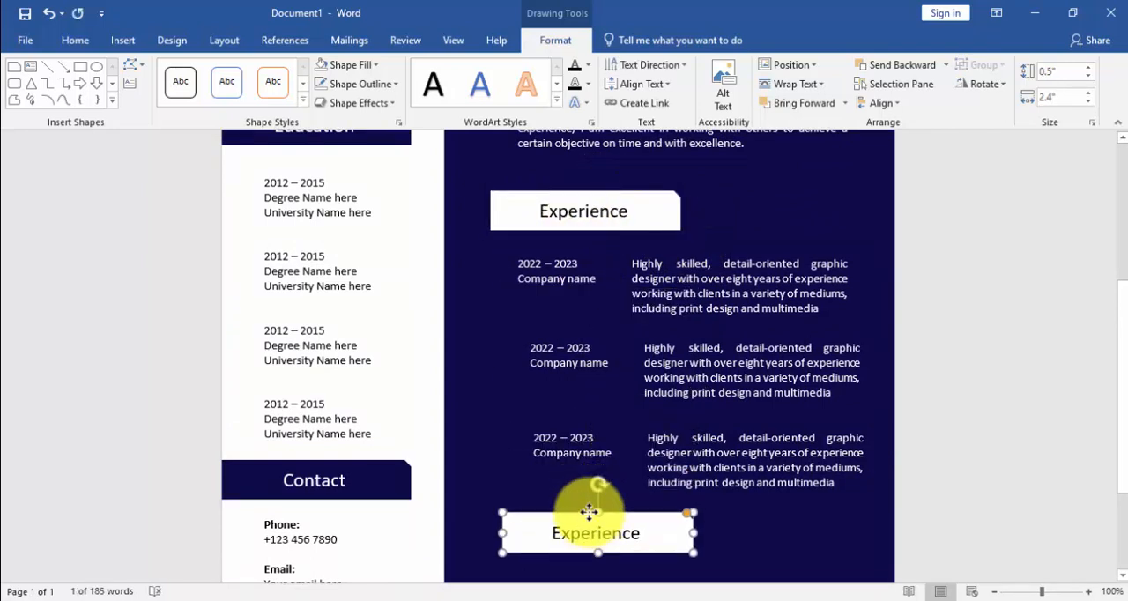
scroll(617, 465, "down", 4)
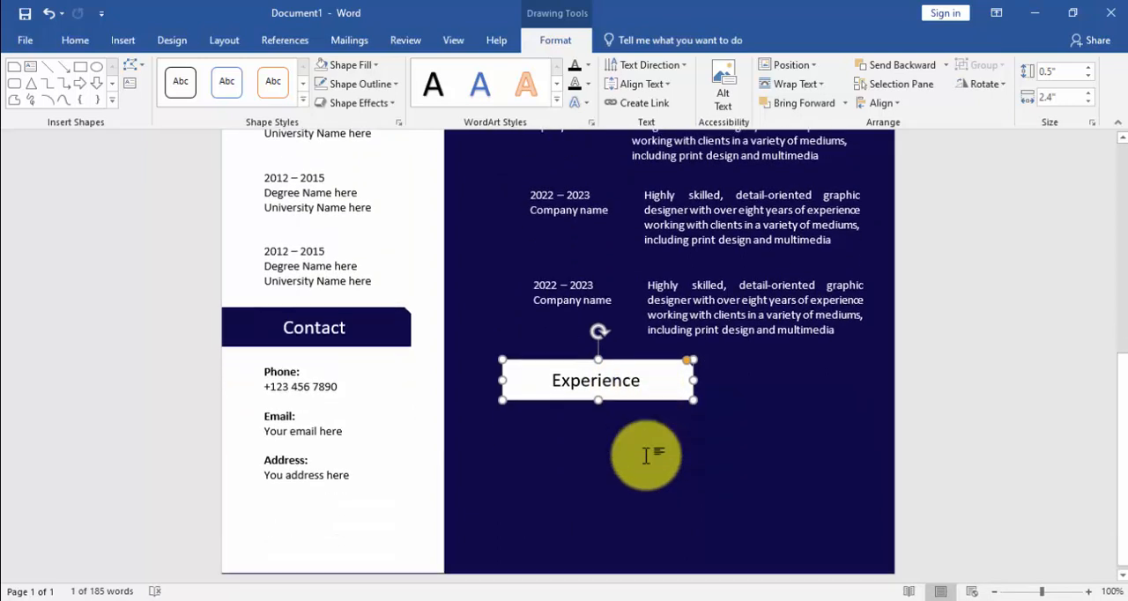
Step: Replace the duplicated heading's text with "Skills" and move the shape slightly further below the last experience entry
left_click(656, 373)
key("BackSpace")
key("BackSpace")
key("BackSpace")
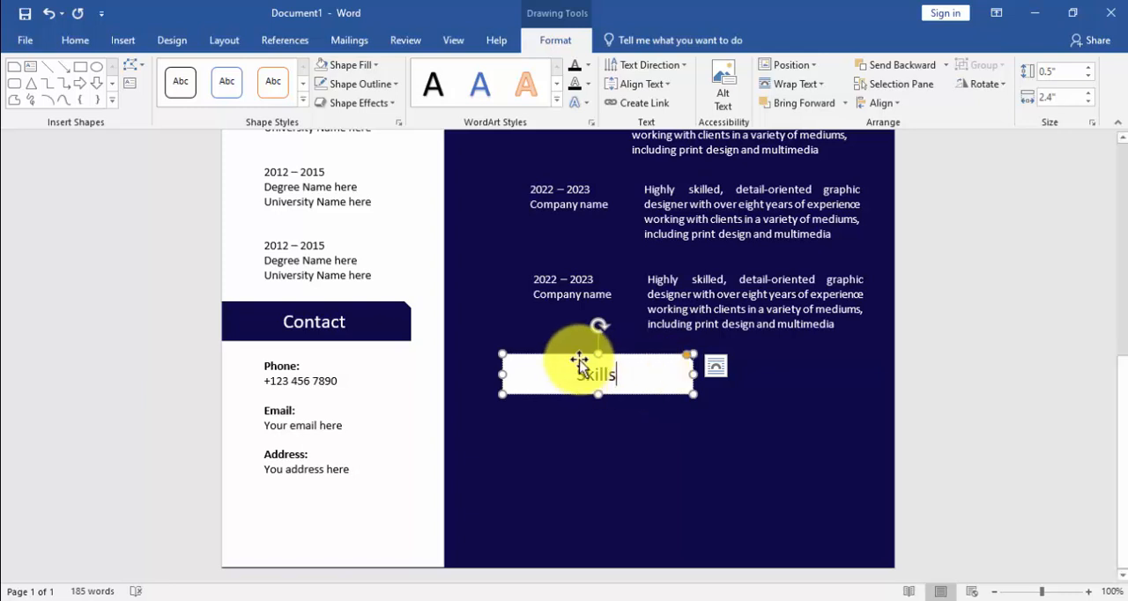
left_click_drag(581, 359, 579, 364)
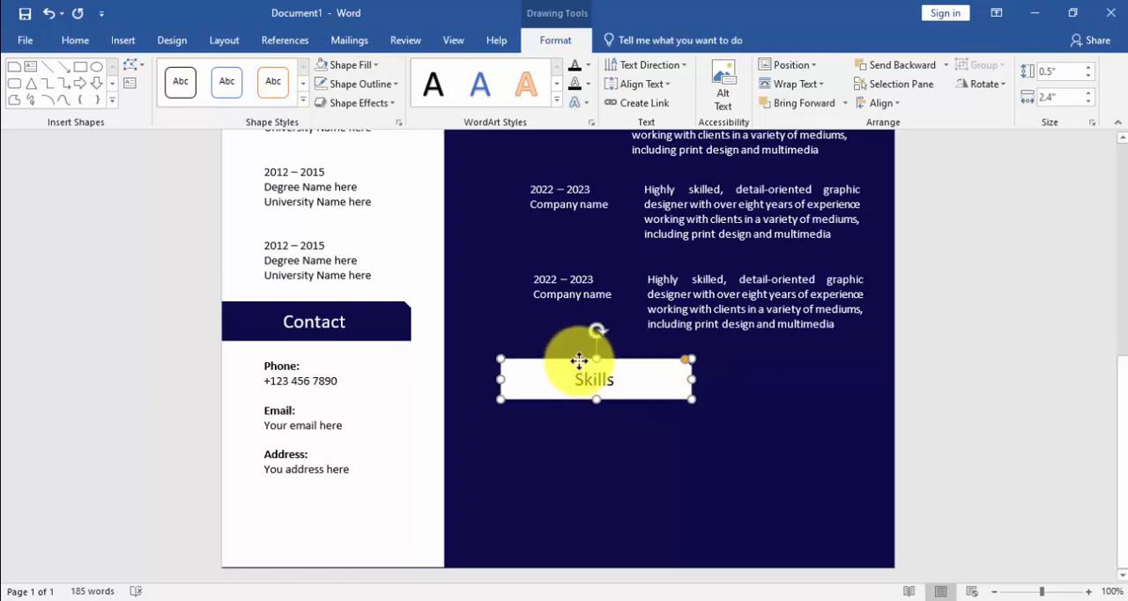
Step: Draw a text box about 1.25" high and 1.76" wide below the "Skills" heading and remove its fill
left_click(123, 42)
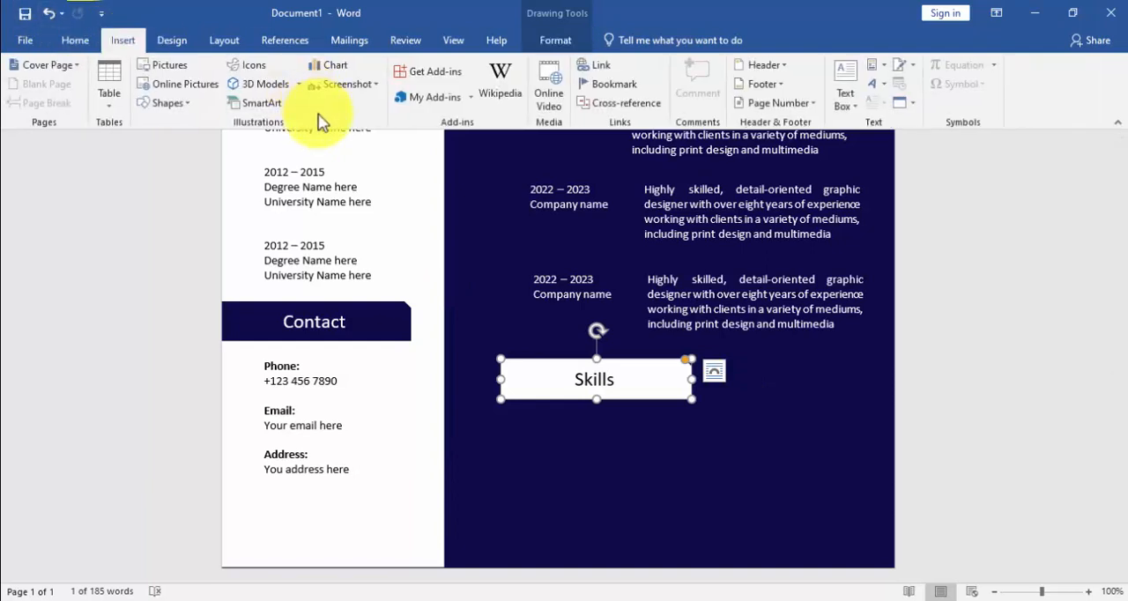
left_click(167, 103)
left_click(168, 148)
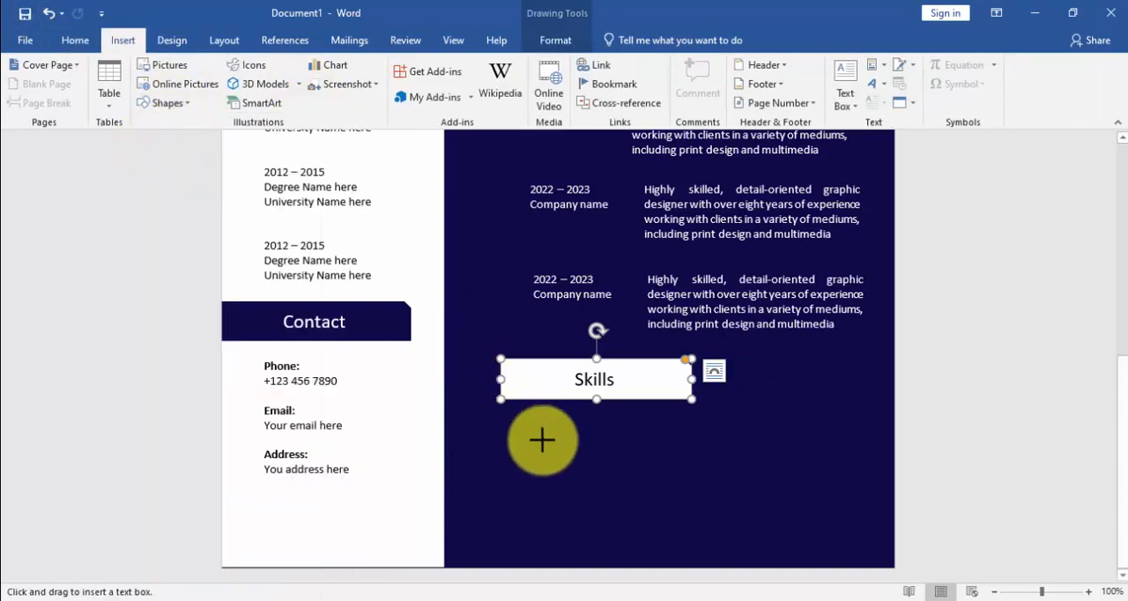
mouse_move(659, 522)
left_mouse_down()
mouse_move(518, 423)
mouse_move(588, 433)
left_mouse_up()
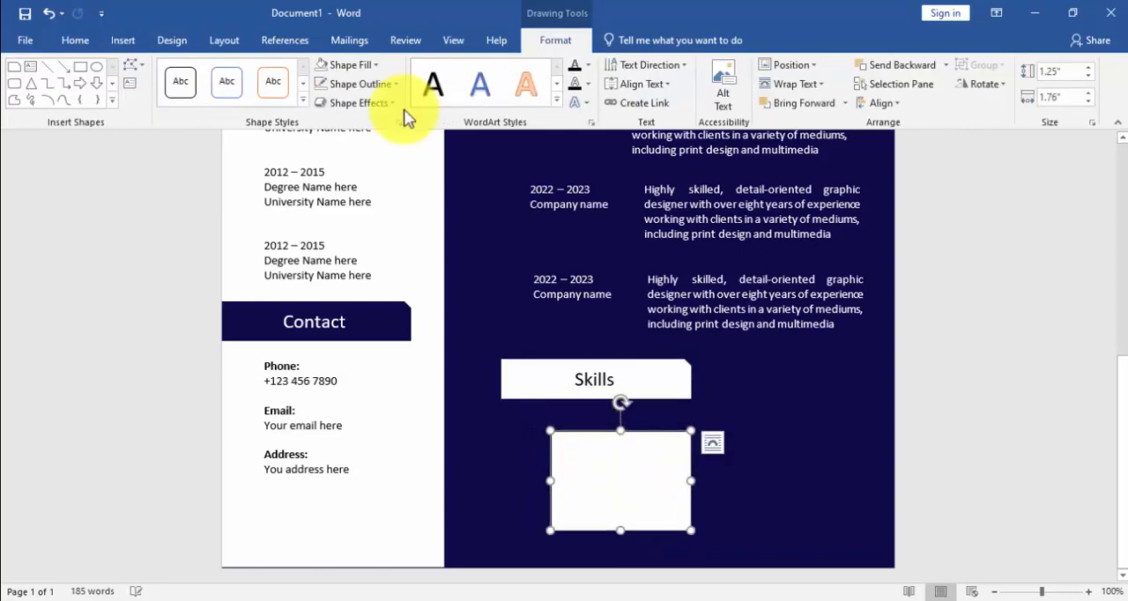
left_click(322, 65)
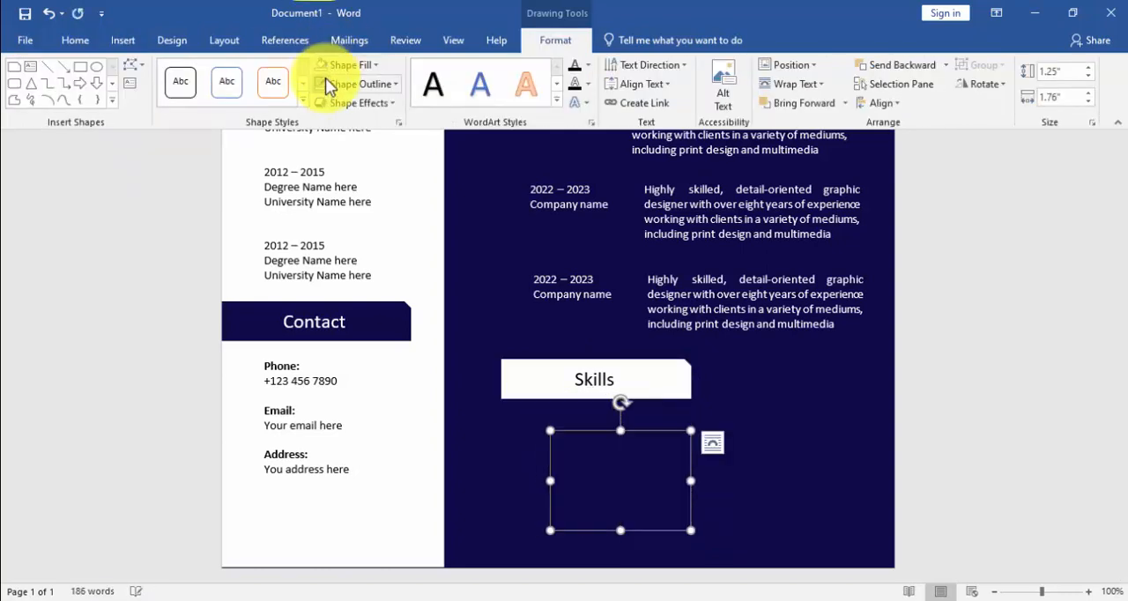
Step: Enter "Your skill" twice in white in the text box under "Skills", leaving blank space between the two lines
left_click(77, 41)
left_click(624, 455)
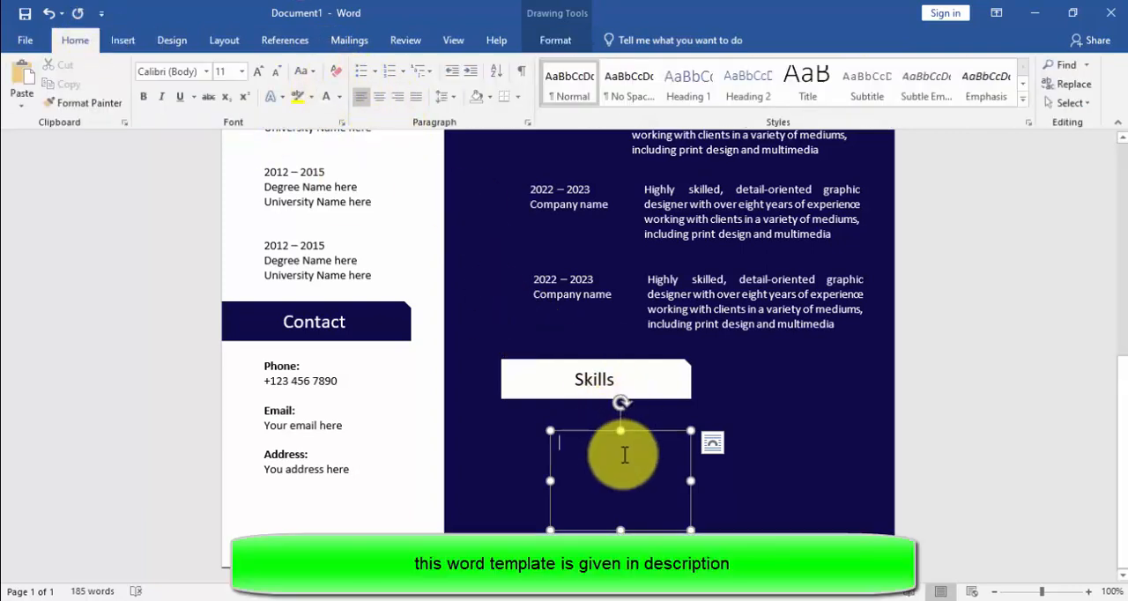
type("y")
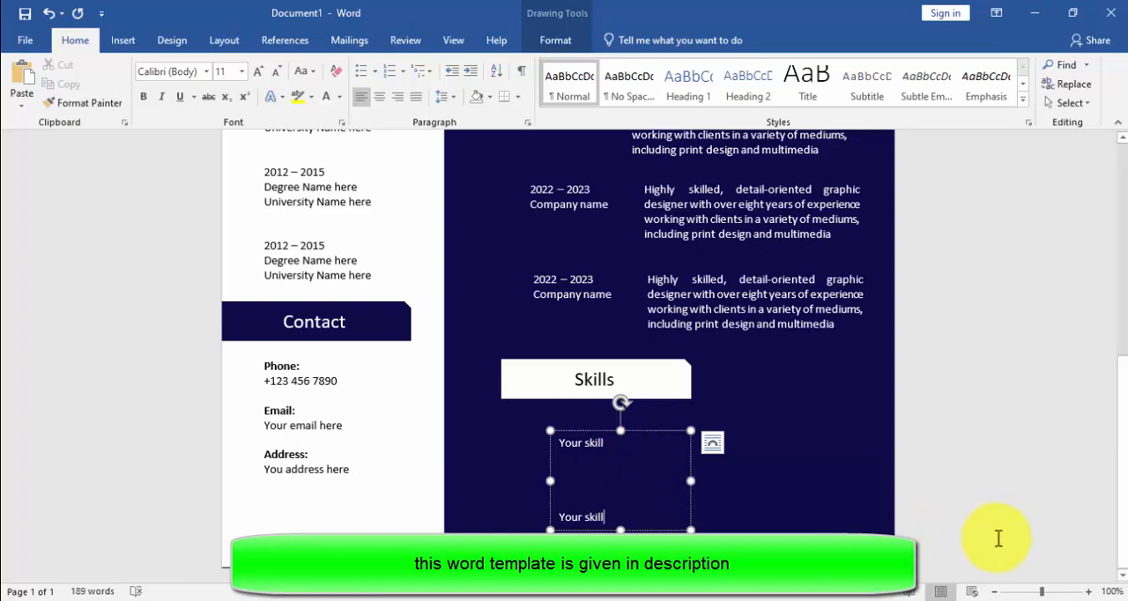
Step: Draw a horizontal line about 1" long directly beneath the first "Your skill" text
left_click_drag(1041, 591, 1049, 590)
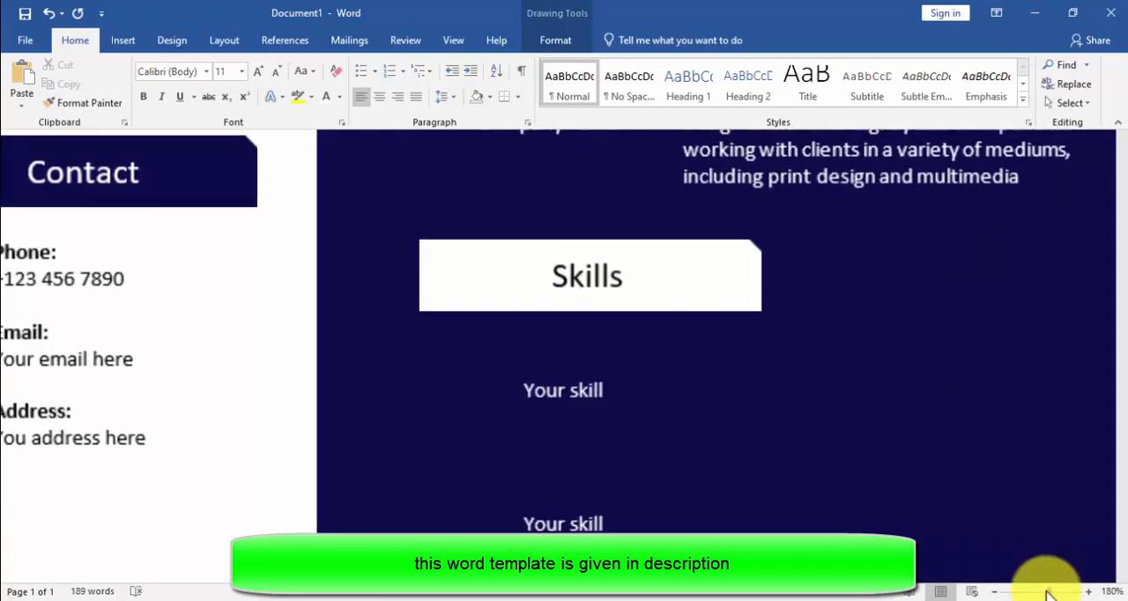
left_click(125, 42)
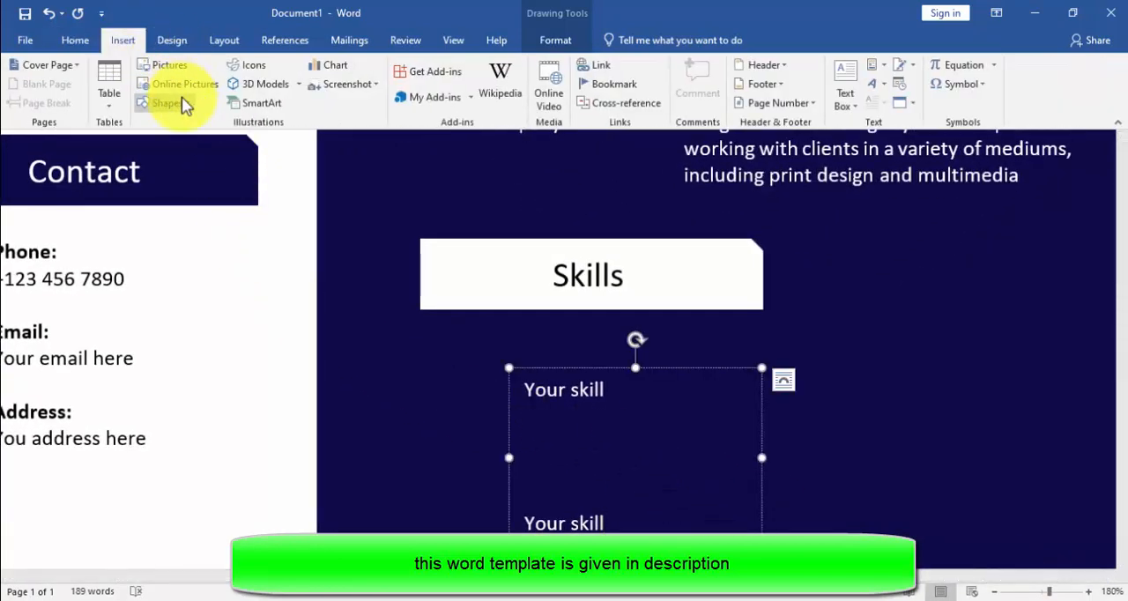
left_click(173, 103)
left_click(178, 107)
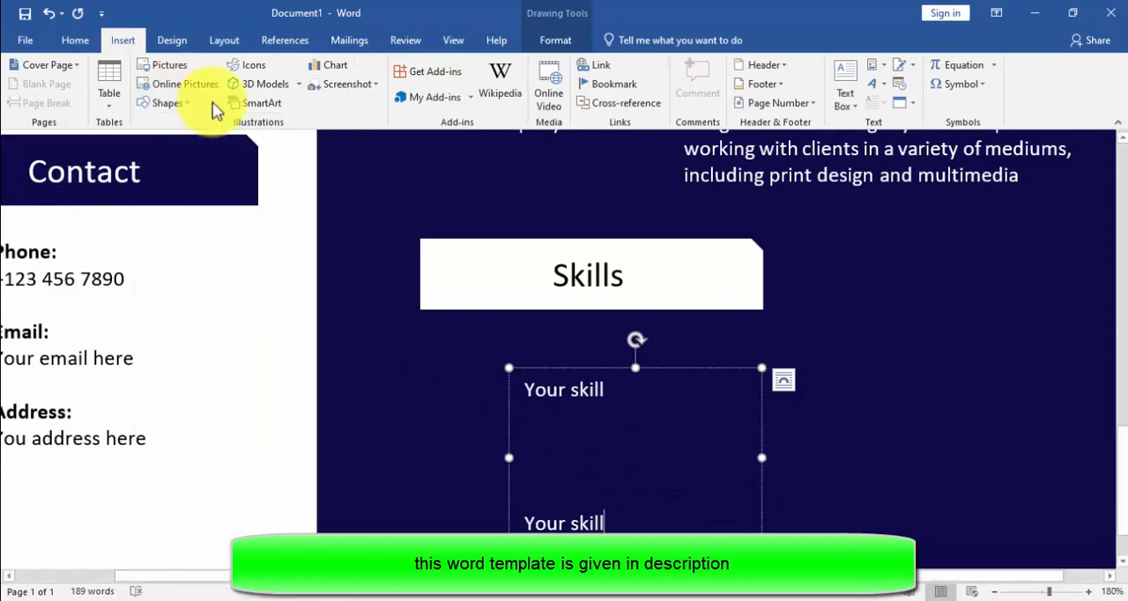
left_click(178, 98)
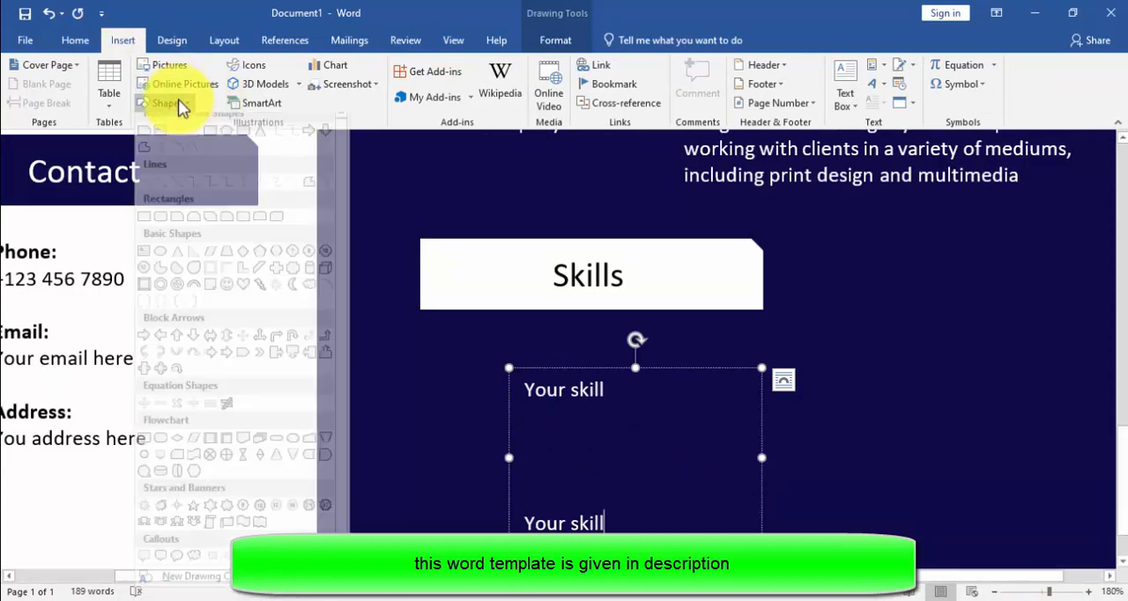
left_click(178, 129)
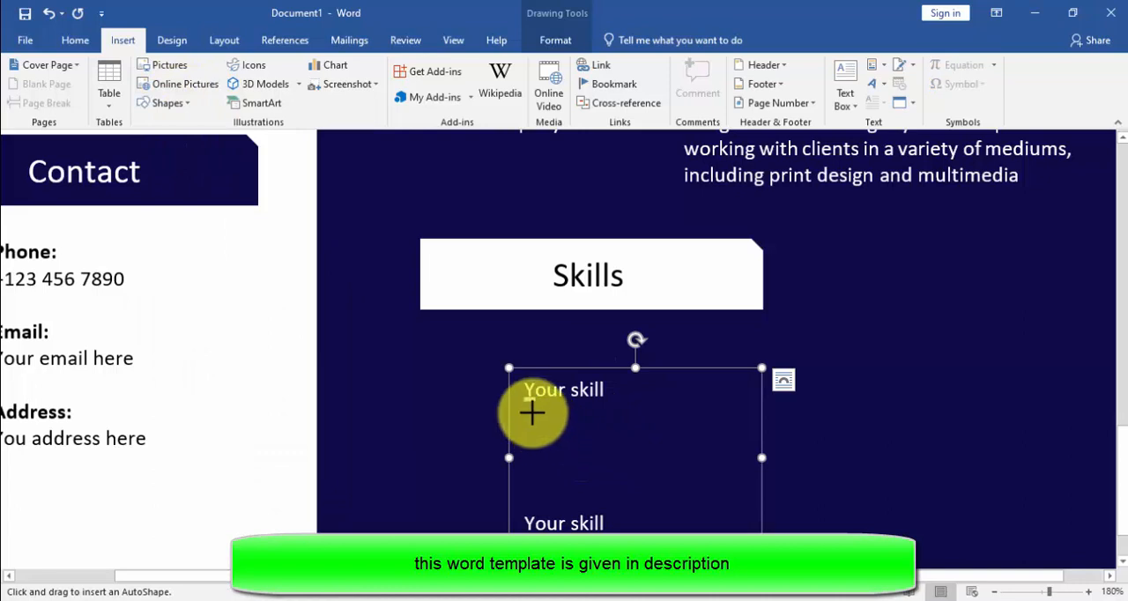
left_click_drag(529, 412, 715, 414)
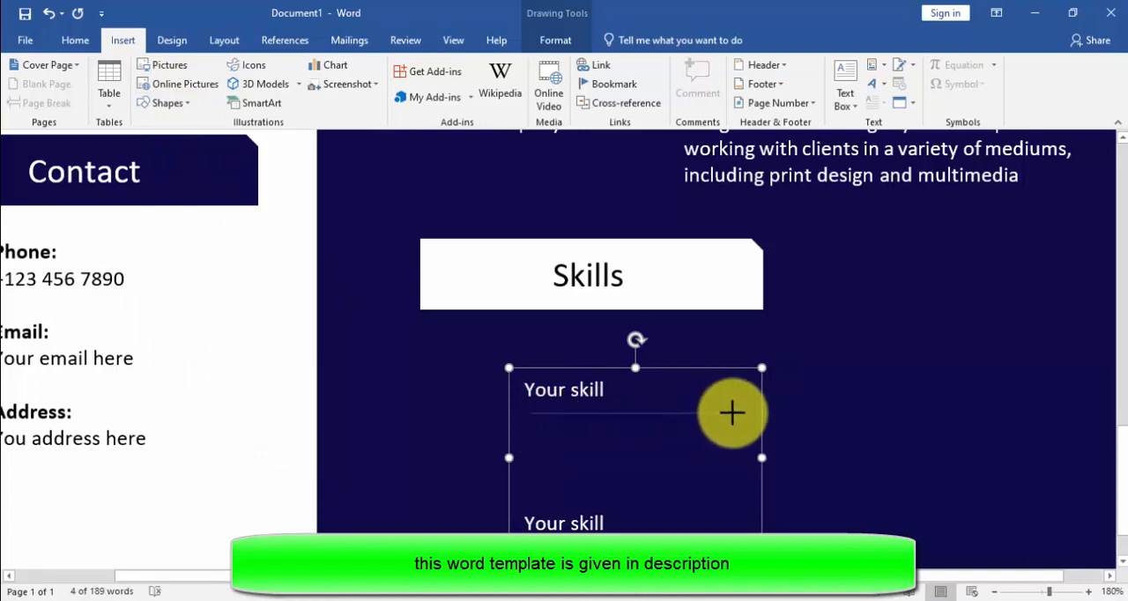
left_click_drag(732, 412, 732, 413)
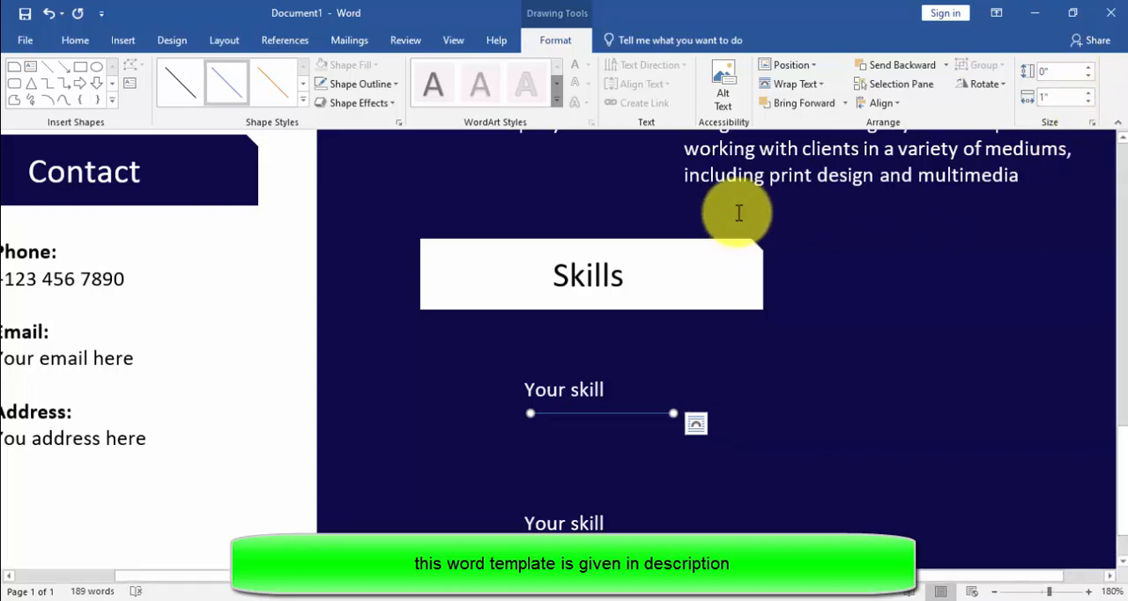
Step: Set the line's weight to 2¼ pt and colour it dark grey
left_click(357, 85)
mouse_move(356, 307)
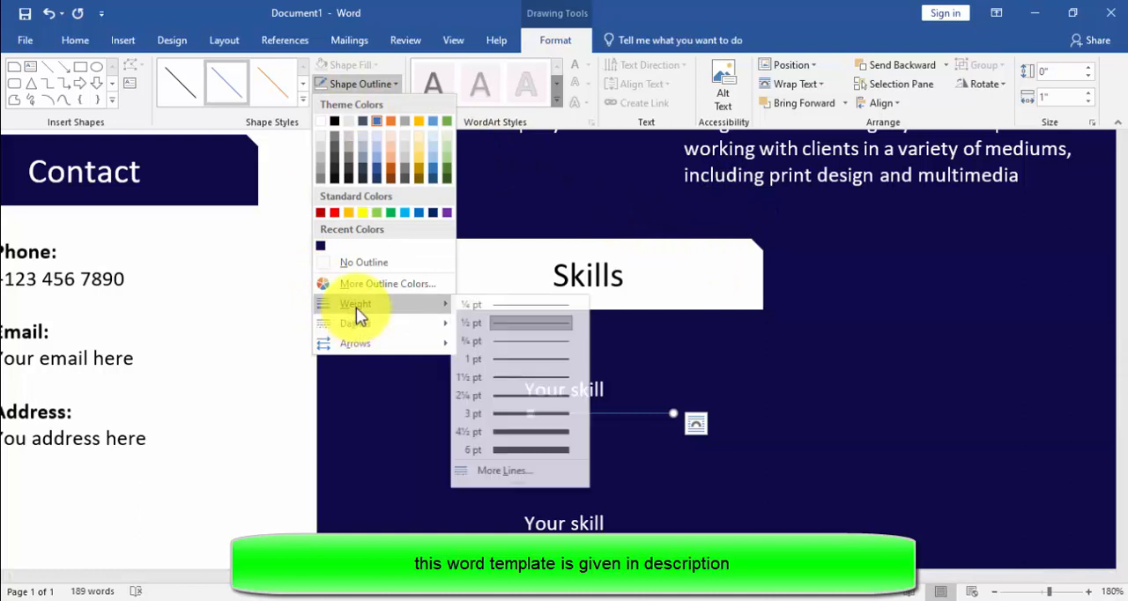
left_click(539, 396)
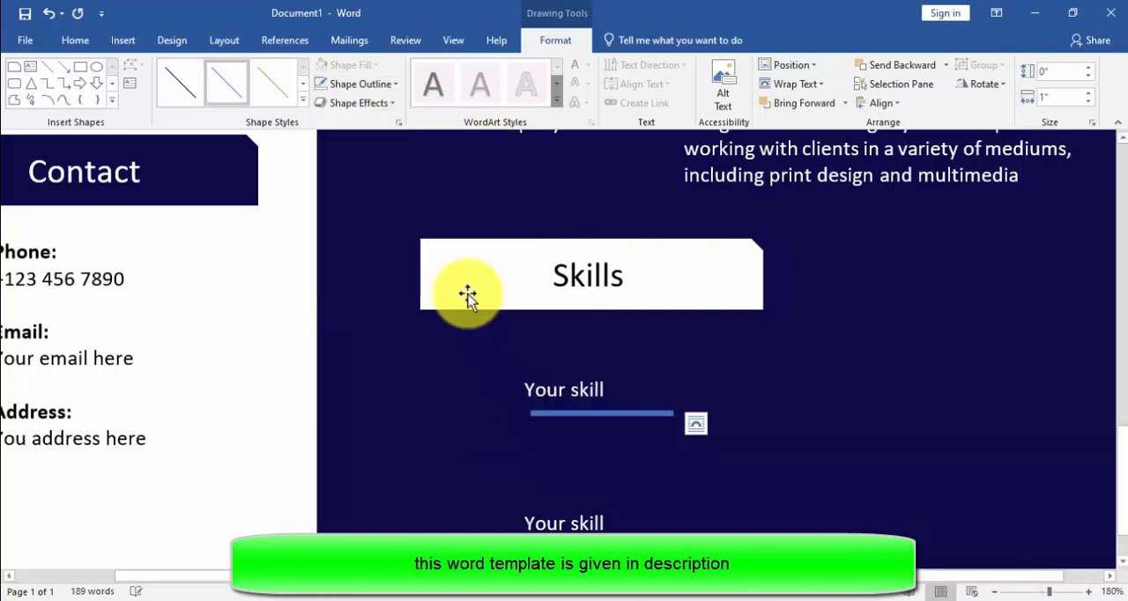
left_click(352, 87)
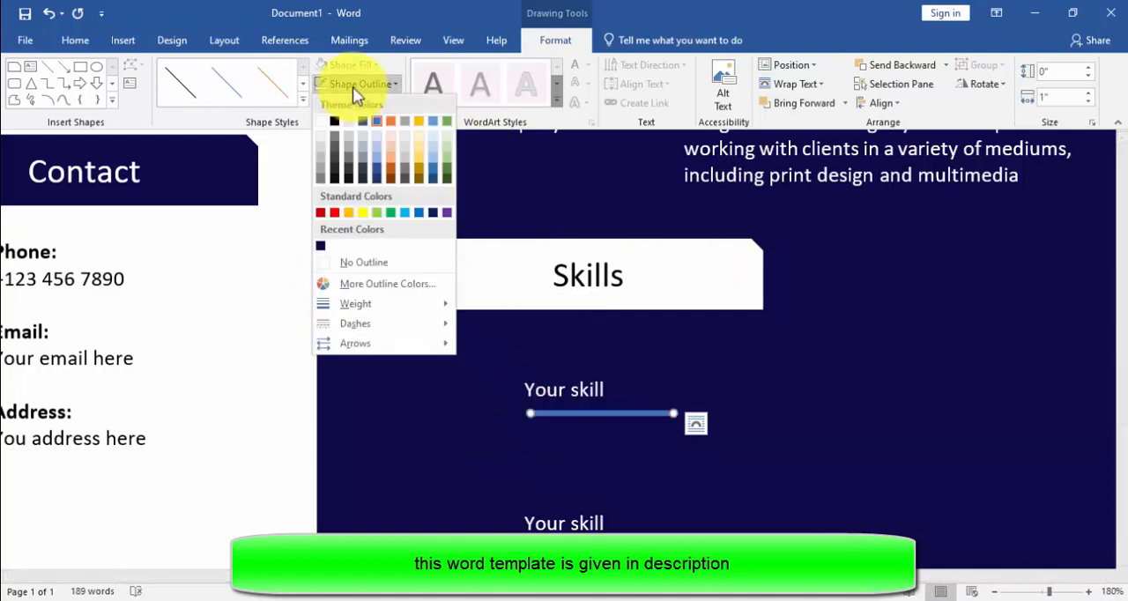
left_click(332, 158)
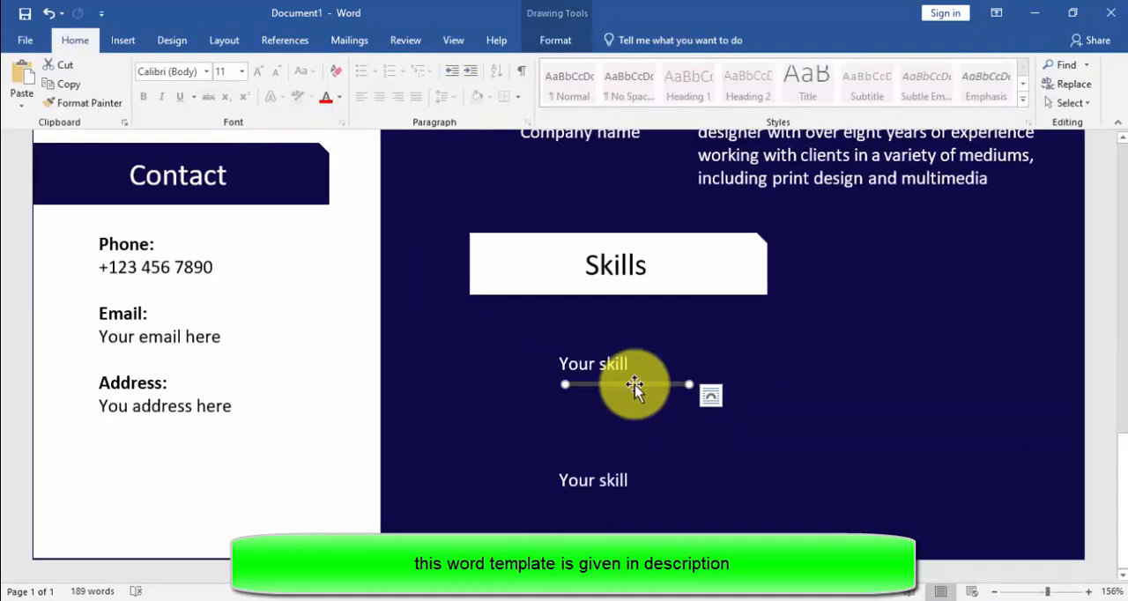
Step: Duplicate the dark grey line and align both lines left and top so they overlap exactly
left_click_drag(635, 385, 635, 405)
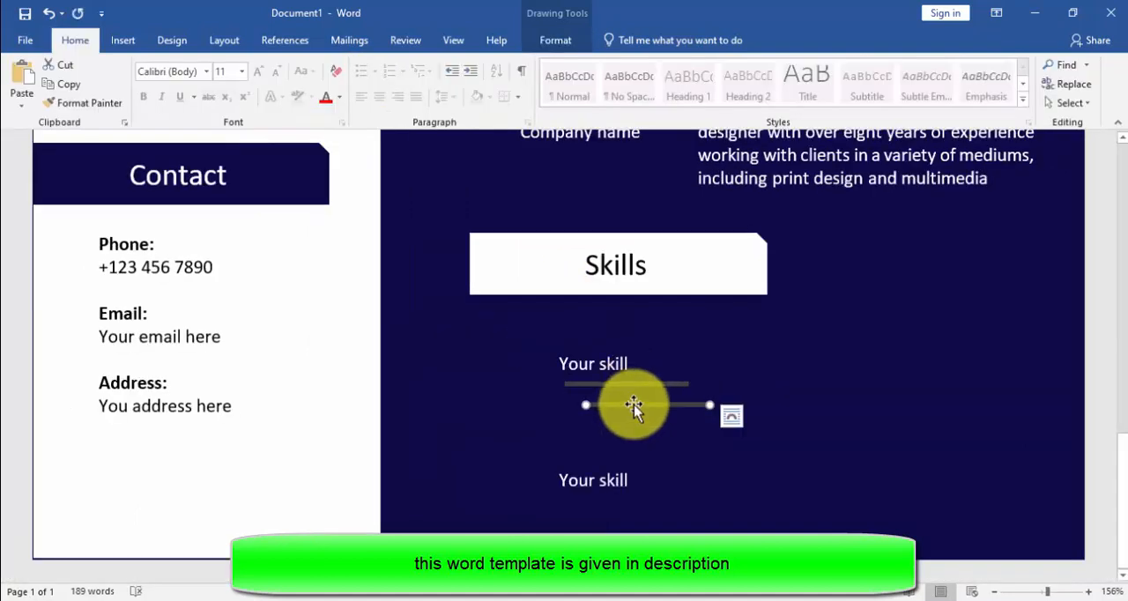
left_click(630, 384, "ctrl")
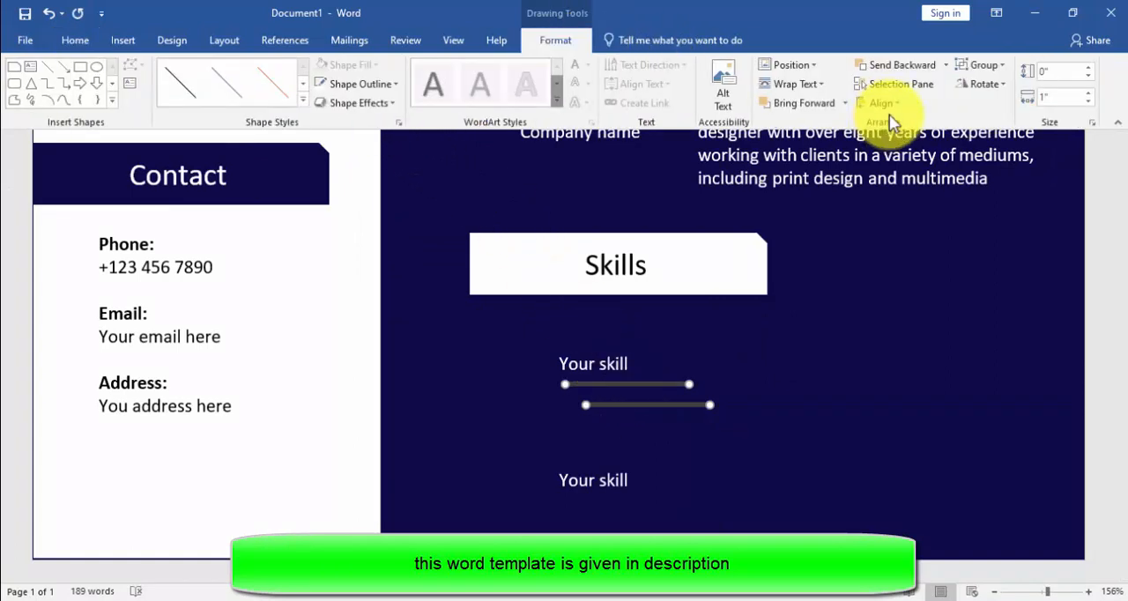
left_click(884, 104)
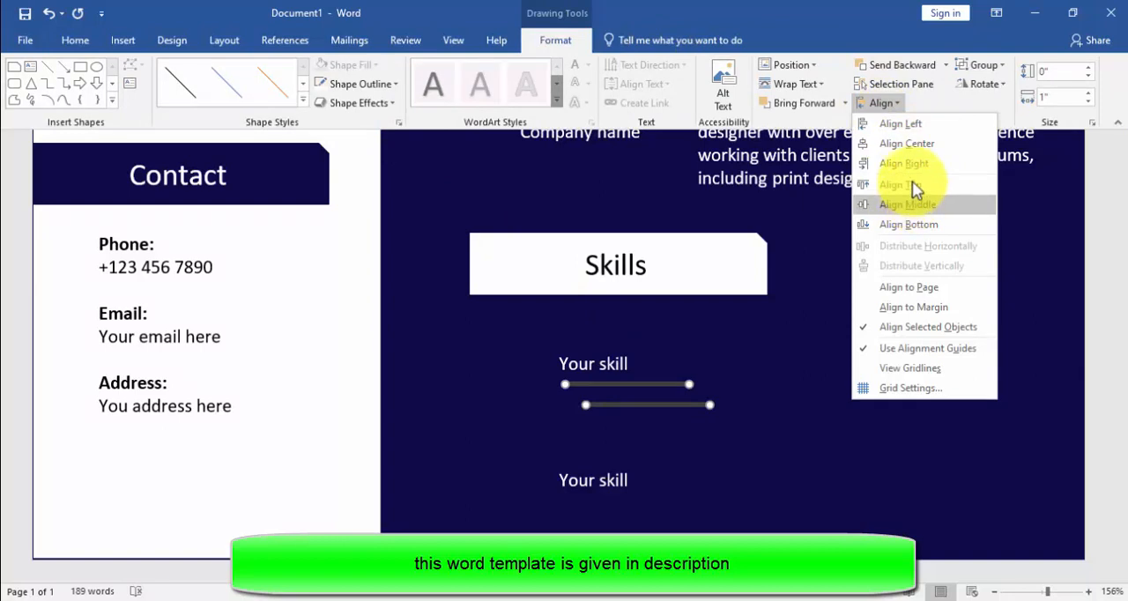
left_click(903, 125)
left_click(879, 106)
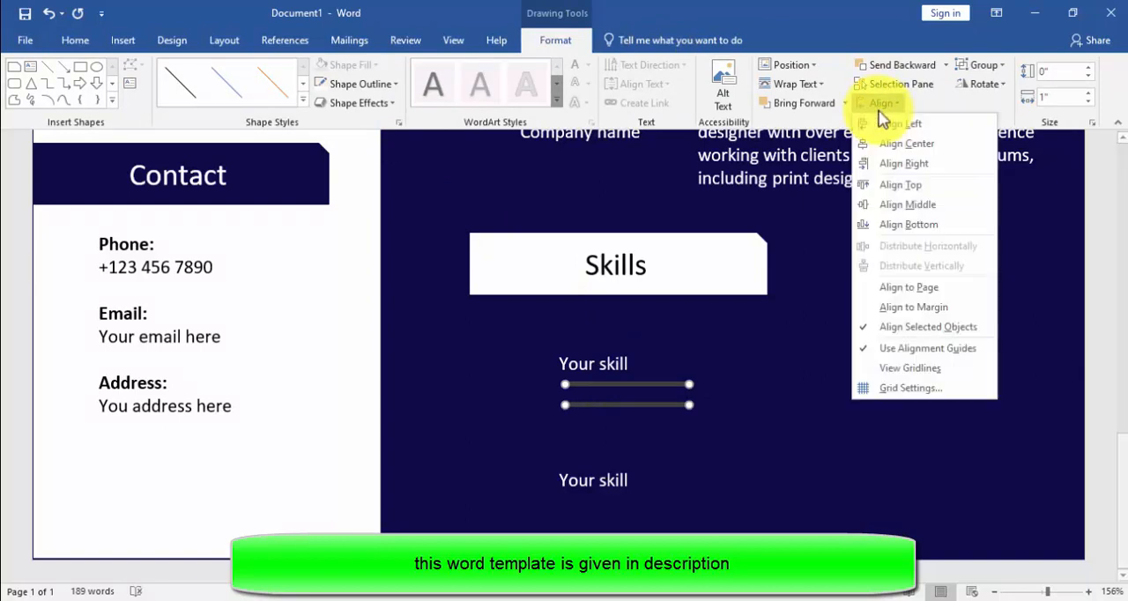
left_click(908, 183)
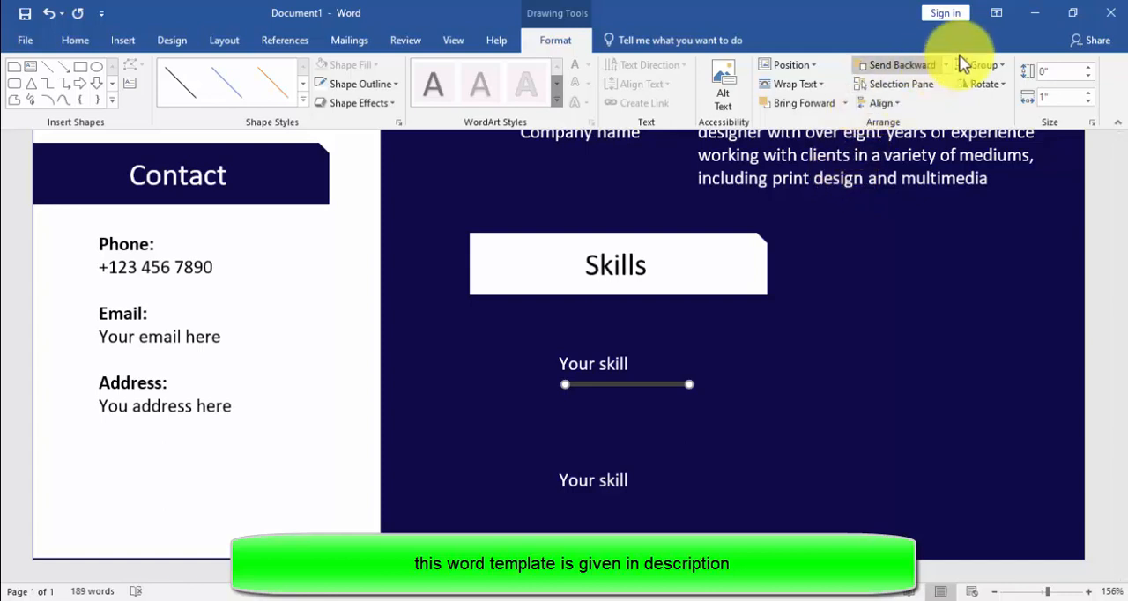
Step: Group the two overlapping lines, and make the front line white and shorter than the grey one behind it
left_click(980, 65)
left_click(991, 86)
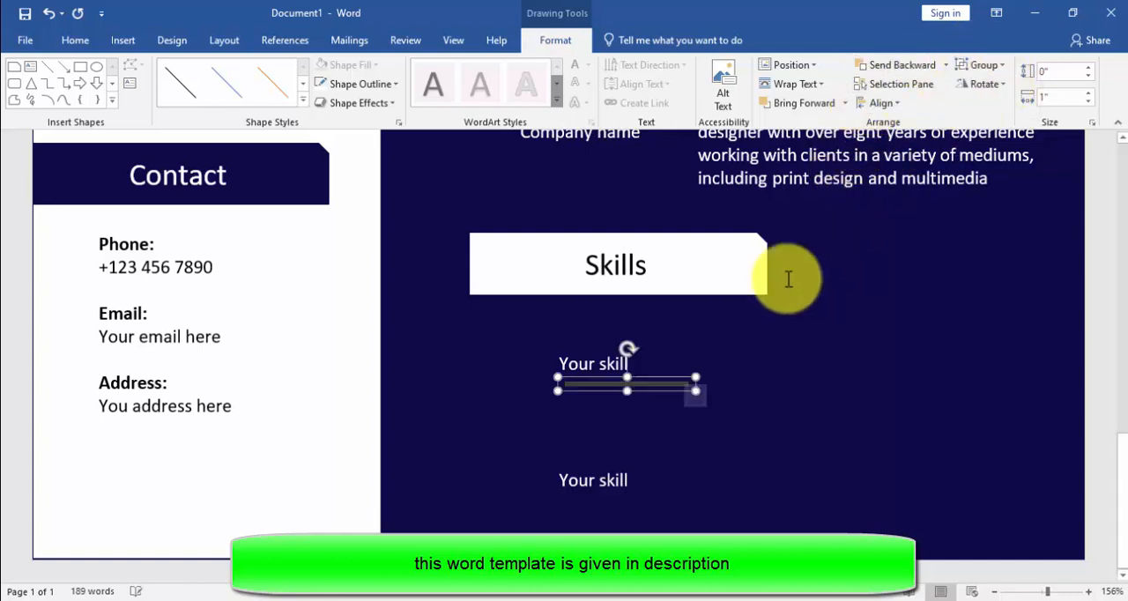
left_click(659, 381)
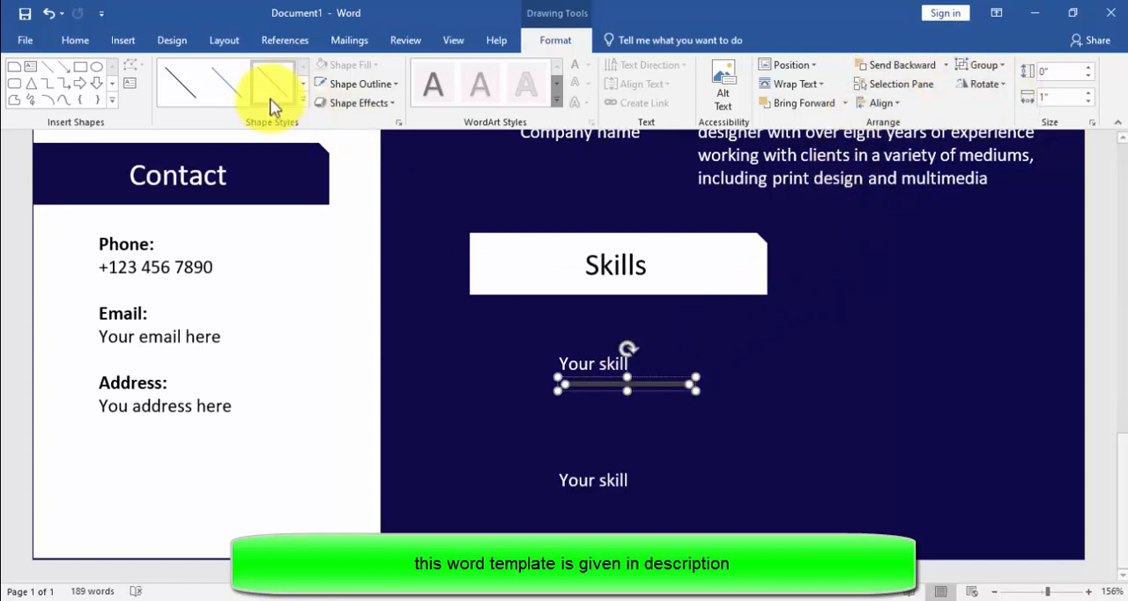
left_click(338, 84)
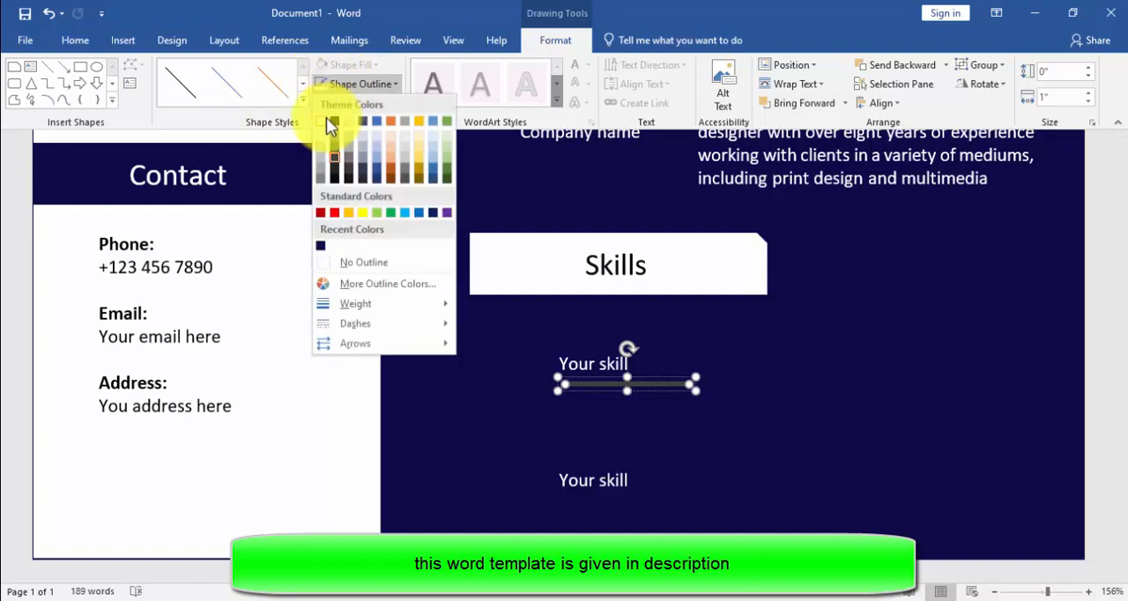
left_click(326, 120)
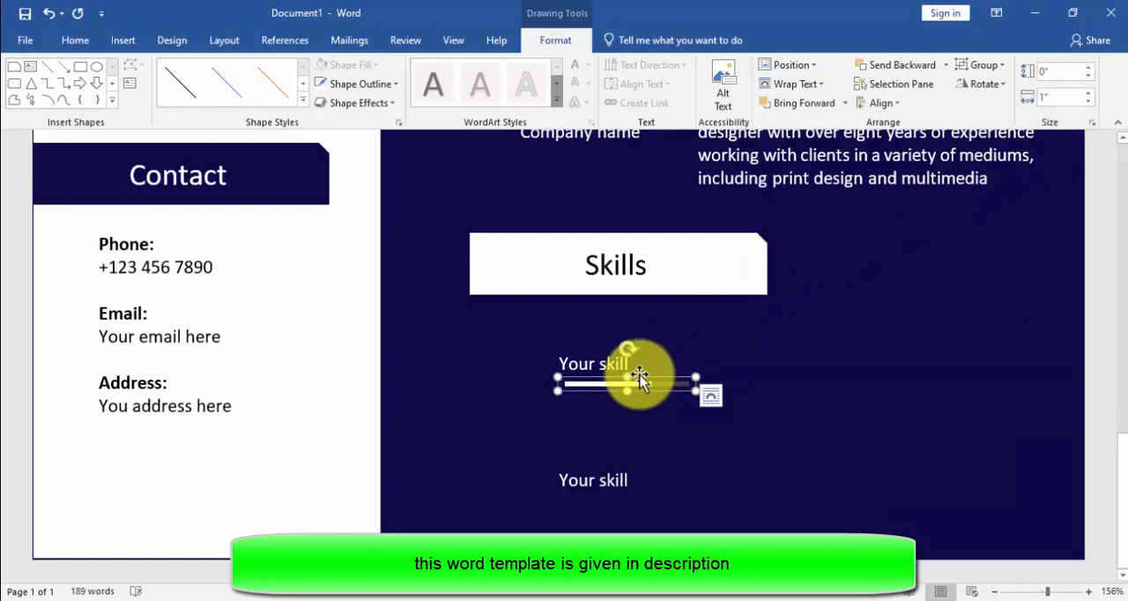
Step: Duplicate the grouped skill bar and place the copy beneath the second "Your skill" text
key("ctrl+c")
key("ctrl+v")
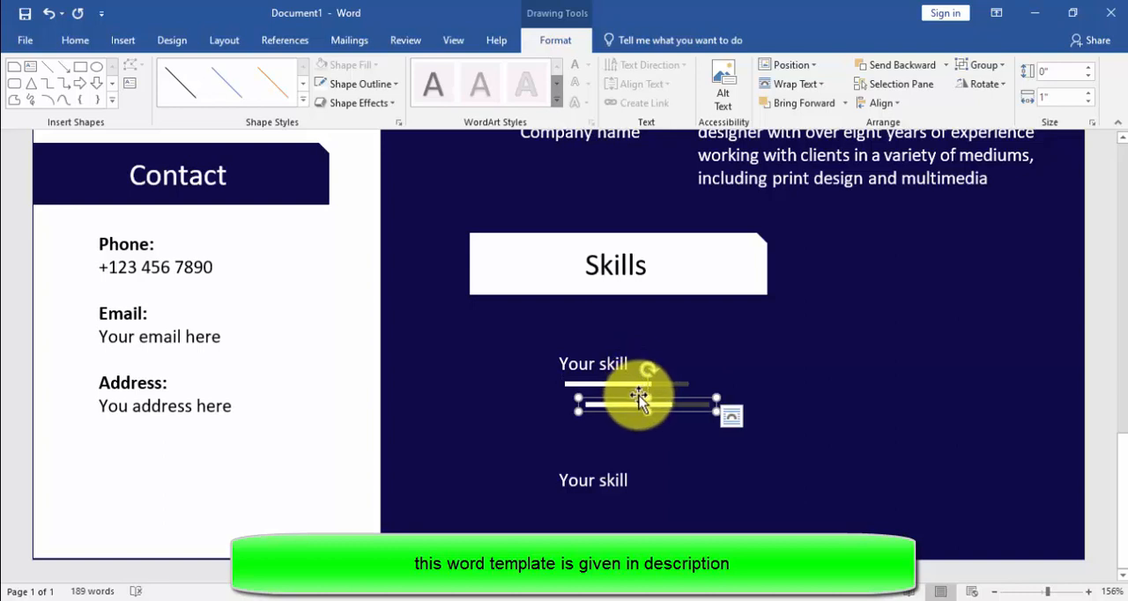
left_click_drag(639, 402, 614, 500)
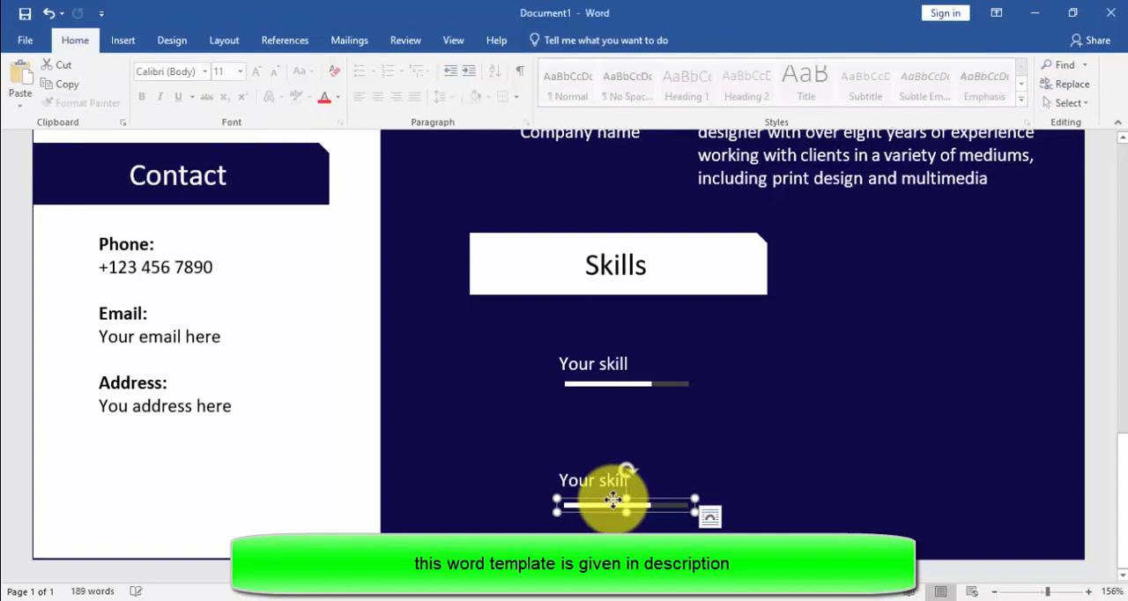
Step: Align the left edges of the two skill bars under the "Skills" heading
left_click(621, 384, "shift")
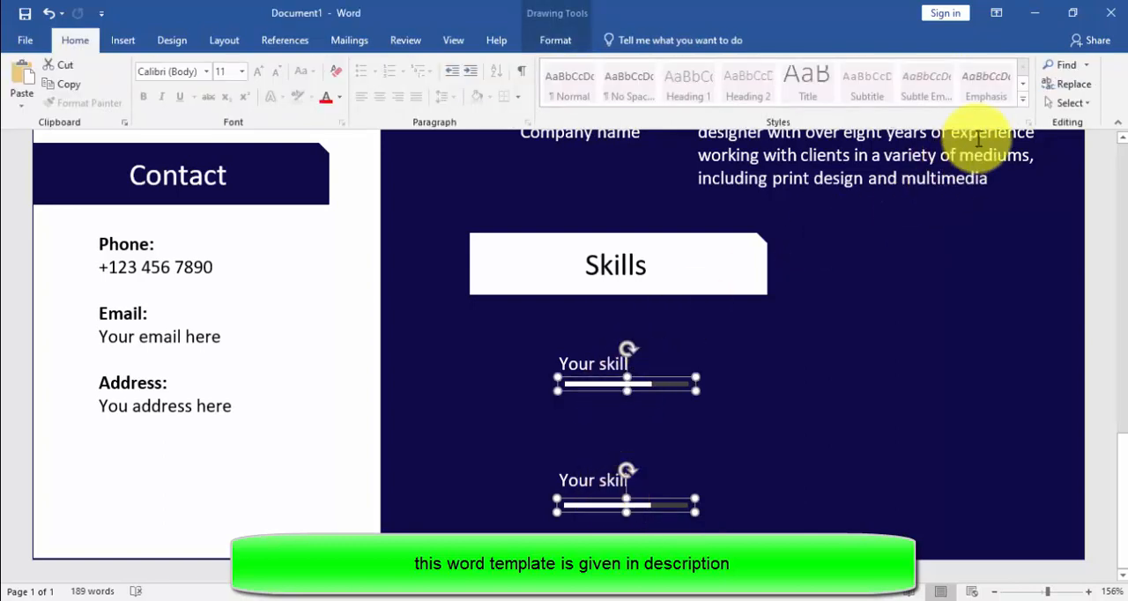
left_click(551, 41)
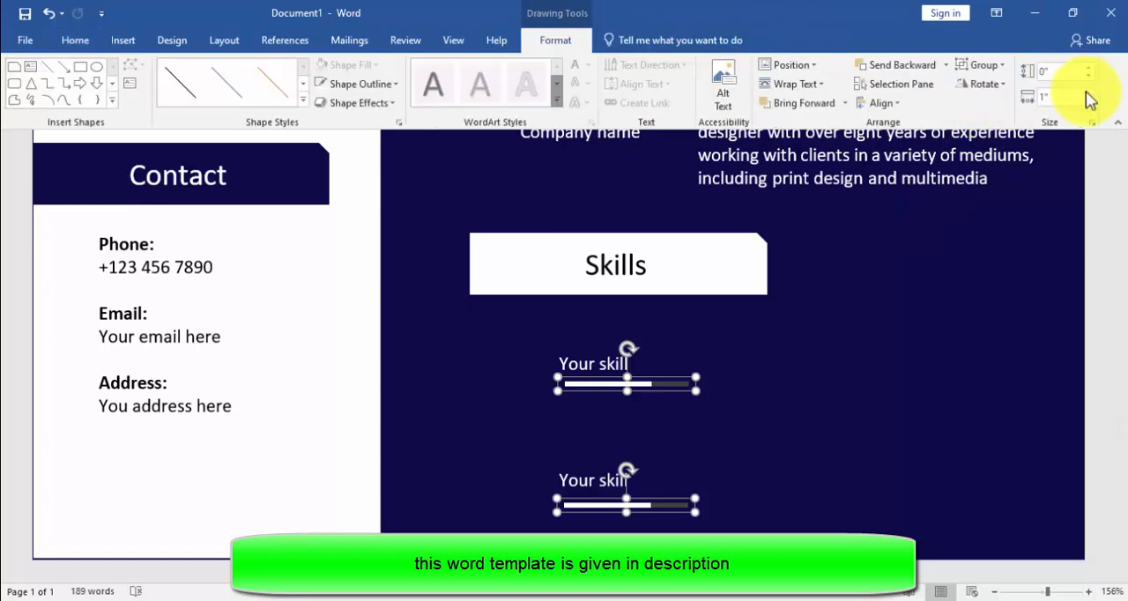
left_click(903, 104)
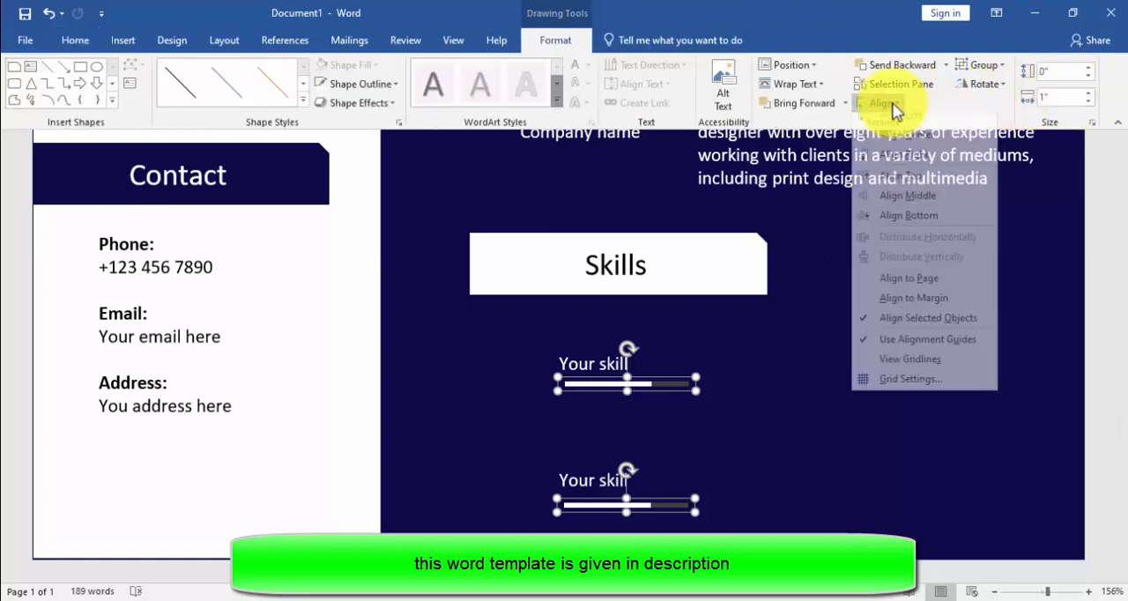
left_click(911, 130)
left_click(770, 408)
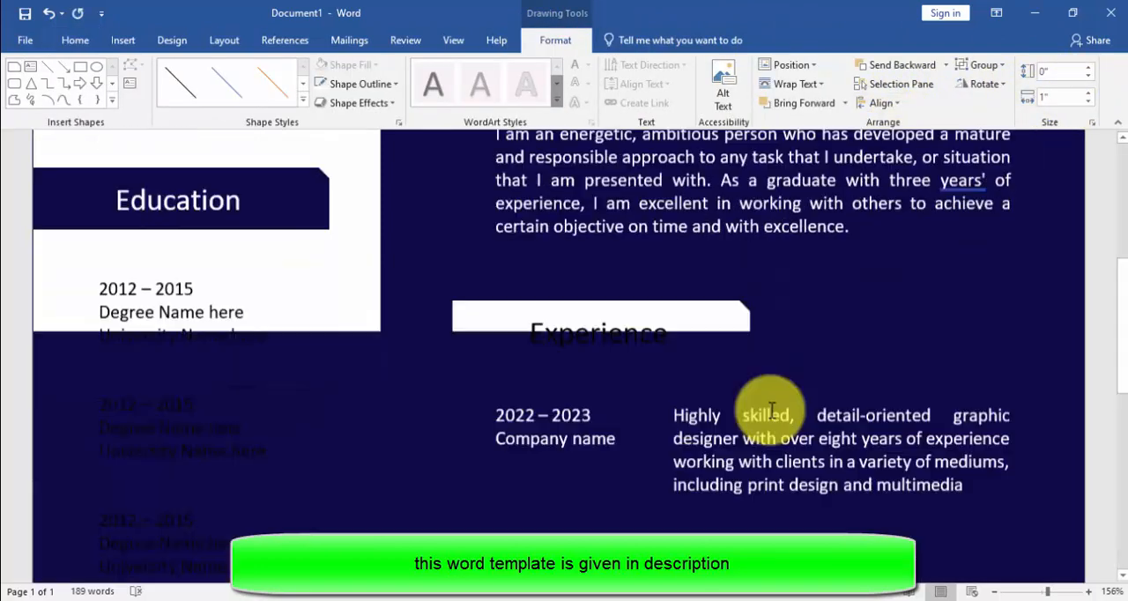
scroll(773, 465, "down", 10)
scroll(774, 467, "down", 3)
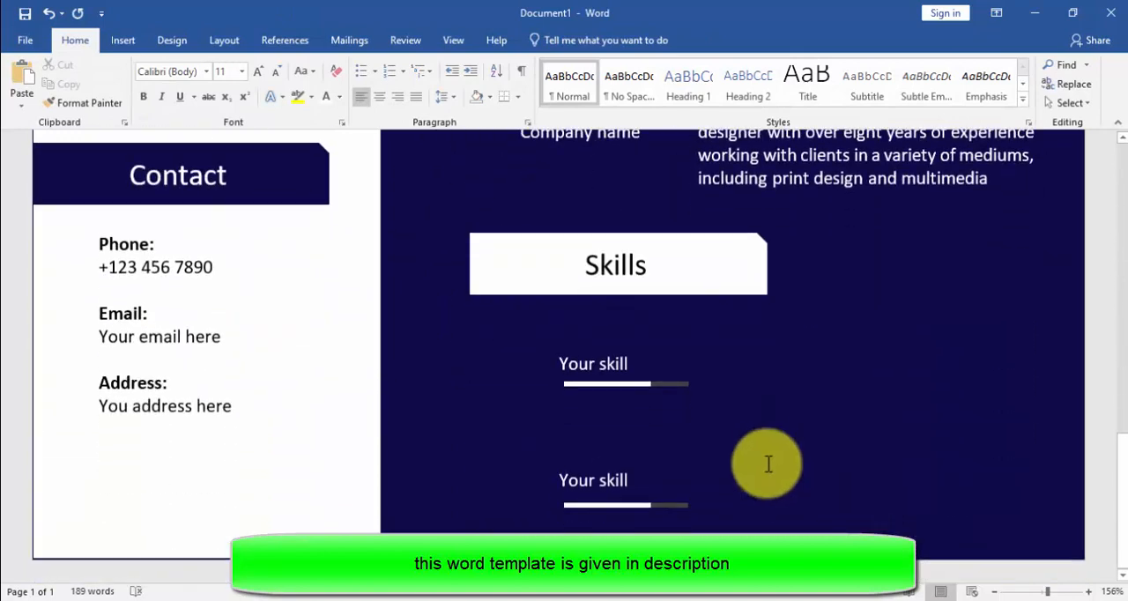
Step: Group the "Your skill" text box with both skill bars
left_click(584, 426)
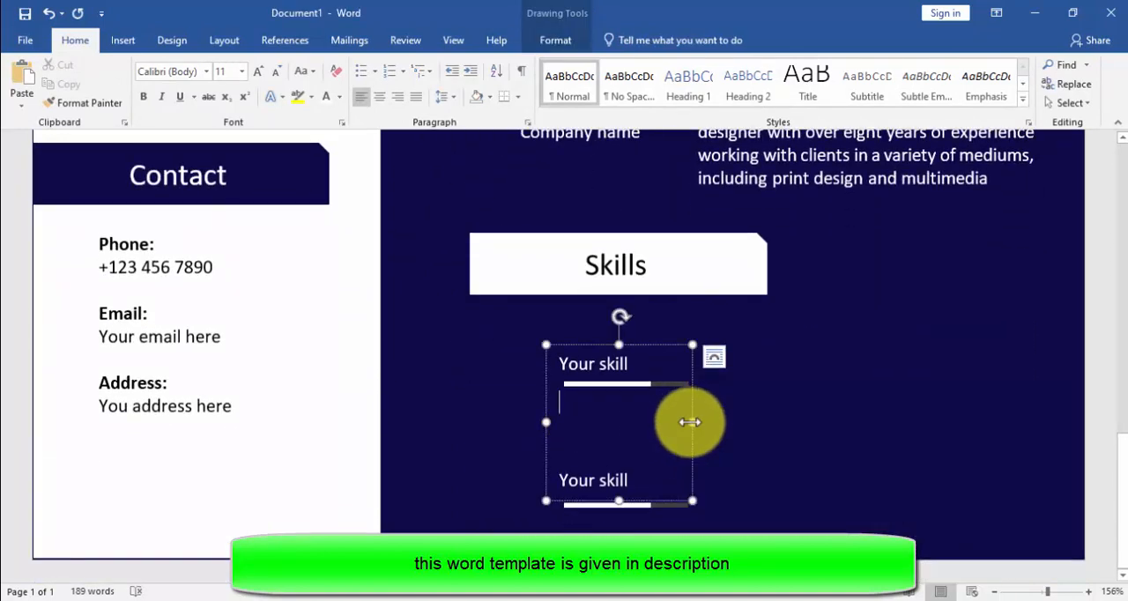
left_click(648, 388)
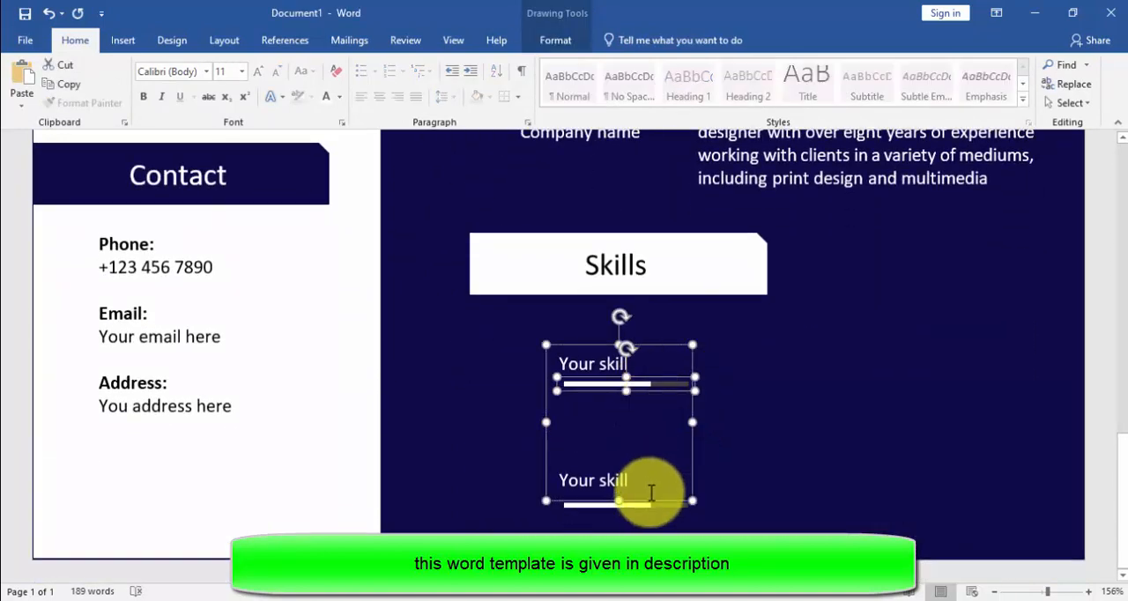
left_click(650, 504, "shift")
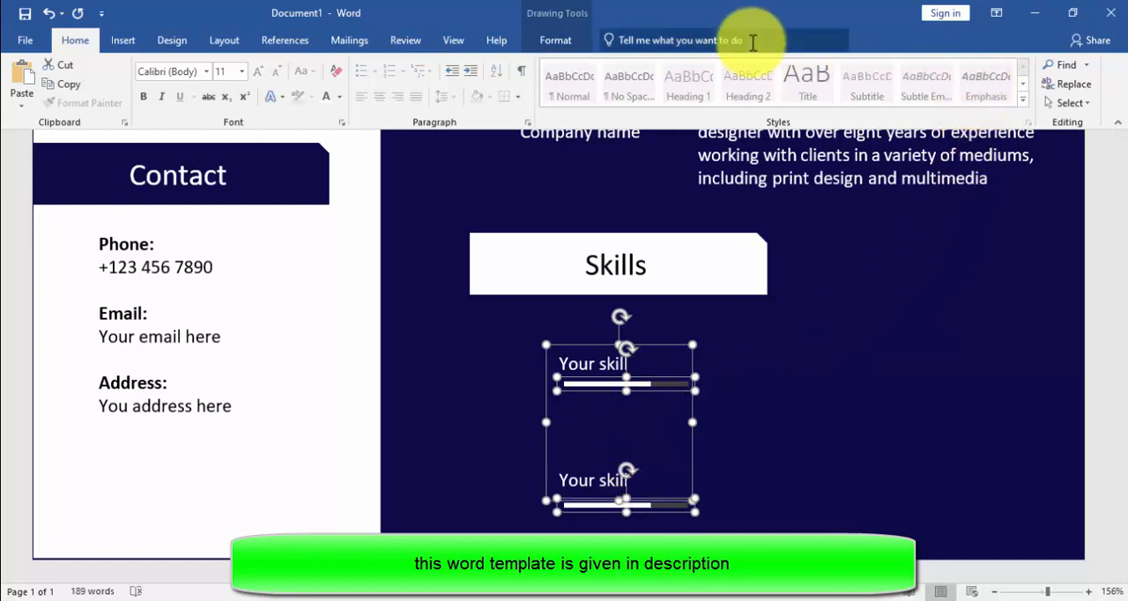
left_click(555, 40)
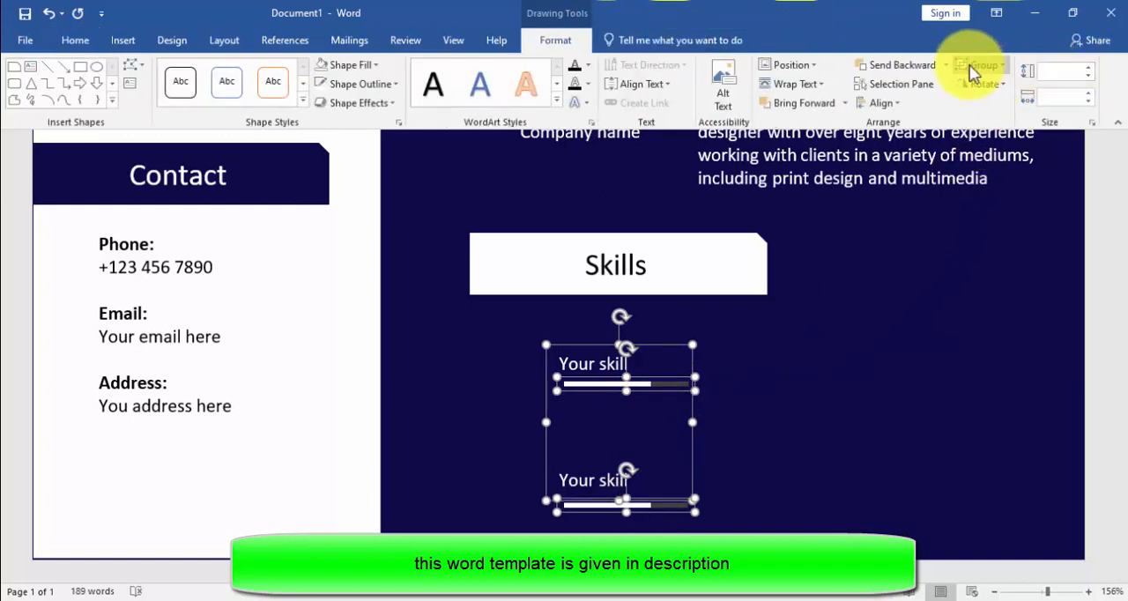
left_click(980, 64)
left_click(976, 83)
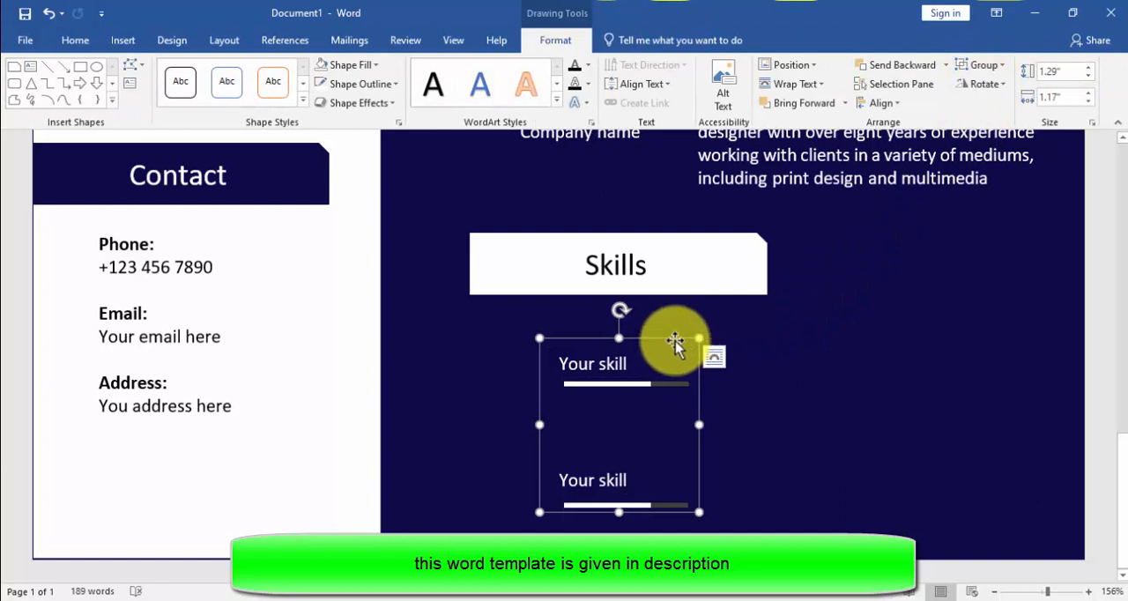
Step: Duplicate the skill group to the right side of the Skills section and align its right edge with the last Experience entry
left_click_drag(675, 341, 931, 350)
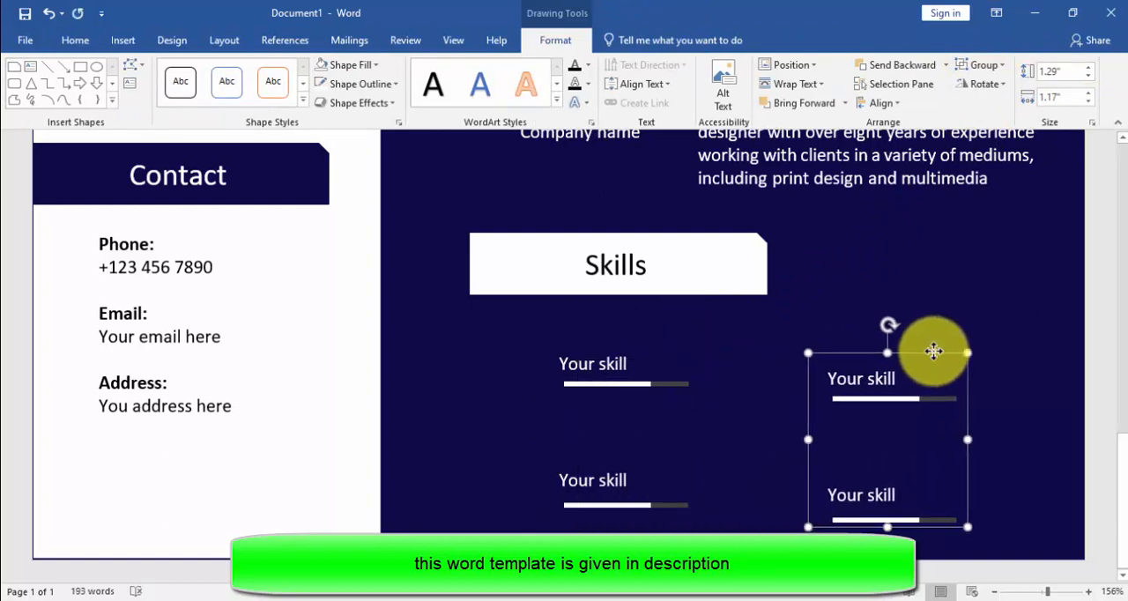
scroll(1054, 592, "down", 6)
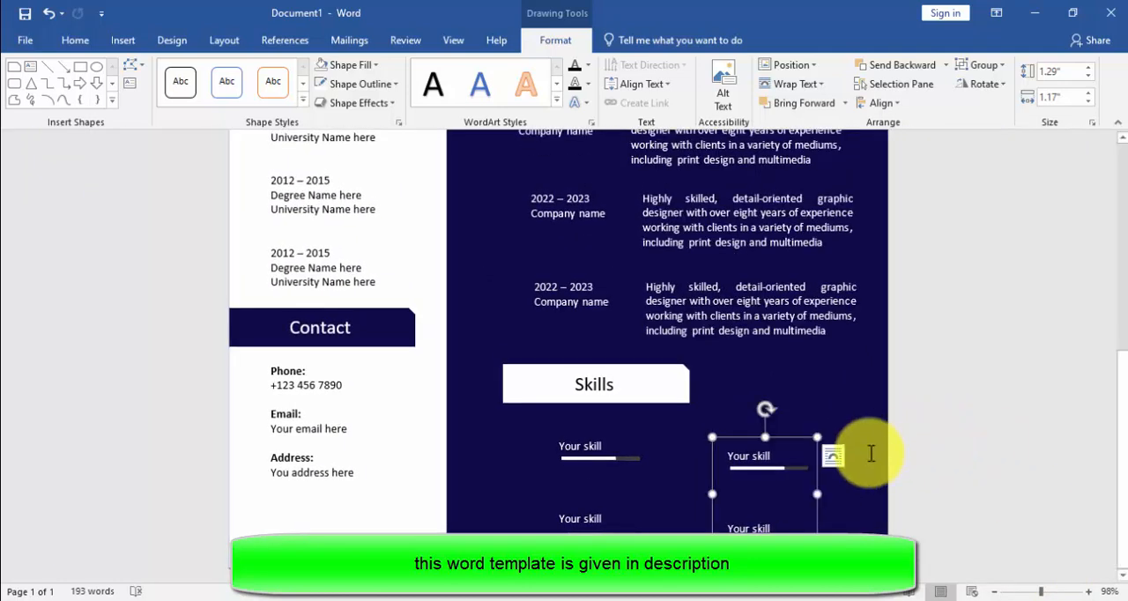
left_click(798, 295, "shift")
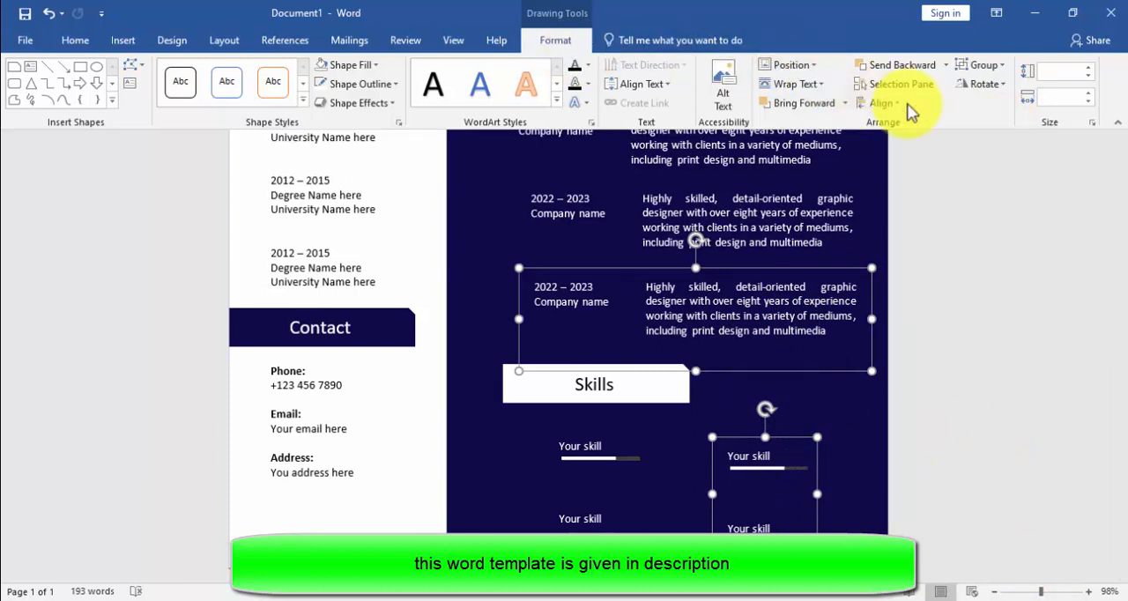
left_click(880, 103)
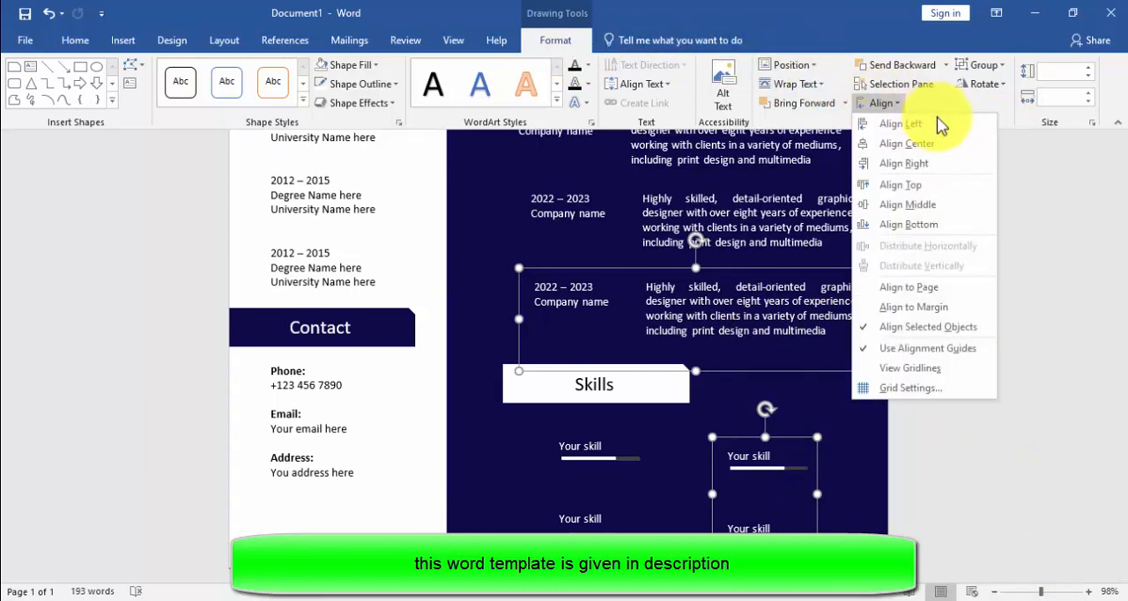
left_click(920, 161)
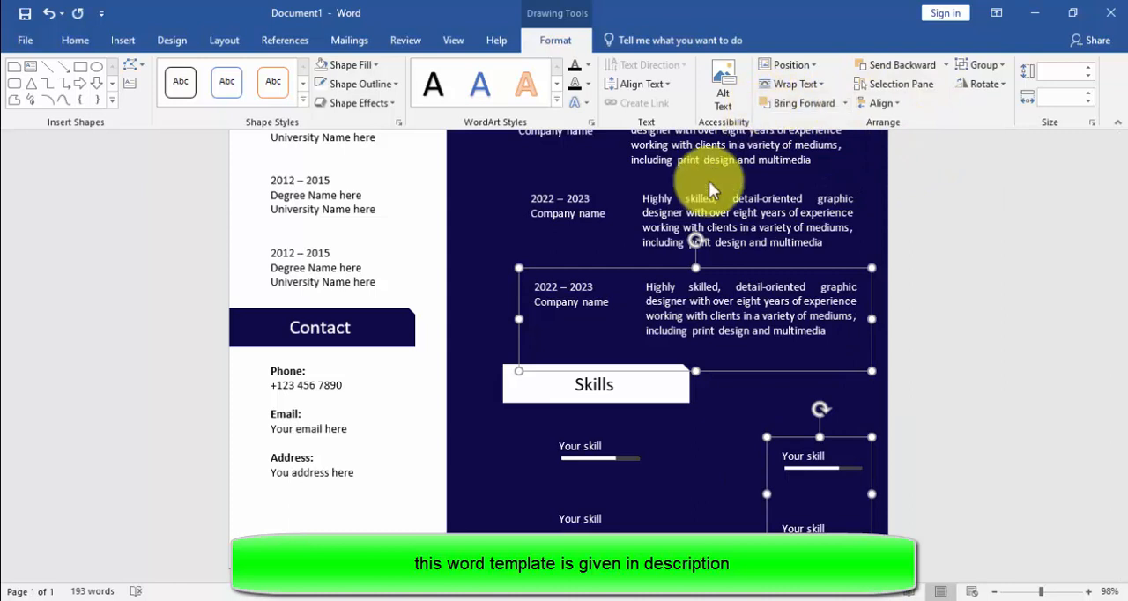
Step: Align the left edge of the original skill group with the last Experience entry
left_click(587, 469)
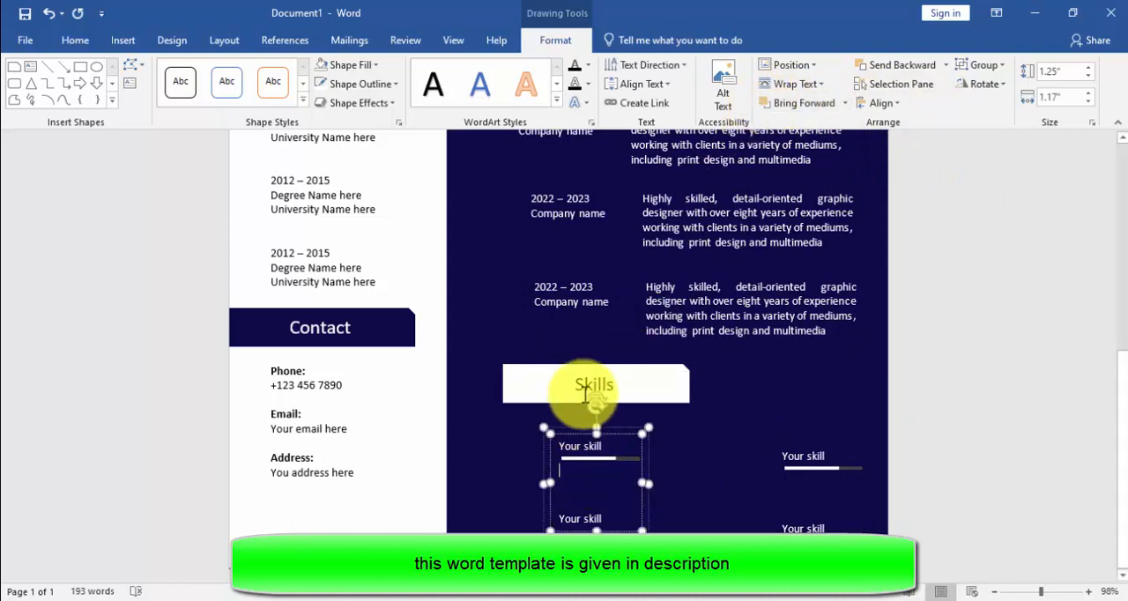
left_click(573, 296, "shift")
left_click(876, 103)
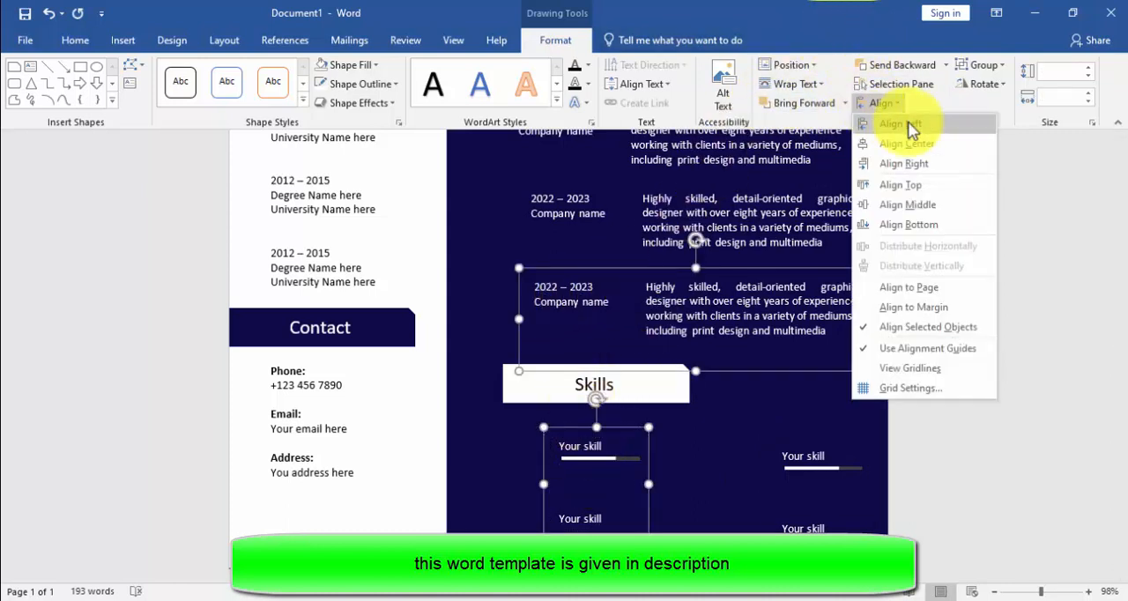
left_click(910, 139)
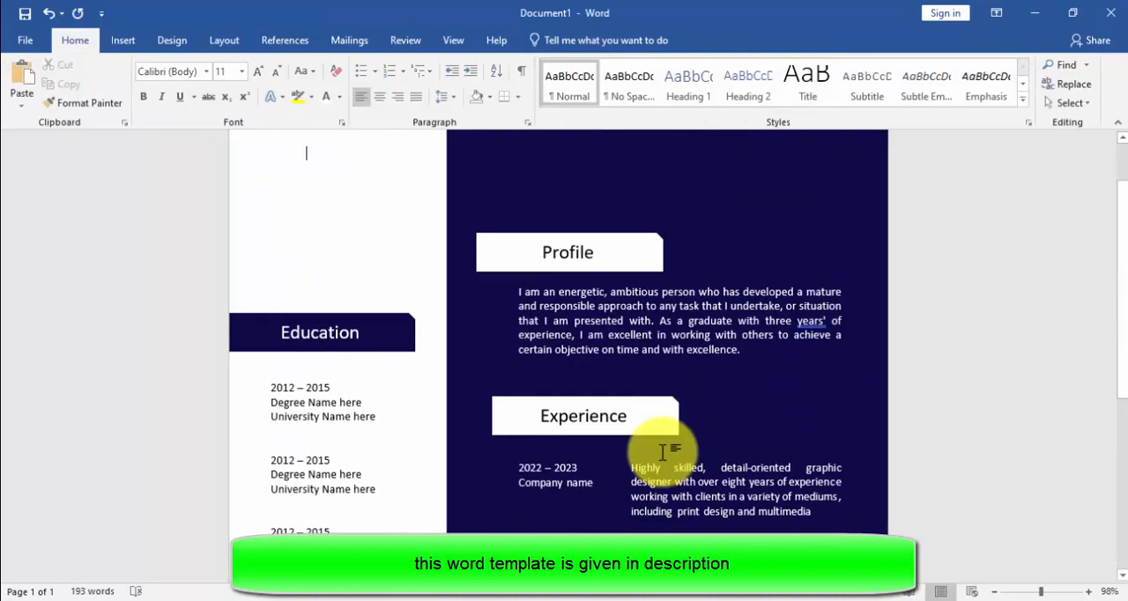
Step: Align the left edges of the original skill group and all three Experience entries
scroll(663, 452, "down", 10)
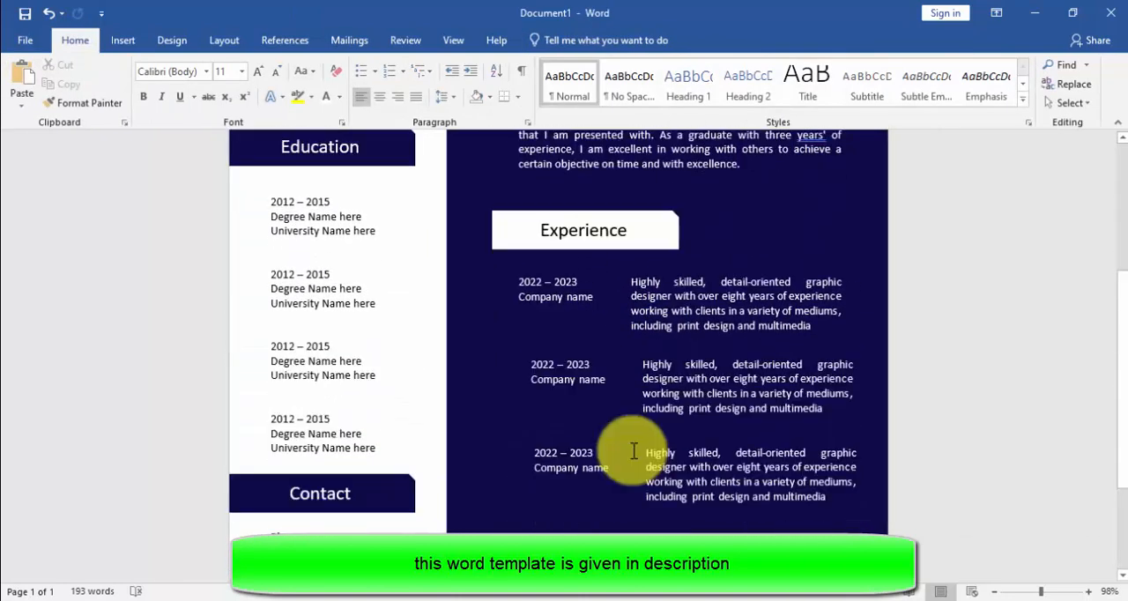
scroll(634, 453, "down", 4)
left_click(608, 467)
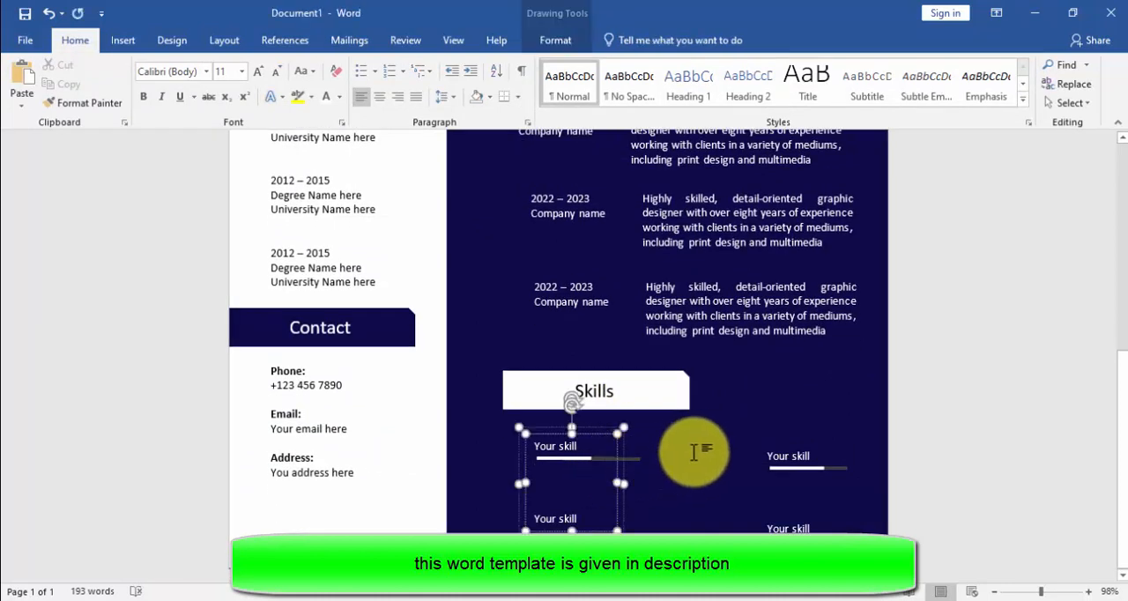
left_click(584, 470)
left_click(599, 299)
scroll(602, 307, "up", 3)
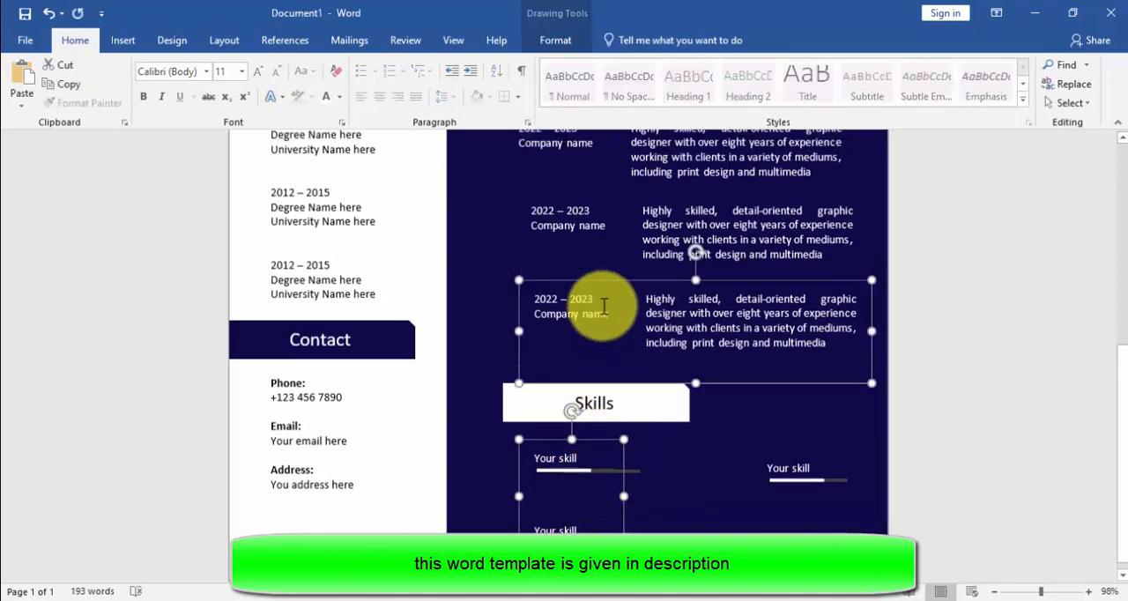
left_click(602, 307, "shift")
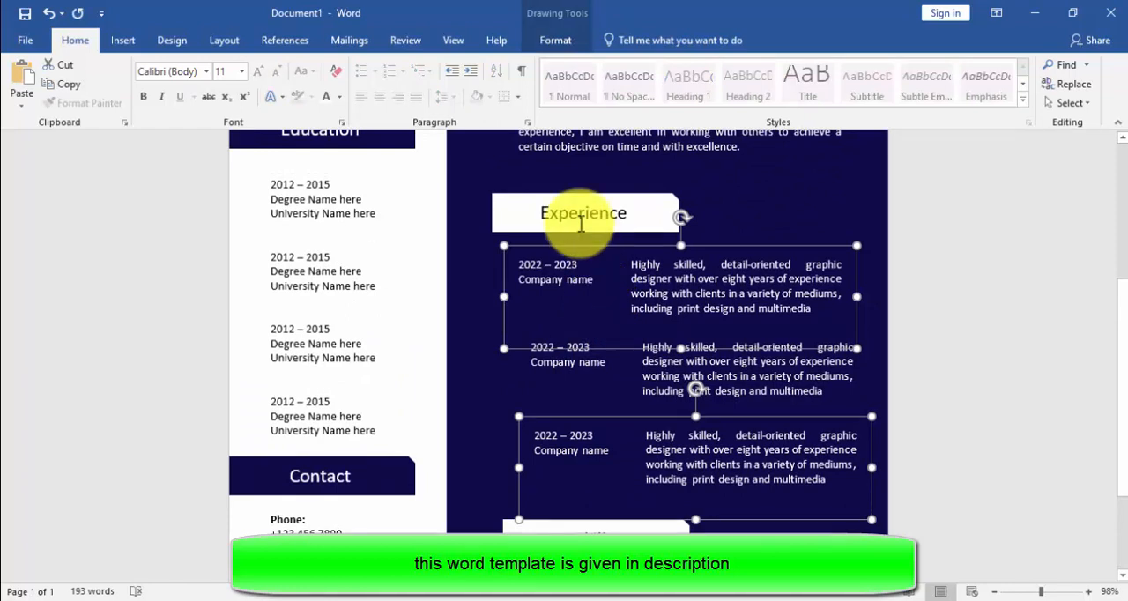
scroll(609, 368, "up", 3)
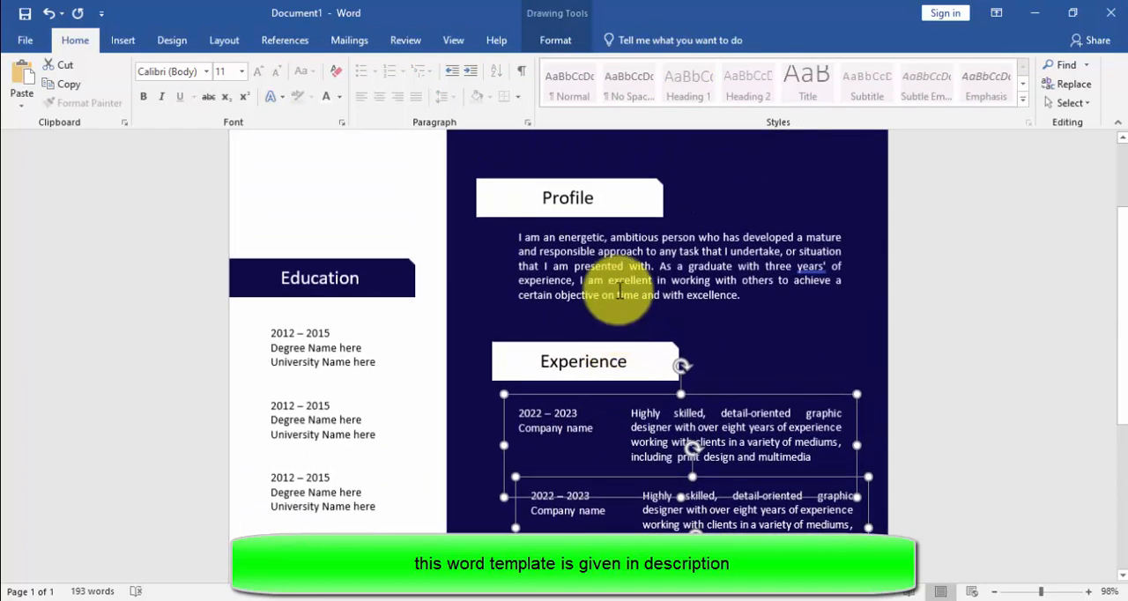
left_click(627, 222, "shift")
left_click(529, 38)
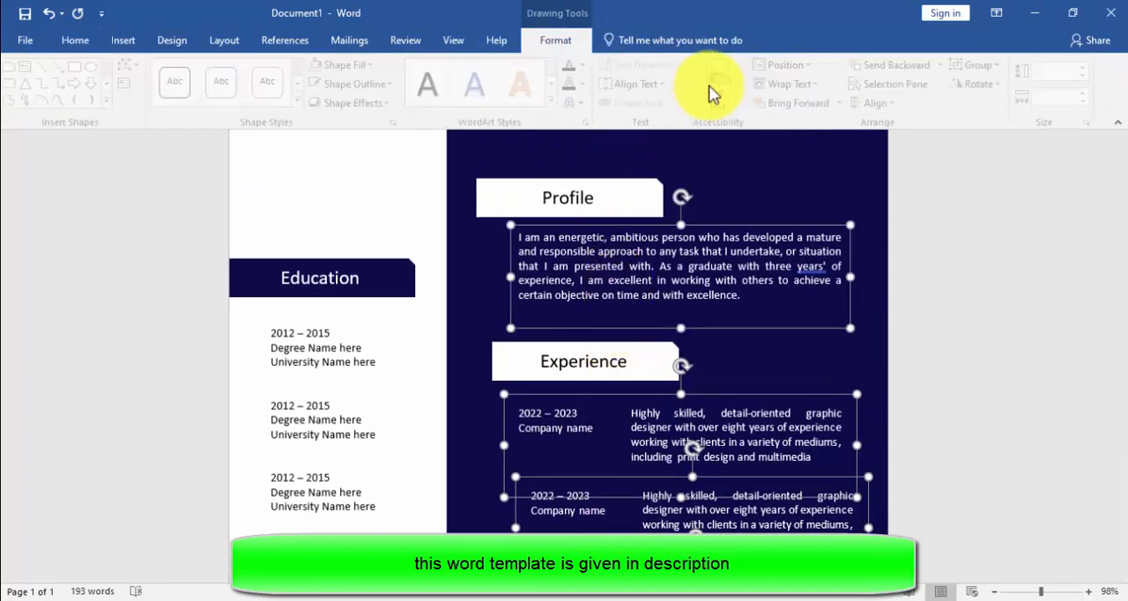
left_click(873, 104)
left_click(890, 141)
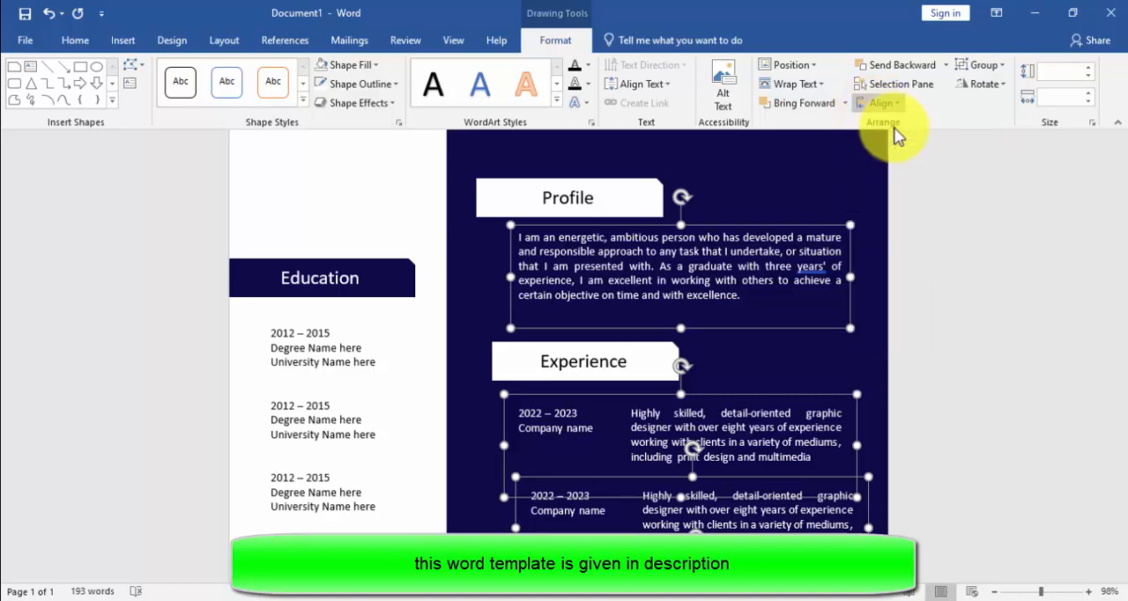
scroll(774, 258, "down", 5)
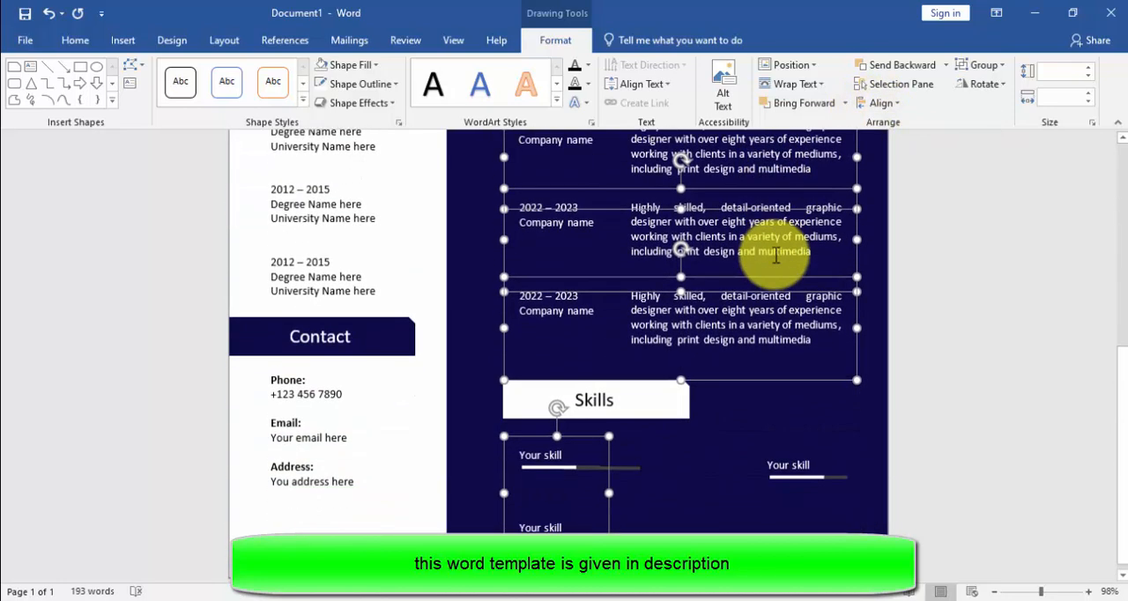
Step: Align the top edges of the two skill groups beneath the Skills heading
left_click(590, 467)
left_click(767, 459)
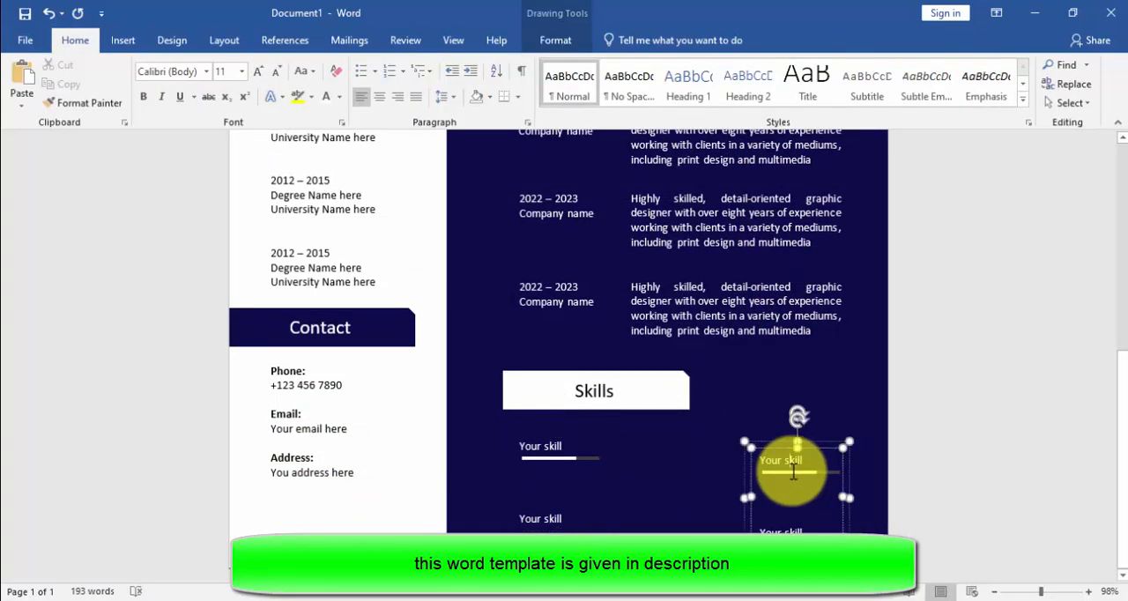
left_click(570, 471, "shift")
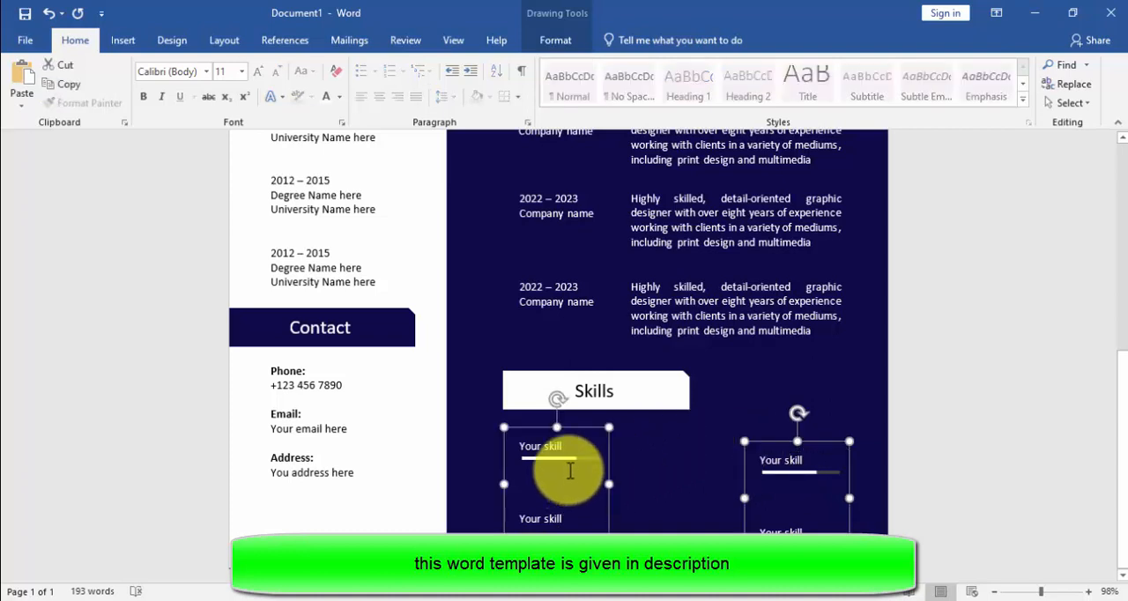
left_click(553, 39)
left_click(892, 104)
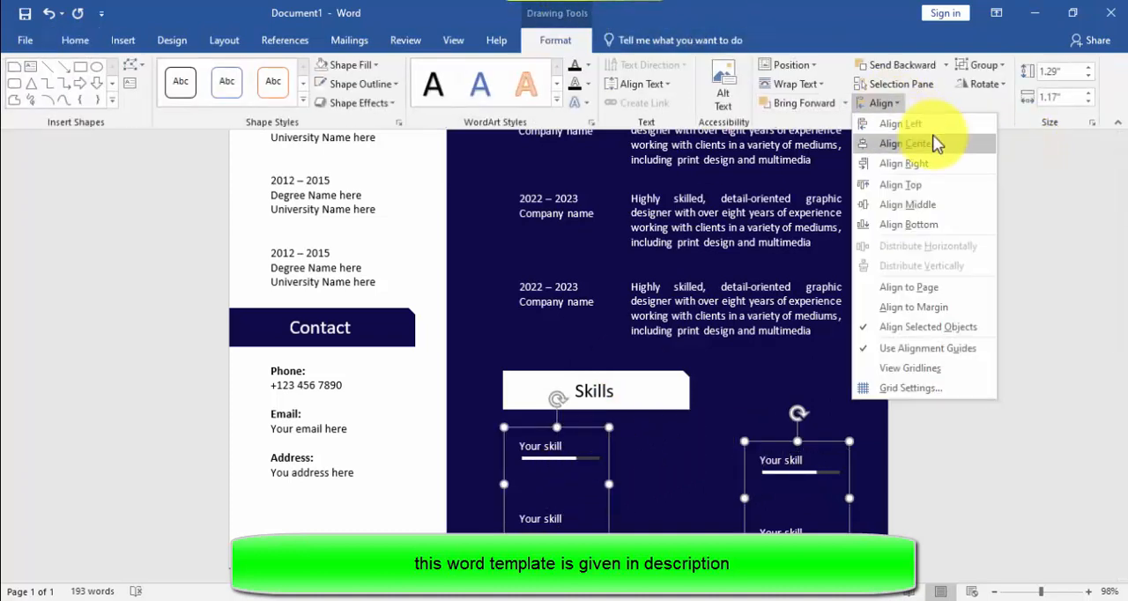
left_click(912, 183)
left_click(712, 454)
scroll(715, 450, "up", 6)
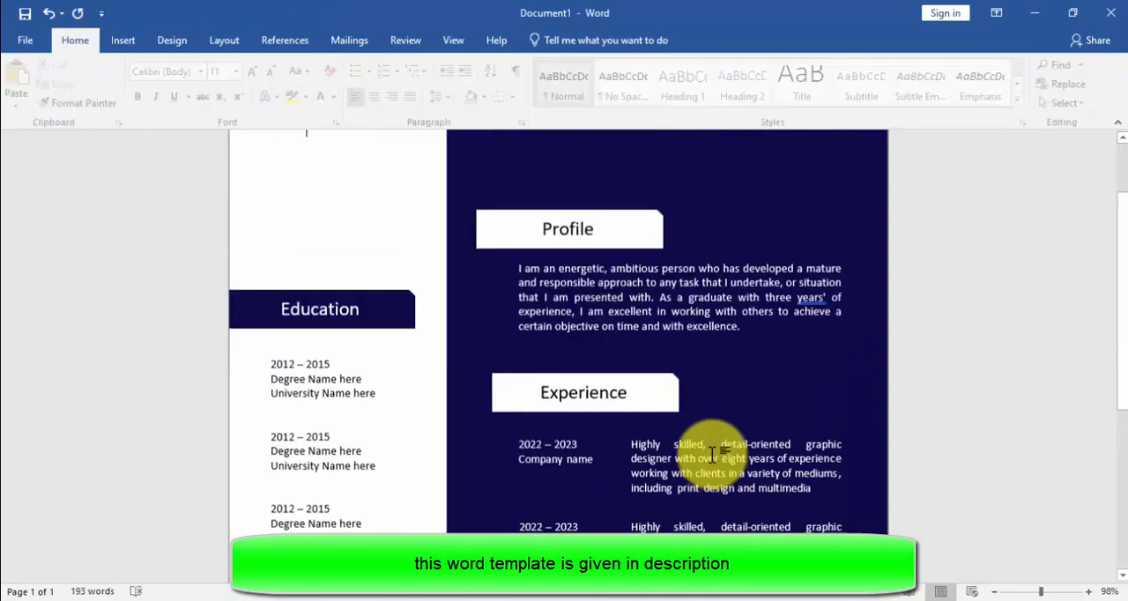
scroll(715, 454, "down", 6)
scroll(712, 452, "up", 6)
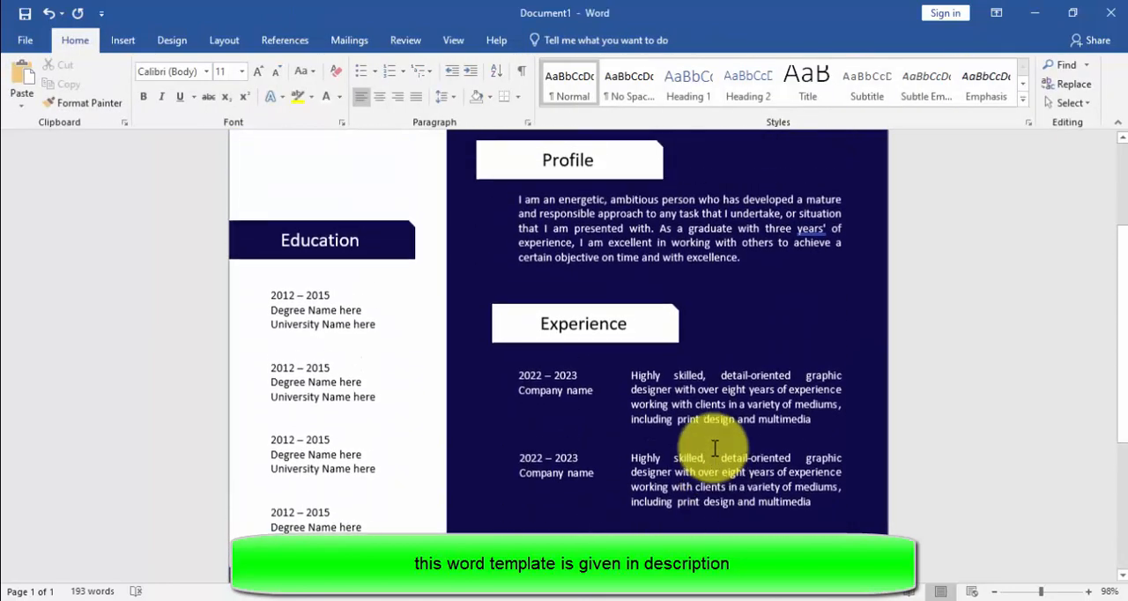
left_click(568, 216)
scroll(595, 256, "down", 3)
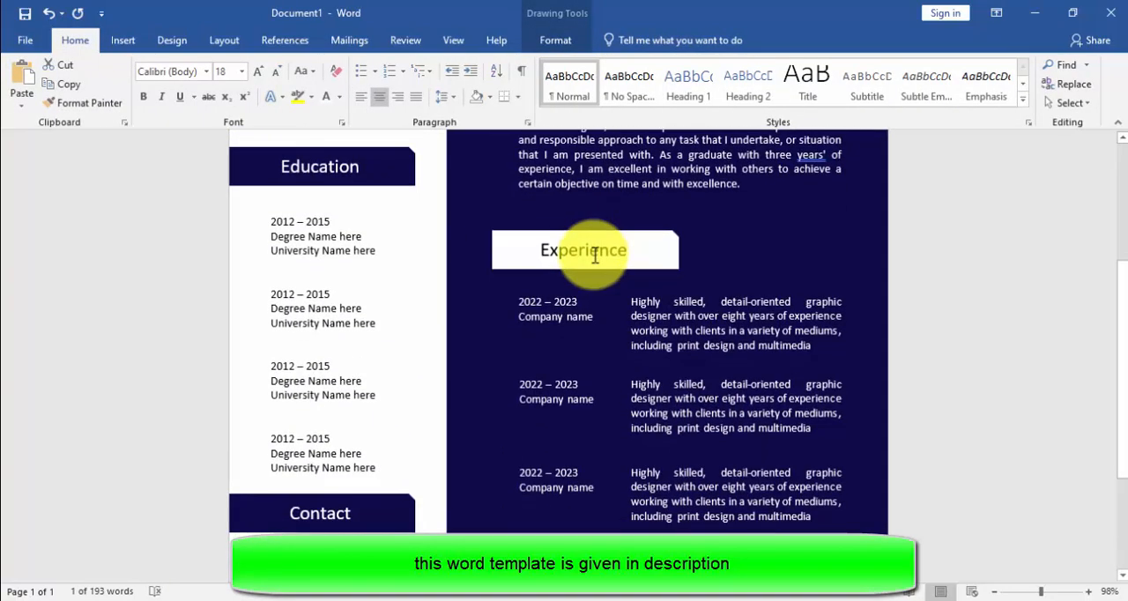
left_click(602, 252)
scroll(601, 260, "down", 4)
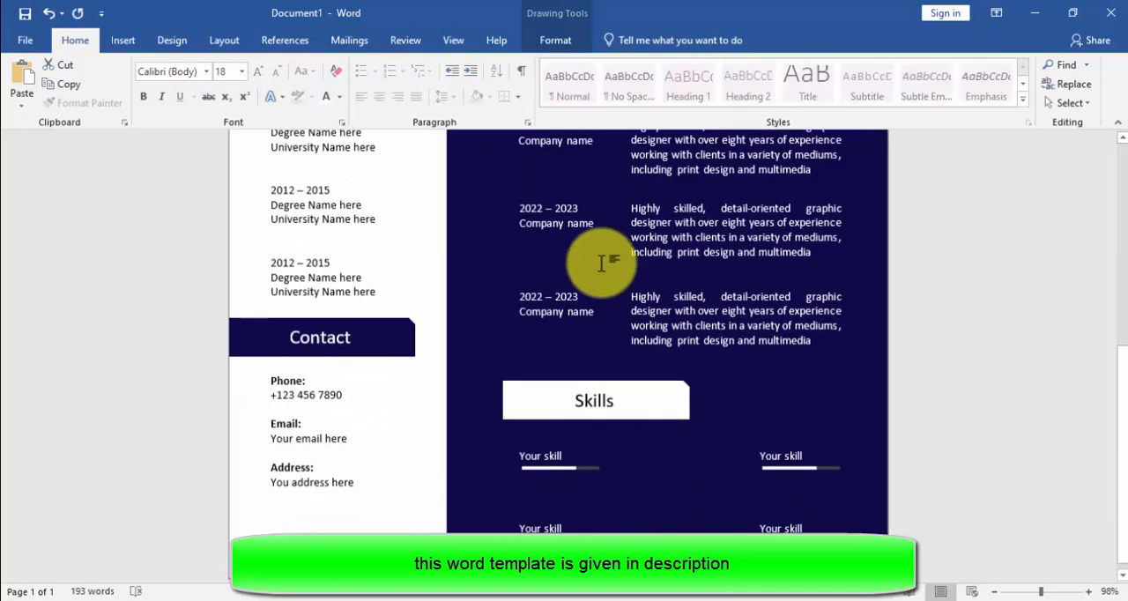
left_click(549, 372)
scroll(550, 371, "down", 5)
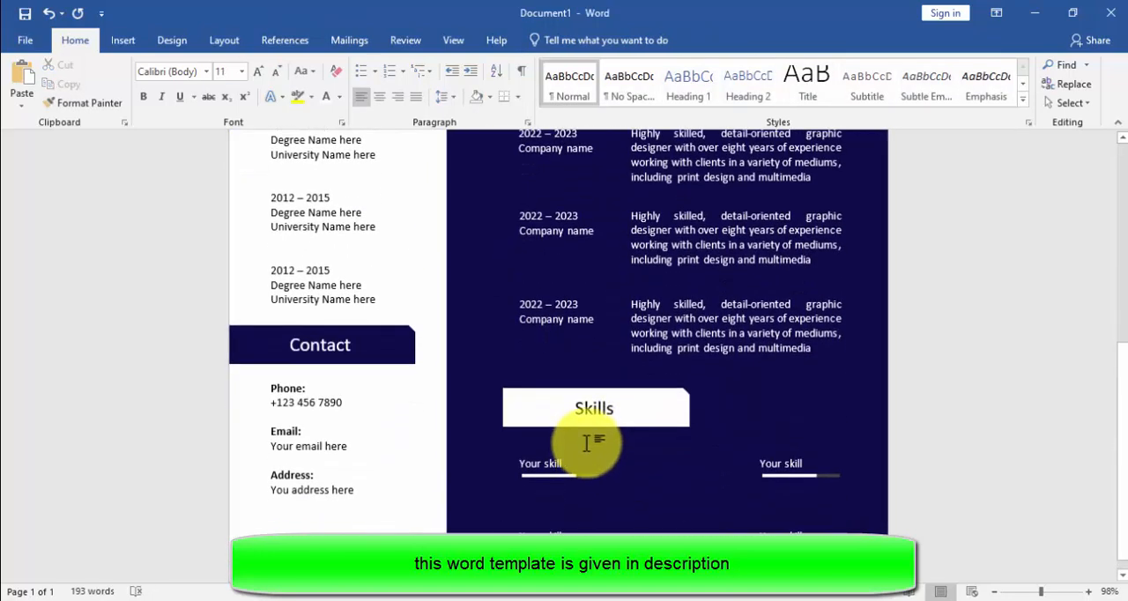
Step: Align the left edges of the Skills, Experience and Profile heading shapes
left_click(588, 417)
scroll(584, 340, "up", 5)
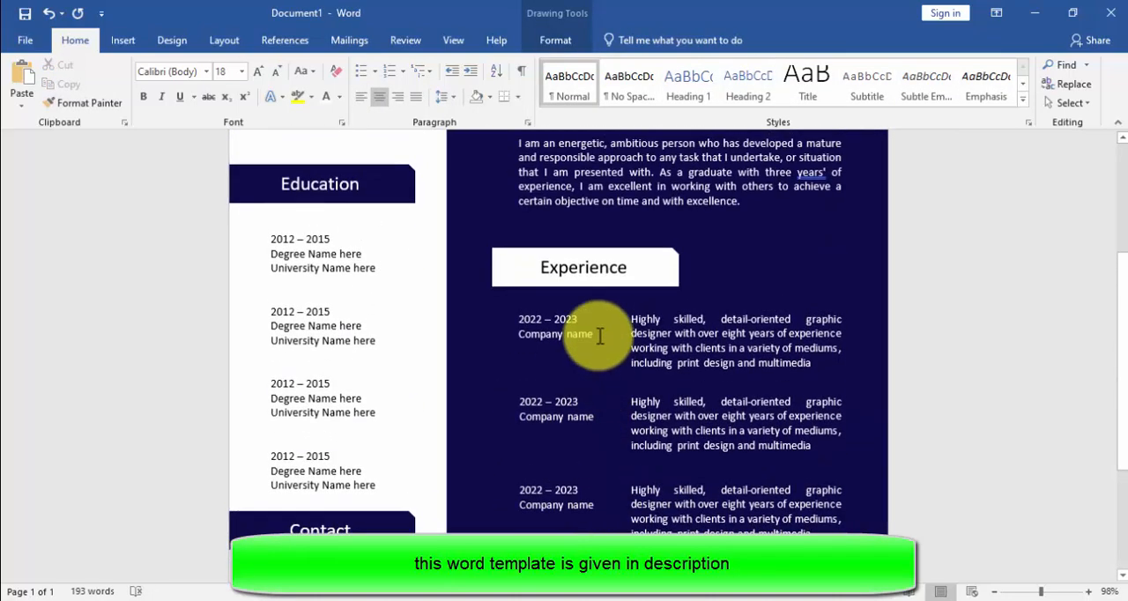
left_click(579, 269)
scroll(581, 264, "up", 2)
left_click(595, 260, "shift")
left_click(555, 40)
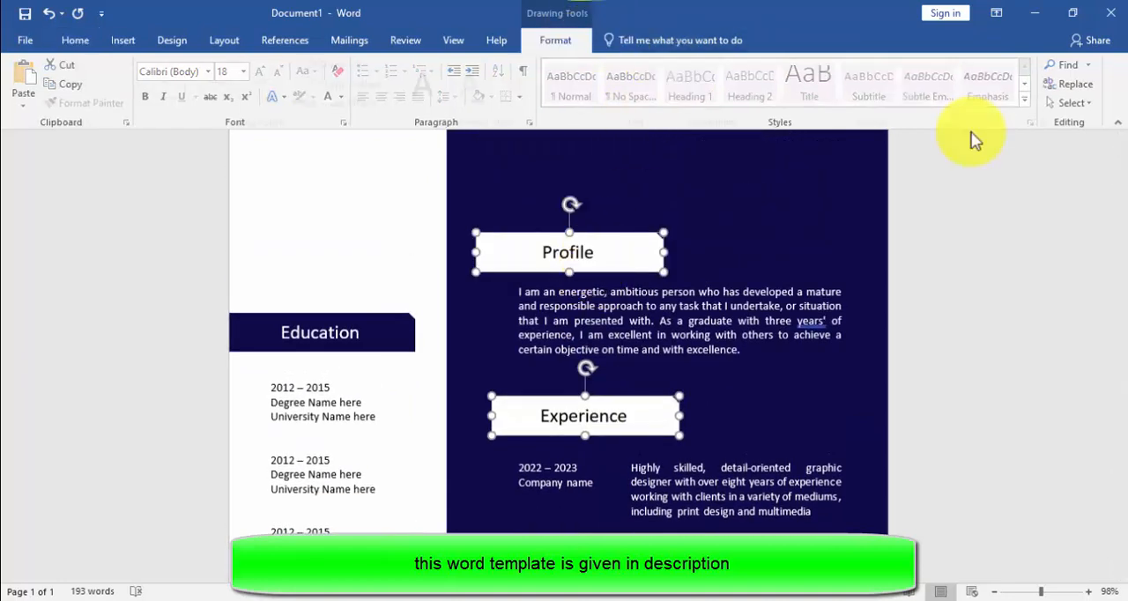
left_click(881, 103)
left_click(907, 123)
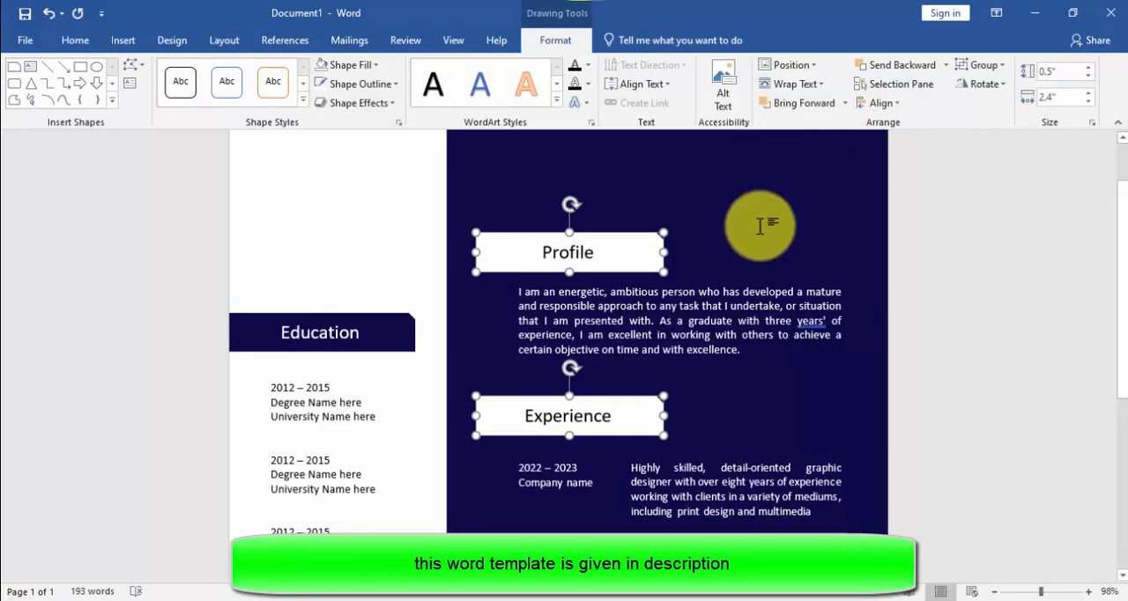
scroll(758, 246, "down", 3)
scroll(753, 257, "down", 1)
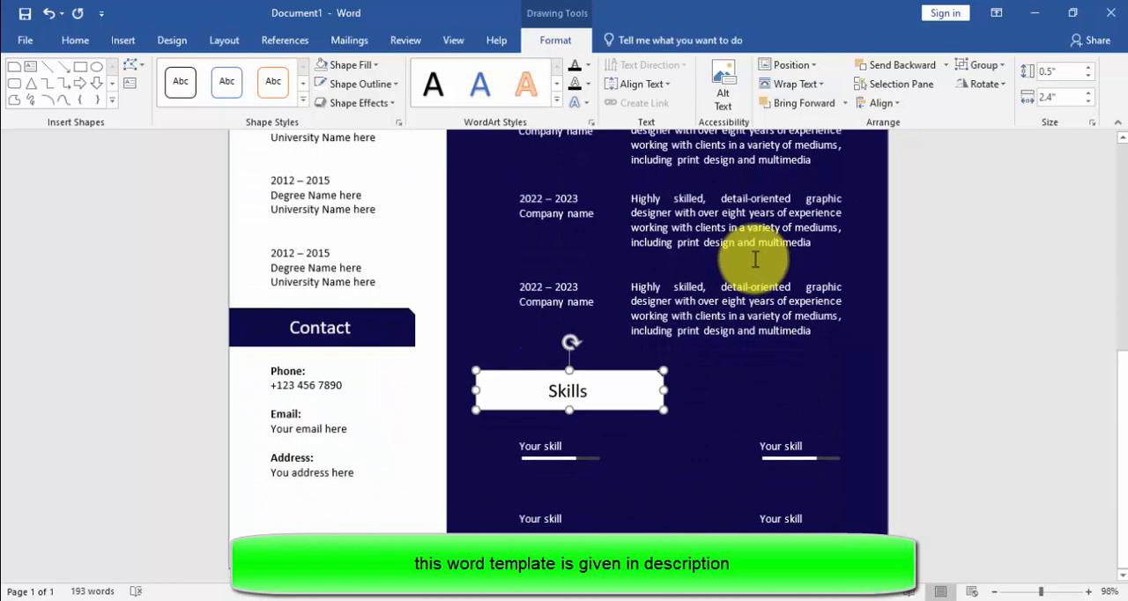
Step: Draw a rectangle about 2.26" high and 1.99" wide on the white side panel above the Education heading
scroll(752, 255, "up", 5)
left_click(297, 207)
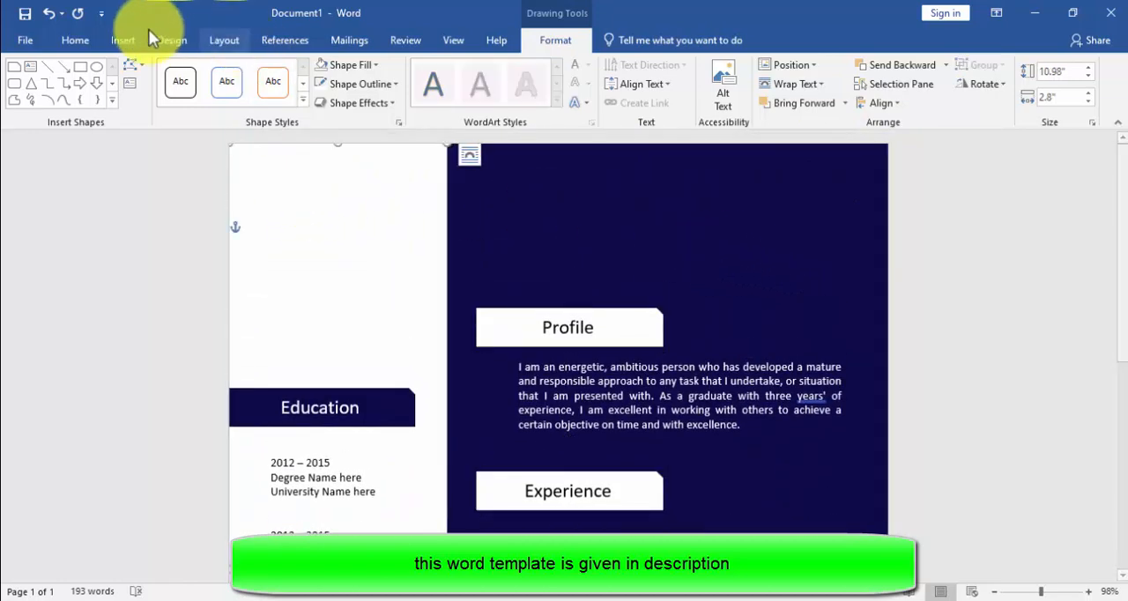
left_click(122, 40)
left_click(170, 102)
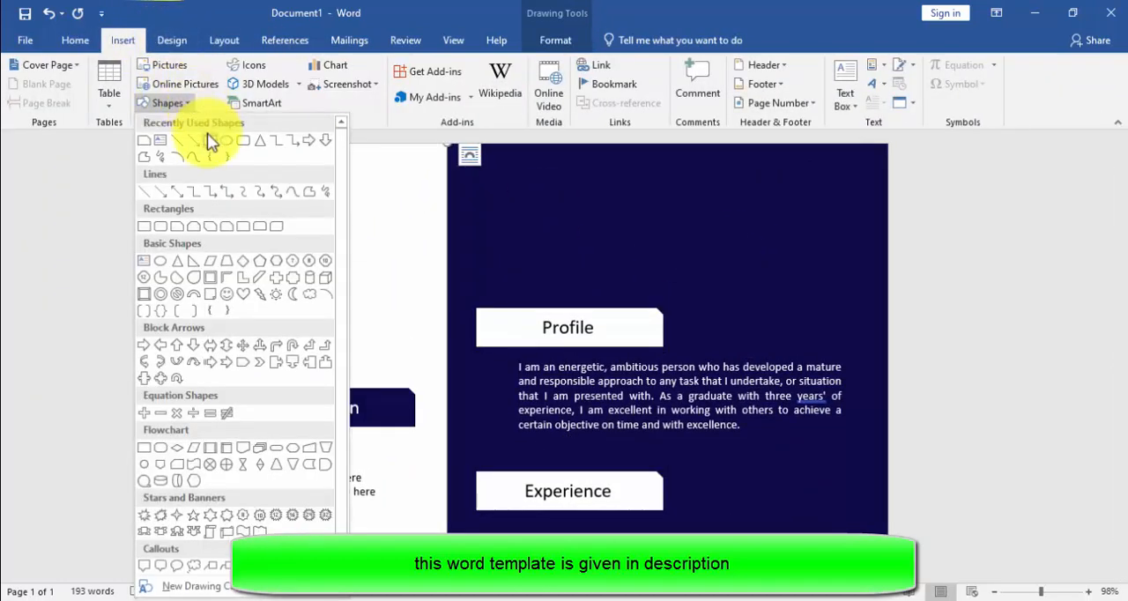
left_click(207, 133)
left_click_drag(258, 169, 413, 344)
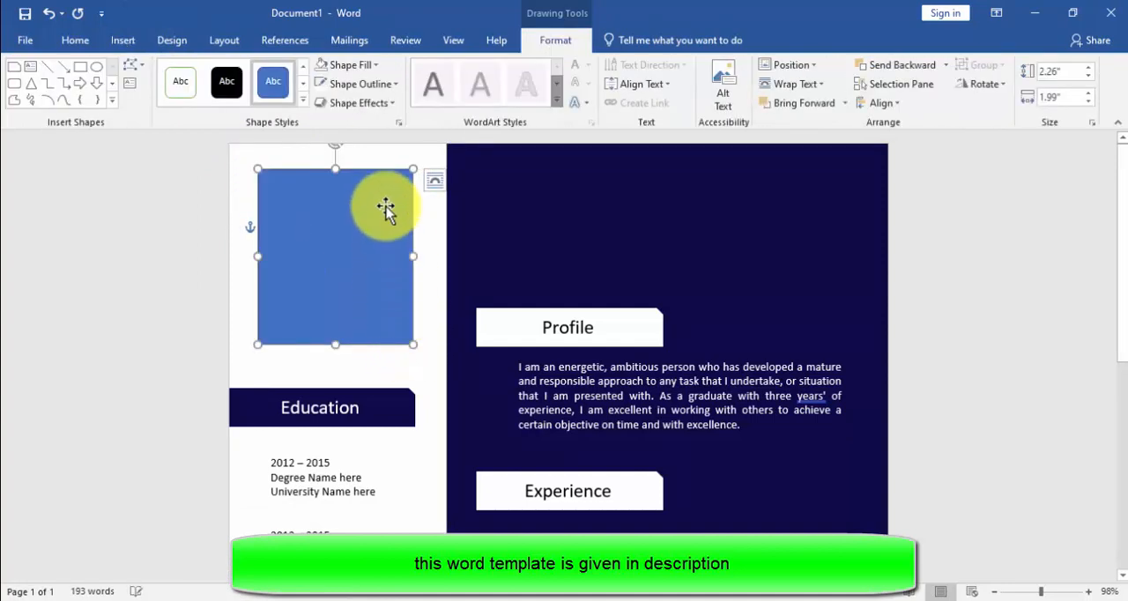
Step: Fill the rectangle above Education with the picture "download-removebg-preview (1).jpg" from the Downloads folder
left_click(351, 64)
left_click(381, 284)
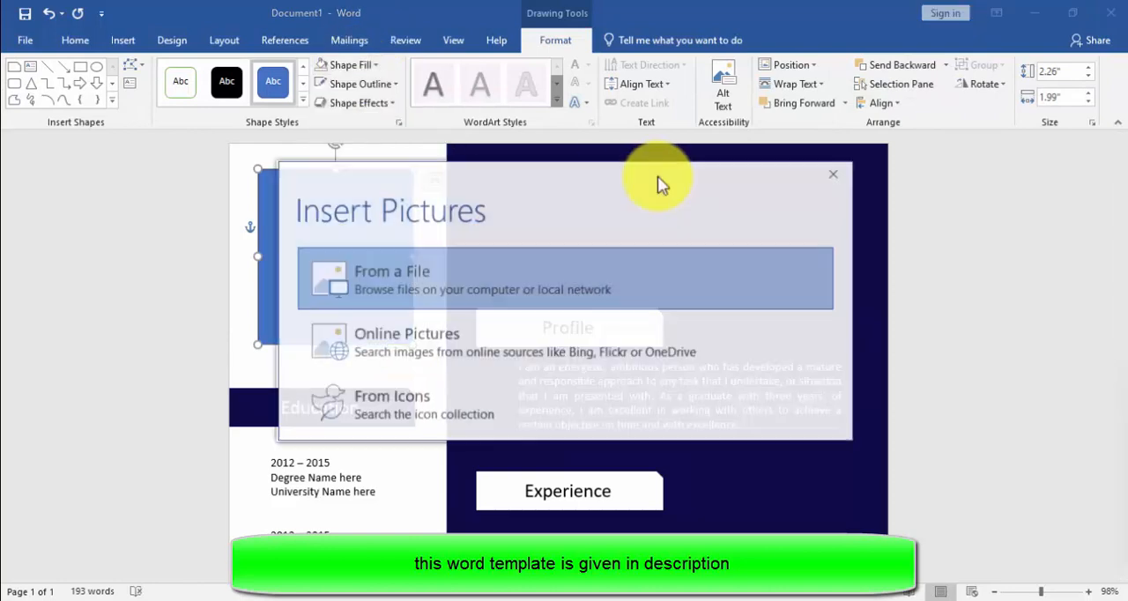
left_click(407, 293)
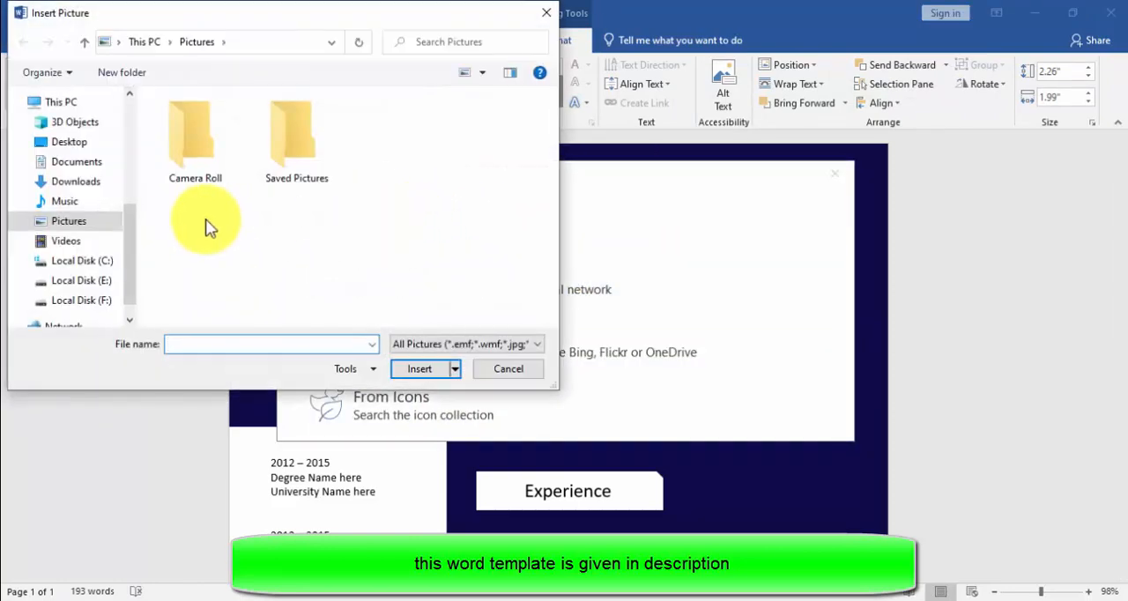
left_click(77, 183)
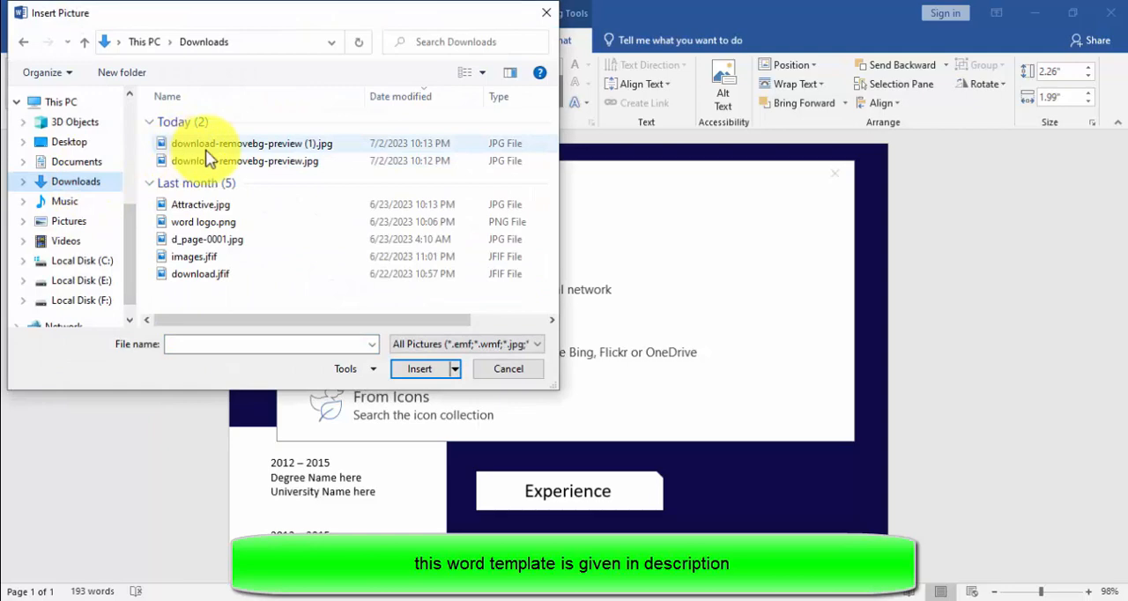
left_click(207, 146)
left_click(419, 370)
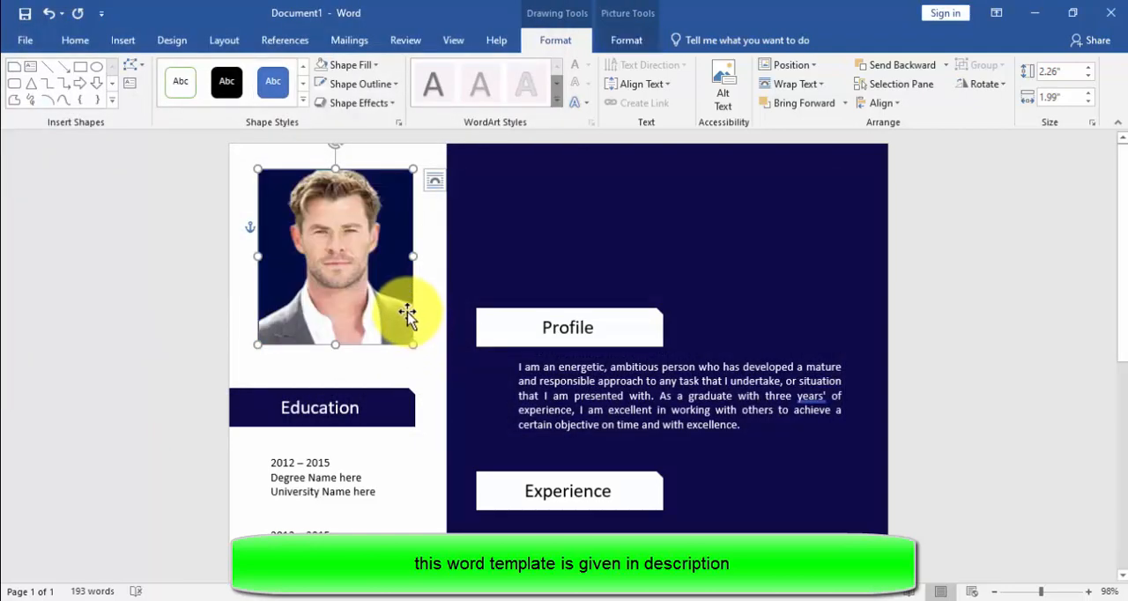
Step: Stretch the photo to about 2.38" high and centre it horizontally on the white side panel
left_click_drag(335, 345, 335, 354)
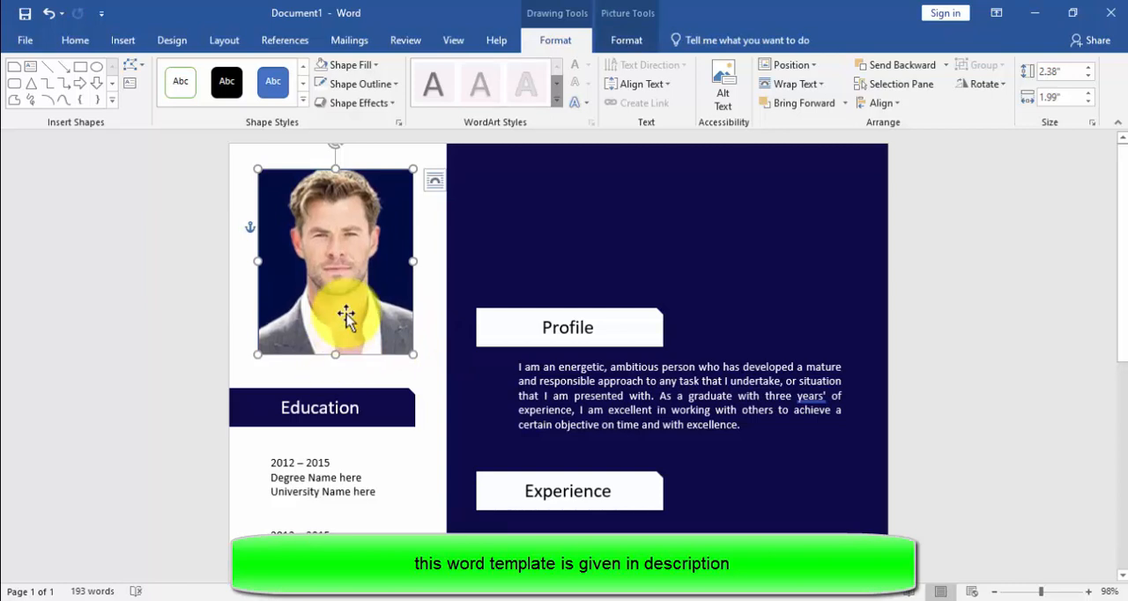
left_click(443, 269, "ctrl")
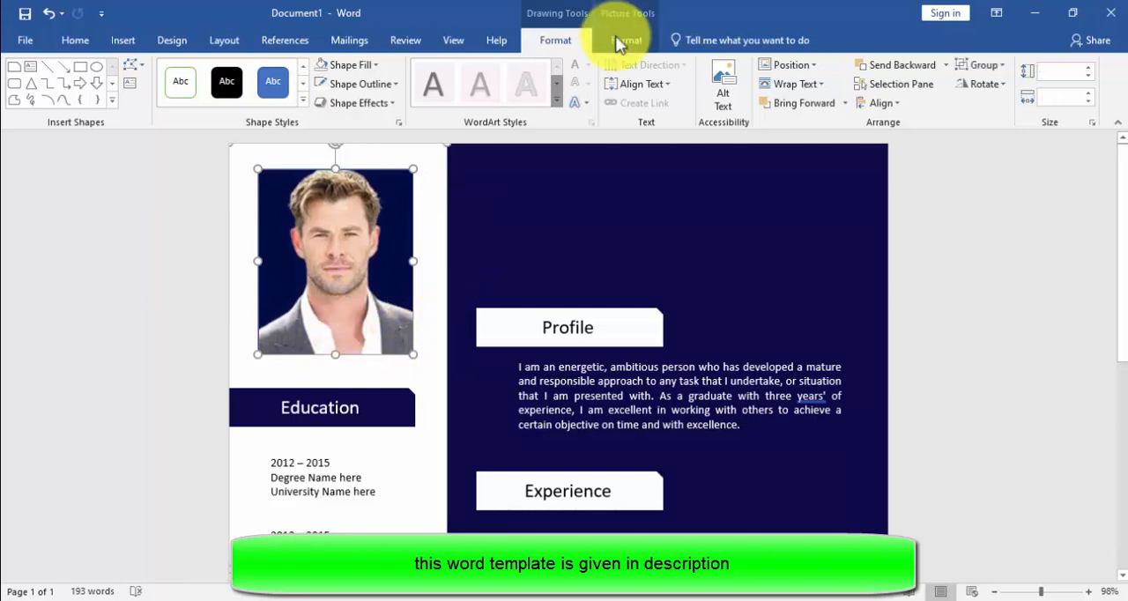
left_click(884, 103)
left_click(908, 141)
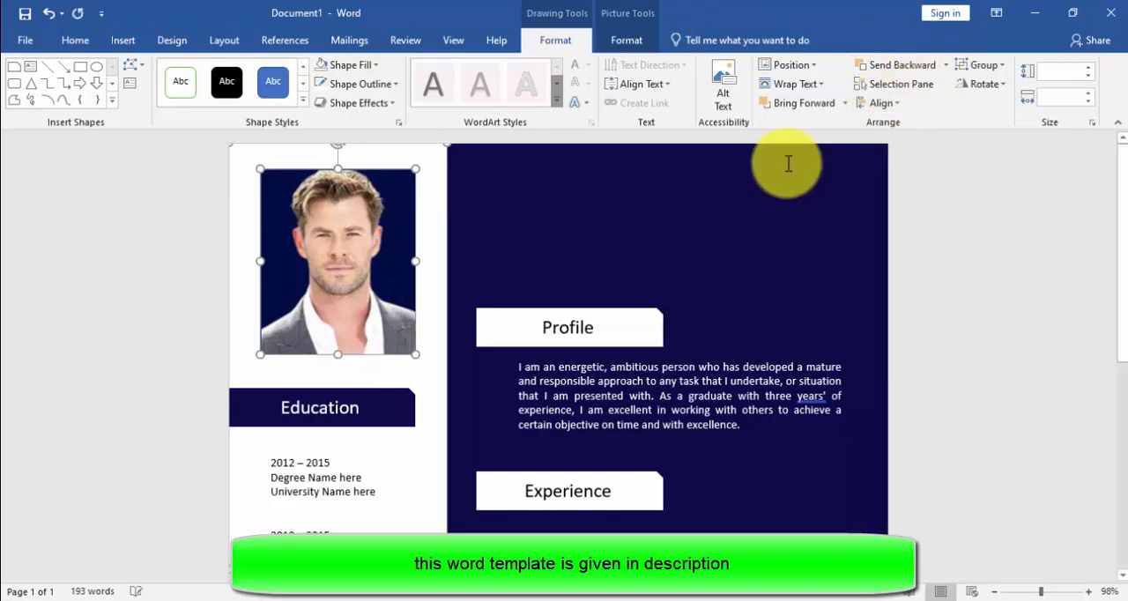
left_click(525, 226)
Step: Draw a rectangle about 1.97" high and 4.55" wide over the Profile heading and its paragraph
left_click(128, 40)
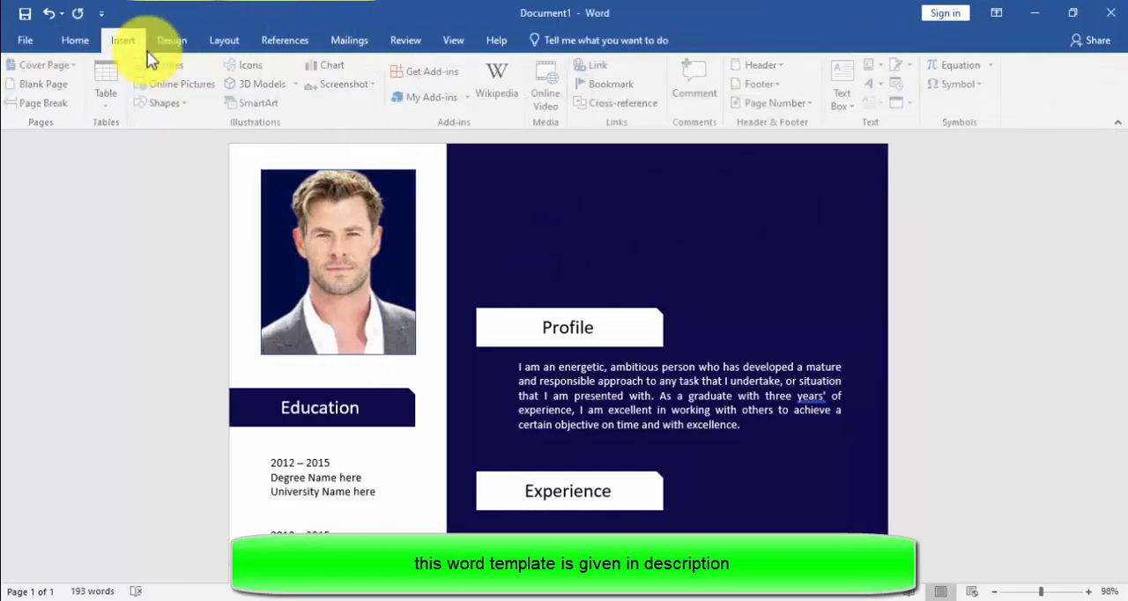
left_click(181, 102)
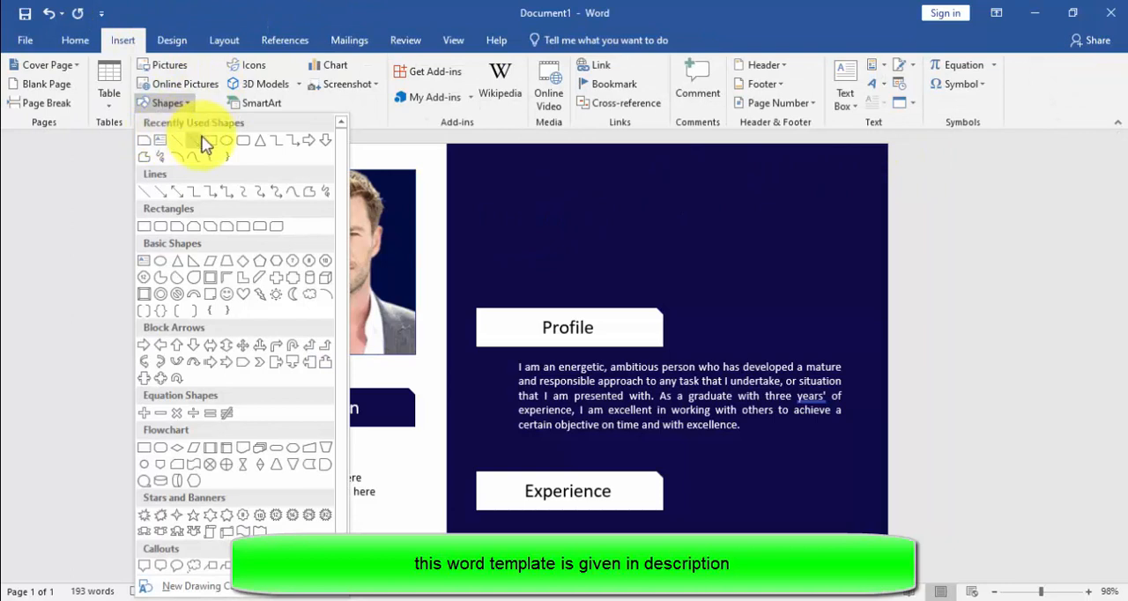
left_click(210, 141)
mouse_move(511, 275)
left_mouse_down()
mouse_move(552, 327)
mouse_move(783, 446)
mouse_move(865, 449)
left_mouse_up()
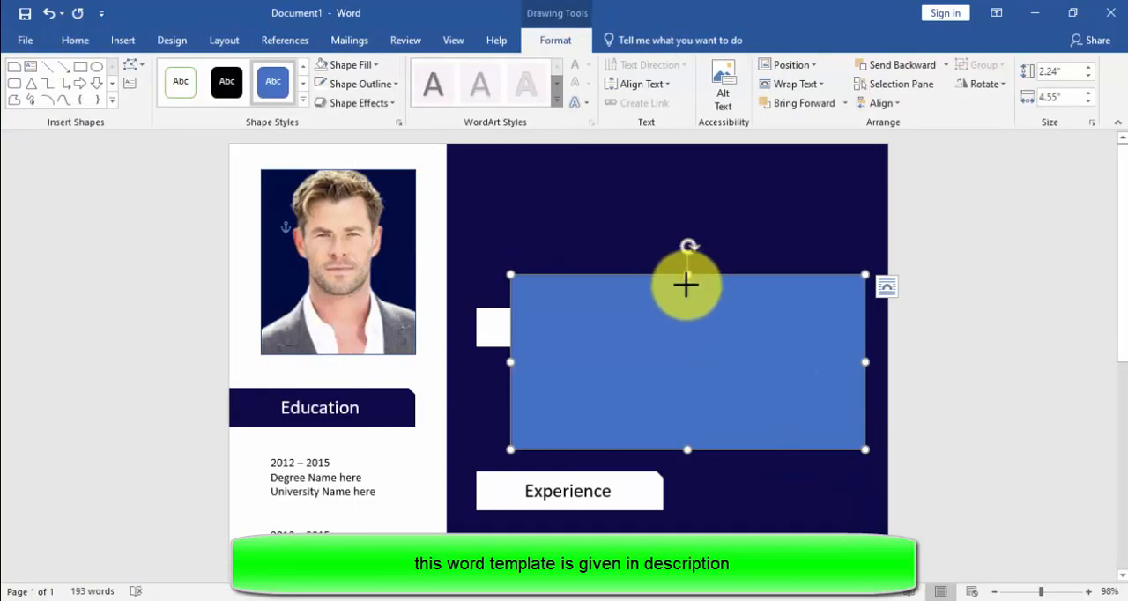
left_click_drag(686, 283, 686, 296)
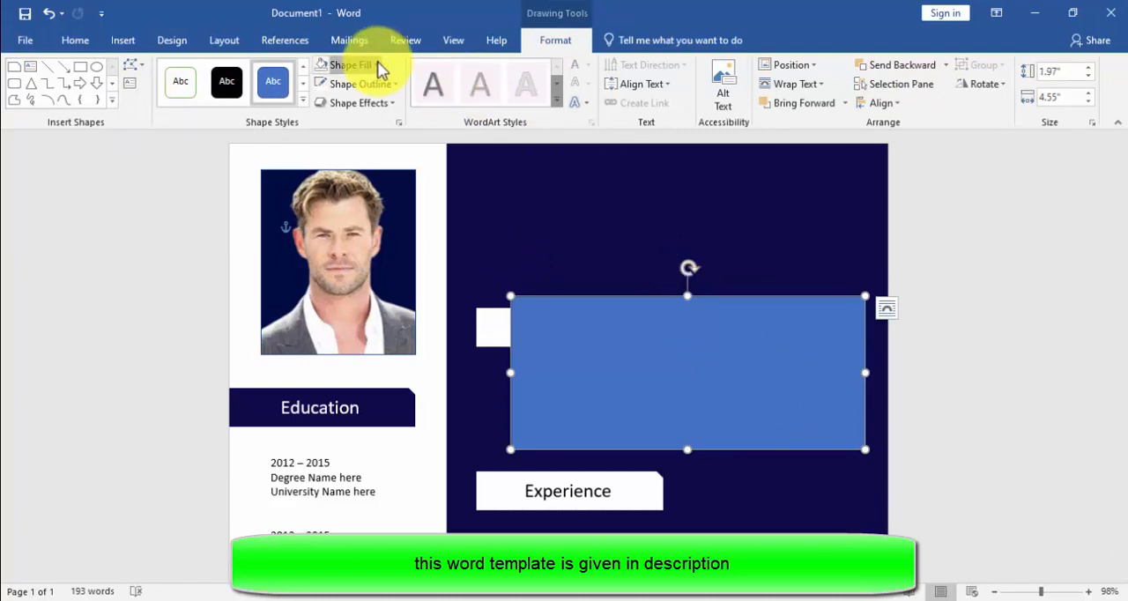
Step: Remove the fill of the rectangle over Profile and give it a thin white outline
left_click(379, 67)
left_click(375, 245)
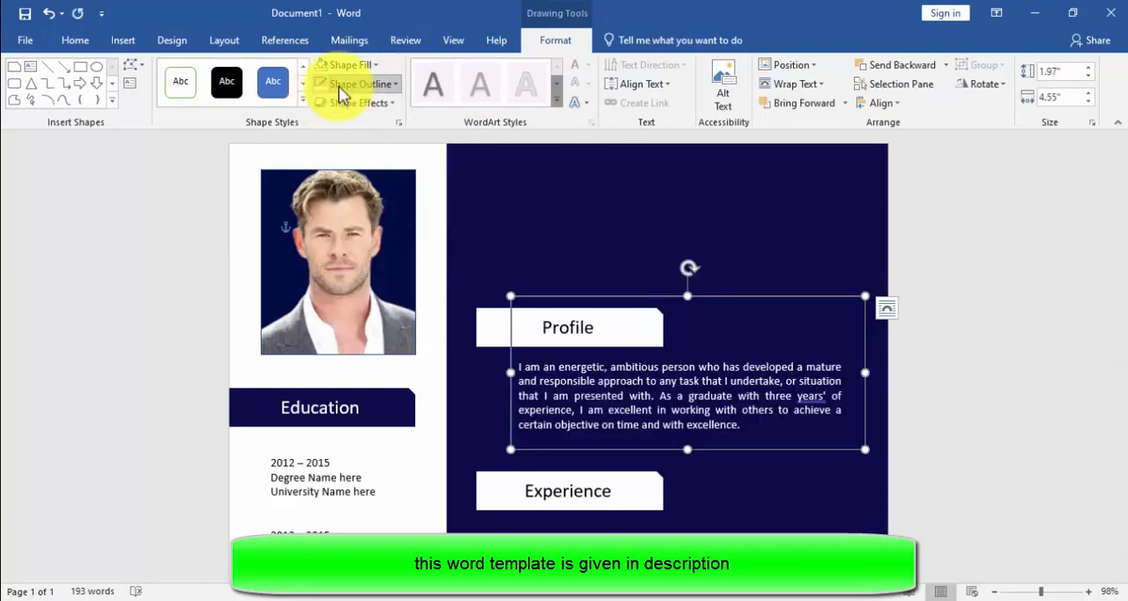
left_click(339, 85)
left_click(370, 262)
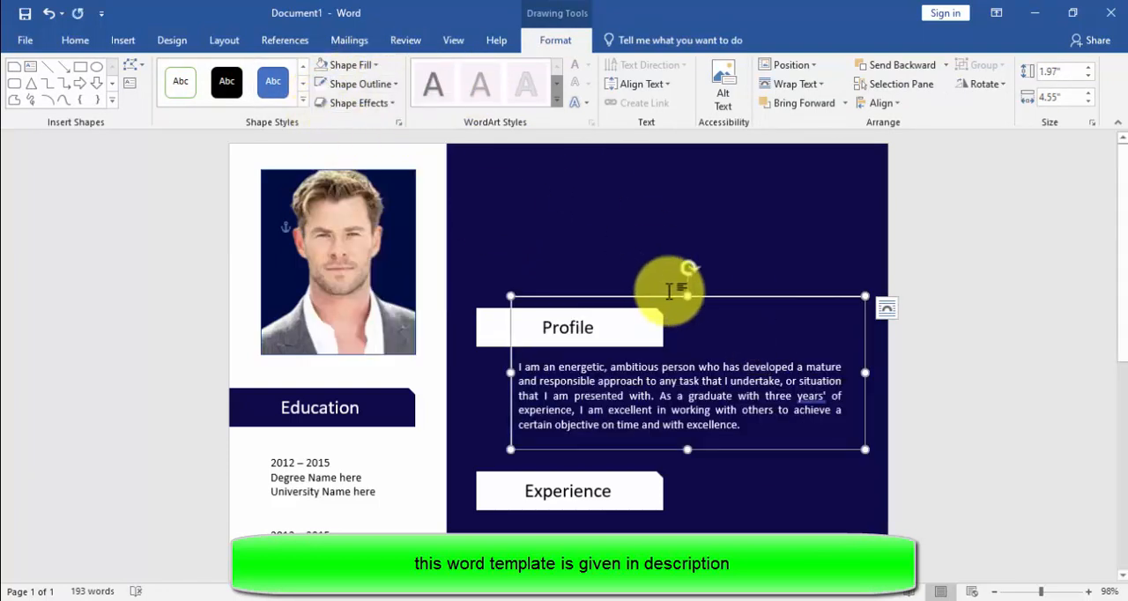
Step: Resize the Profile frame to about 1.86" high and 4.44" wide and send it backward behind the heading
left_click_drag(684, 299, 685, 304)
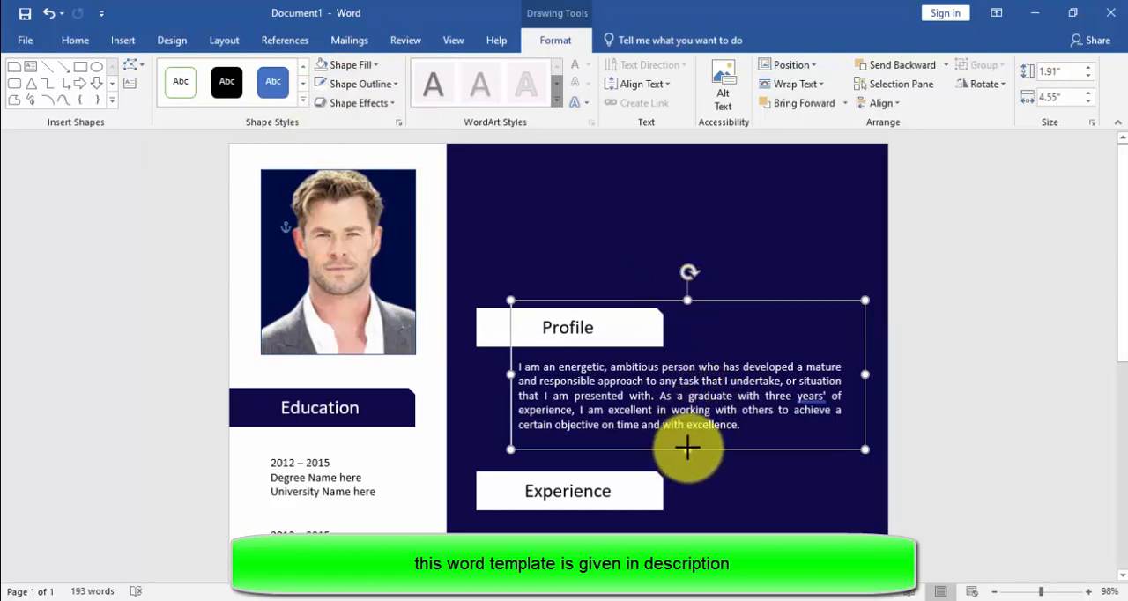
left_click_drag(687, 448, 687, 445)
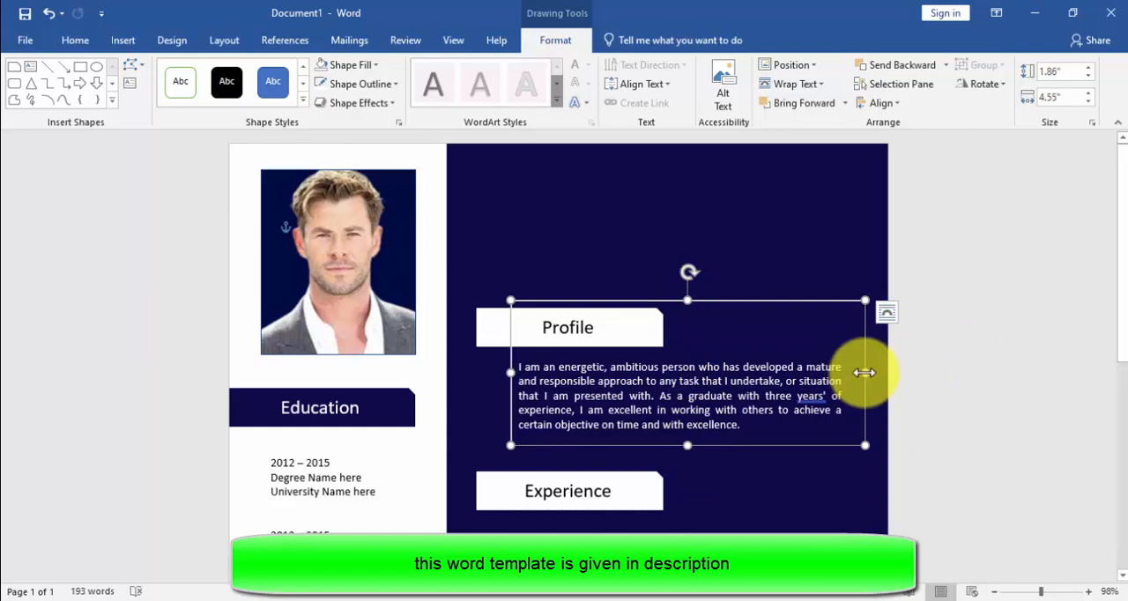
left_click_drag(855, 373, 854, 373)
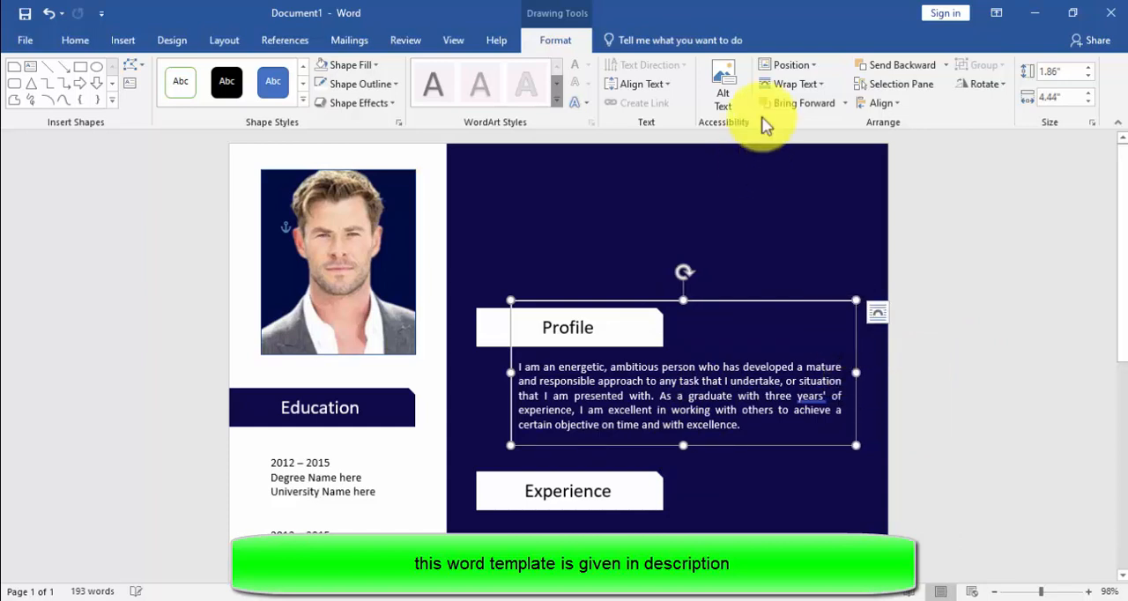
left_click(945, 67)
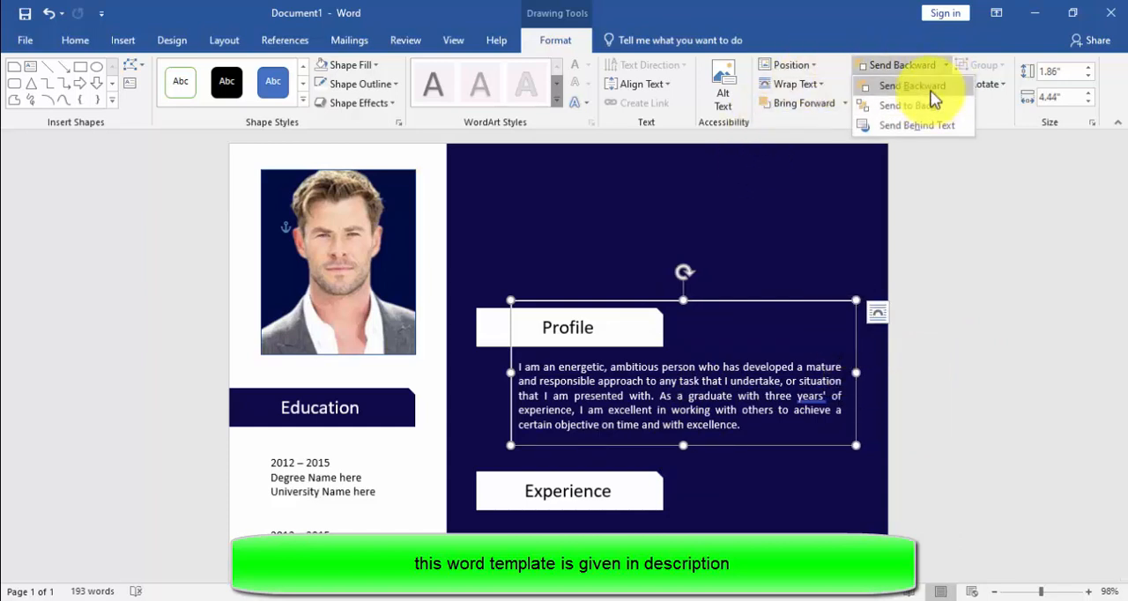
left_click(912, 86)
left_click(722, 470)
Step: Copy the Profile frame onto the Experience section and stretch it from just above the heading to below the third entry
scroll(711, 446, "down", 3)
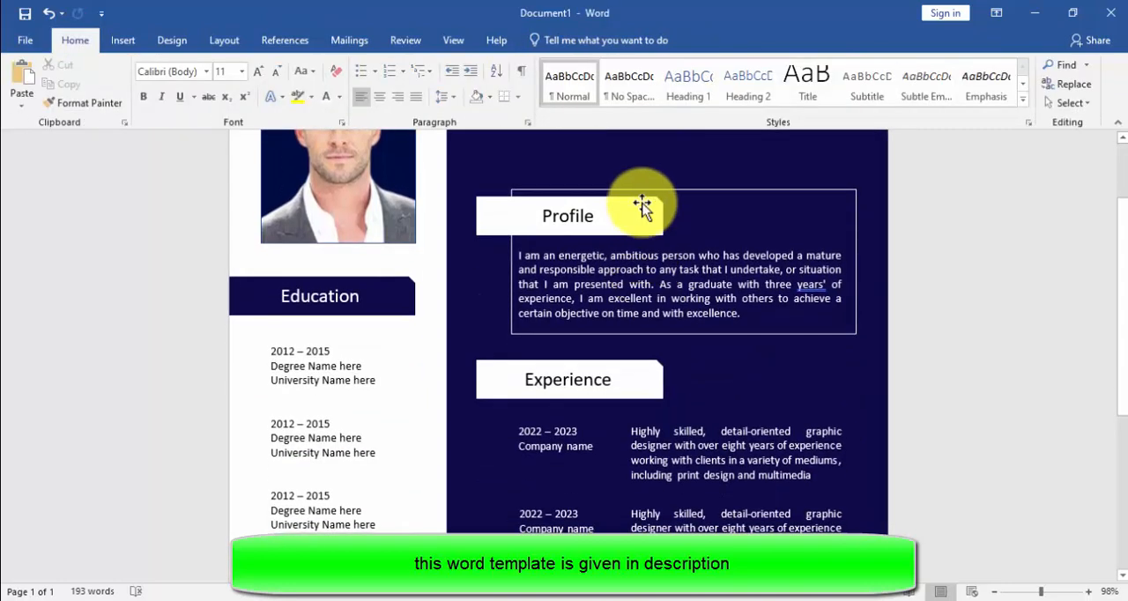
left_click(647, 192)
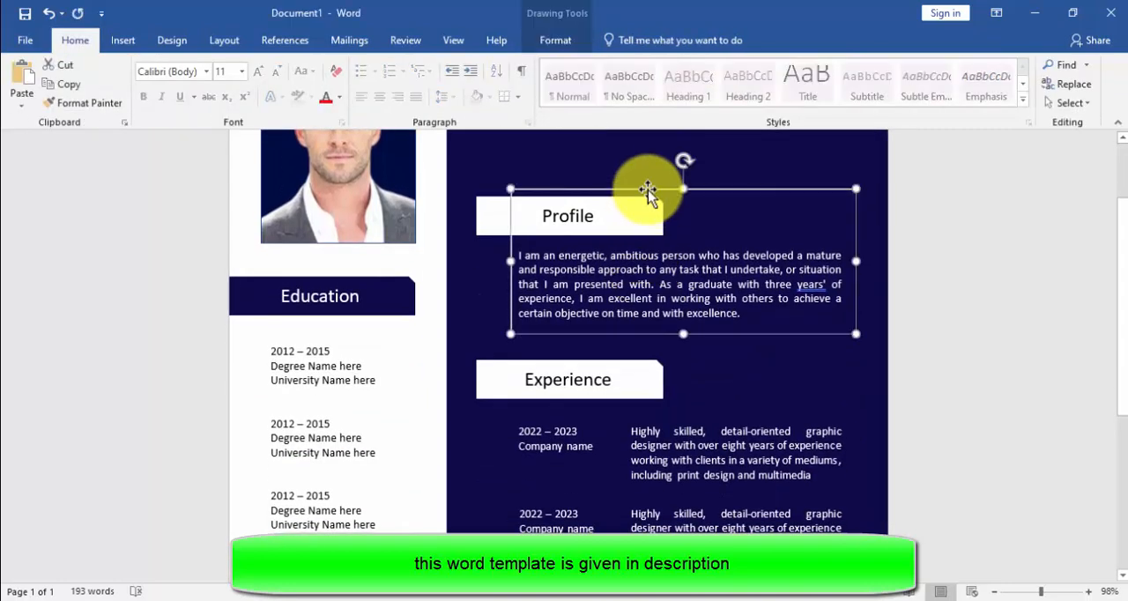
left_click_drag(648, 192, 624, 419)
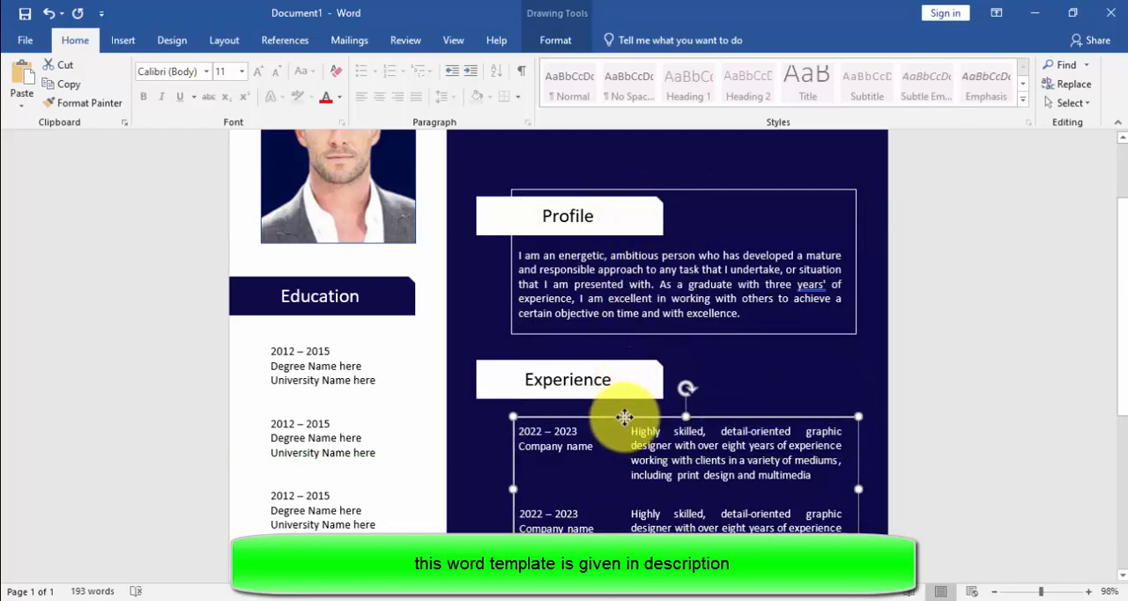
scroll(624, 417, "down", 4)
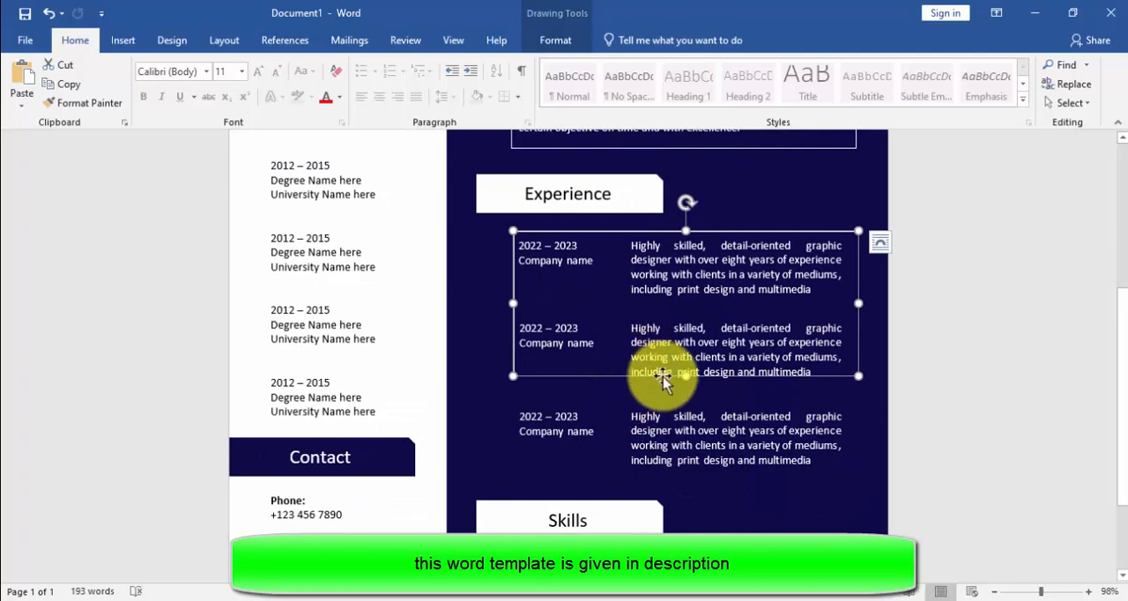
left_click_drag(684, 381, 689, 473)
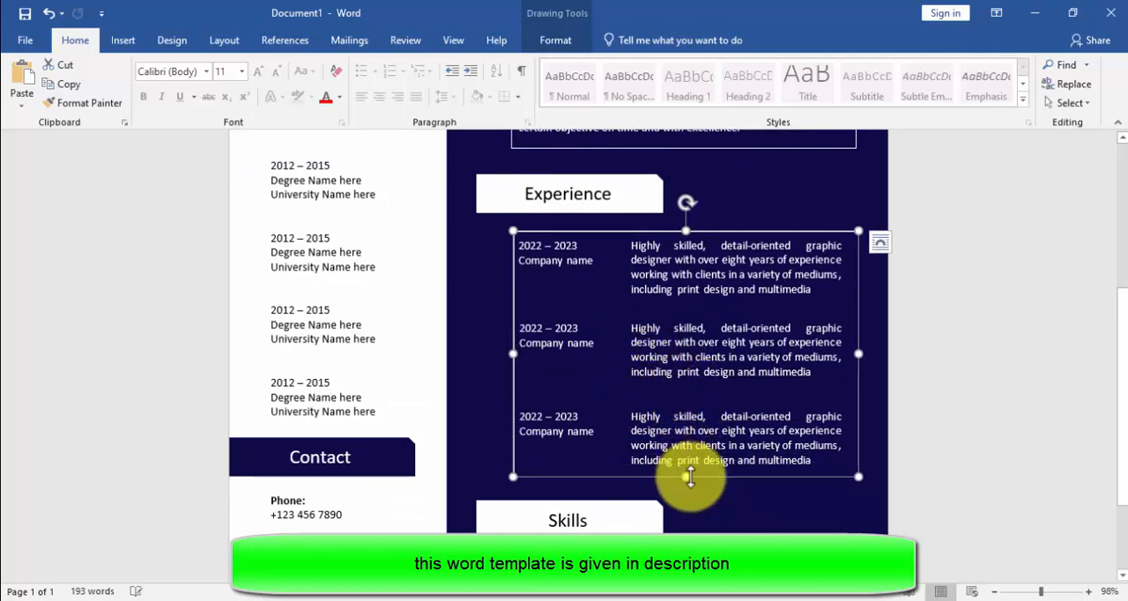
scroll(689, 476, "down", 3)
scroll(691, 431, "up", 5)
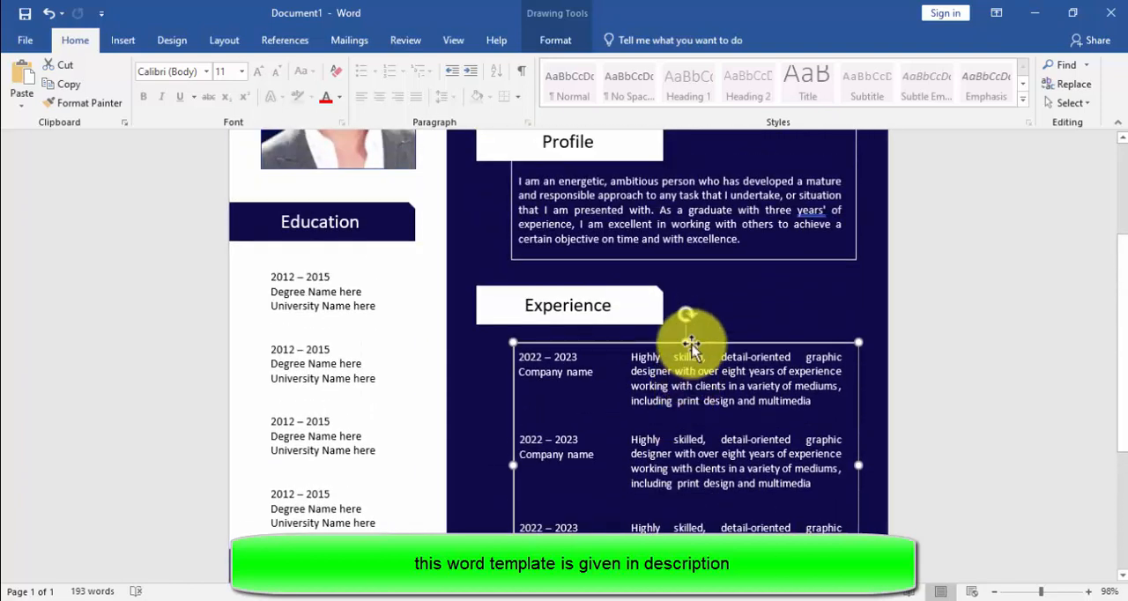
left_click_drag(687, 342, 679, 282)
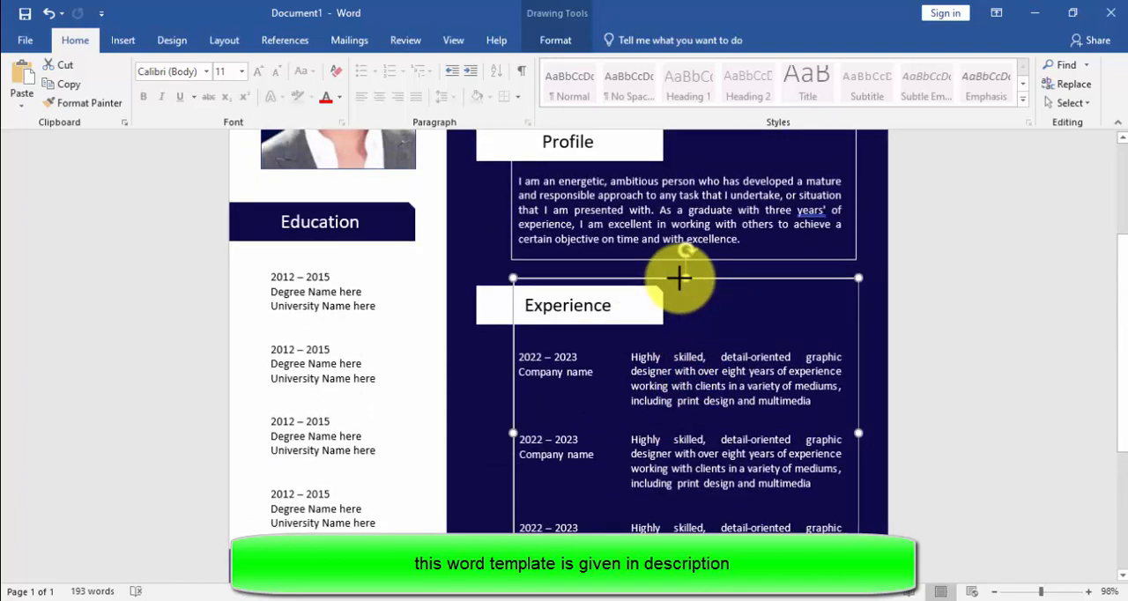
Step: Copy the Profile frame down to the Skills section and extend it around the heading and skill bars
scroll(687, 286, "down", 5)
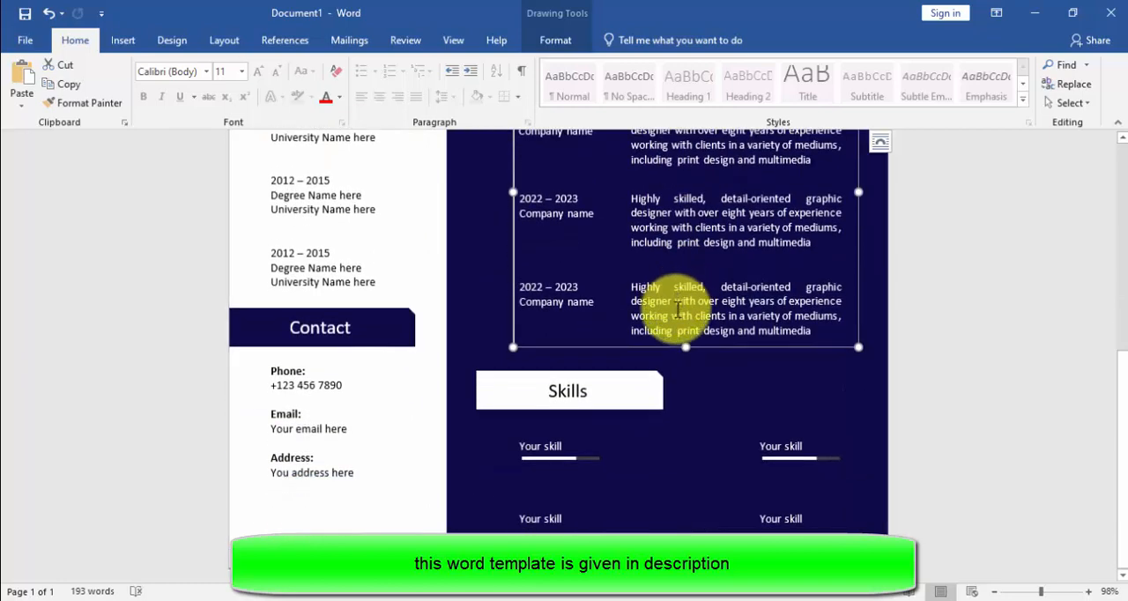
scroll(677, 295, "up", 4)
scroll(672, 216, "up", 3)
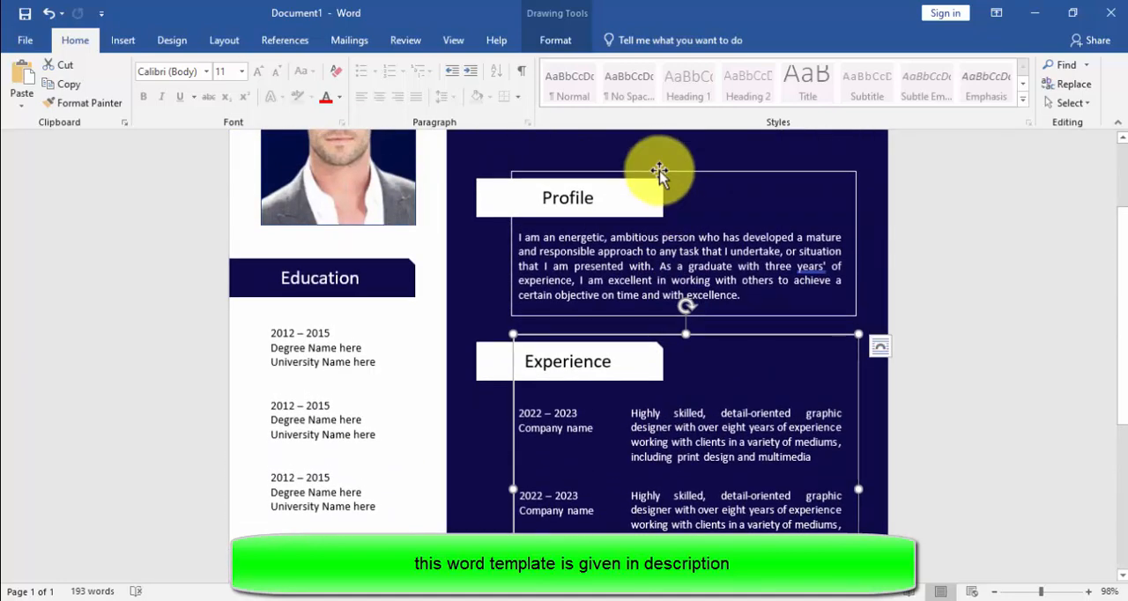
left_click(659, 174)
left_click_drag(659, 176, 656, 597)
scroll(659, 168, "down", 1)
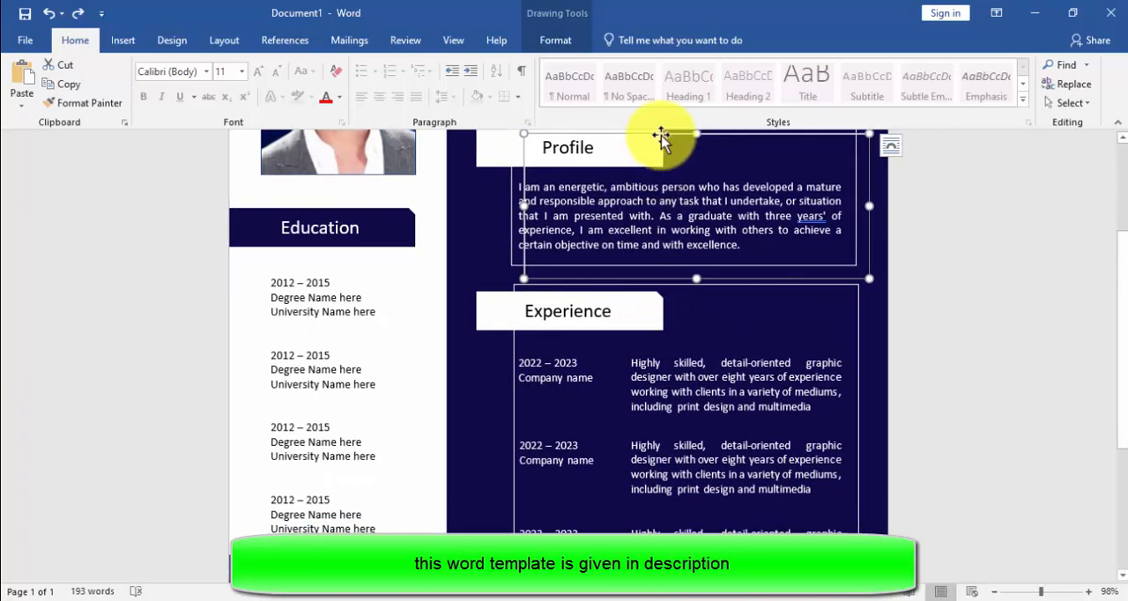
left_click_drag(661, 135, 661, 431)
scroll(661, 427, "down", 5)
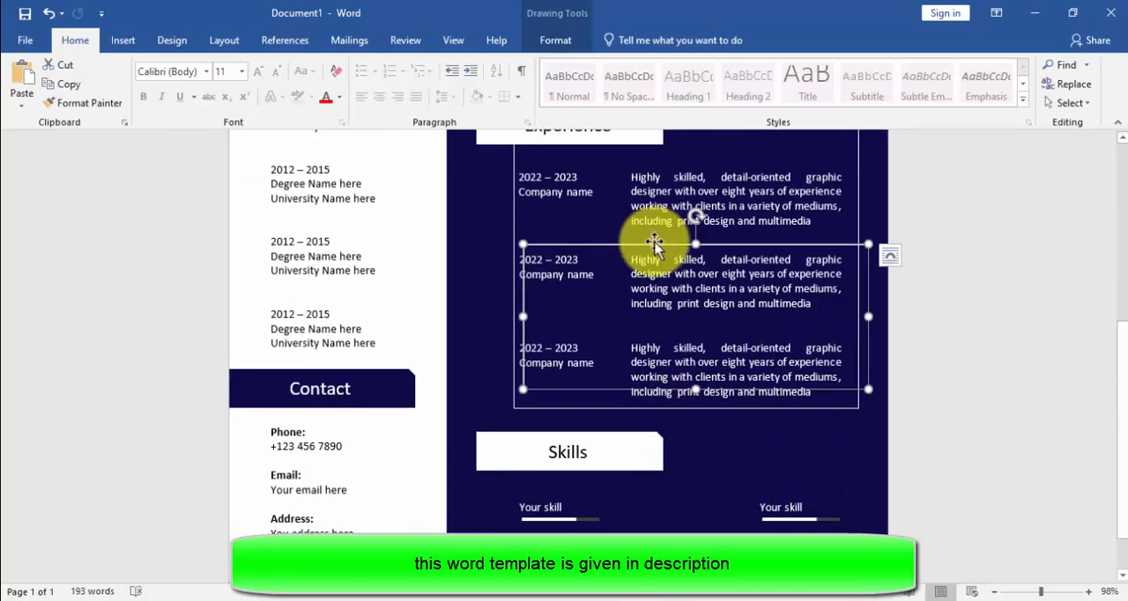
left_click_drag(654, 245, 649, 423)
scroll(650, 423, "down", 2)
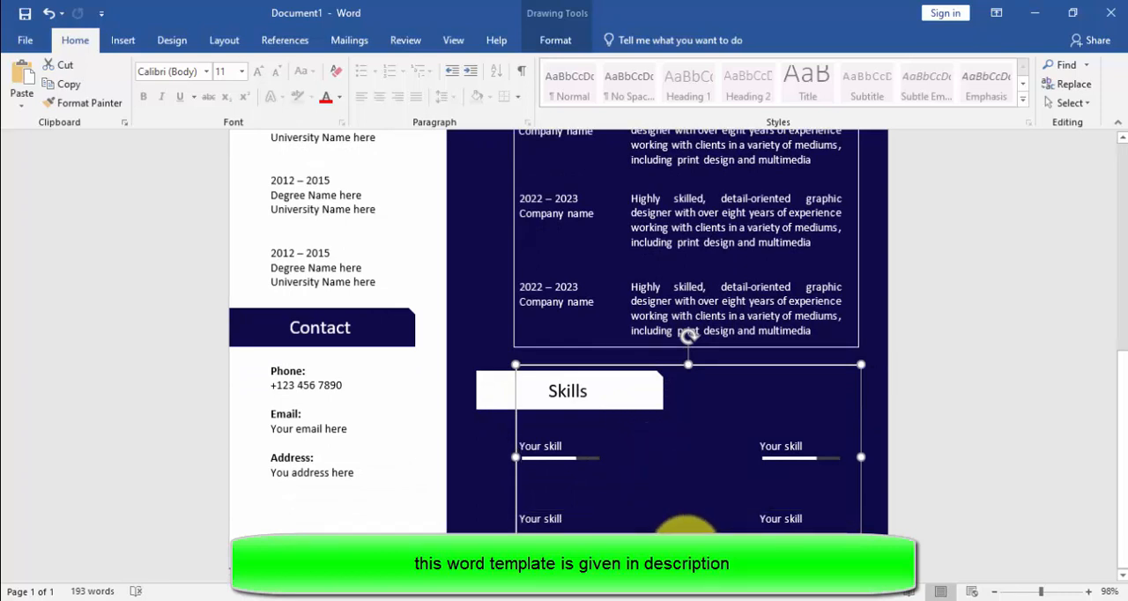
Step: Align the left edges of the Skills, Experience and Profile frames
scroll(675, 359, "up", 5)
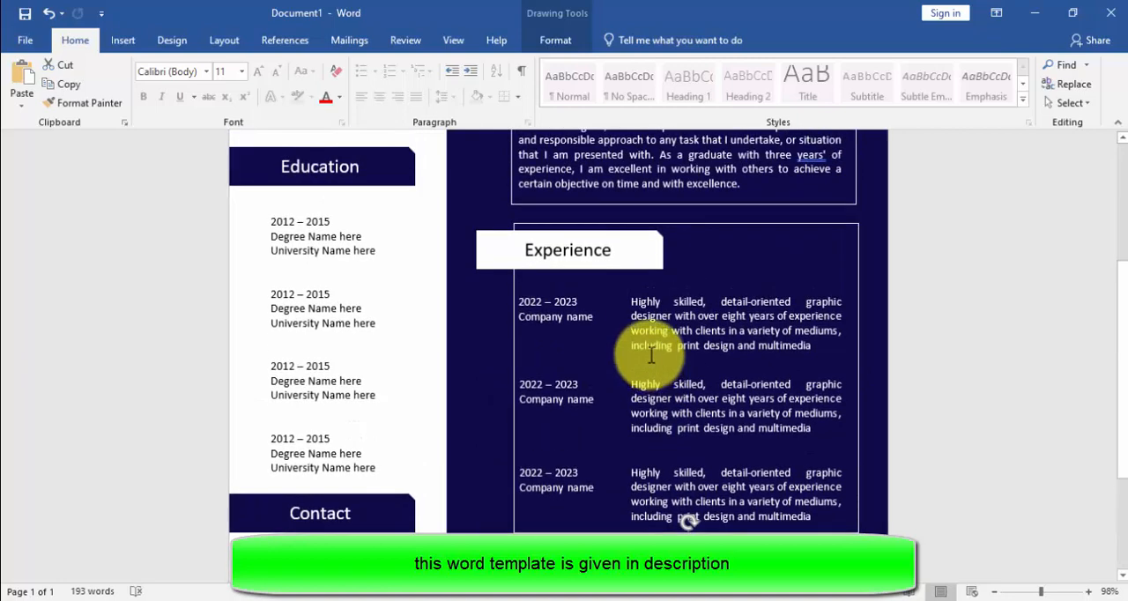
left_click(661, 225)
scroll(661, 229, "up", 5)
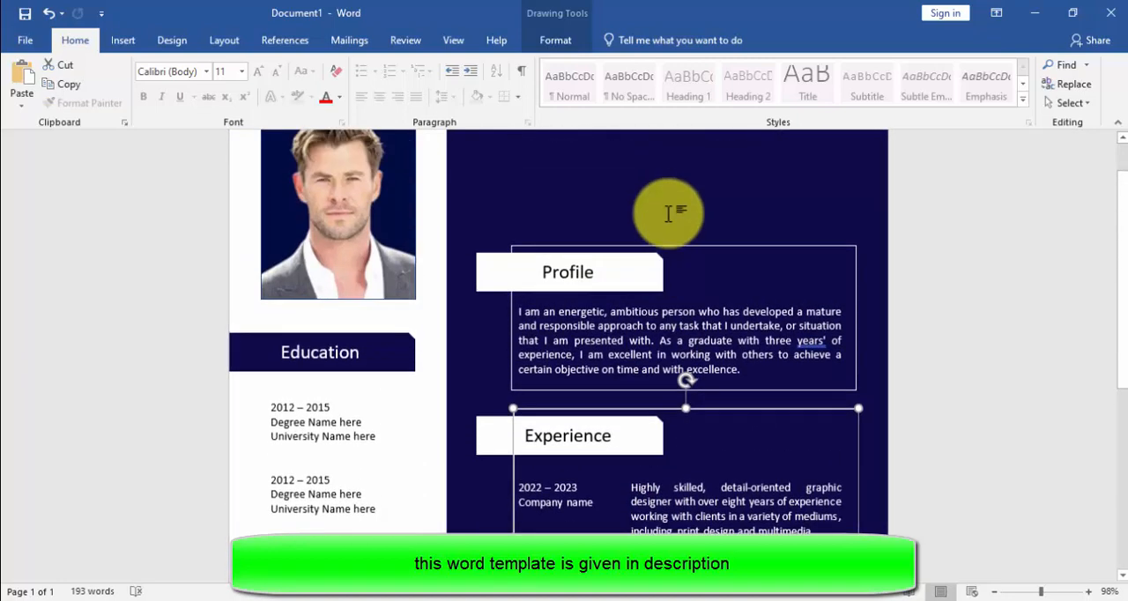
left_click(664, 245, "shift")
left_click(555, 40)
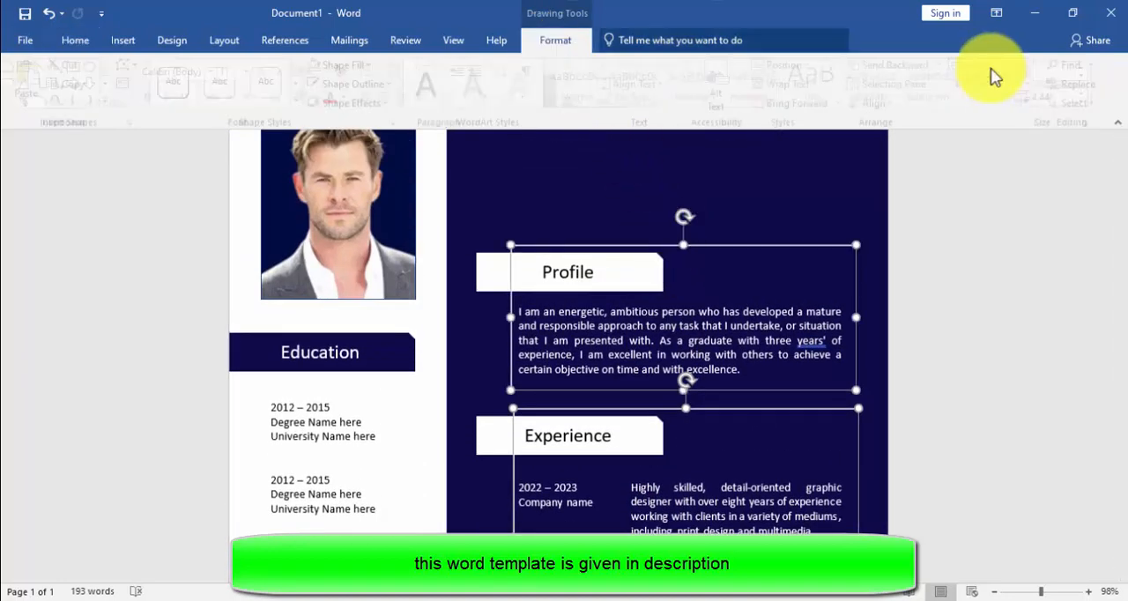
left_click(881, 103)
left_click(883, 126)
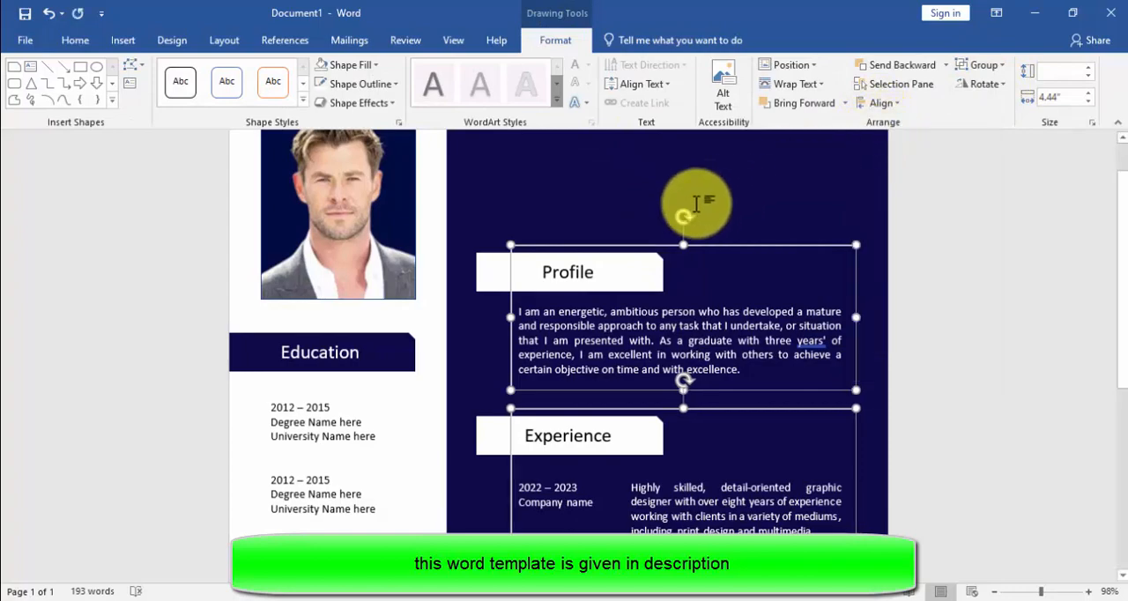
scroll(705, 208, "down", 5)
scroll(696, 206, "down", 3)
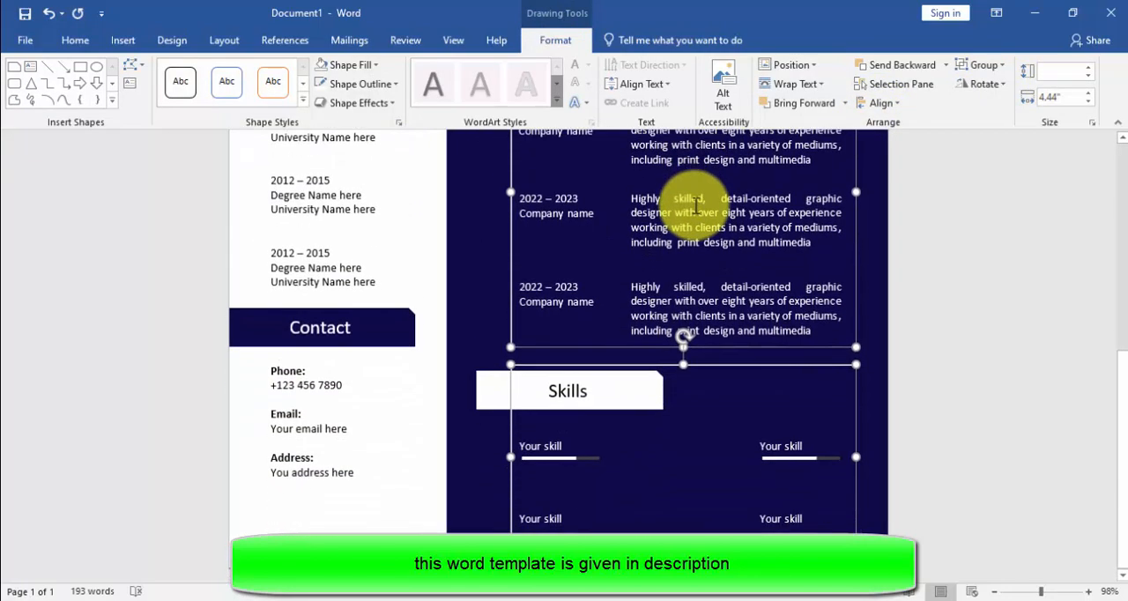
scroll(696, 203, "up", 10)
left_click(697, 198)
Step: Draw a text box about 0.76" high and 3.7" wide on the navy area above the Profile frame
scroll(697, 197, "down", 6)
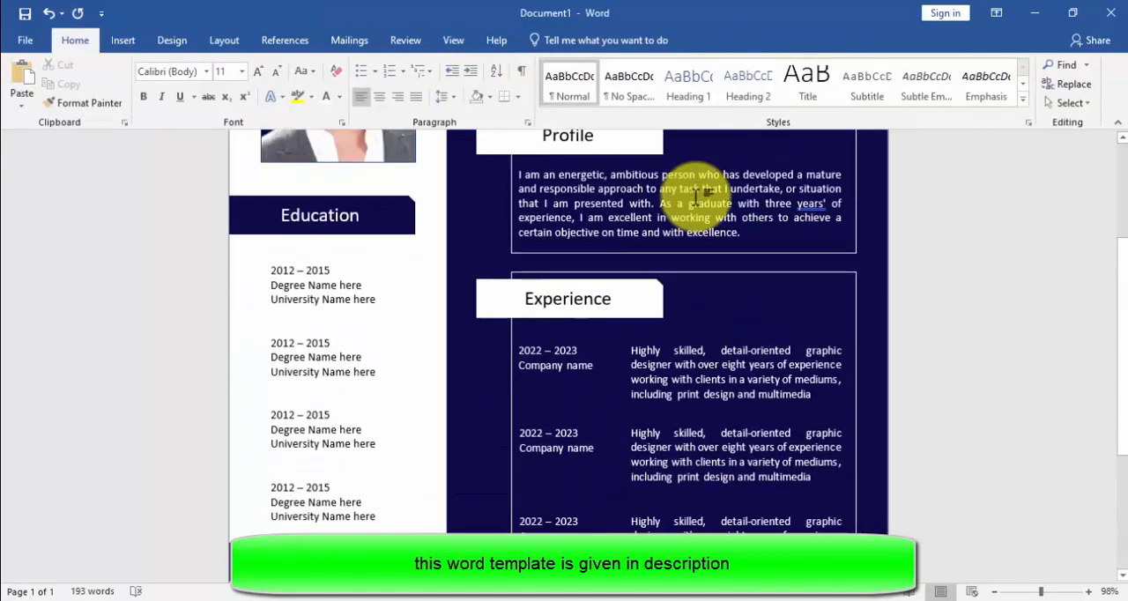
scroll(697, 198, "up", 8)
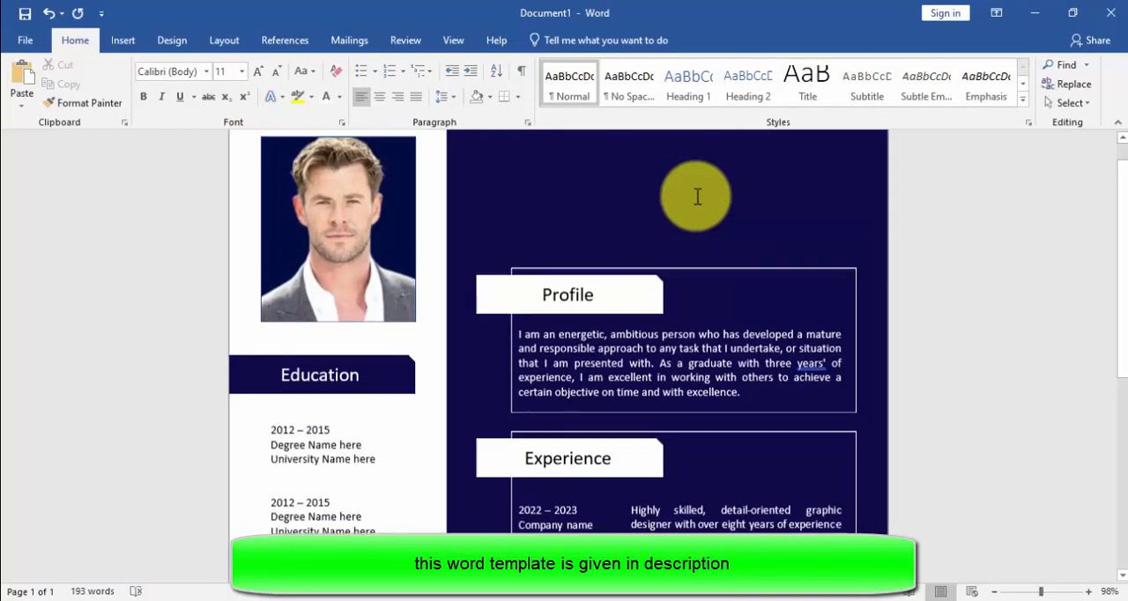
left_click(123, 41)
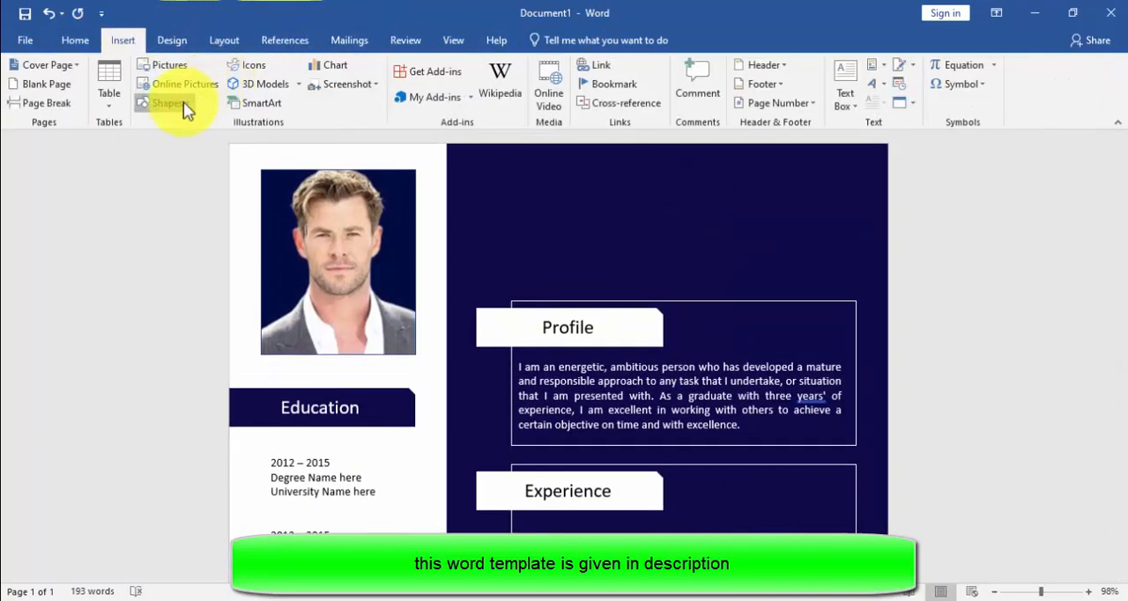
left_click(183, 102)
left_click(164, 148)
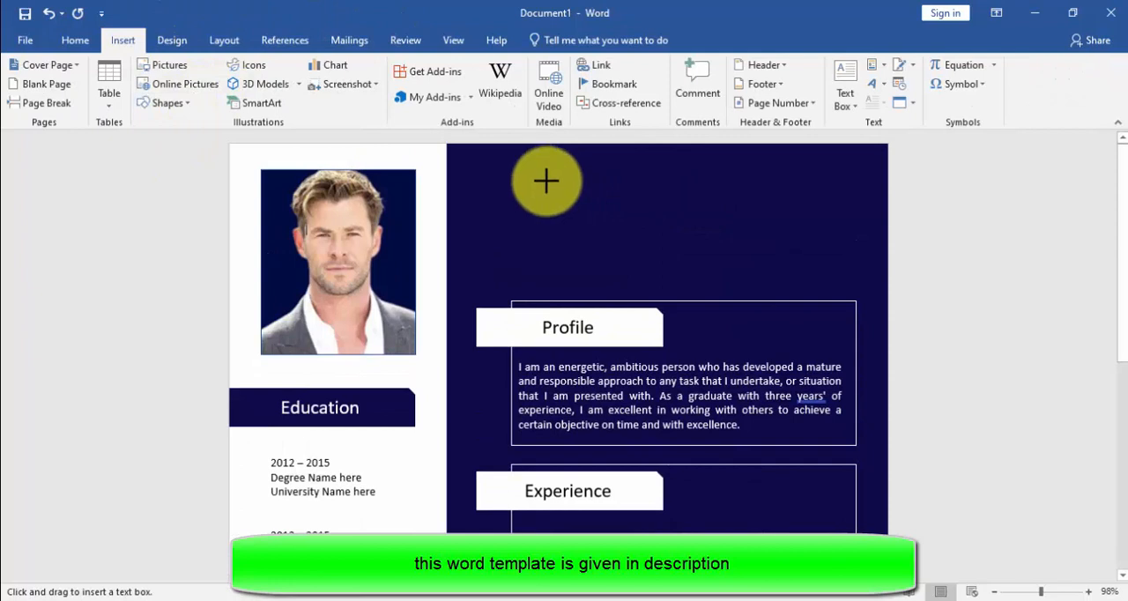
left_click_drag(822, 233, 534, 171)
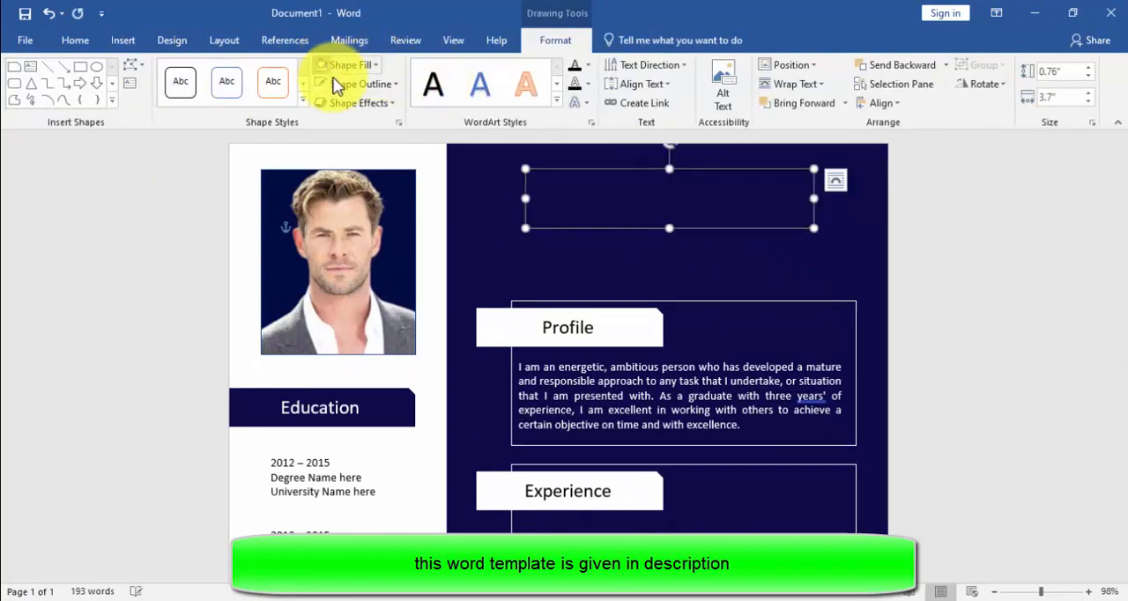
Step: Remove the outline of the header text box and enter the person's full name in capitals
left_click(335, 84)
left_click(379, 255)
left_click(592, 205)
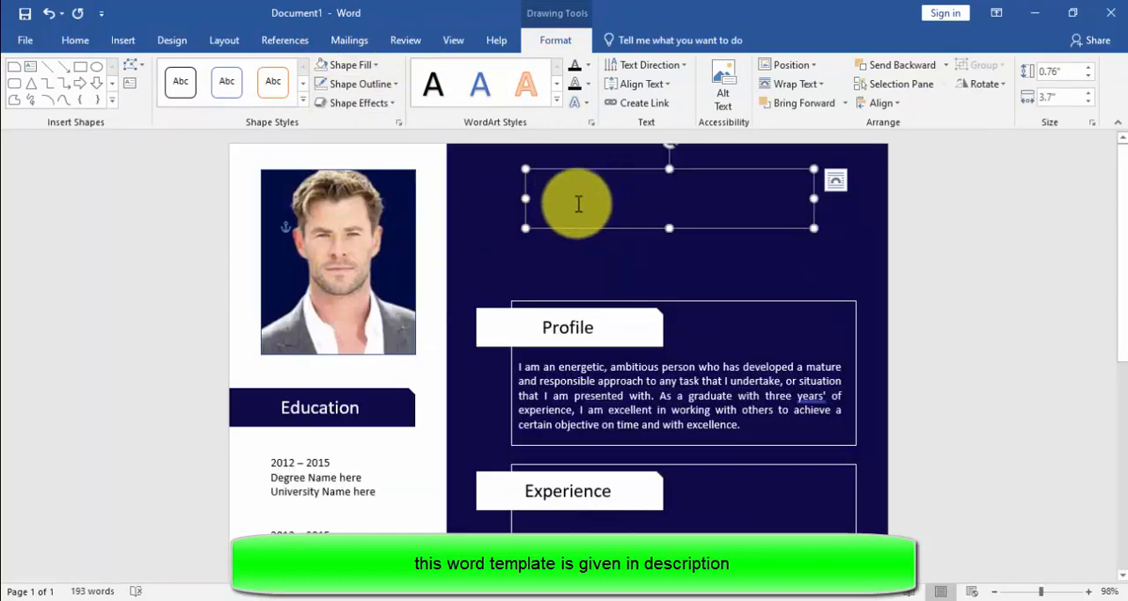
left_click(77, 40)
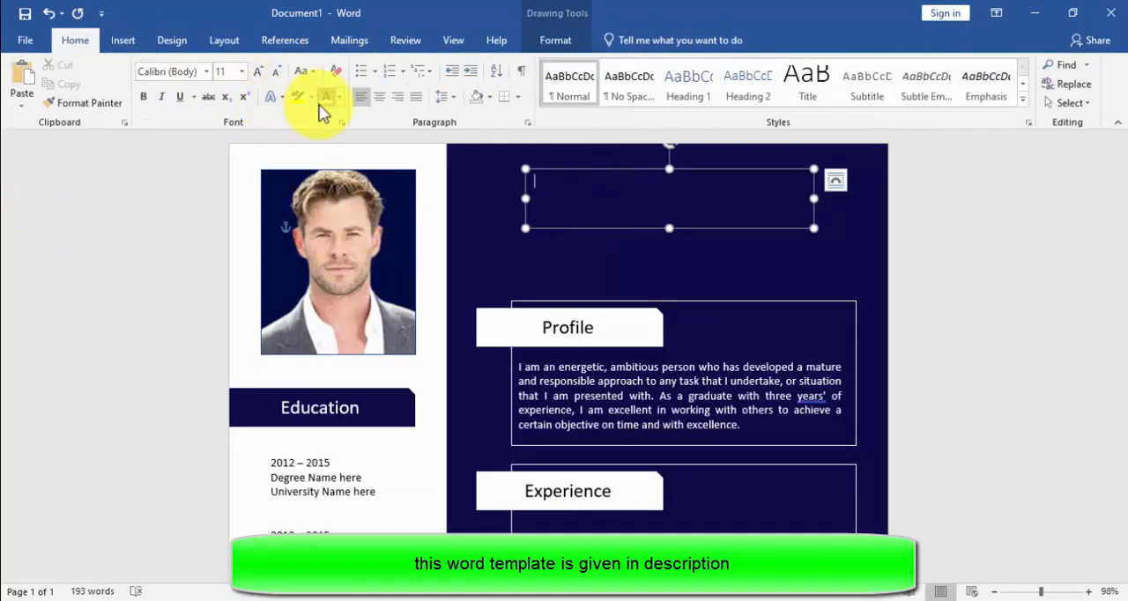
left_click(548, 183)
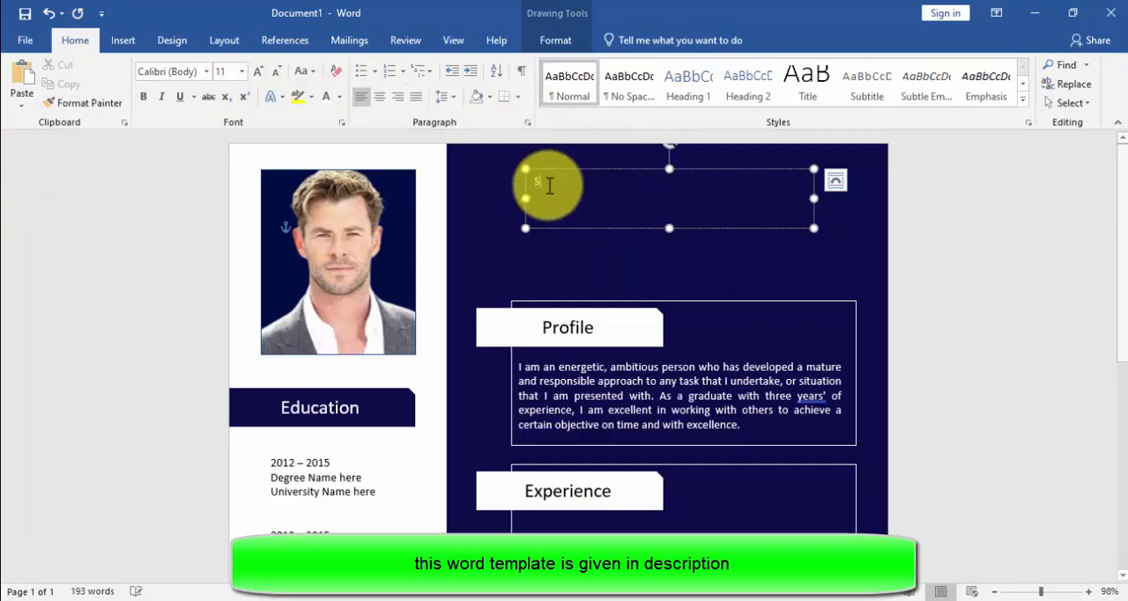
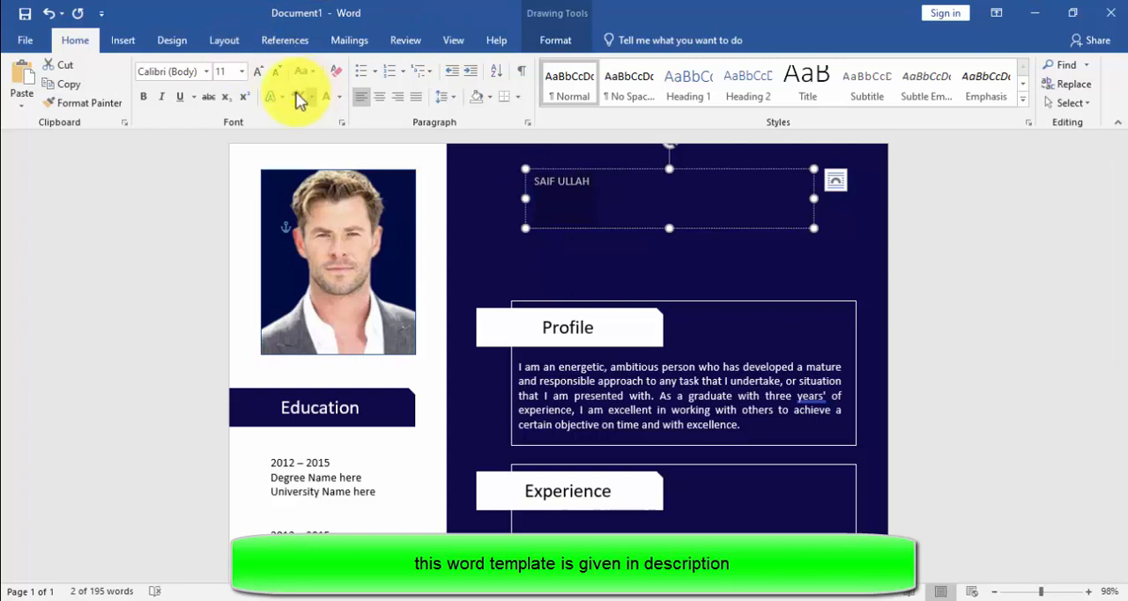
Step: Set the name's font size to 36 and shrink its text box to about 2.78" wide around the text
left_click(238, 70)
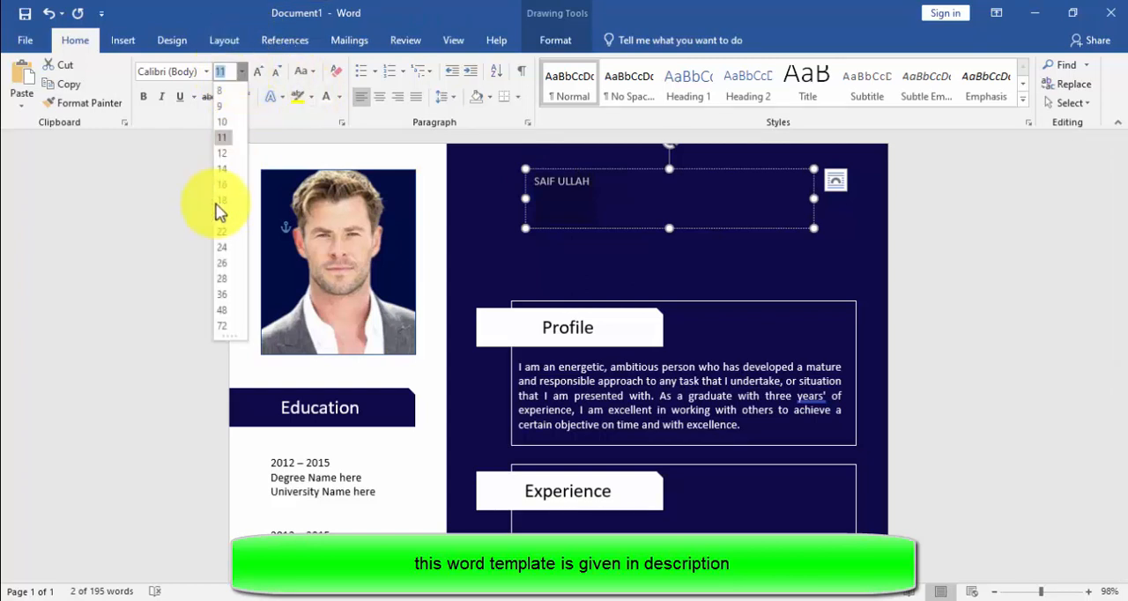
left_click(219, 296)
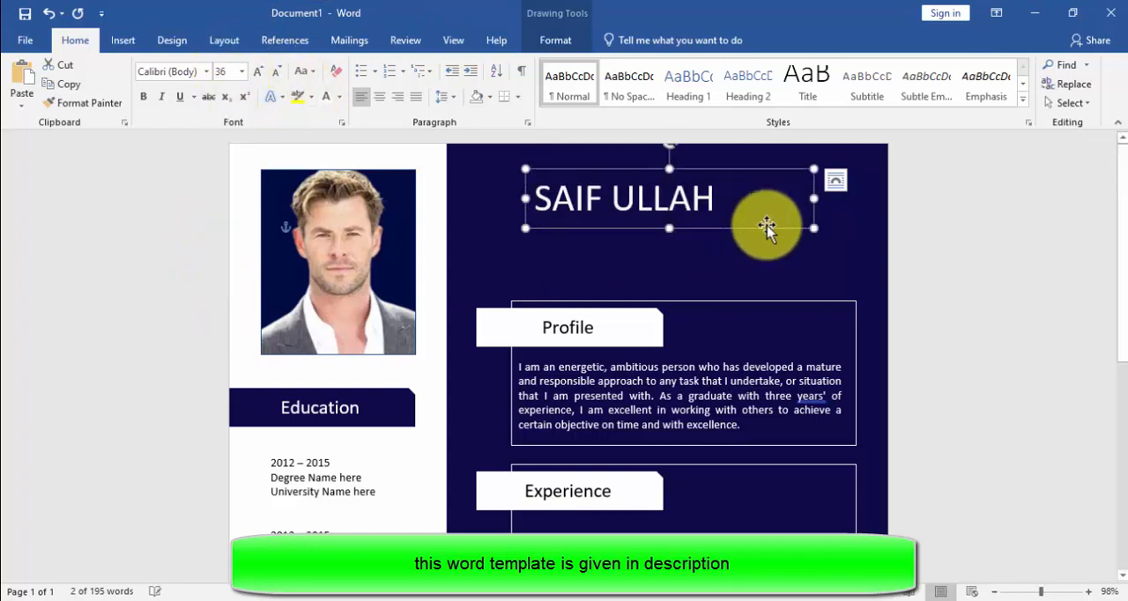
left_click_drag(814, 199, 761, 199)
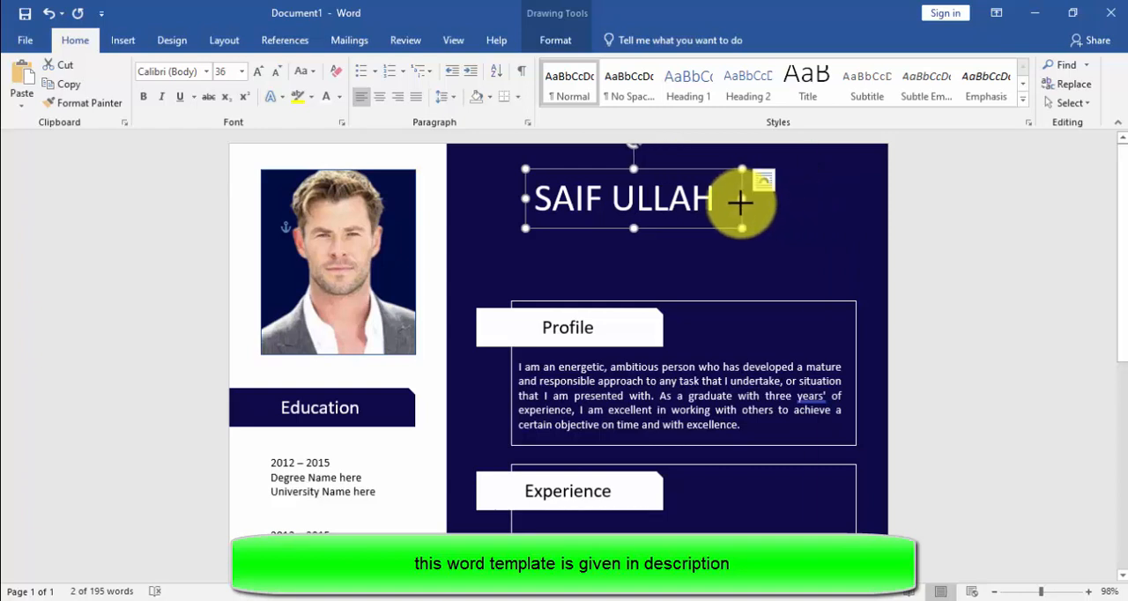
left_click(633, 222)
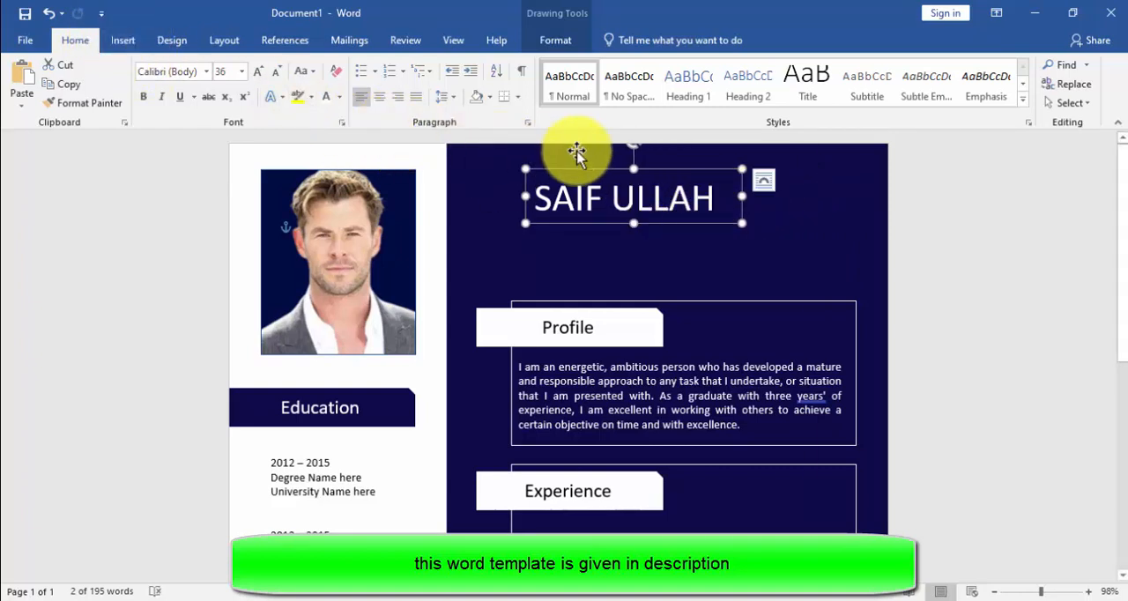
Step: Duplicate the name text box as a shorter box just below the name and clear the copy's text
key("ctrl+z")
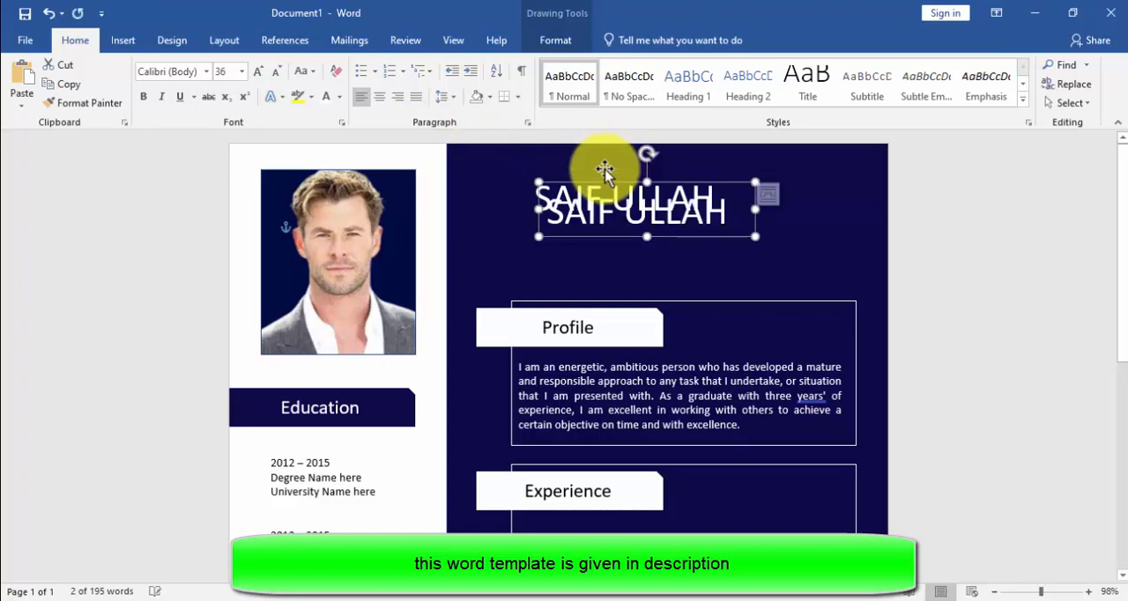
left_click_drag(614, 182, 658, 272)
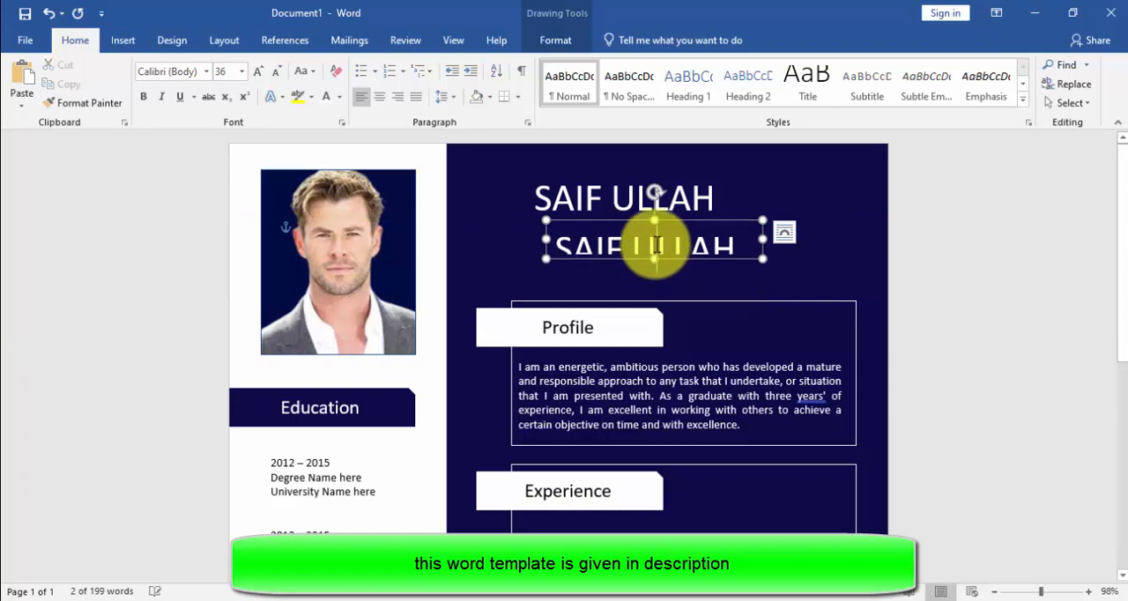
key("ctrl+a")
key("Delete")
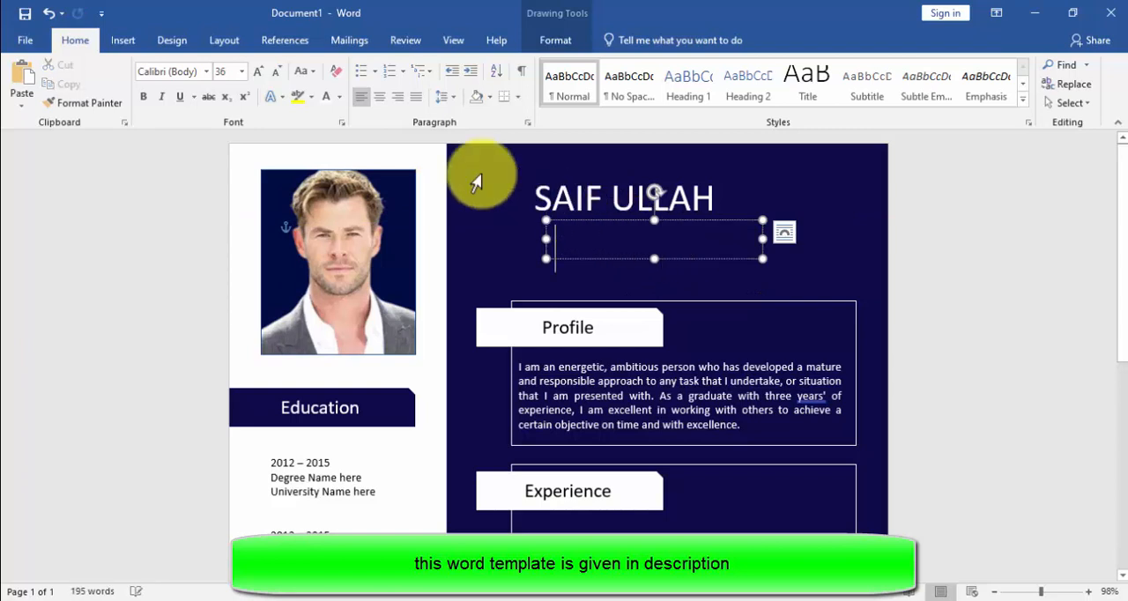
Step: Enter the job title "Graphics designer" at font size 14 in the empty text box below the name
left_click(244, 74)
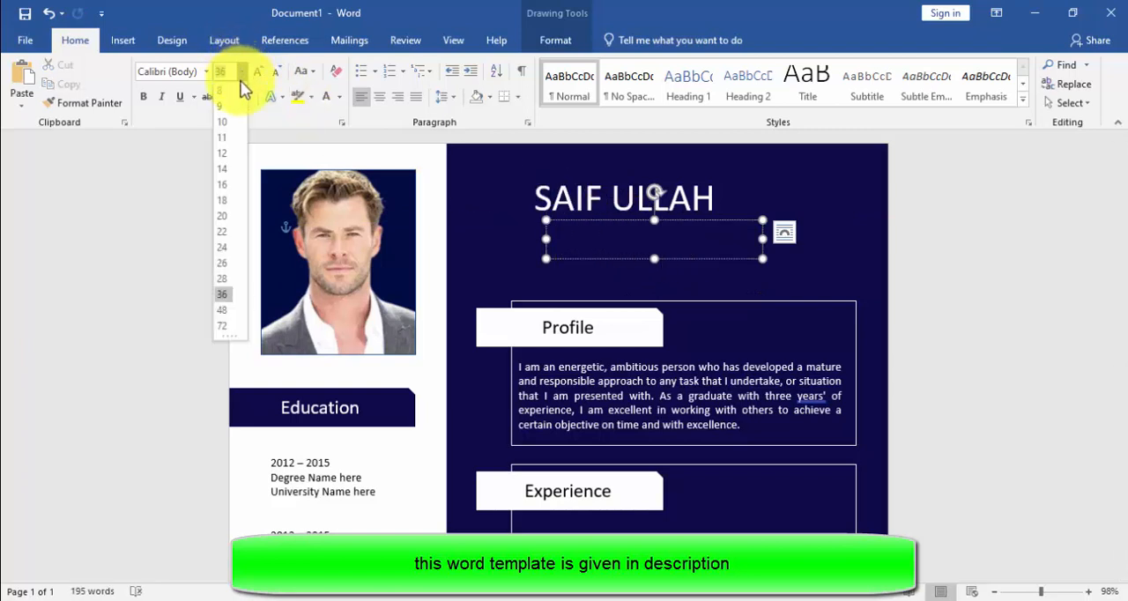
left_click(227, 168)
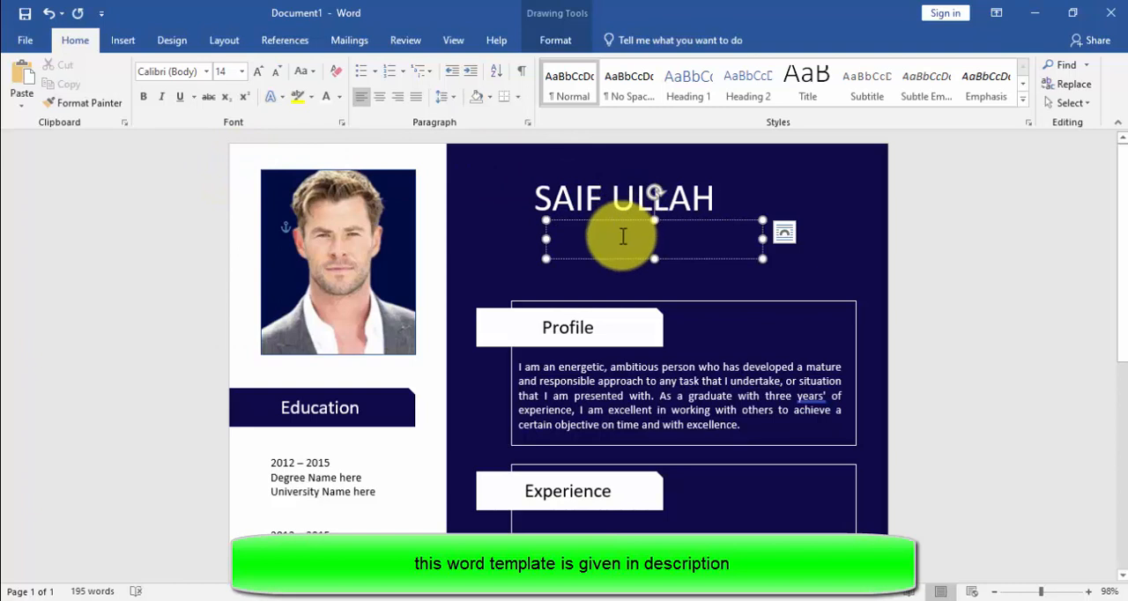
type("Graphic")
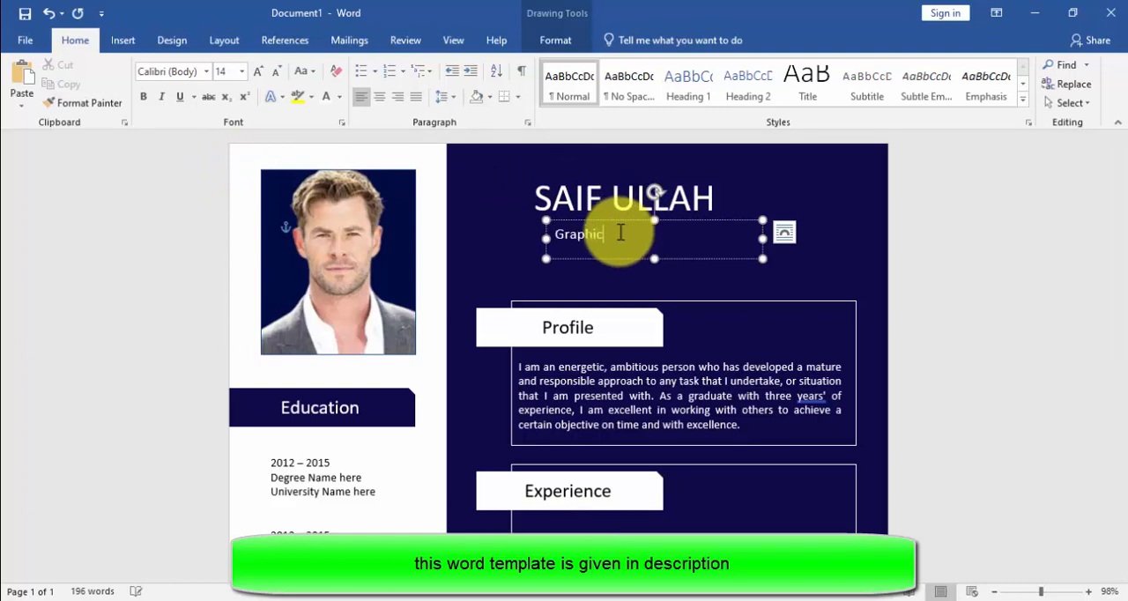
type("s designer")
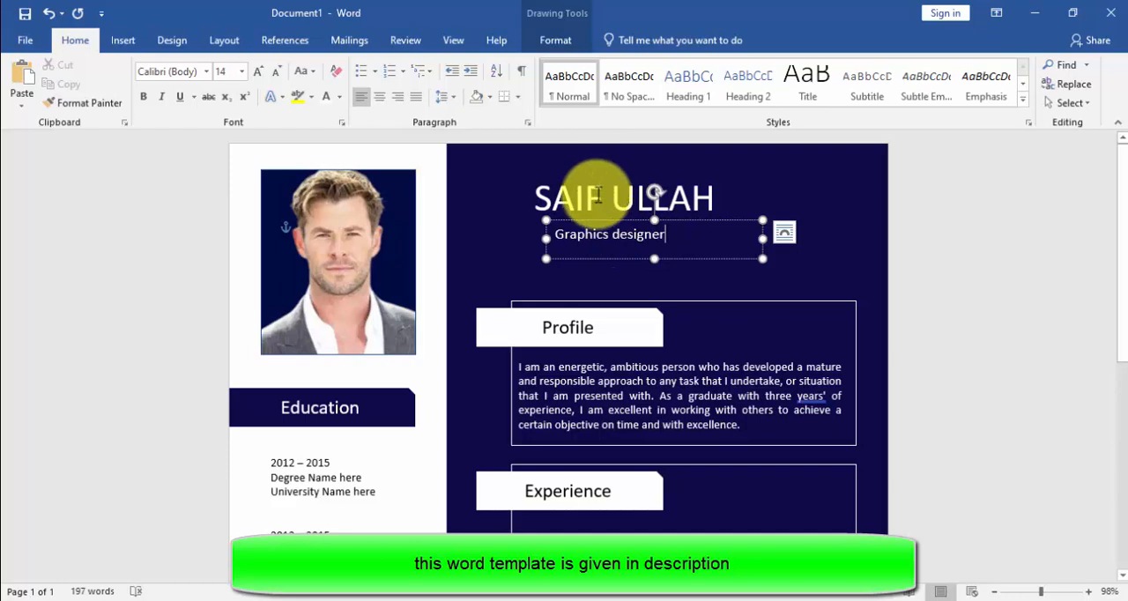
Step: Align the left edges of the name and job title text boxes
left_click(597, 194, "shift")
left_click(573, 39)
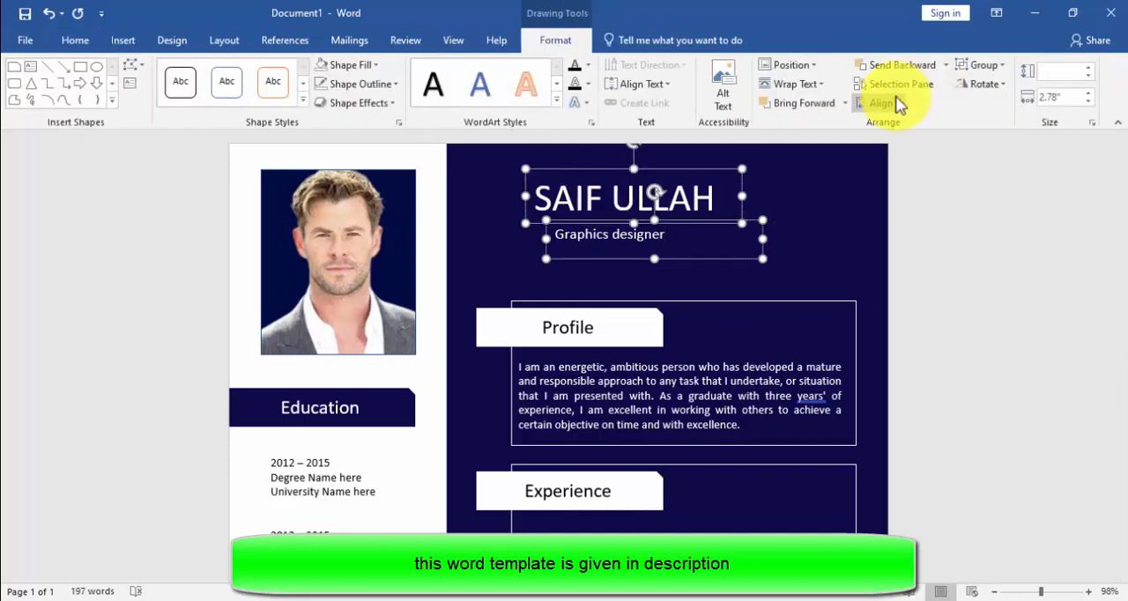
left_click(897, 104)
left_click(899, 122)
left_click(810, 246)
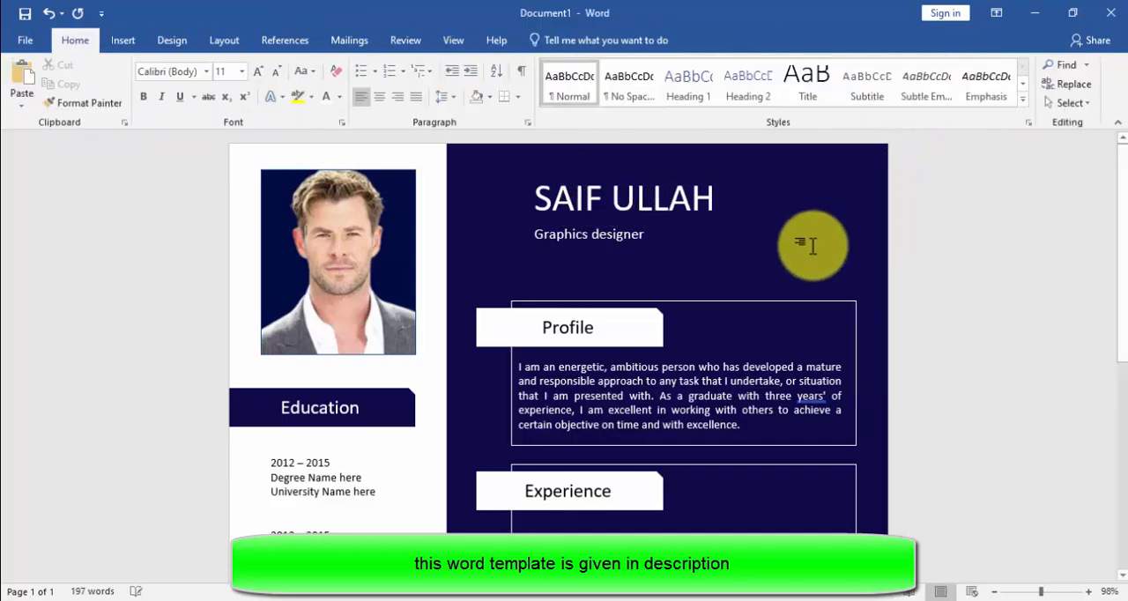
scroll(806, 244, "down", 2)
scroll(810, 252, "up", 1)
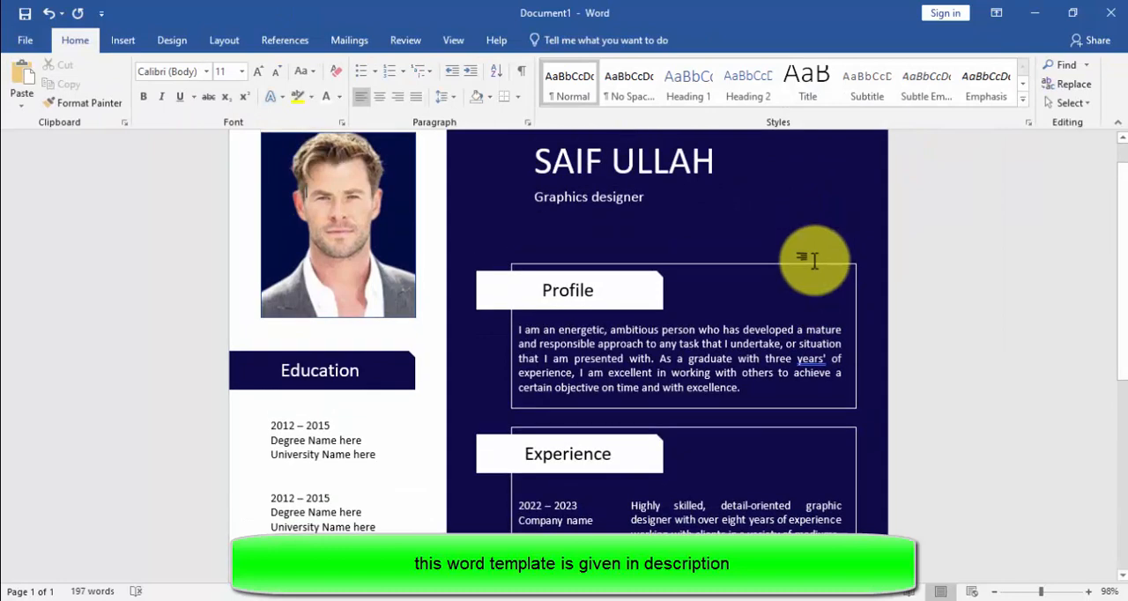
scroll(814, 261, "down", 10)
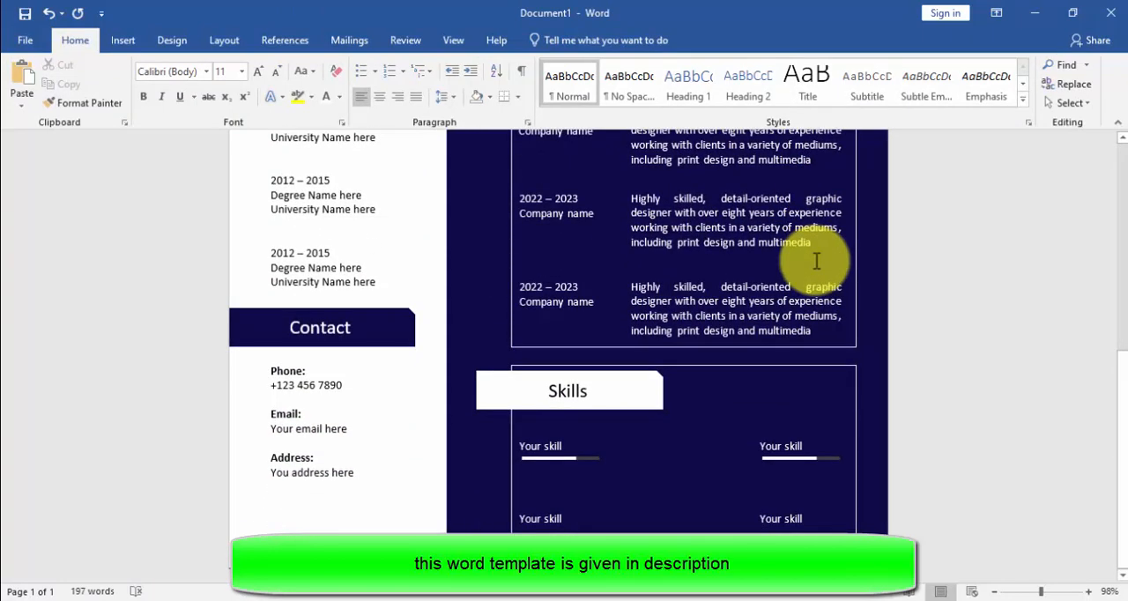
scroll(816, 261, "up", 2)
scroll(816, 261, "down", 2)
scroll(815, 261, "up", 11)
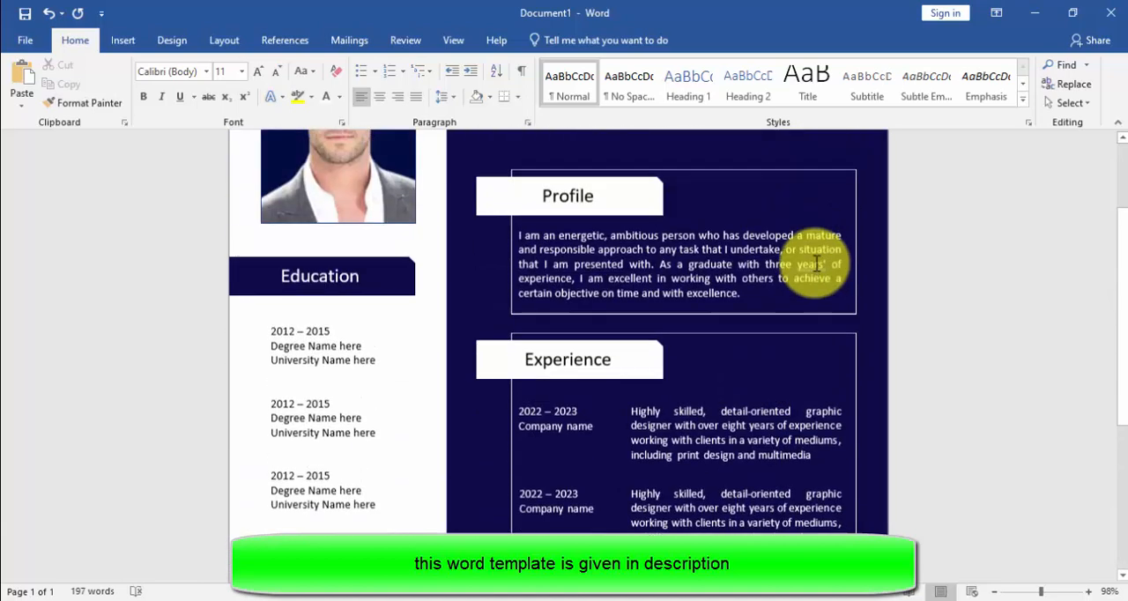
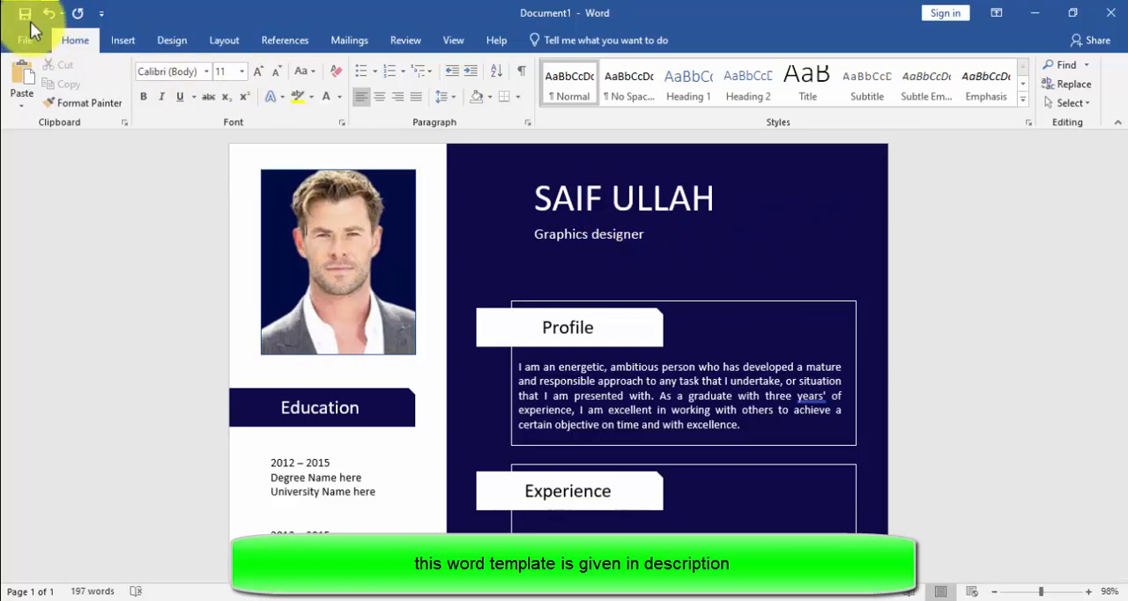
Step: Make the "2012 – 2015" date line bold in all four entries of the Education section
scroll(403, 378, "down", 7)
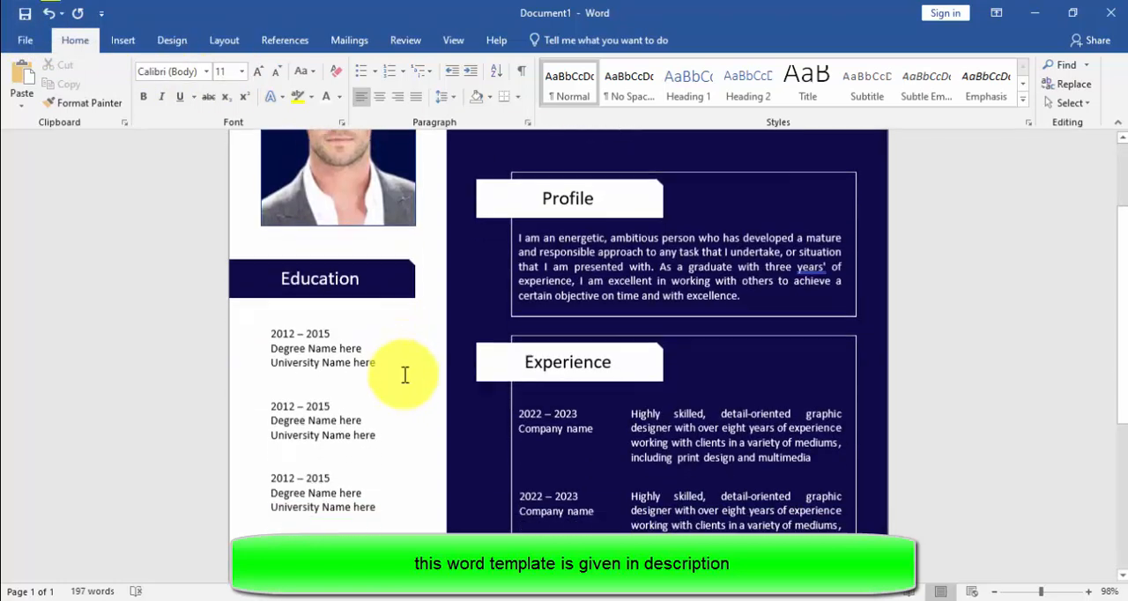
triple_click(318, 208)
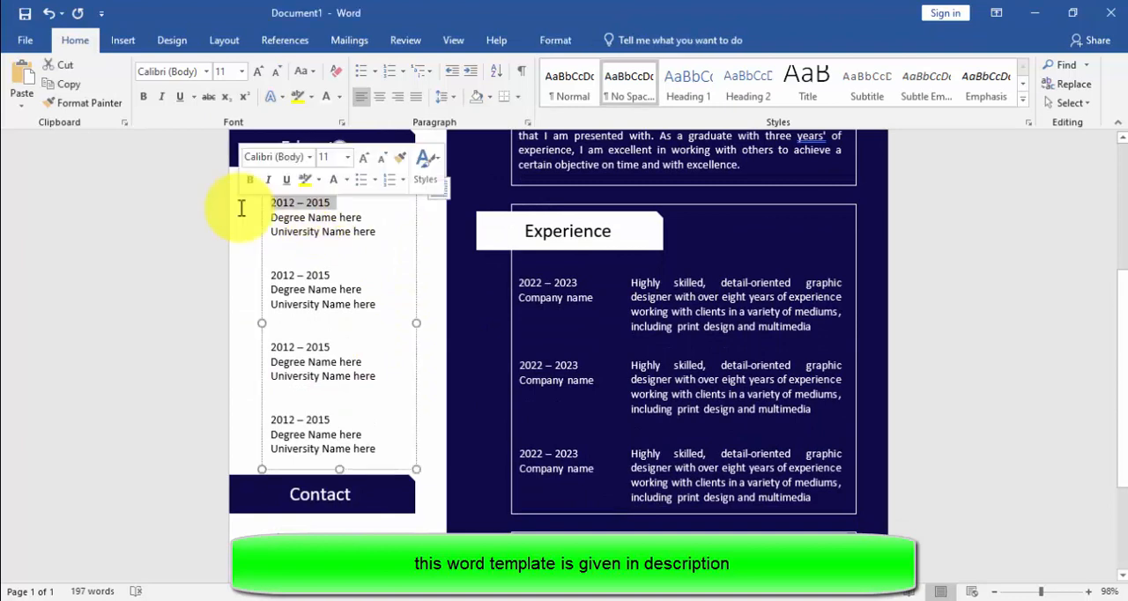
left_click_drag(340, 277, 282, 280)
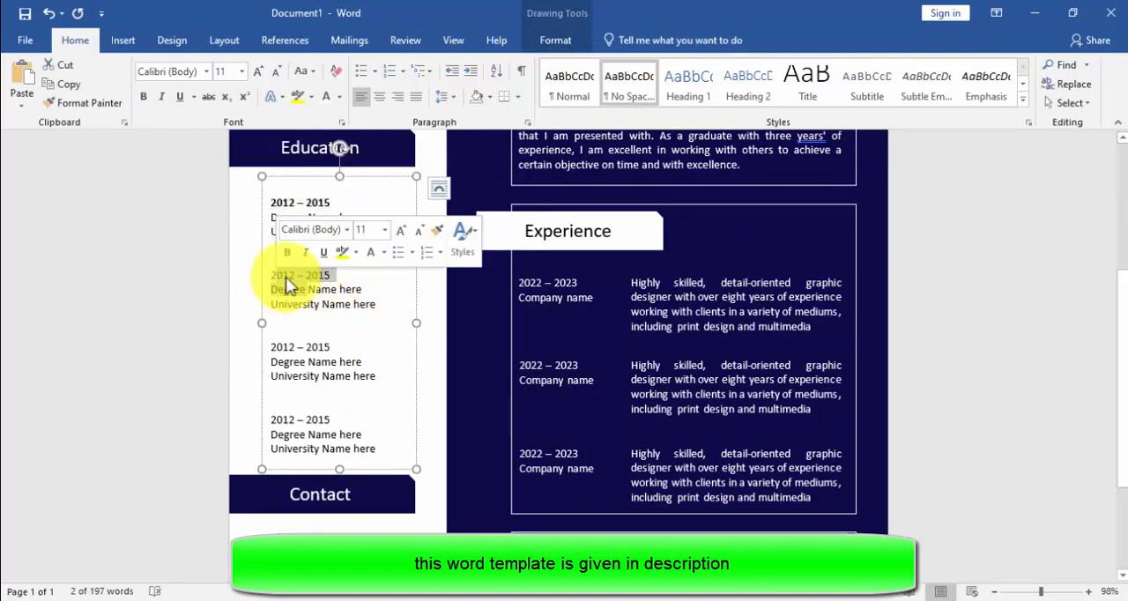
left_click(277, 240)
left_click_drag(335, 347, 271, 344)
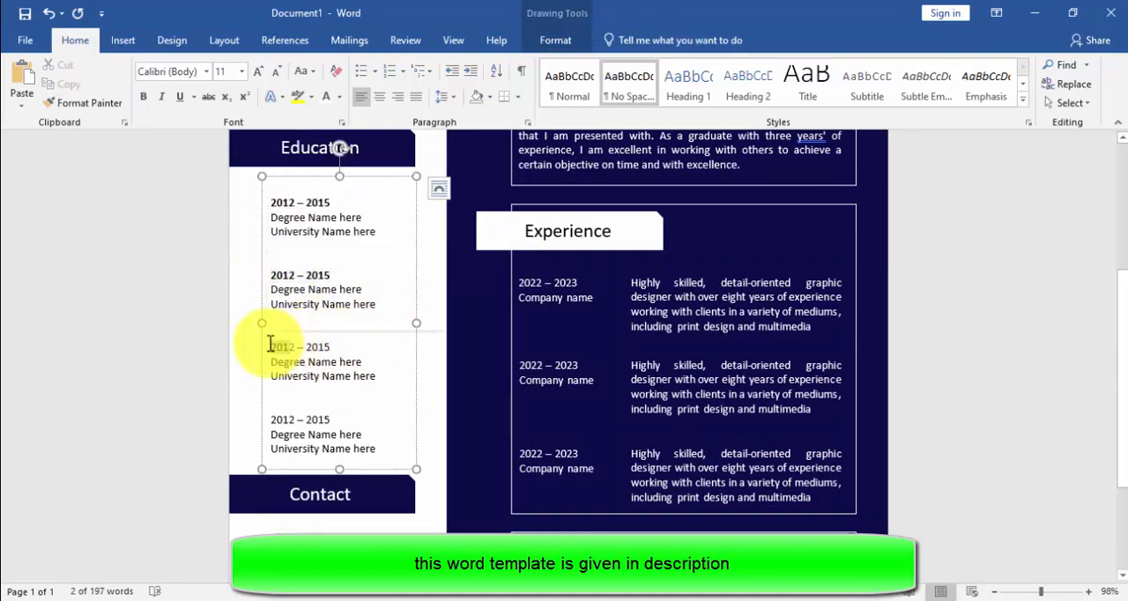
left_click(357, 323)
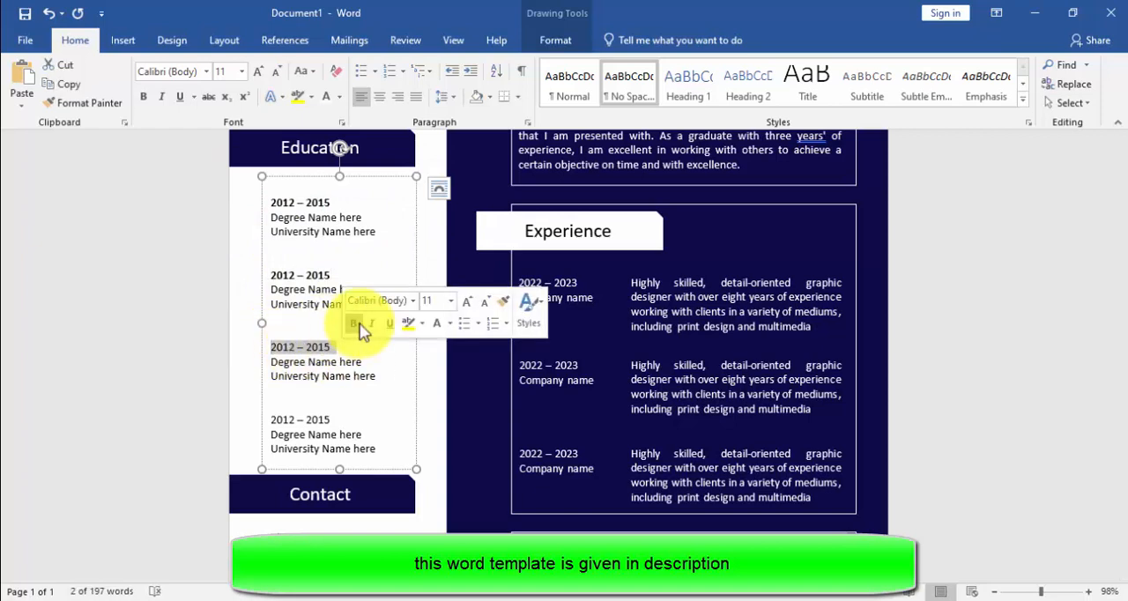
left_click_drag(272, 419, 337, 421)
left_click(333, 419)
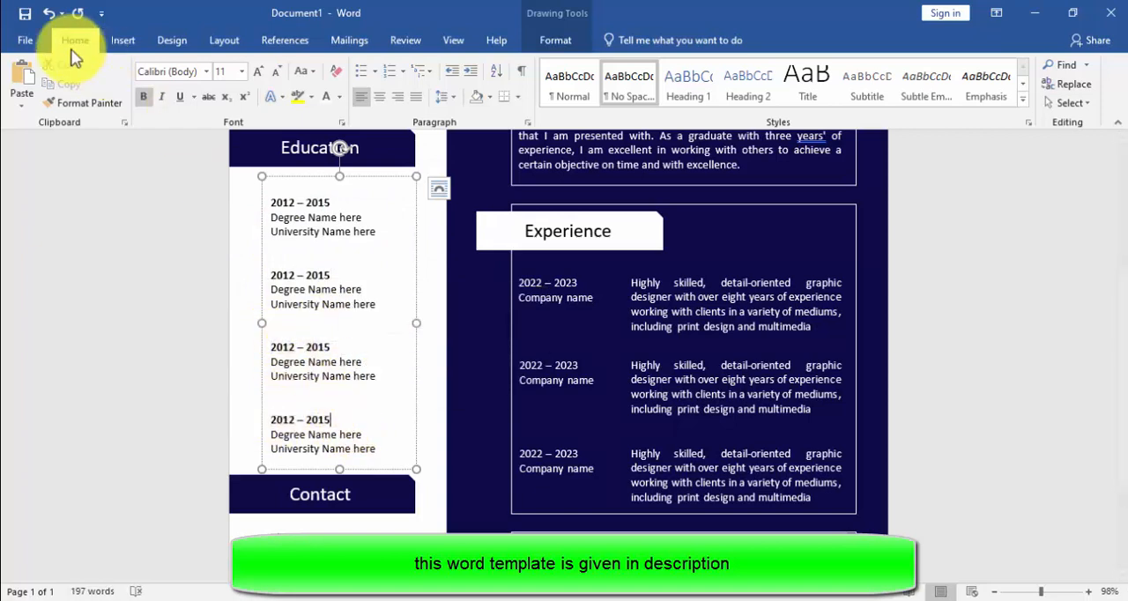
Step: Save the CV as the PDF file Doc1.pdf in the Downloads folder, with the file opening after publishing
left_click(30, 39)
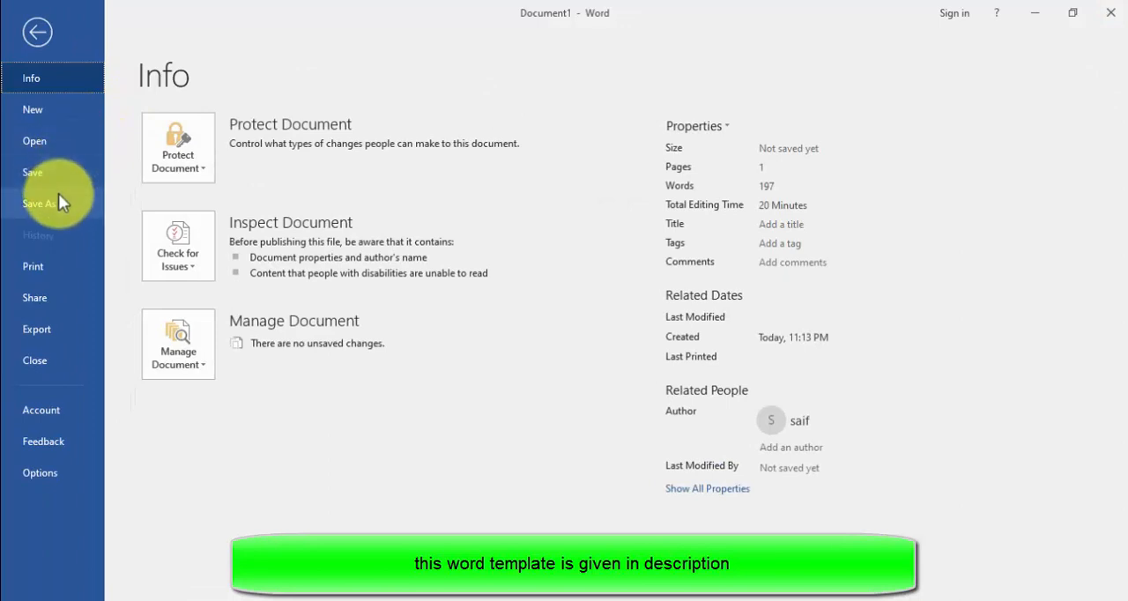
left_click(58, 195)
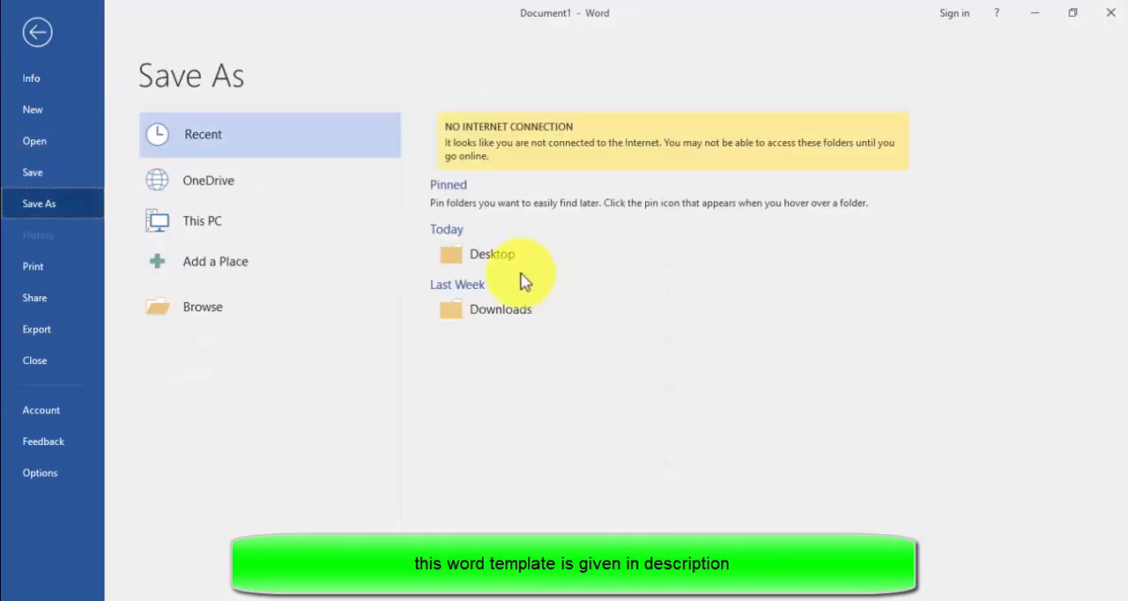
left_click(534, 309)
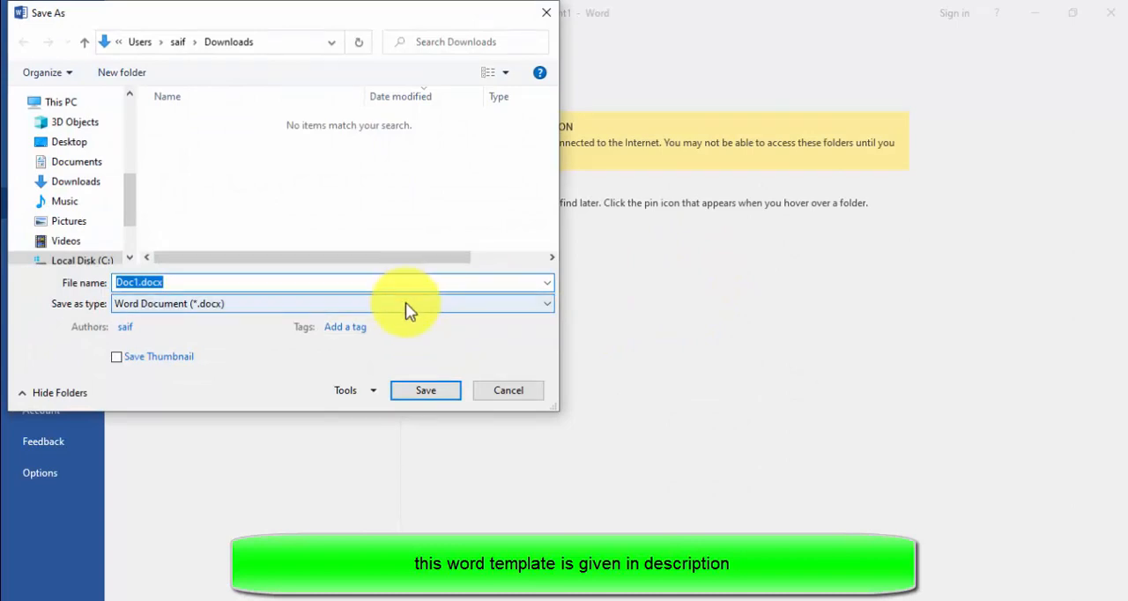
left_click(405, 304)
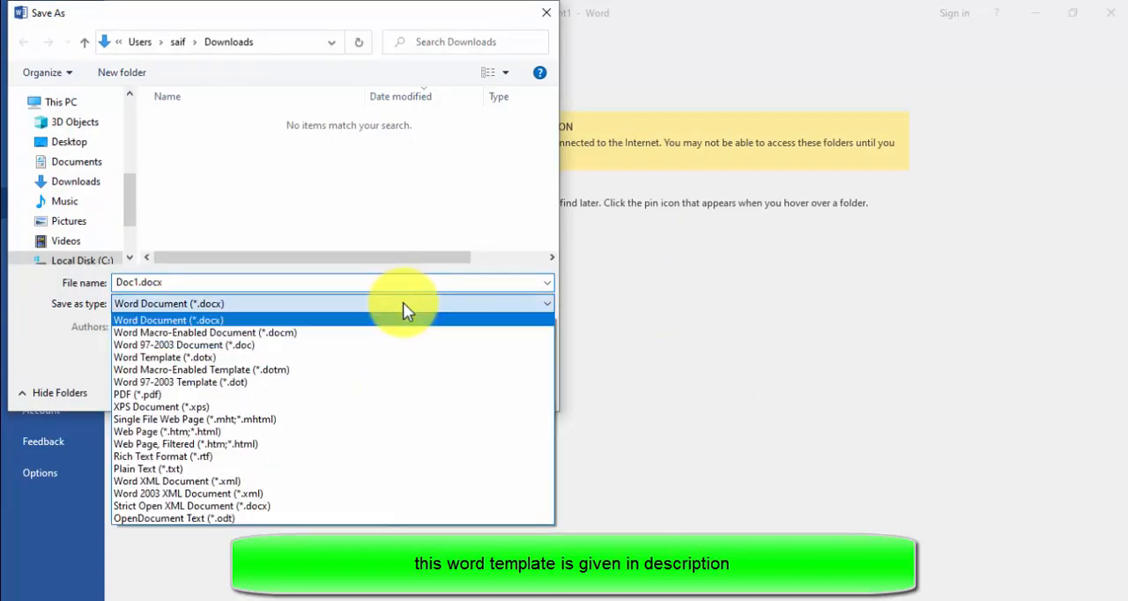
left_click(345, 396)
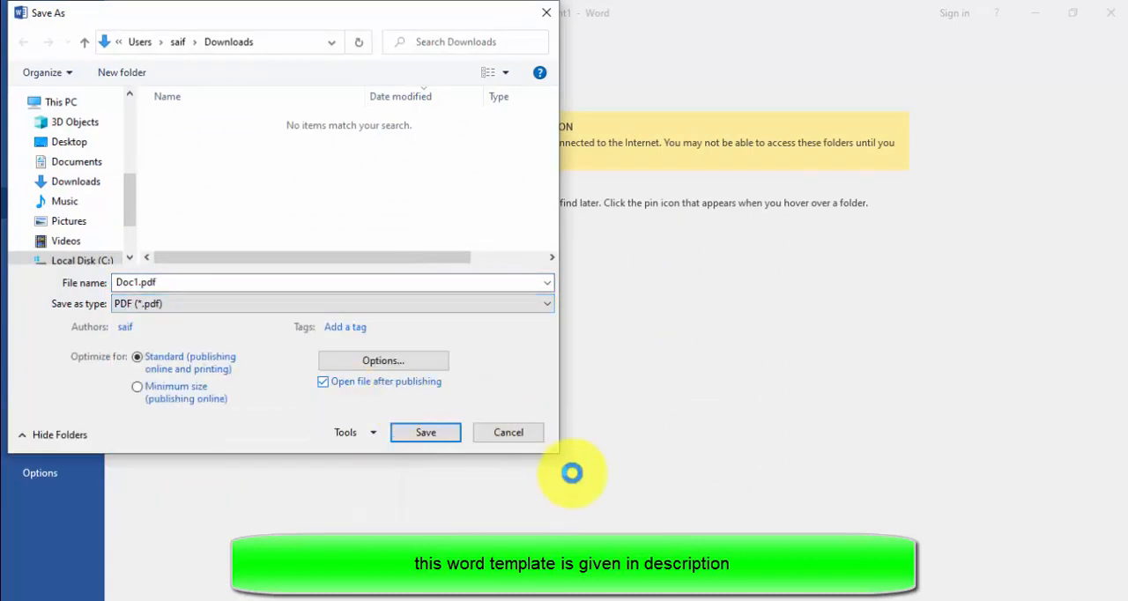
left_click(425, 432)
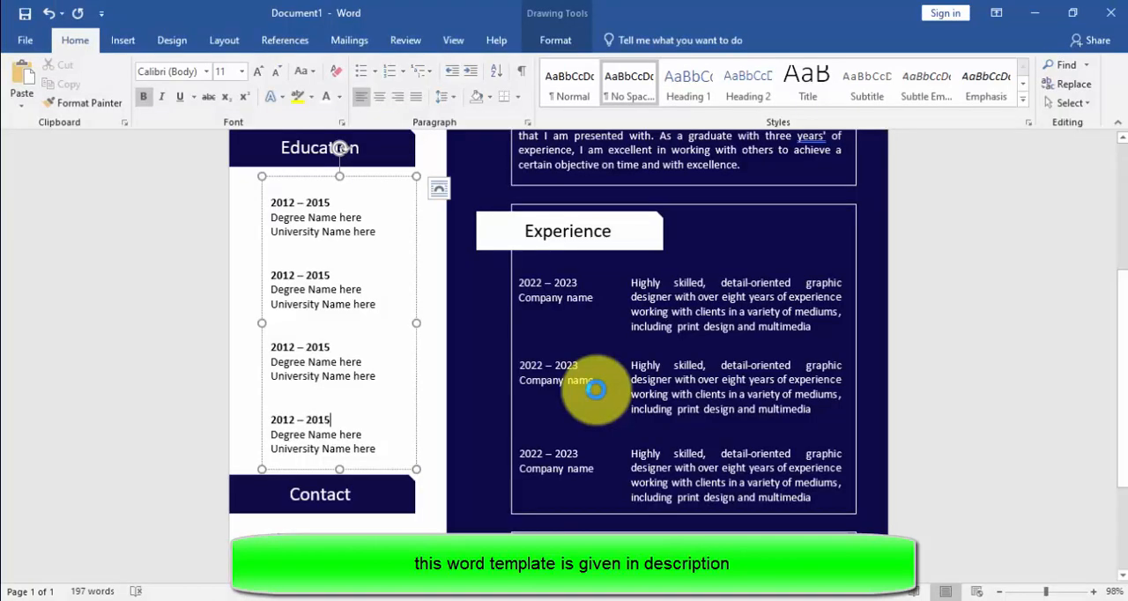
Step: Look through the exported Doc1.pdf in the browser and zoom out to check the overall page layout
scroll(874, 306, "down", 3)
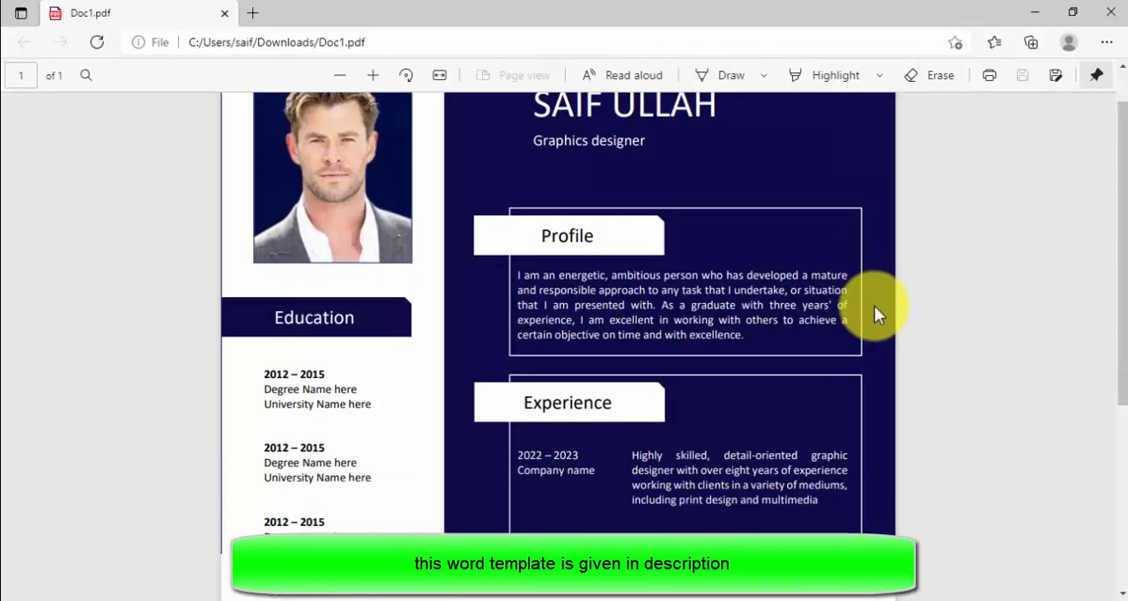
scroll(911, 365, "up", 4)
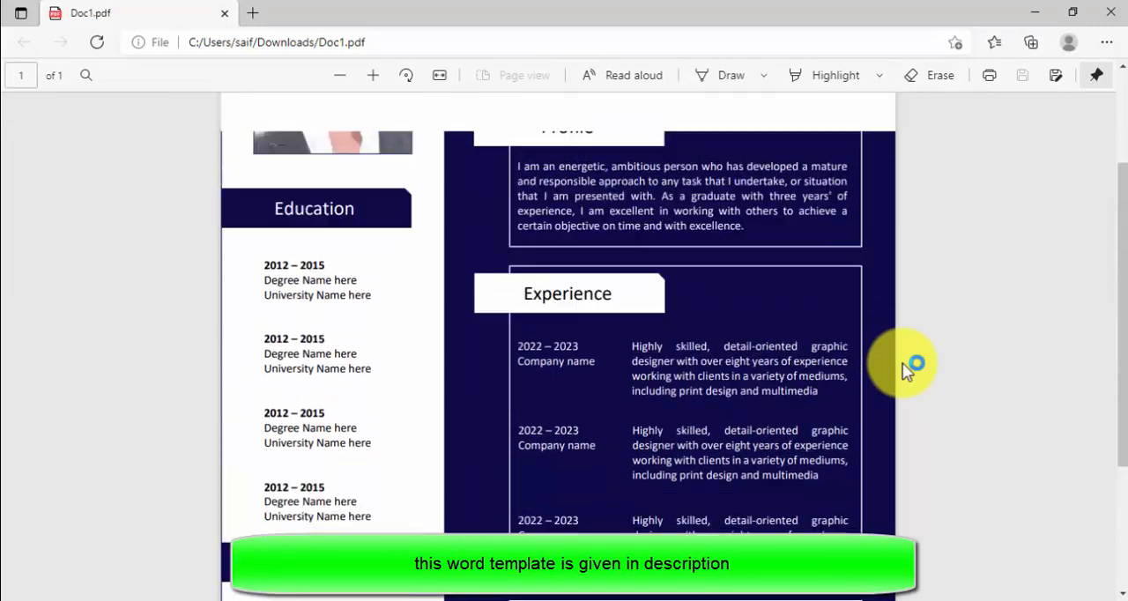
left_click(344, 75)
left_click(347, 75)
left_click(347, 74)
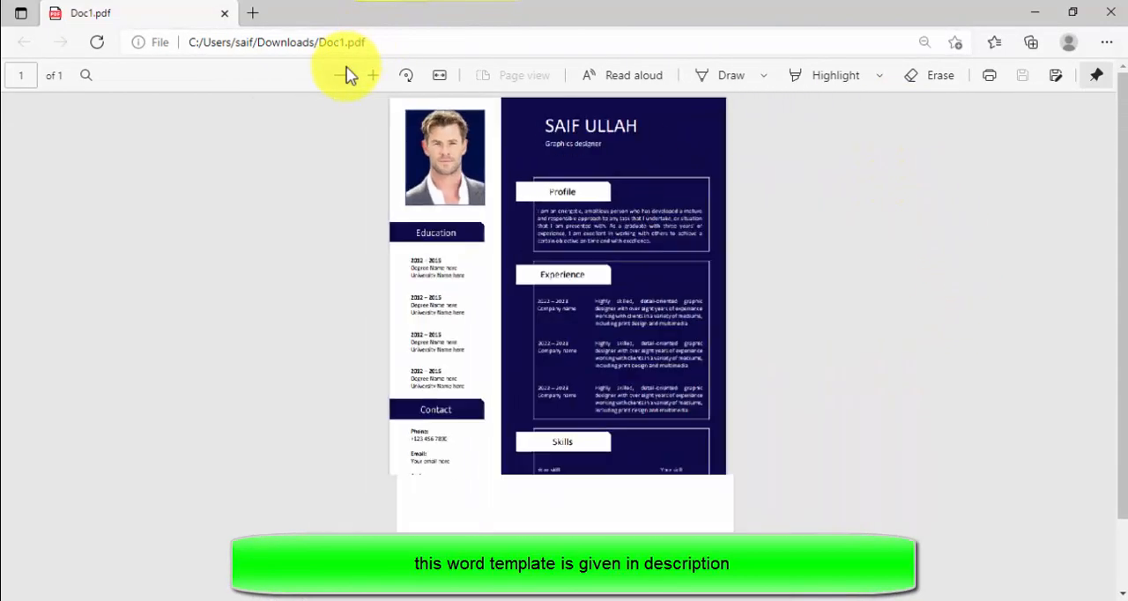